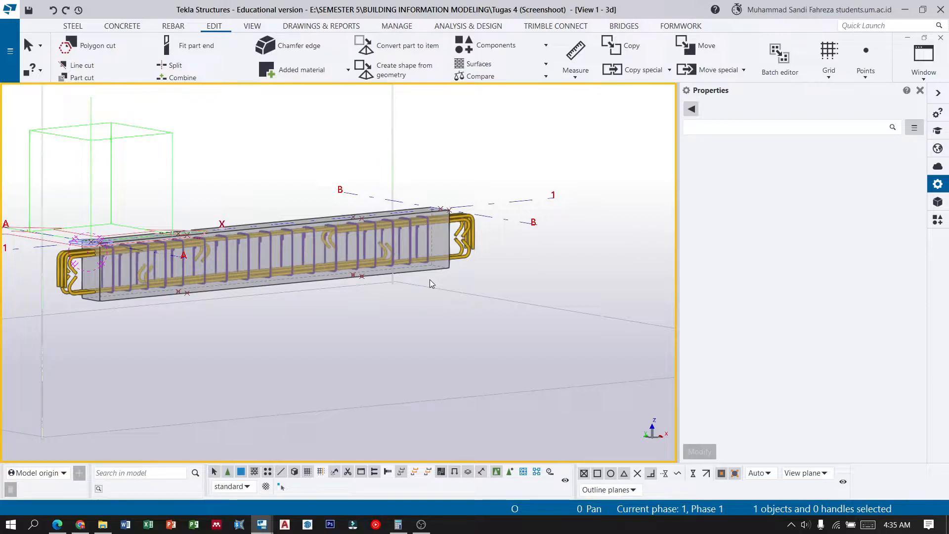
Examine the finished reinforced beam in the Tugas 4 model from several angles, including its stirrups and hooked longitudinal bars
{"action": "scroll", "coordinate": [525, 300], "scroll_direction": "down", "scroll_amount": 1}
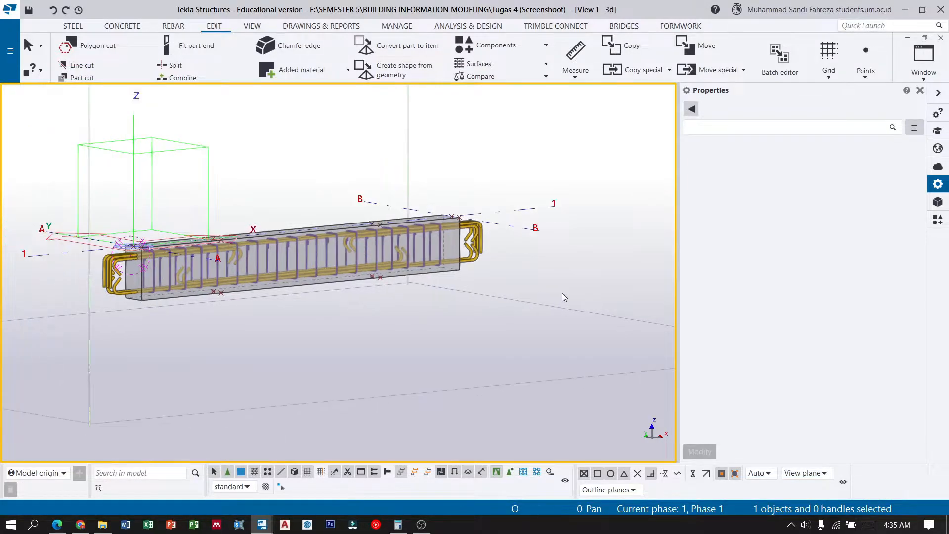
{"action": "scroll", "coordinate": [309, 290], "scroll_direction": "up", "scroll_amount": 1}
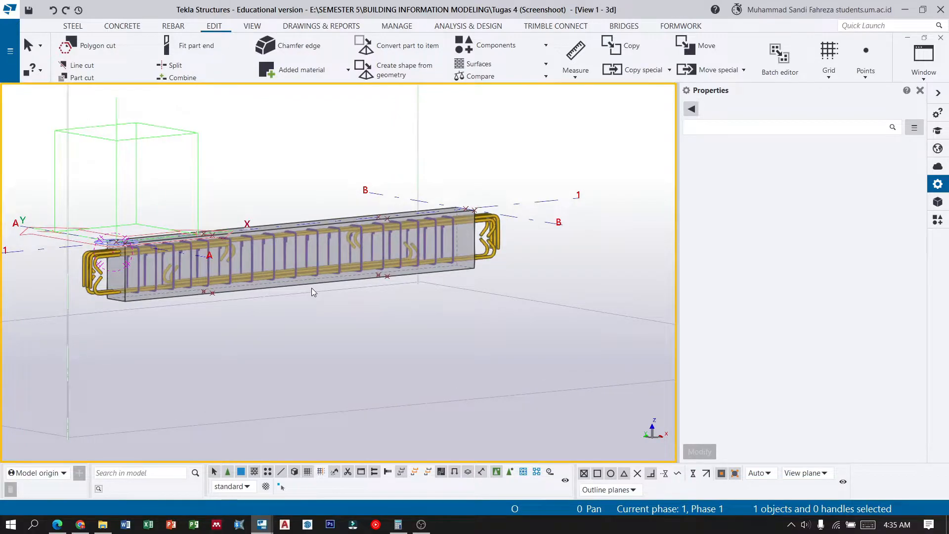
{"action": "middle_click_drag", "start_coordinate": [329, 307], "coordinate": [314, 305], "text": "ctrl"}
{"action": "scroll", "coordinate": [247, 282], "scroll_direction": "down", "scroll_amount": 3}
{"action": "scroll", "coordinate": [346, 266], "scroll_direction": "up", "scroll_amount": 3}
{"action": "middle_click_drag", "start_coordinate": [372, 263], "coordinate": [260, 259], "text": "ctrl"}
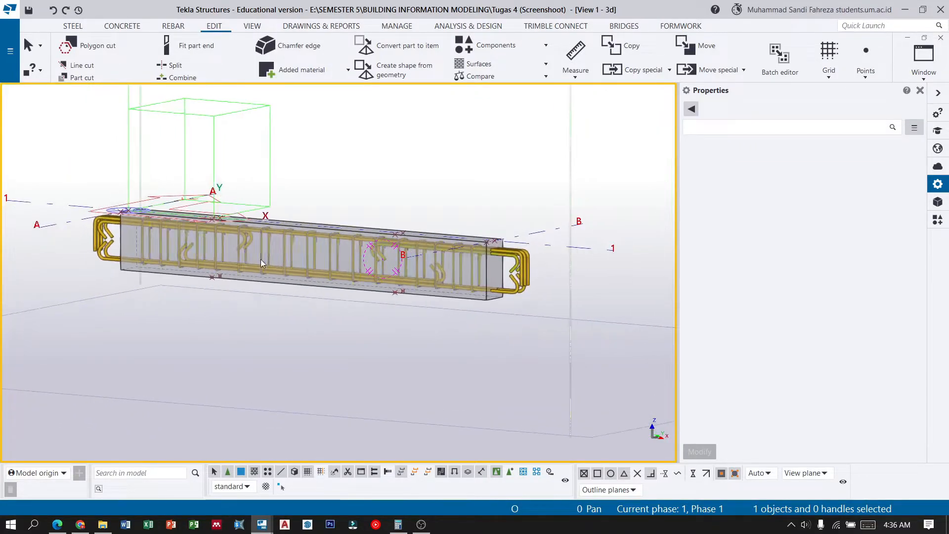
{"action": "scroll", "coordinate": [128, 227], "scroll_direction": "up", "scroll_amount": 2}
{"action": "middle_click_drag", "start_coordinate": [158, 241], "coordinate": [396, 232], "text": "ctrl"}
{"action": "scroll", "coordinate": [396, 230], "scroll_direction": "up", "scroll_amount": 2}
{"action": "scroll", "coordinate": [396, 230], "scroll_direction": "down", "scroll_amount": 2}
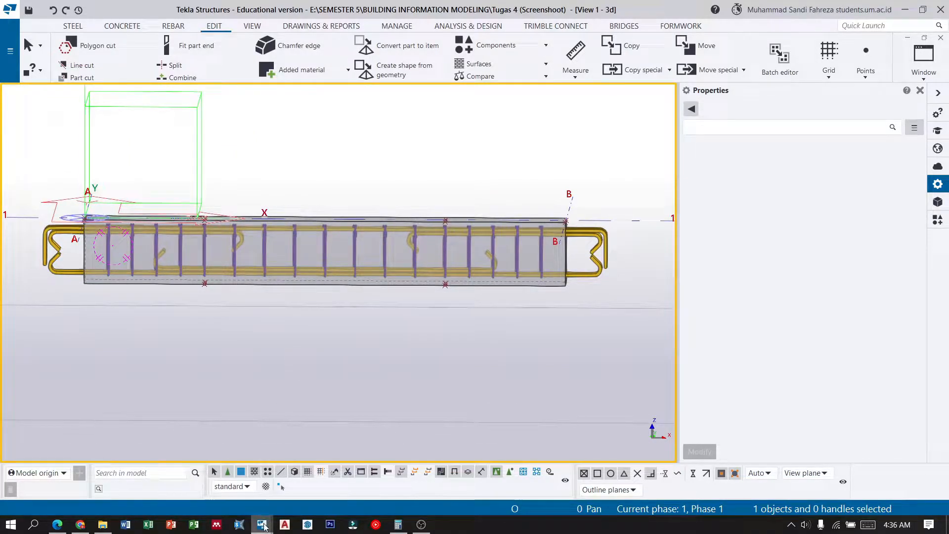
Switch to the Tugas Pemodelan Balok model and set the rectangular grid's X coordinates to 0.00 3000.00
{"action": "mouse_move", "coordinate": [264, 526]}
{"action": "left_click", "coordinate": [304, 475]}
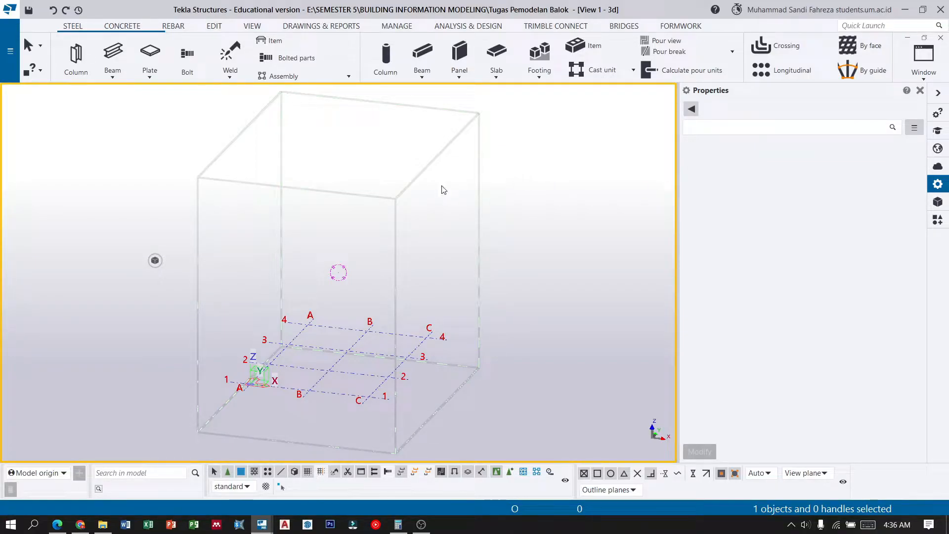
{"action": "scroll", "coordinate": [336, 401], "scroll_direction": "up", "scroll_amount": 4}
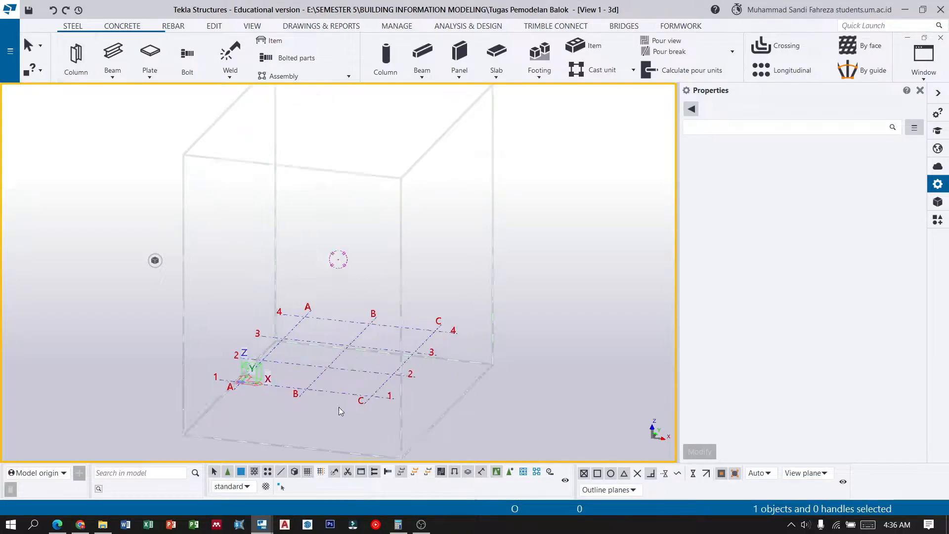
{"action": "scroll", "coordinate": [326, 334], "scroll_direction": "up", "scroll_amount": 1}
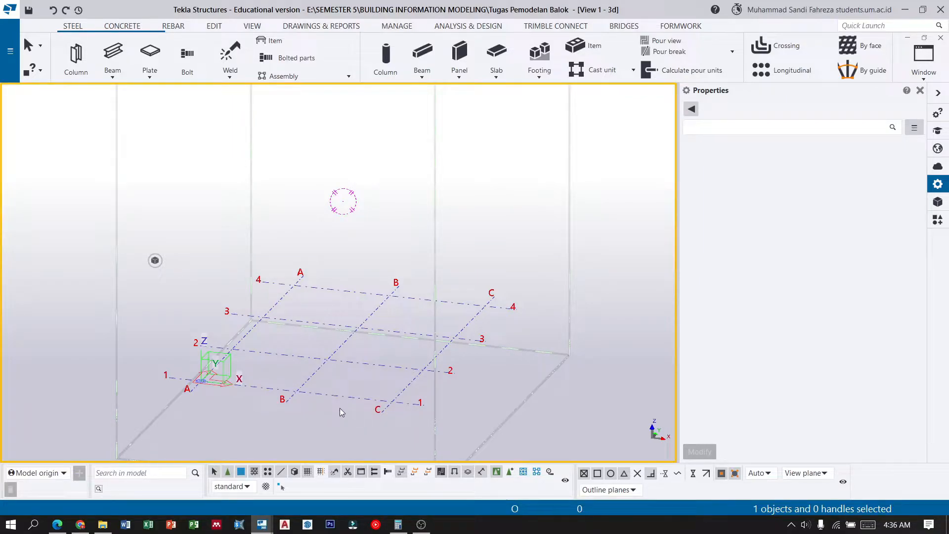
{"action": "left_click", "coordinate": [324, 362]}
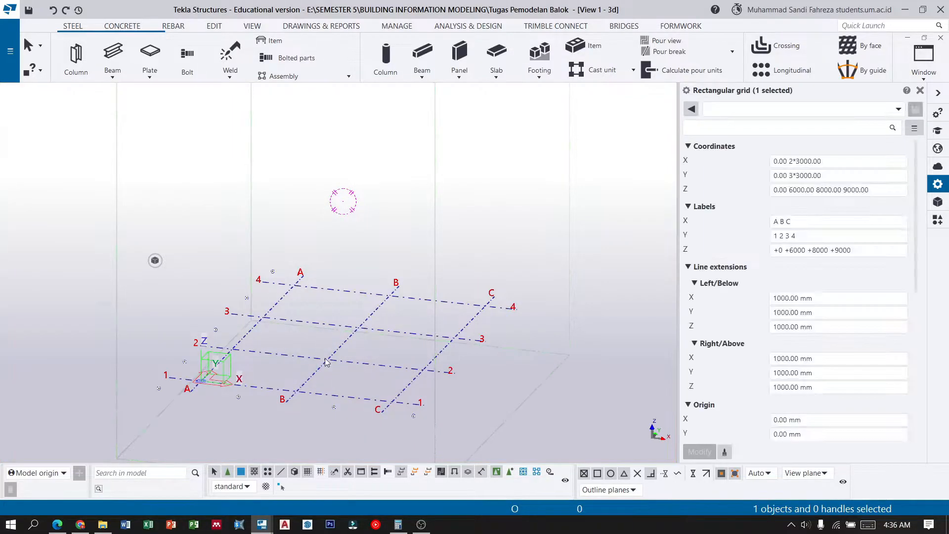
{"action": "left_click", "coordinate": [776, 163]}
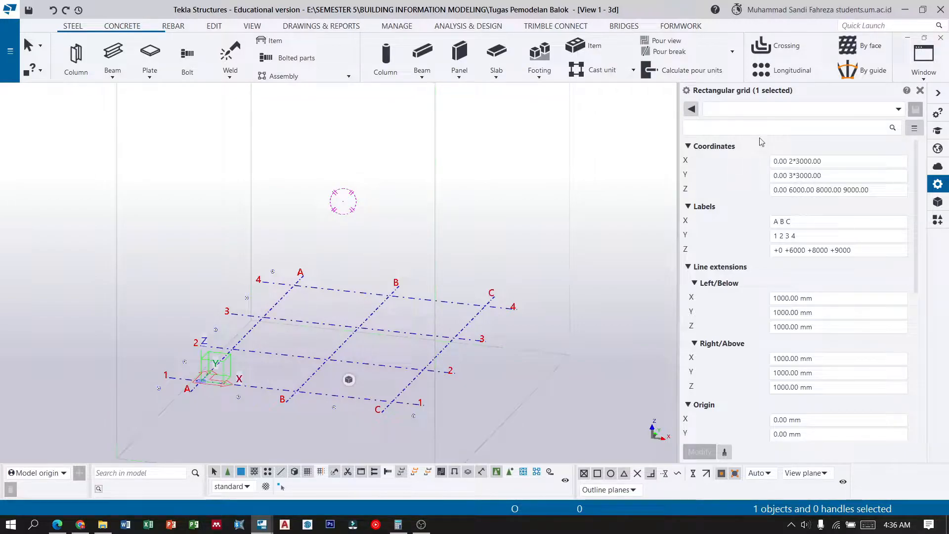
{"action": "left_click", "coordinate": [796, 158]}
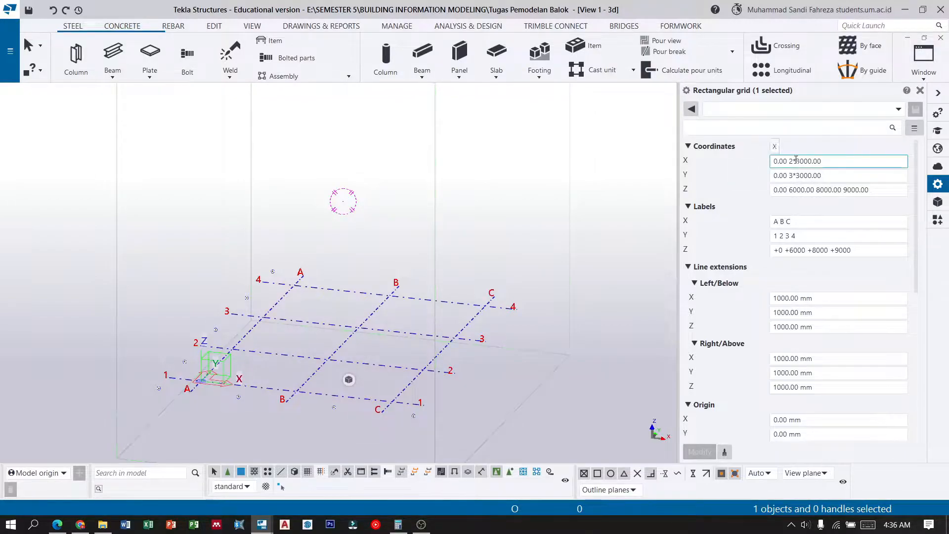
{"action": "double_click", "coordinate": [792, 161]}
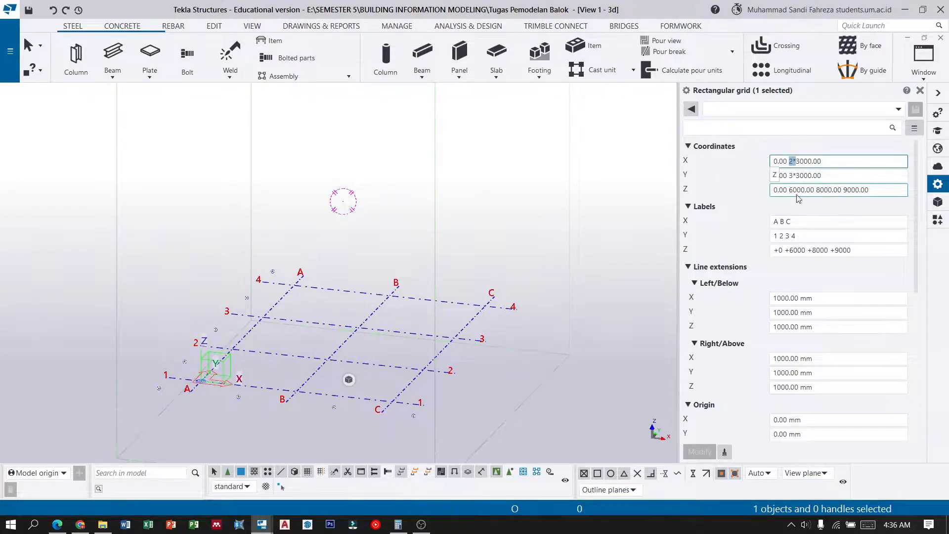
{"action": "key", "text": "Delete"}
{"action": "key", "text": "Delete"}
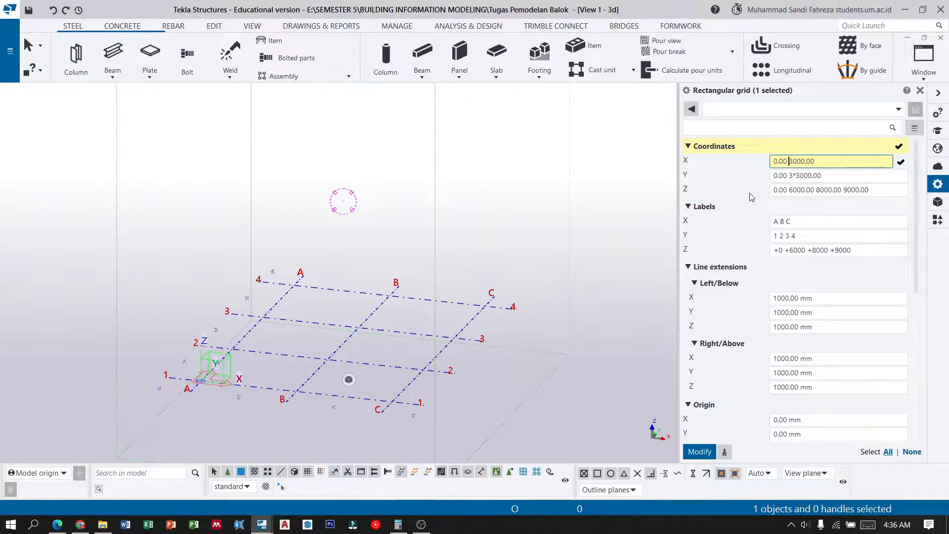
Reduce the grid's Y and Z coordinates to 0.00 each and apply the modified coordinates to the grid
{"action": "left_click_drag", "start_coordinate": [832, 177], "coordinate": [793, 178]}
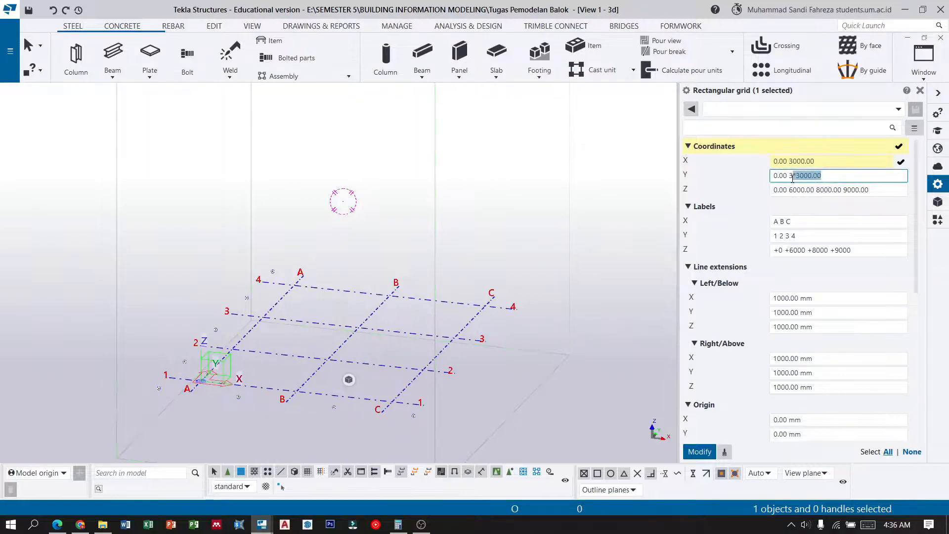
{"action": "key", "text": "BackSpace"}
{"action": "key", "text": "BackSpace"}
{"action": "key", "text": "BackSpace"}
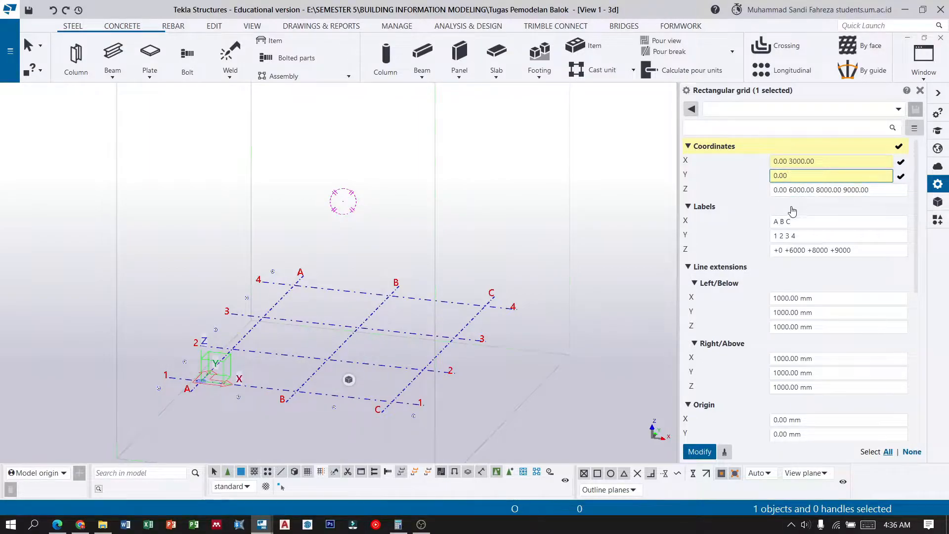
{"action": "left_click_drag", "start_coordinate": [869, 190], "coordinate": [789, 193]}
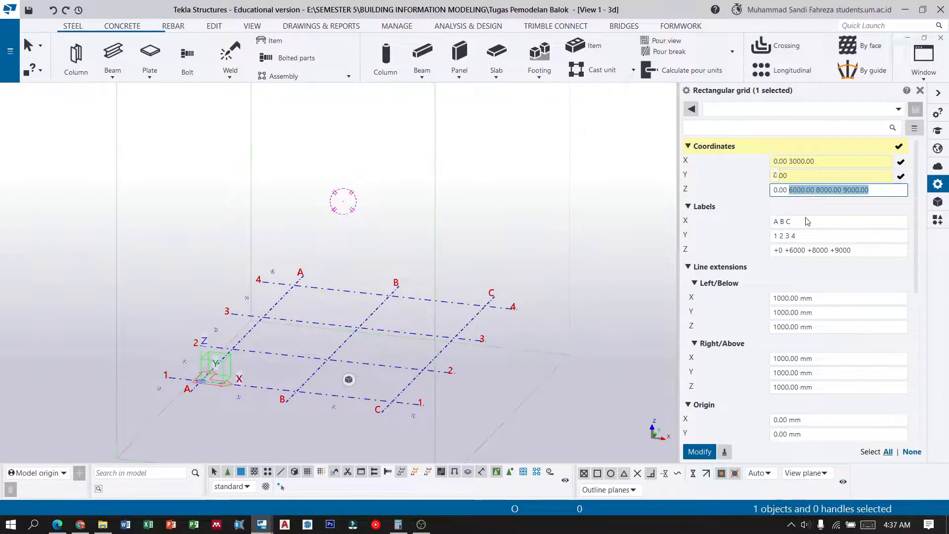
{"action": "key", "text": "BackSpace"}
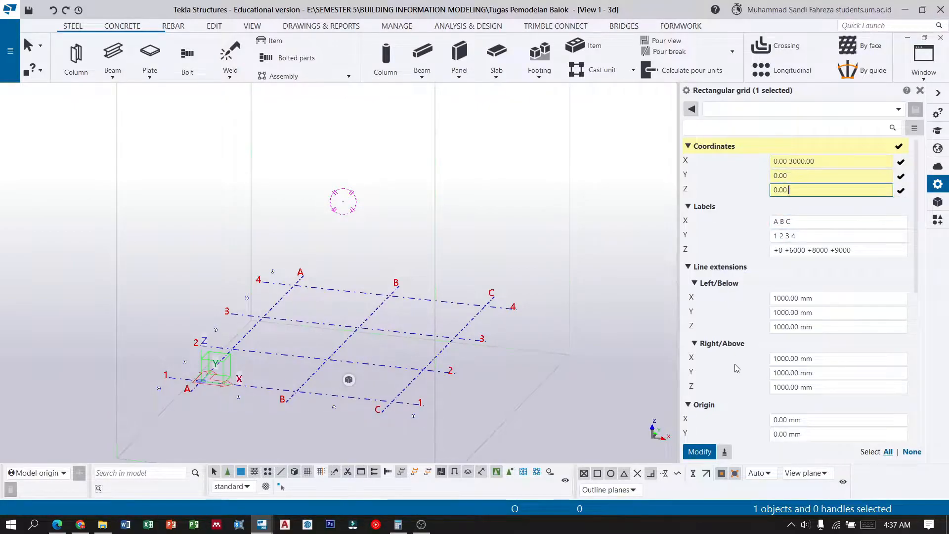
{"action": "left_click", "coordinate": [700, 451]}
{"action": "scroll", "coordinate": [523, 185], "scroll_direction": "down", "scroll_amount": 2}
{"action": "scroll", "coordinate": [280, 316], "scroll_direction": "up", "scroll_amount": 4}
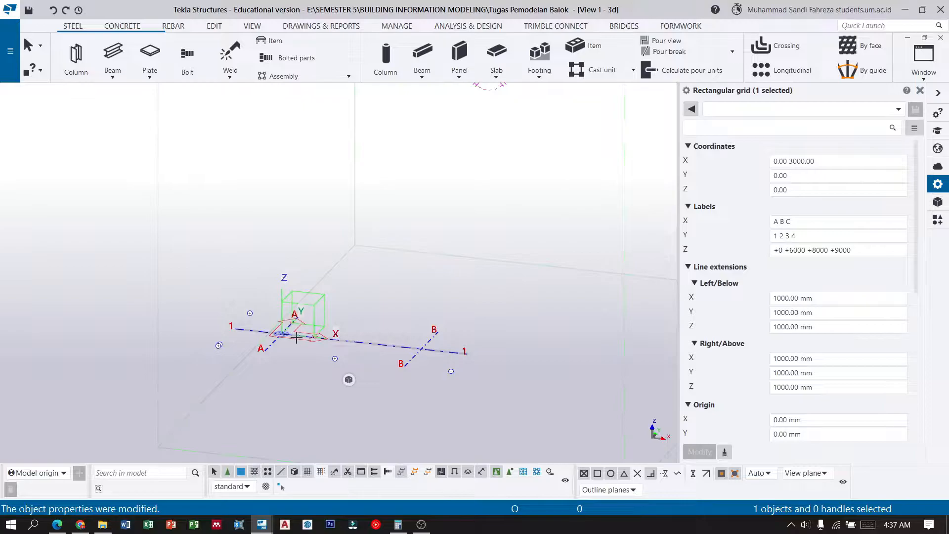
{"action": "scroll", "coordinate": [312, 336], "scroll_direction": "down", "scroll_amount": 2}
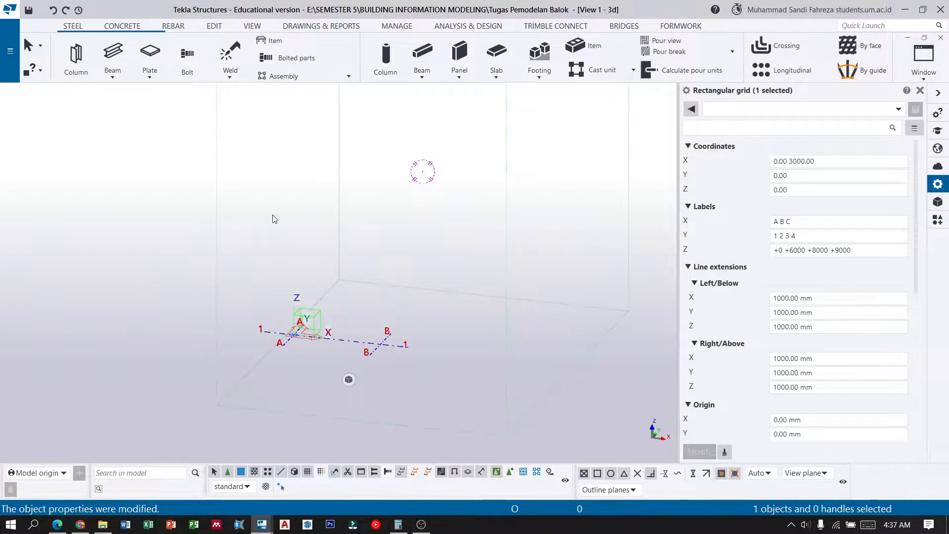
Deselect the grid and fit the work area to the entire model
{"action": "scroll", "coordinate": [277, 220], "scroll_direction": "down", "scroll_amount": 2}
{"action": "left_click", "coordinate": [167, 251]}
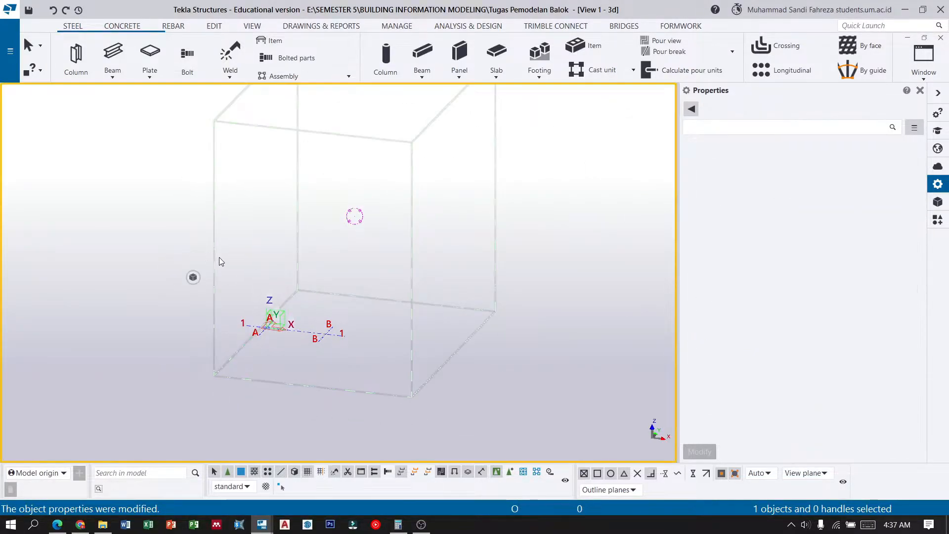
{"action": "right_click", "coordinate": [186, 246]}
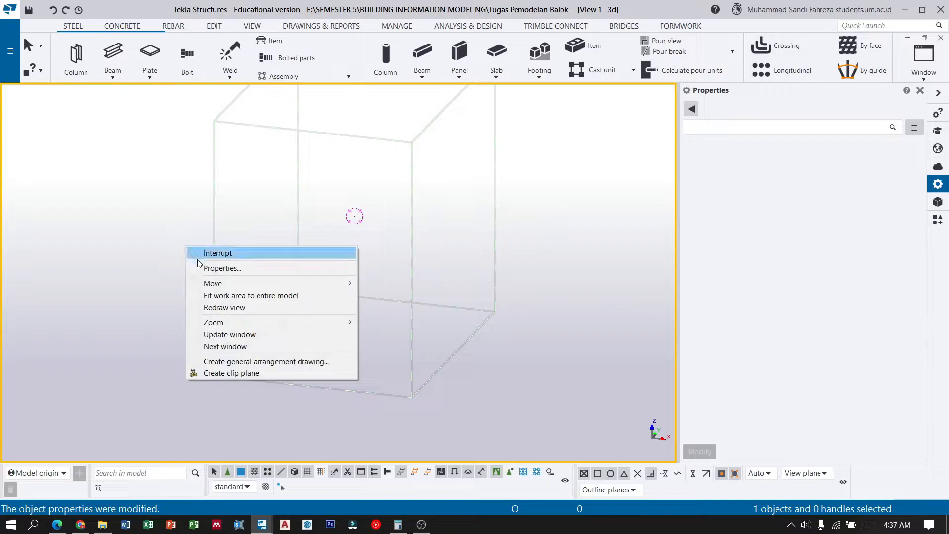
{"action": "left_click", "coordinate": [202, 296]}
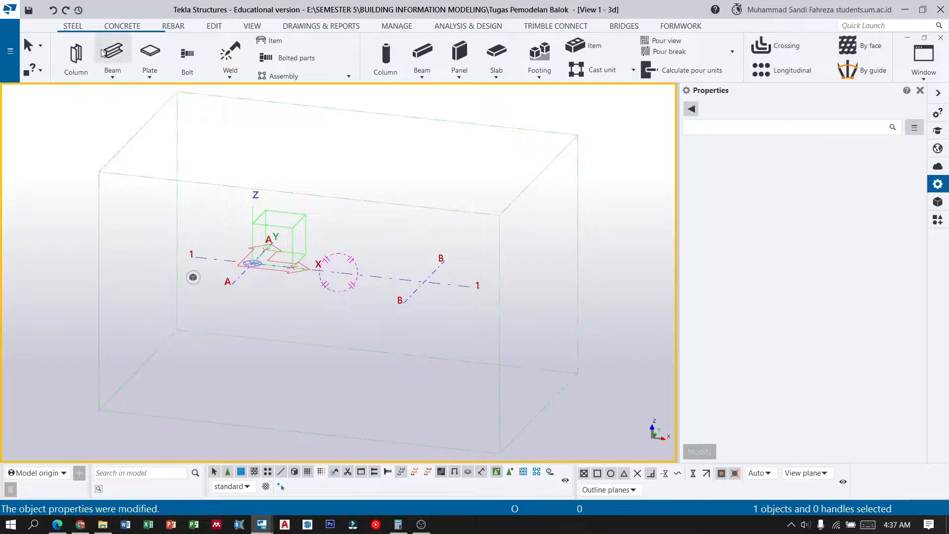
Start the concrete Beam command and check the beam's profile setting
{"action": "left_click", "coordinate": [117, 28]}
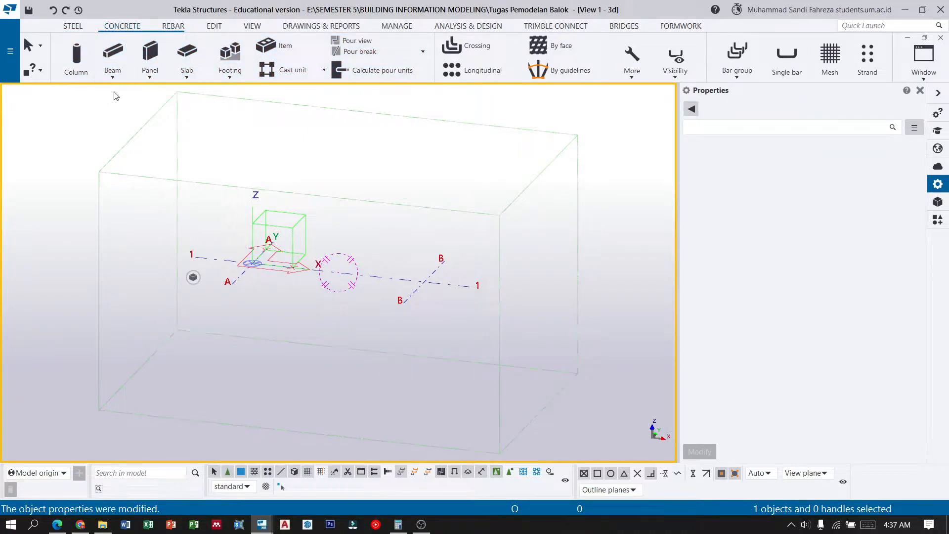
{"action": "left_click", "coordinate": [114, 75]}
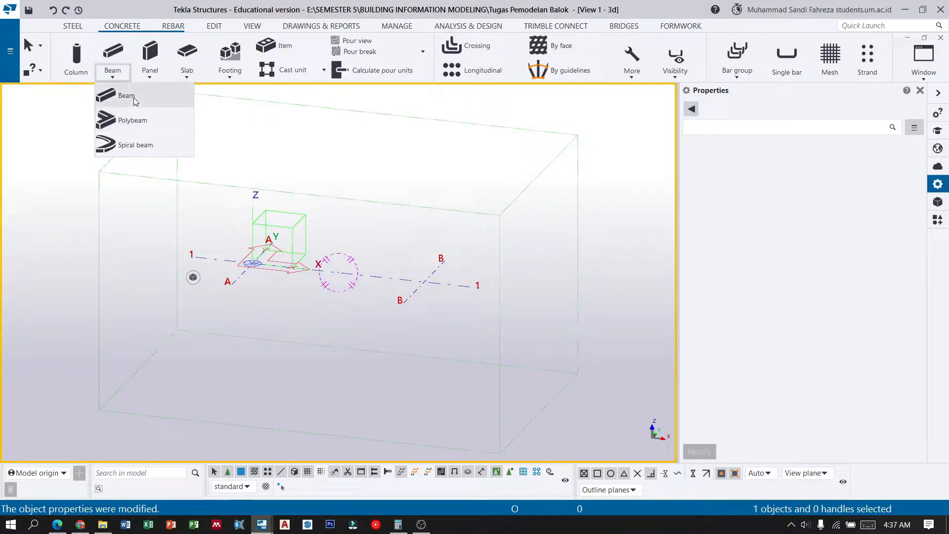
{"action": "left_click", "coordinate": [134, 101]}
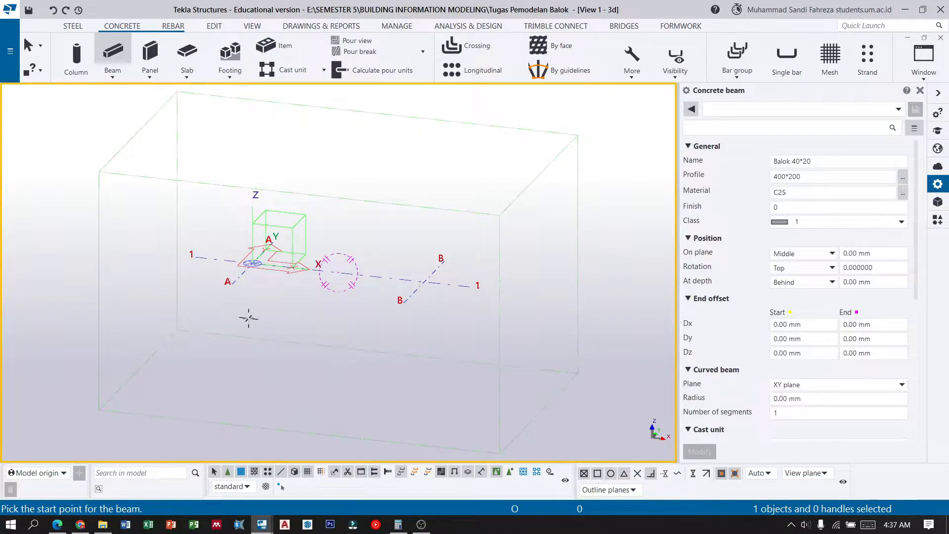
{"action": "left_click", "coordinate": [777, 177]}
Switch to the Tugas 4 model and examine the reference beam's cross-section, stirrups and hooked bar ends up close
{"action": "mouse_move", "coordinate": [261, 517]}
{"action": "left_click", "coordinate": [306, 470]}
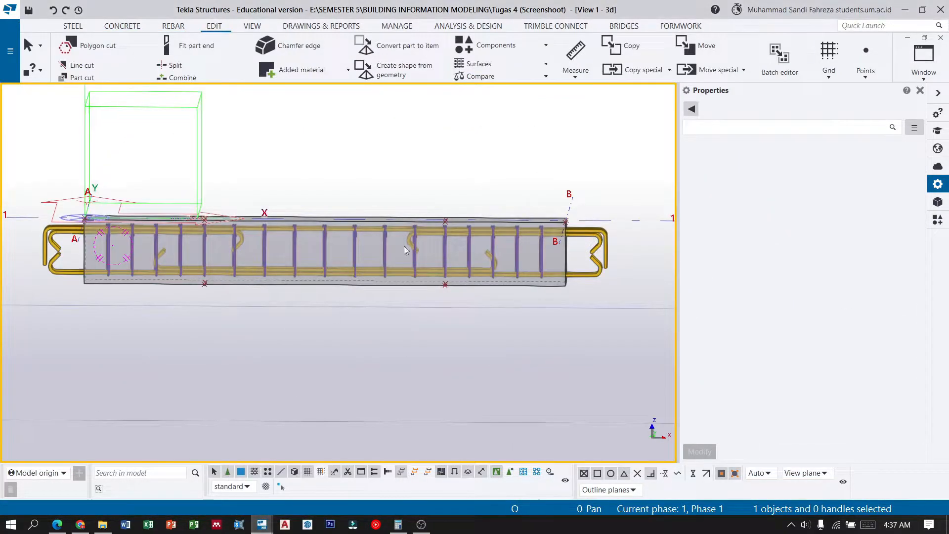
{"action": "middle_click_drag", "start_coordinate": [140, 250], "coordinate": [320, 247], "text": "ctrl"}
{"action": "scroll", "coordinate": [320, 247], "scroll_direction": "down", "scroll_amount": 3}
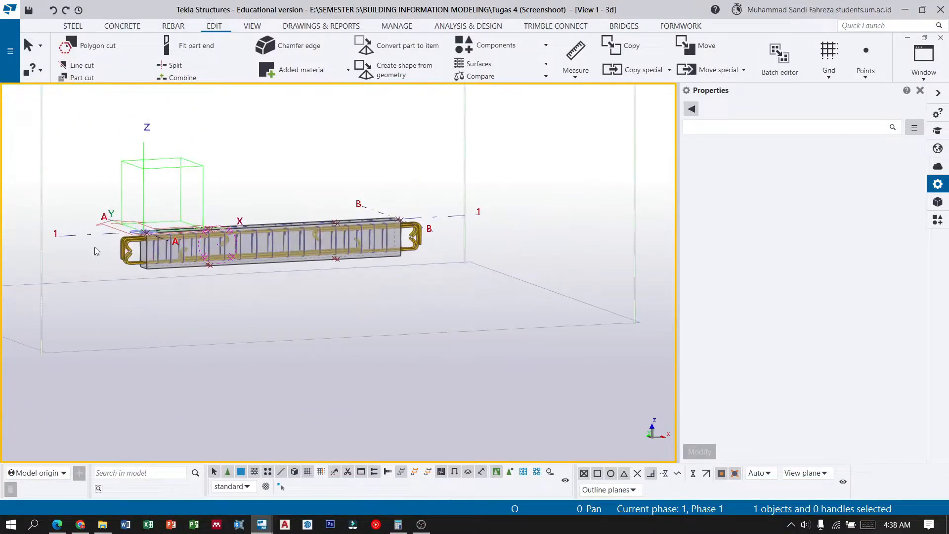
{"action": "scroll", "coordinate": [105, 252], "scroll_direction": "up", "scroll_amount": 3}
{"action": "scroll", "coordinate": [179, 255], "scroll_direction": "up", "scroll_amount": 3}
{"action": "middle_click_drag", "start_coordinate": [186, 259], "coordinate": [210, 259], "text": "ctrl"}
{"action": "scroll", "coordinate": [210, 259], "scroll_direction": "down", "scroll_amount": 2}
{"action": "middle_click_drag", "start_coordinate": [77, 252], "coordinate": [97, 254]}
{"action": "scroll", "coordinate": [98, 256], "scroll_direction": "up", "scroll_amount": 2}
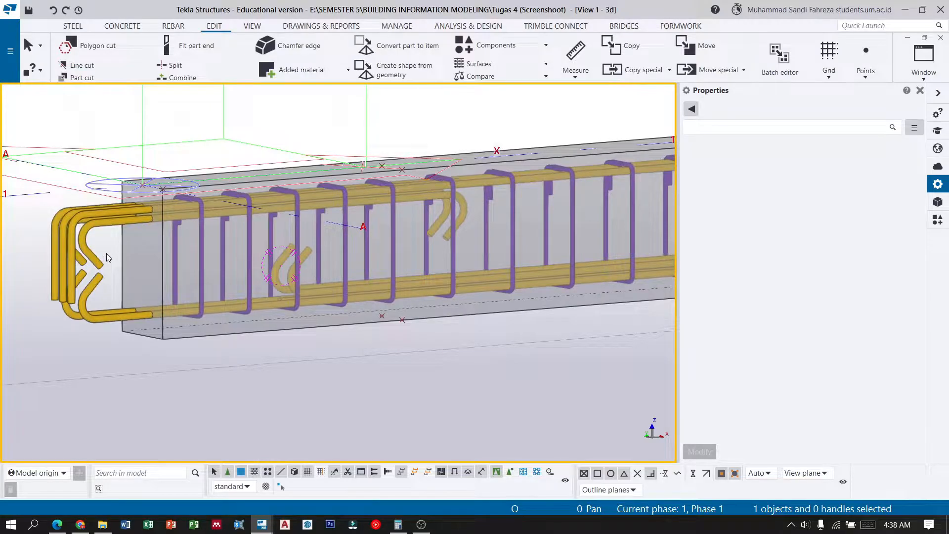
{"action": "scroll", "coordinate": [106, 253], "scroll_direction": "down", "scroll_amount": 4}
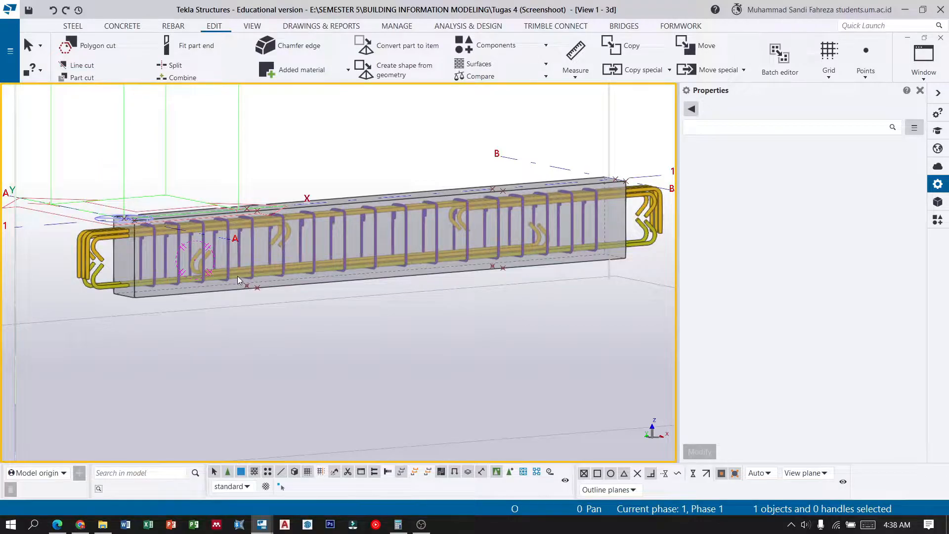
Back in the Tugas Pemodelan Balok model, place a class 1 concrete beam, profile 400*200, material C25, along grid line 1 from A to B
{"action": "mouse_move", "coordinate": [262, 525]}
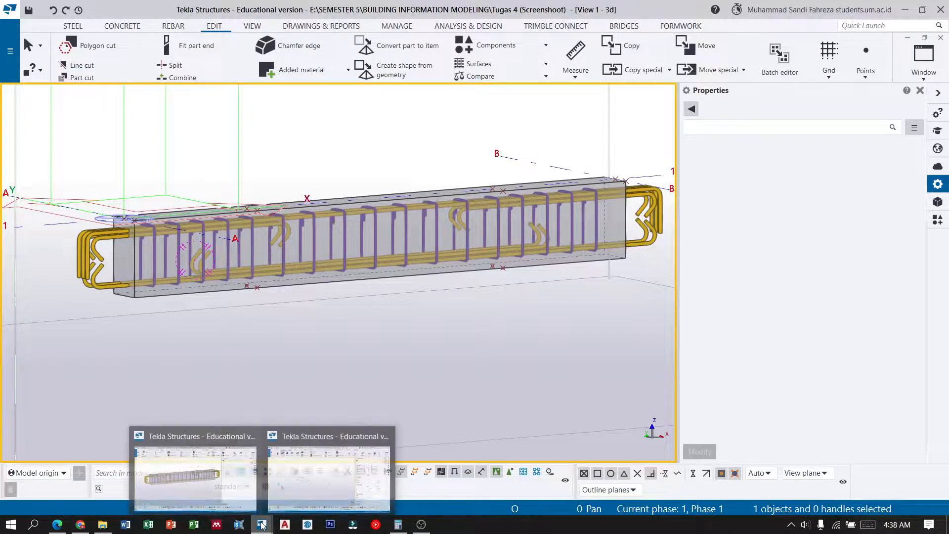
{"action": "left_click", "coordinate": [270, 493]}
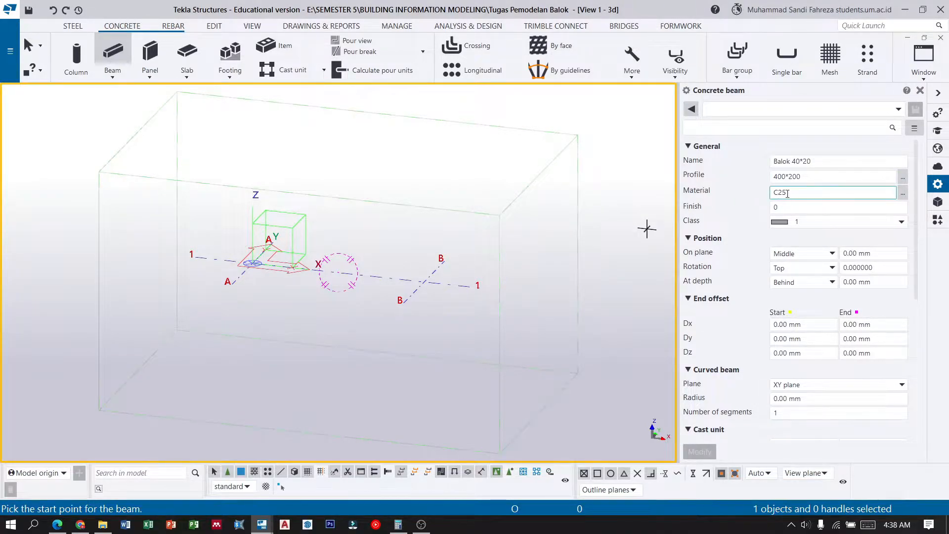
{"action": "left_click", "coordinate": [811, 221]}
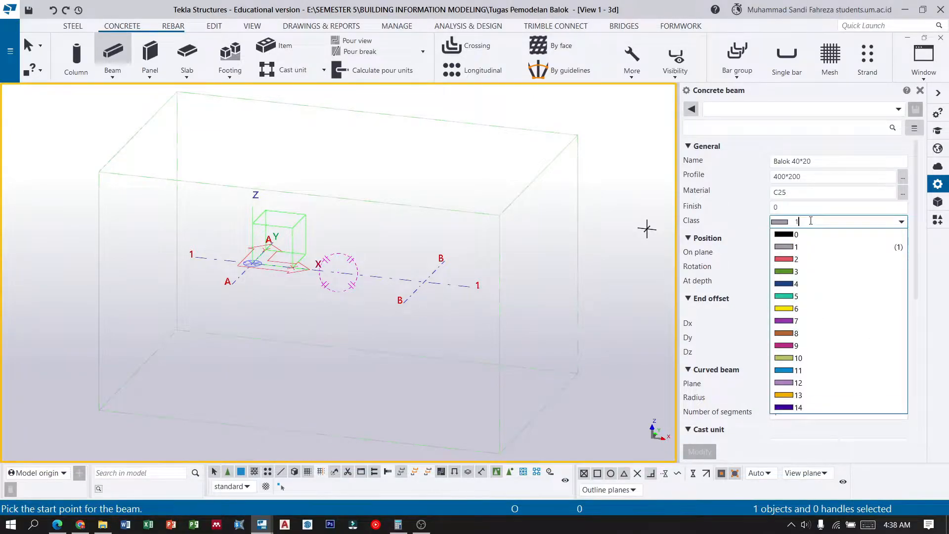
{"action": "left_click", "coordinate": [783, 247]}
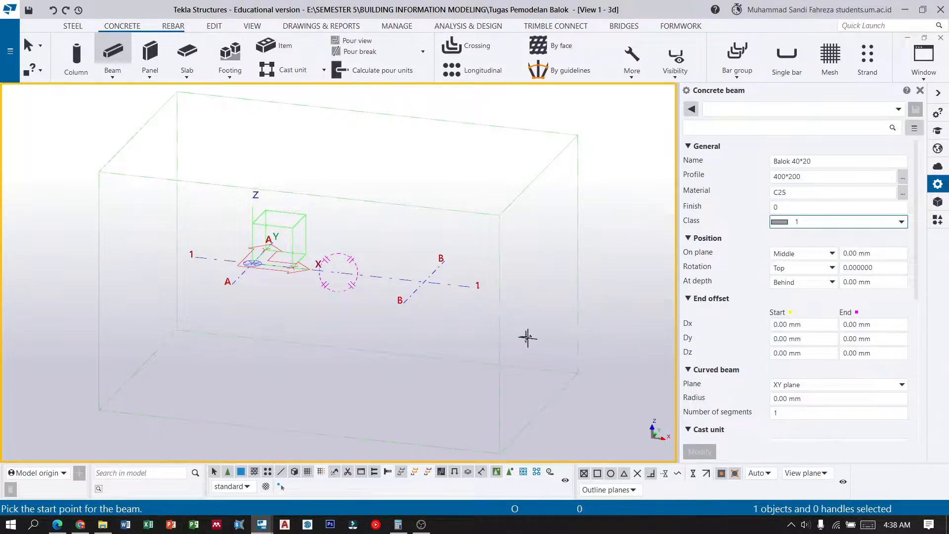
{"action": "scroll", "coordinate": [272, 250], "scroll_direction": "up", "scroll_amount": 5}
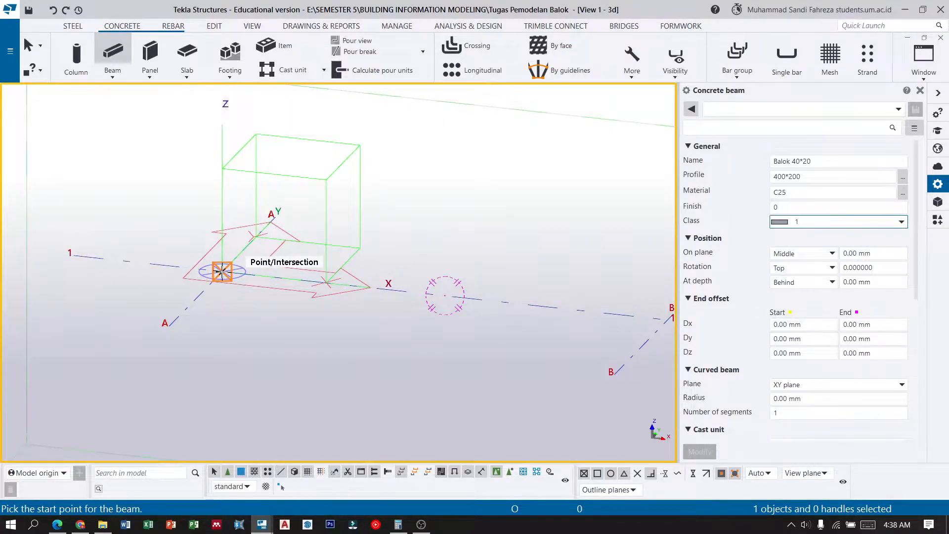
{"action": "left_click", "coordinate": [222, 271]}
{"action": "scroll", "coordinate": [212, 271], "scroll_direction": "down", "scroll_amount": 3}
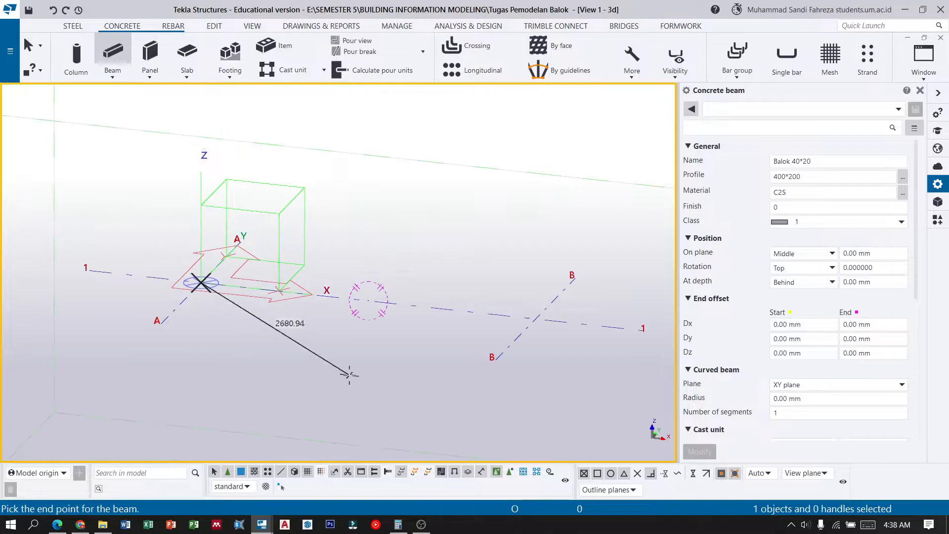
{"action": "left_click", "coordinate": [536, 319]}
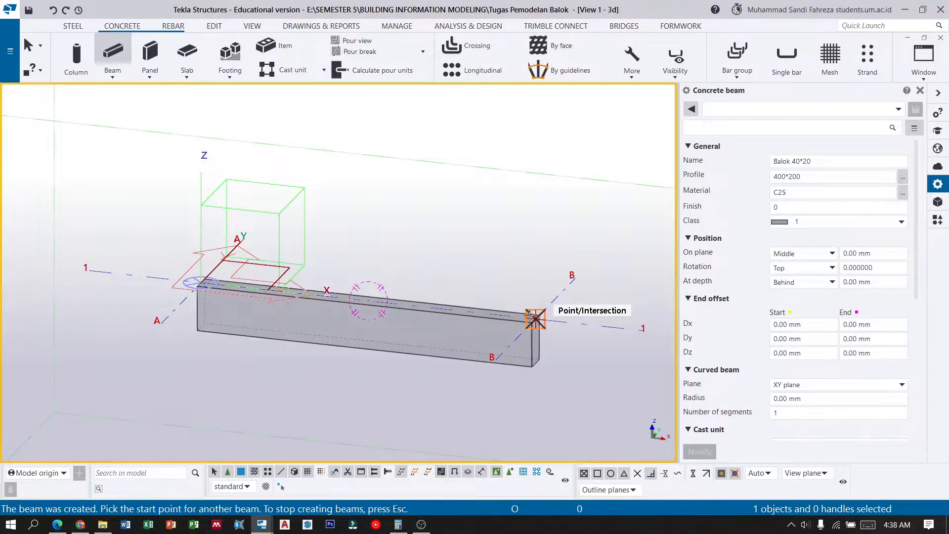
Stop creating beams once the concrete beam is placed
{"action": "scroll", "coordinate": [539, 316], "scroll_direction": "up", "scroll_amount": 4}
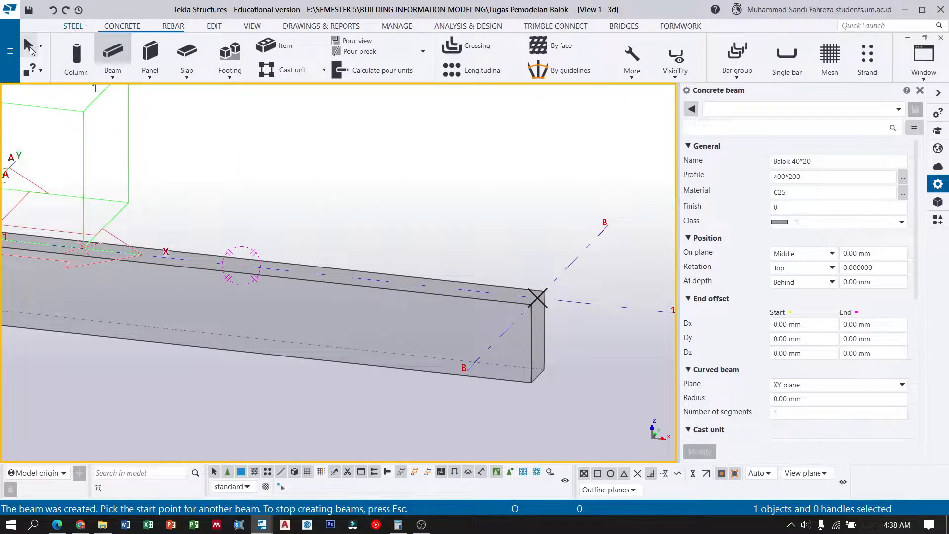
{"action": "key", "text": "Escape"}
{"action": "scroll", "coordinate": [237, 265], "scroll_direction": "down", "scroll_amount": 3}
{"action": "right_click", "coordinate": [434, 203]}
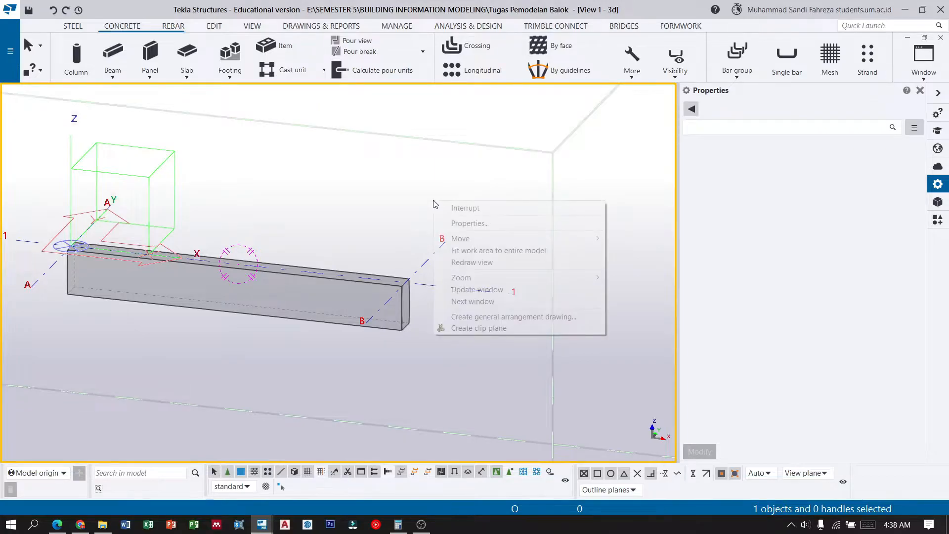
{"action": "left_click", "coordinate": [484, 208]}
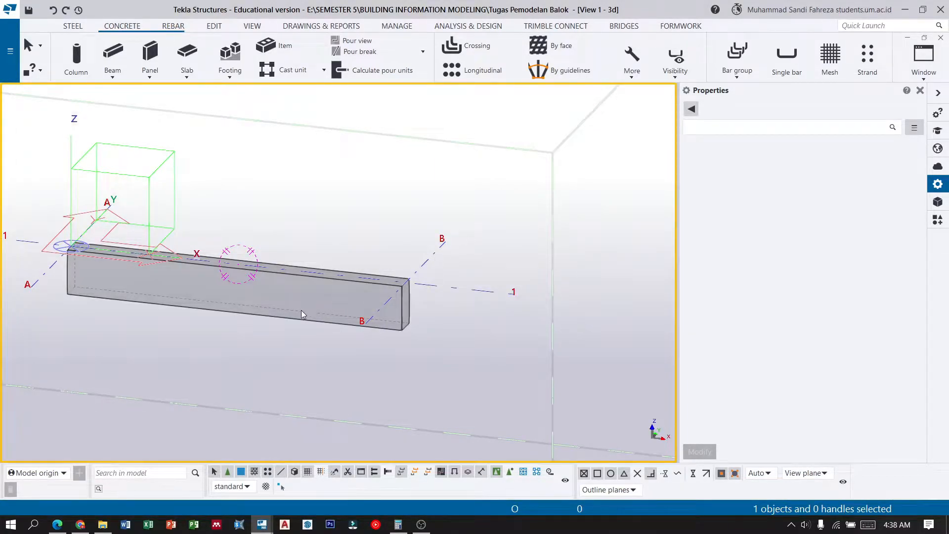
Select the concrete beam, switch the view's part representation to Parts rendered, and clear the selection
{"action": "left_click_drag", "start_coordinate": [313, 332], "coordinate": [289, 295]}
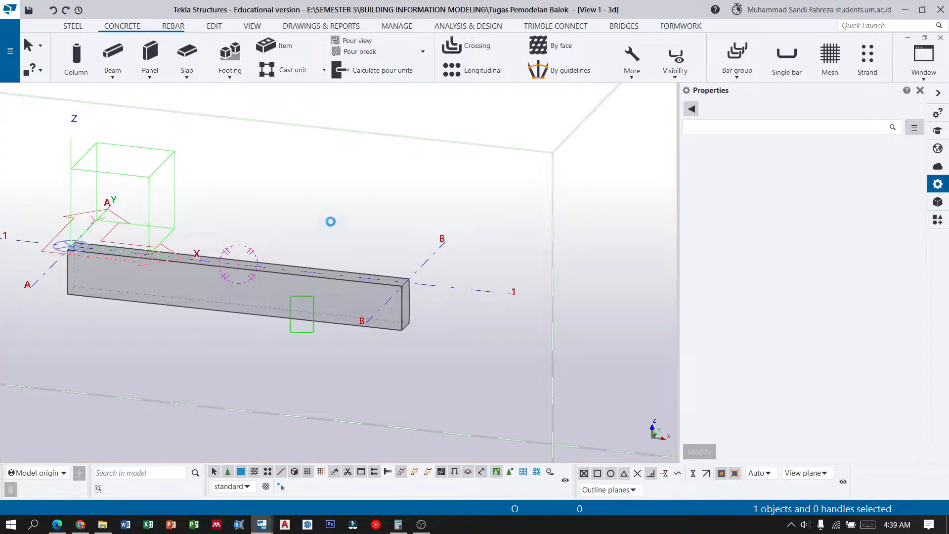
{"action": "left_click", "coordinate": [215, 28]}
{"action": "left_click", "coordinate": [251, 29]}
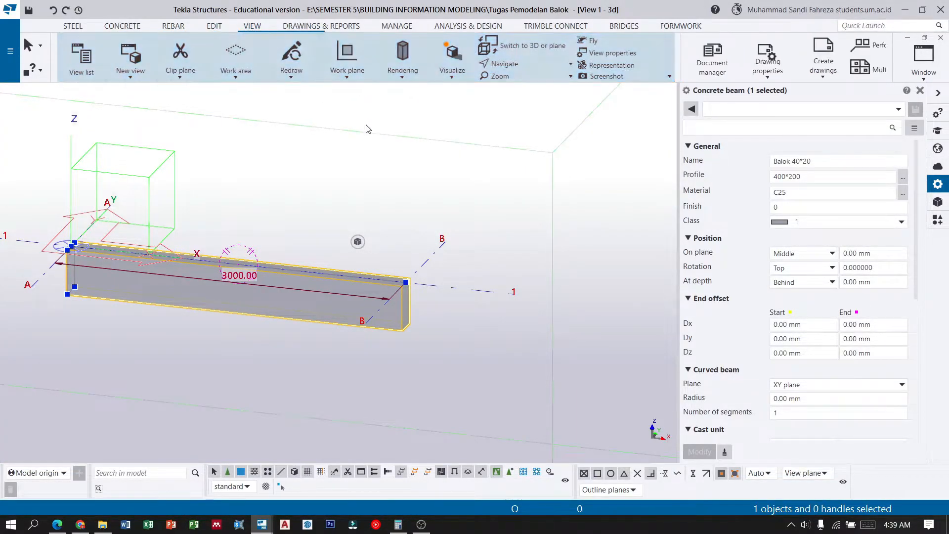
{"action": "left_click", "coordinate": [414, 82]}
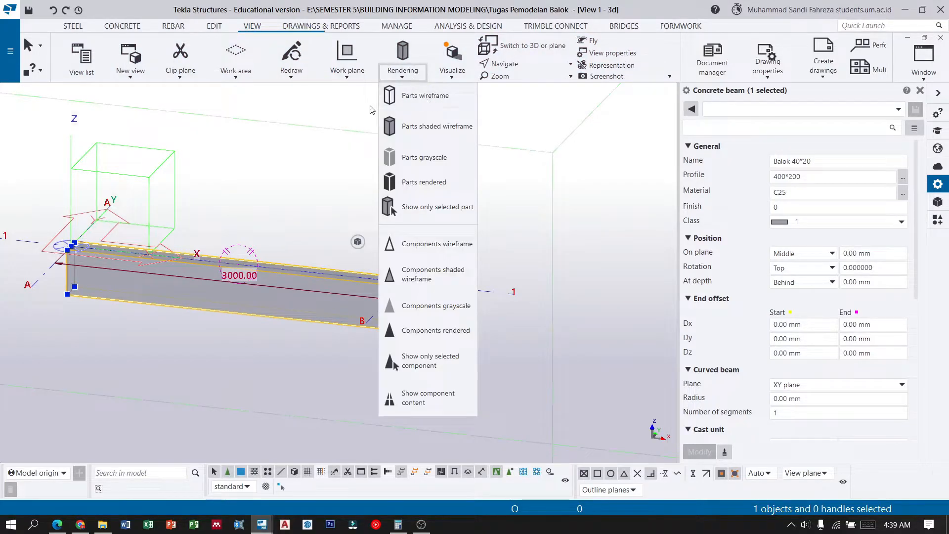
{"action": "left_click", "coordinate": [422, 190]}
{"action": "scroll", "coordinate": [395, 297], "scroll_direction": "up", "scroll_amount": 2}
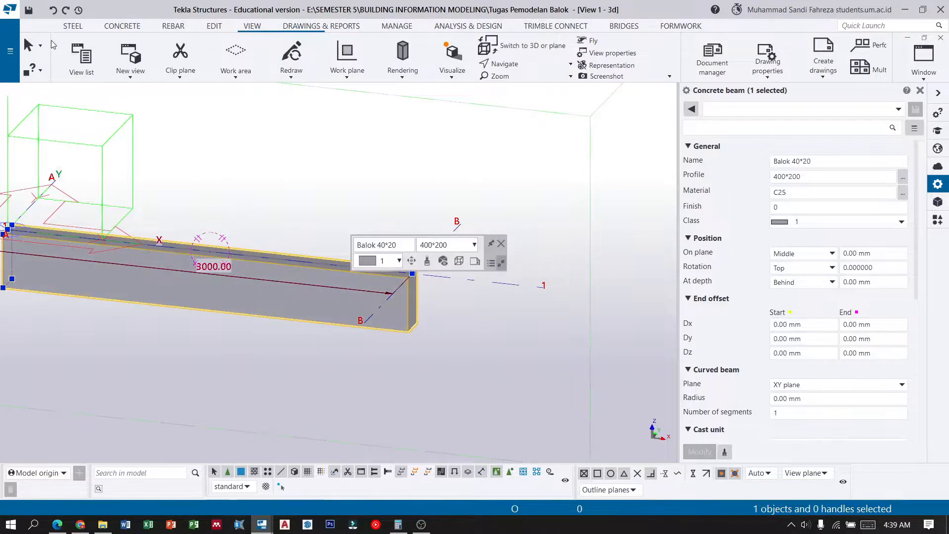
{"action": "left_click", "coordinate": [354, 199]}
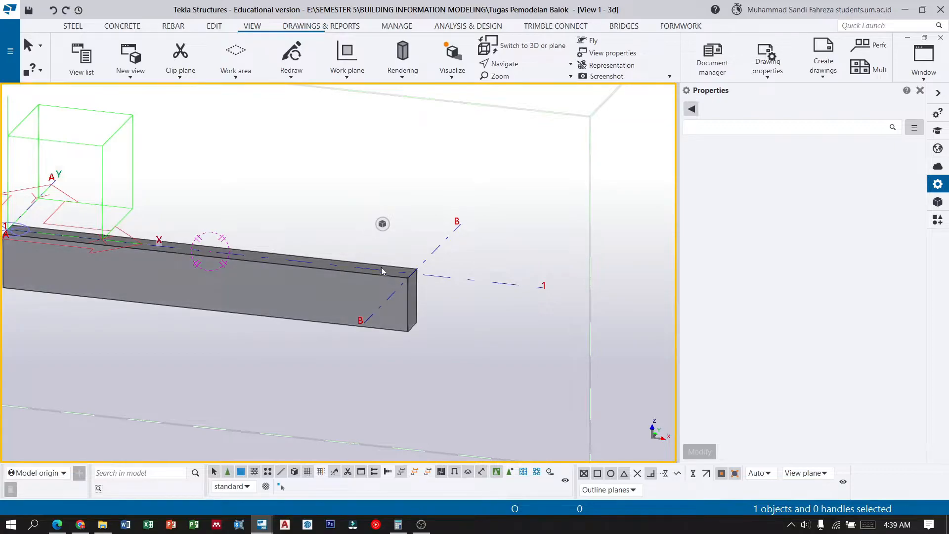
Set the view's part representation to Parts shaded wireframe
{"action": "left_click", "coordinate": [402, 69]}
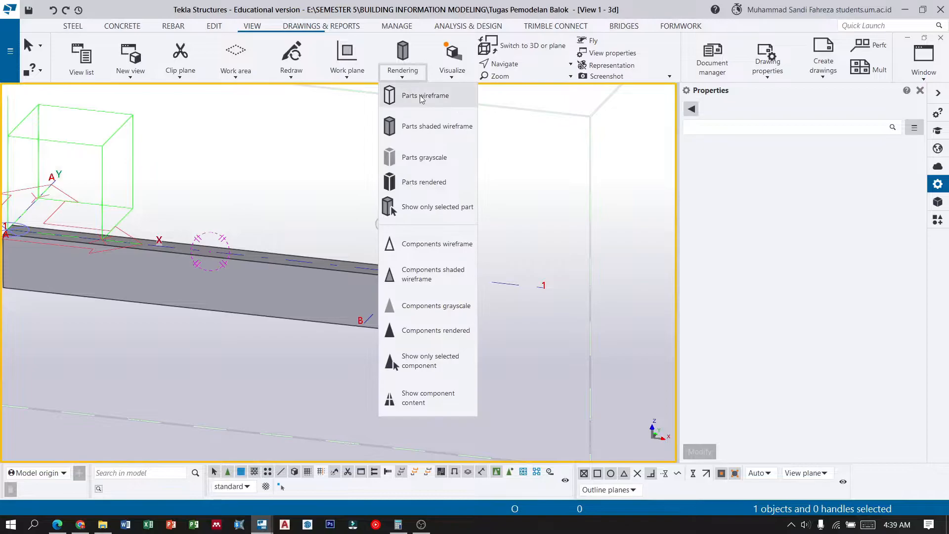
{"action": "left_click", "coordinate": [448, 135]}
{"action": "scroll", "coordinate": [381, 221], "scroll_direction": "down", "scroll_amount": 3}
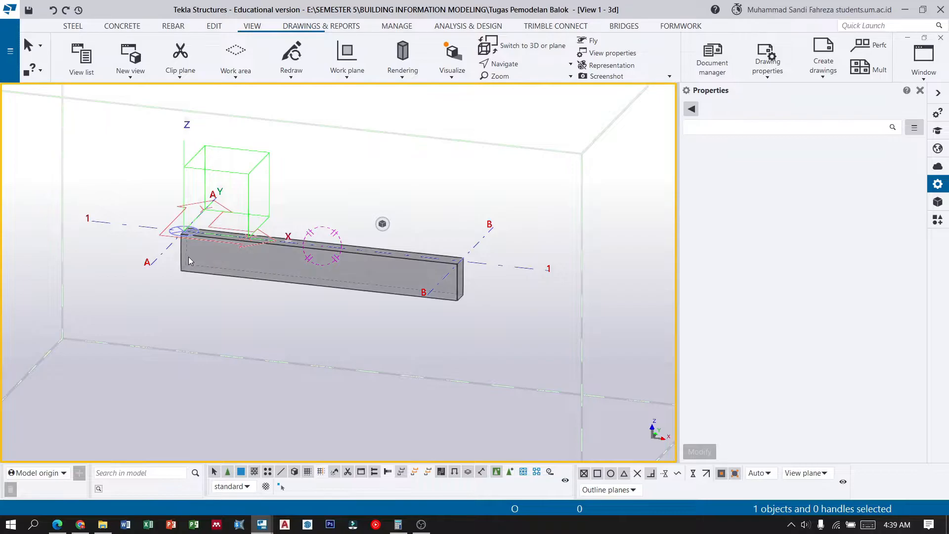
Start a normal reinforcing bar group, grade T, size 12, with the concrete beam as the part to reinforce
{"action": "scroll", "coordinate": [188, 259], "scroll_direction": "up", "scroll_amount": 2}
{"action": "scroll", "coordinate": [188, 259], "scroll_direction": "up", "scroll_amount": 2}
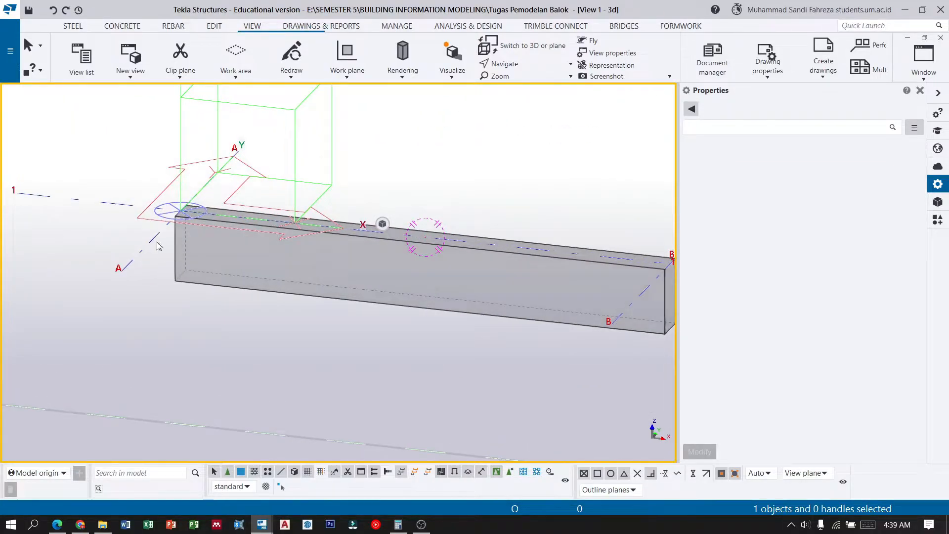
{"action": "scroll", "coordinate": [420, 323], "scroll_direction": "down", "scroll_amount": 2}
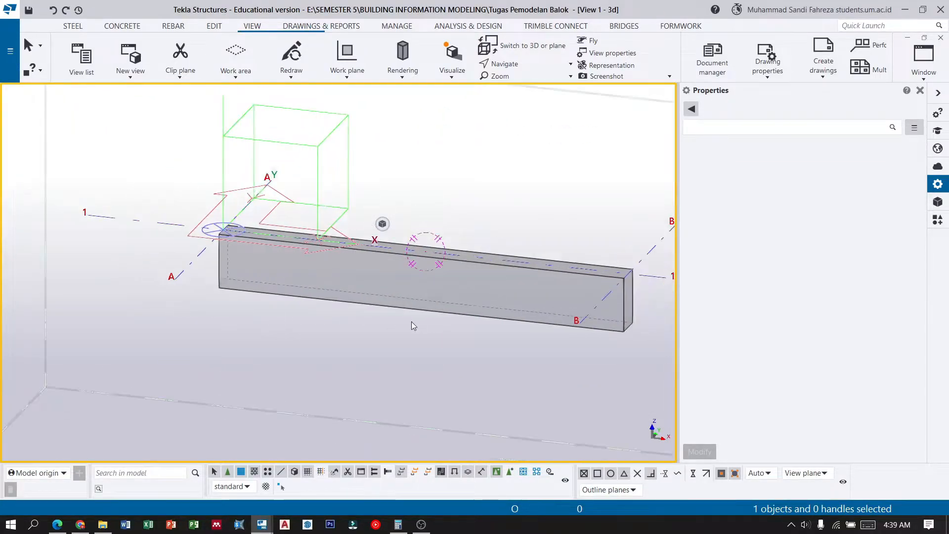
{"action": "scroll", "coordinate": [643, 309], "scroll_direction": "up", "scroll_amount": 2}
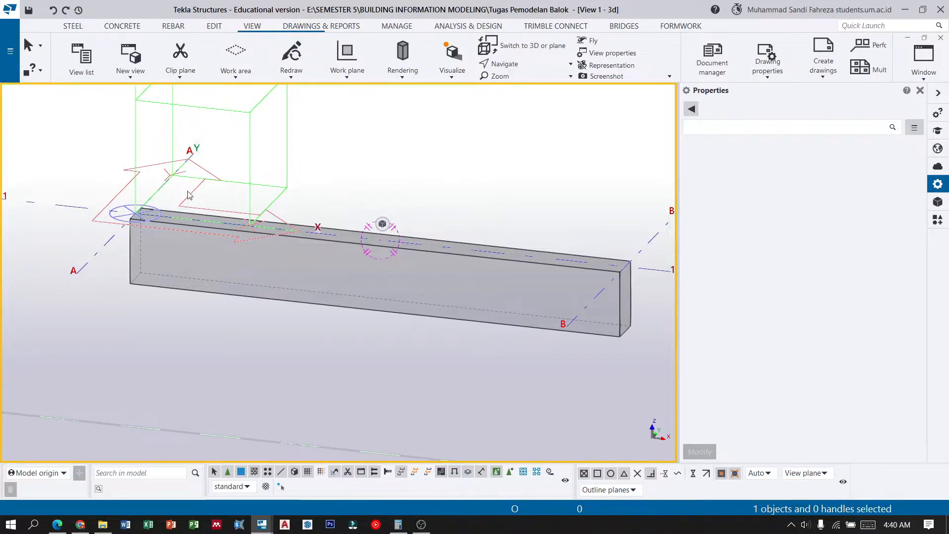
{"action": "left_click", "coordinate": [178, 29]}
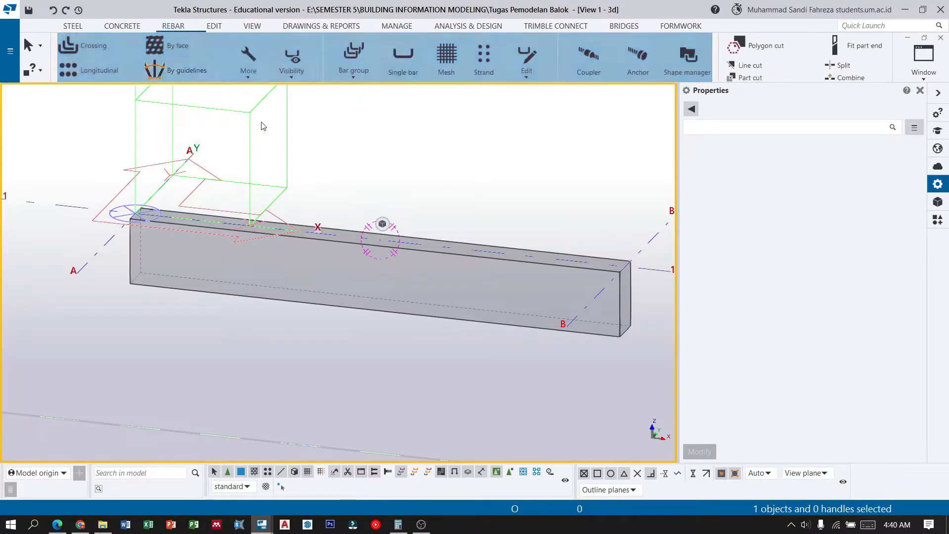
{"action": "left_click", "coordinate": [352, 73]}
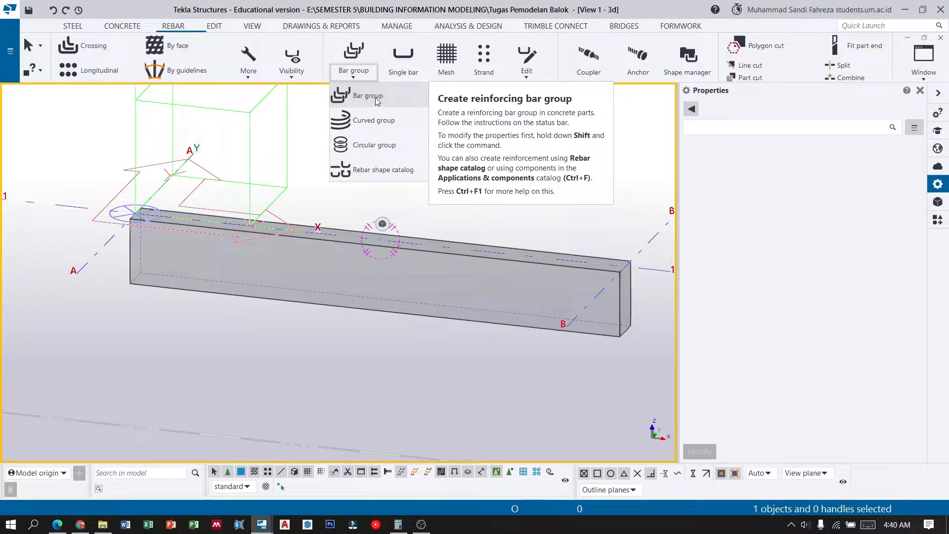
{"action": "left_click", "coordinate": [377, 100]}
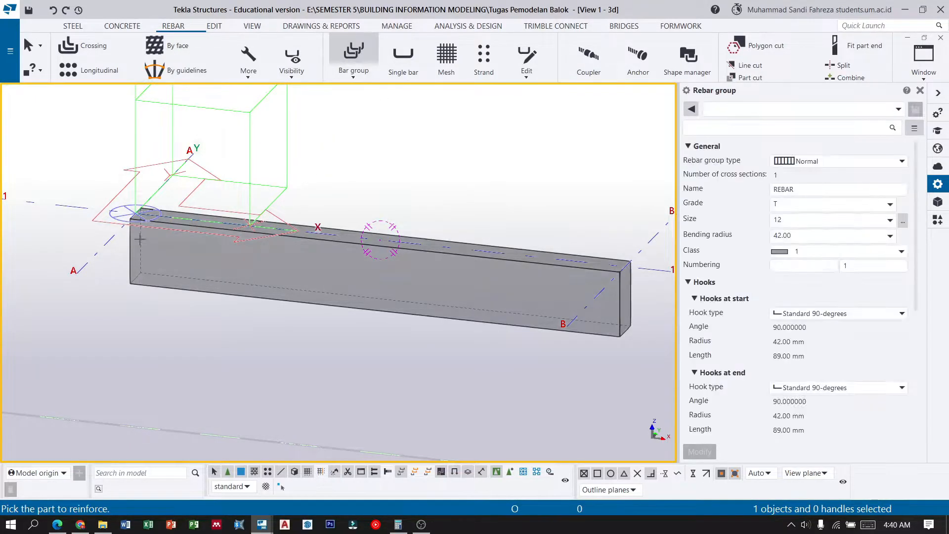
{"action": "scroll", "coordinate": [148, 292], "scroll_direction": "down", "scroll_amount": 2}
{"action": "scroll", "coordinate": [168, 302], "scroll_direction": "down", "scroll_amount": 2}
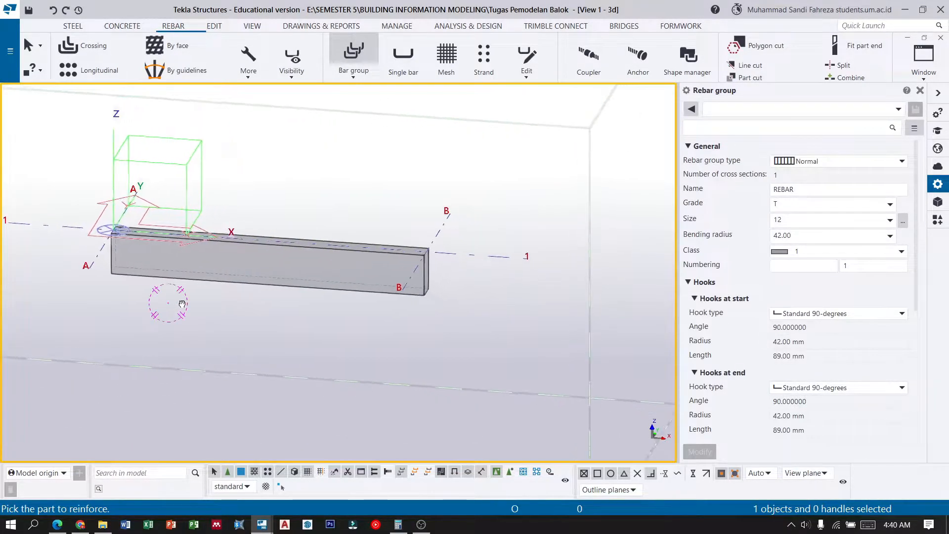
{"action": "scroll", "coordinate": [130, 261], "scroll_direction": "up", "scroll_amount": 2}
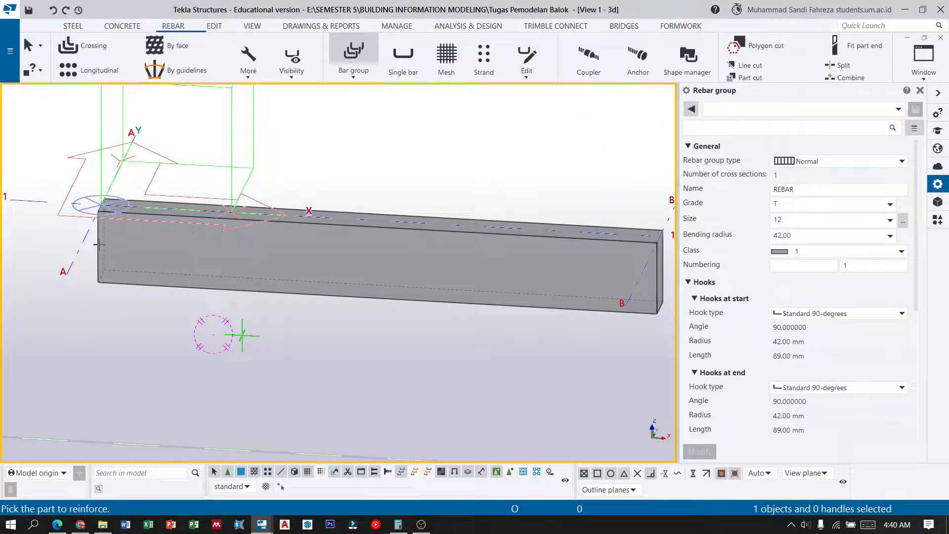
{"action": "left_click", "coordinate": [99, 244]}
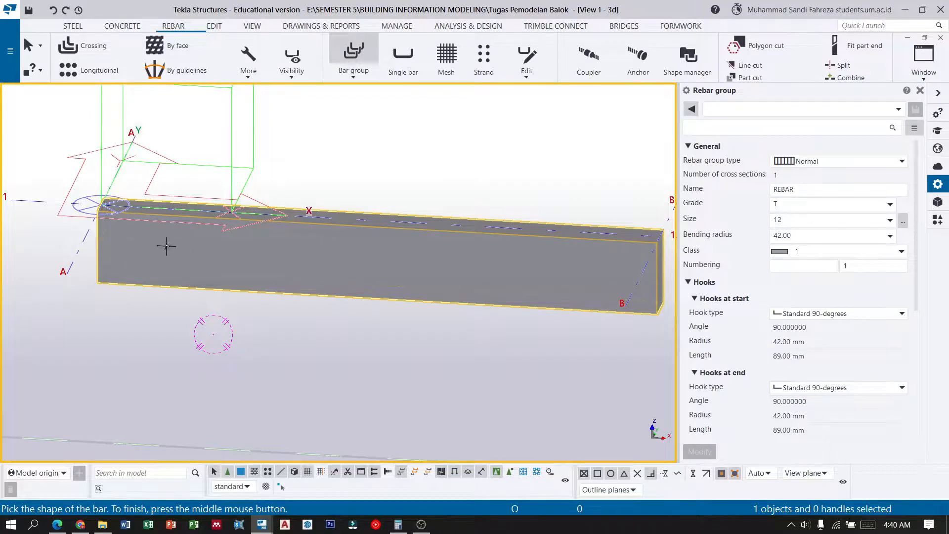
Define the bar shape along the beam's upper front edge, from the corner near grid A to the corner near grid B
{"action": "scroll", "coordinate": [134, 179], "scroll_direction": "up", "scroll_amount": 1}
{"action": "scroll", "coordinate": [134, 179], "scroll_direction": "down", "scroll_amount": 1}
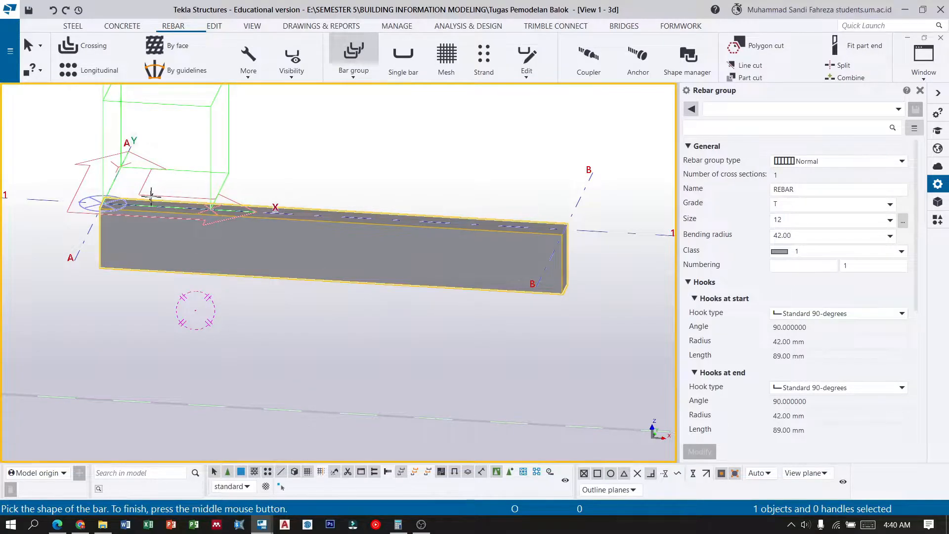
{"action": "scroll", "coordinate": [143, 197], "scroll_direction": "up", "scroll_amount": 1}
{"action": "scroll", "coordinate": [143, 197], "scroll_direction": "up", "scroll_amount": 3}
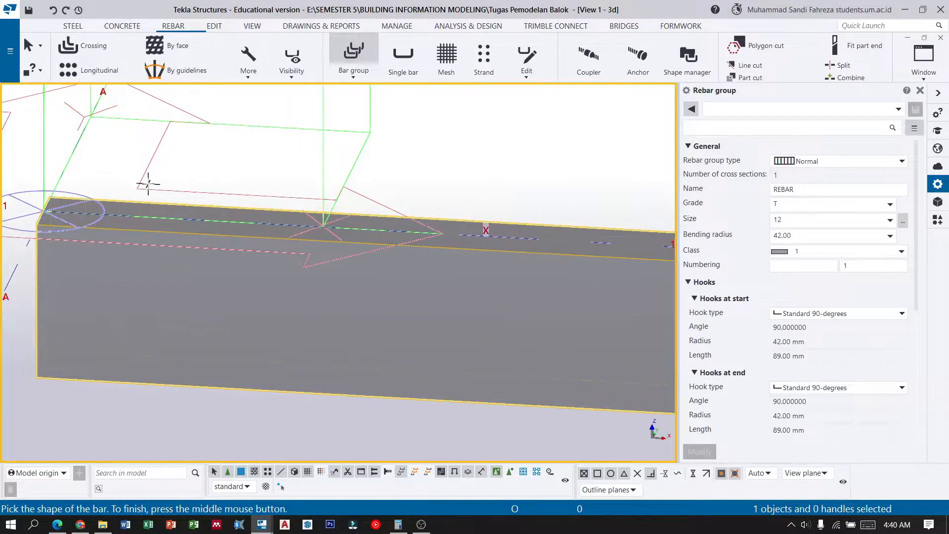
{"action": "left_click", "coordinate": [37, 224]}
{"action": "scroll", "coordinate": [37, 223], "scroll_direction": "down", "scroll_amount": 4}
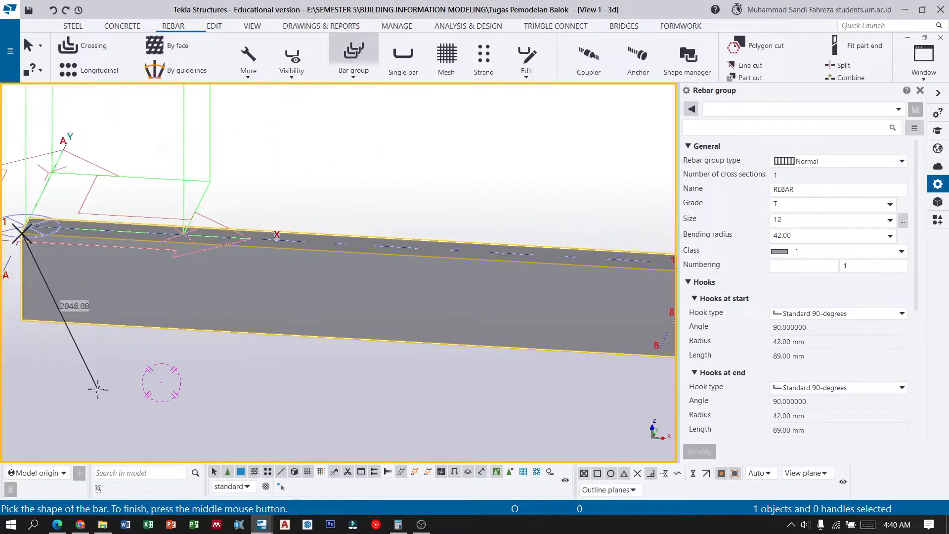
{"action": "scroll", "coordinate": [489, 320], "scroll_direction": "up", "scroll_amount": 3}
{"action": "scroll", "coordinate": [489, 320], "scroll_direction": "up", "scroll_amount": 2}
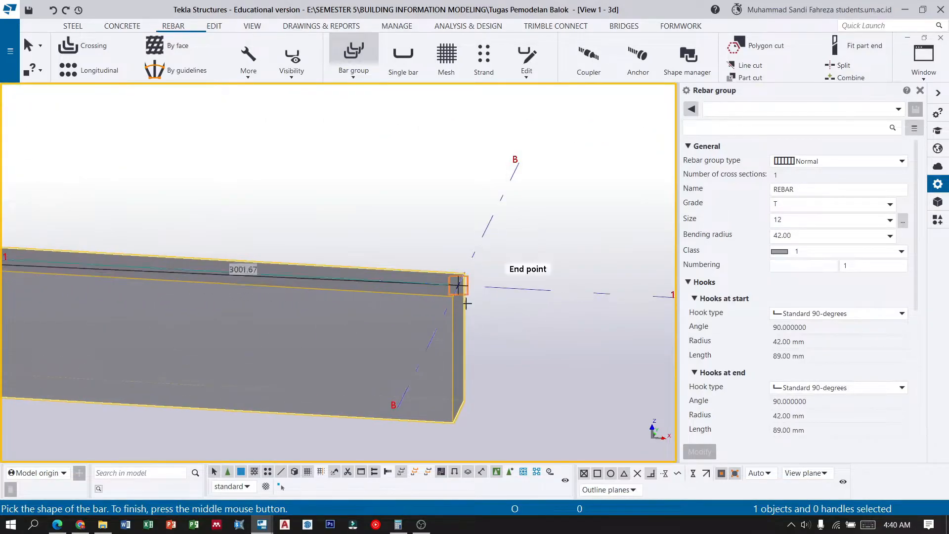
{"action": "left_click", "coordinate": [453, 295]}
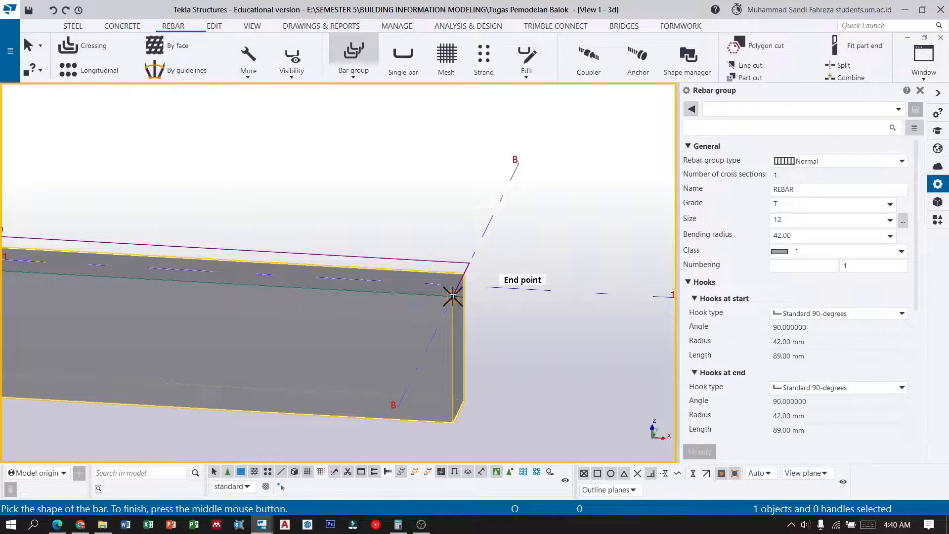
{"action": "middle_click", "coordinate": [452, 296]}
Set the bar group's range across the beam's 200 mm width between the bottom corners at the grid A end, and end the command
{"action": "scroll", "coordinate": [474, 271], "scroll_direction": "down", "scroll_amount": 4}
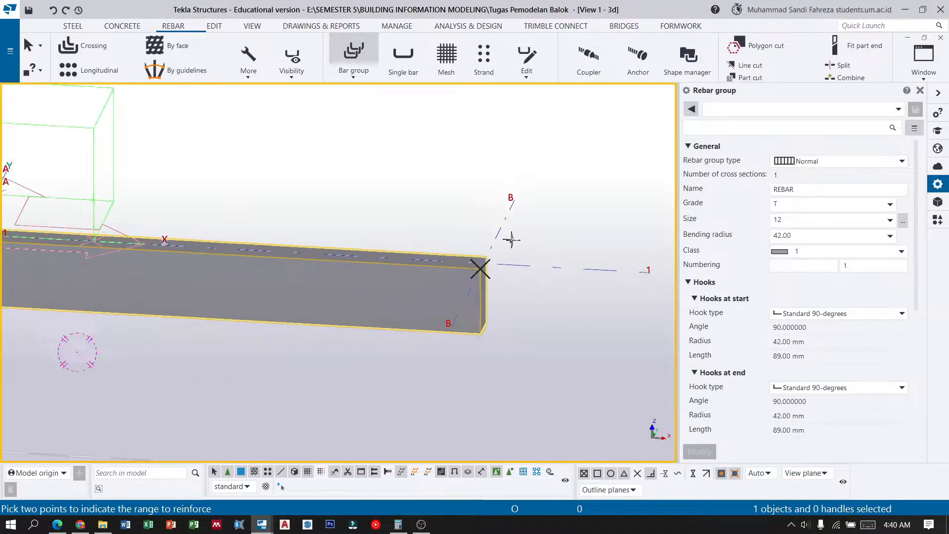
{"action": "scroll", "coordinate": [52, 297], "scroll_direction": "up", "scroll_amount": 2}
{"action": "scroll", "coordinate": [52, 297], "scroll_direction": "up", "scroll_amount": 4}
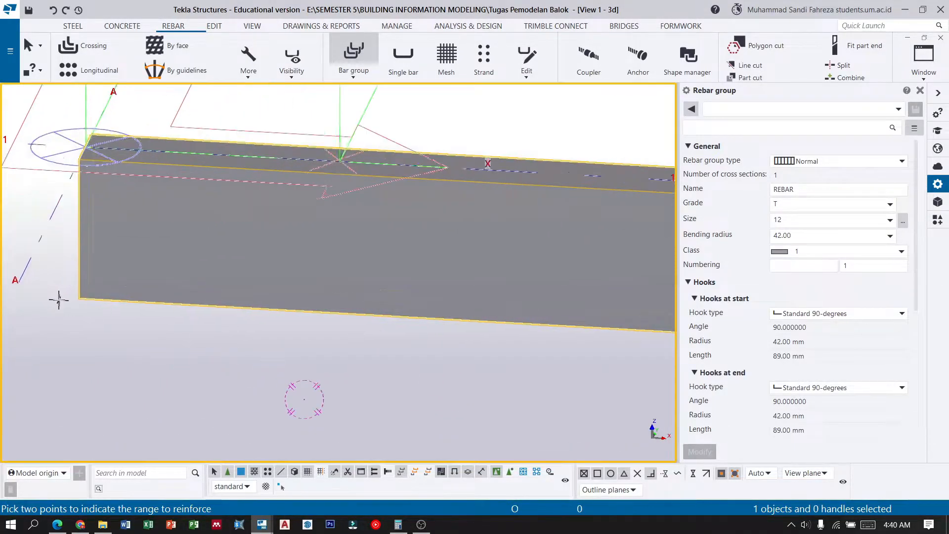
{"action": "scroll", "coordinate": [122, 250], "scroll_direction": "up", "scroll_amount": 1}
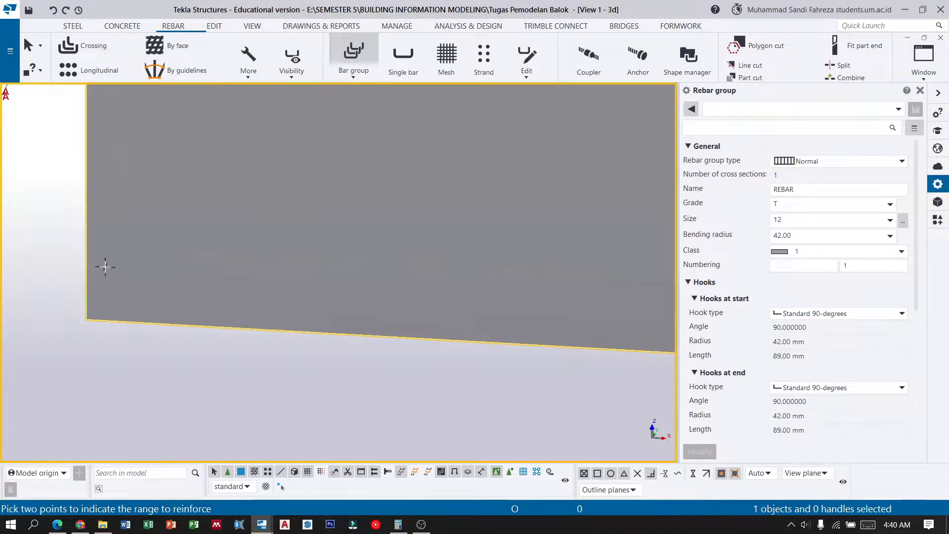
{"action": "scroll", "coordinate": [112, 312], "scroll_direction": "down", "scroll_amount": 1}
{"action": "left_click", "coordinate": [112, 312]}
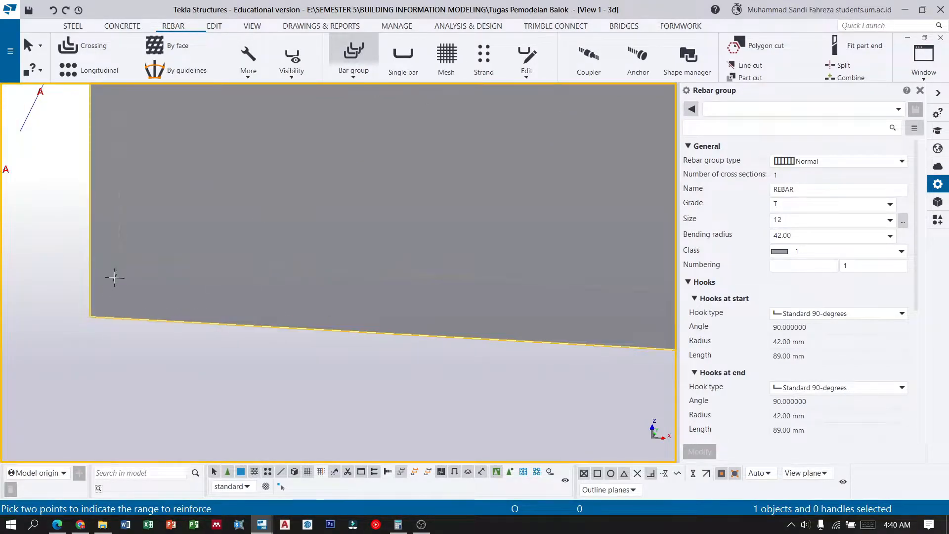
{"action": "left_click", "coordinate": [119, 258]}
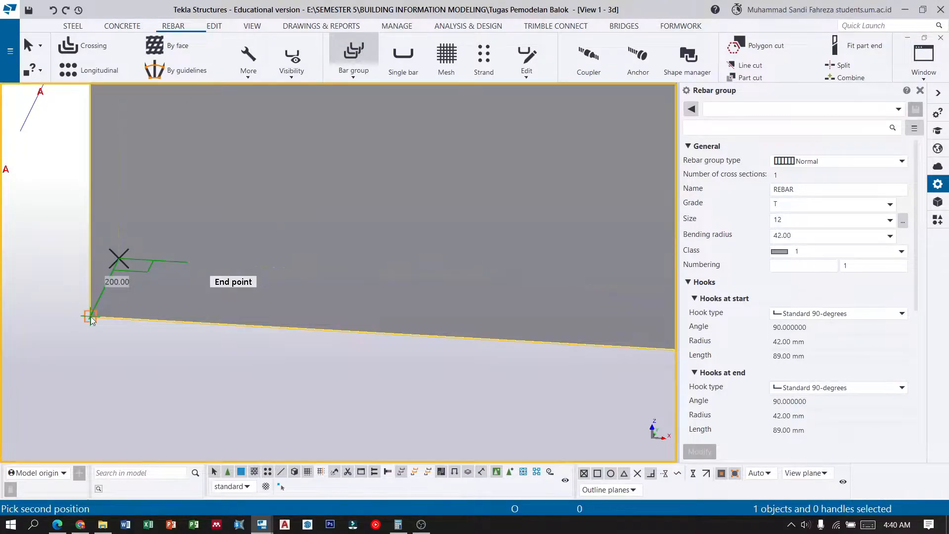
{"action": "left_click", "coordinate": [91, 319]}
{"action": "scroll", "coordinate": [60, 341], "scroll_direction": "down", "scroll_amount": 3}
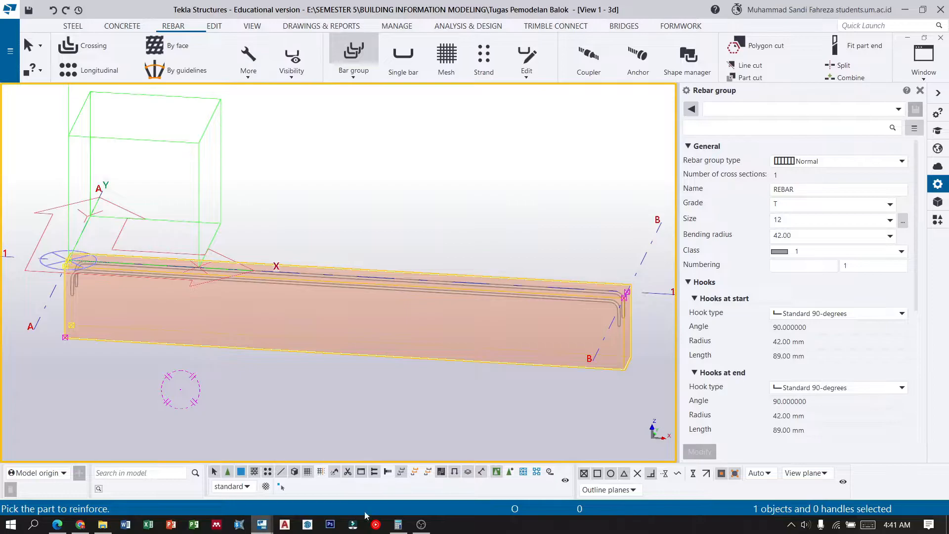
{"action": "key", "text": "Escape"}
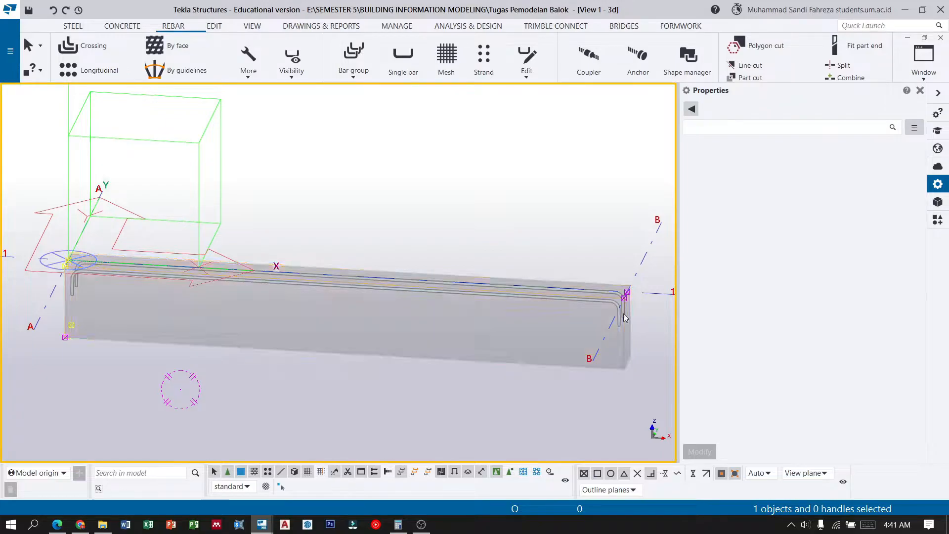
Select the new bar group along the beam's upper edge and set its name to "Tul Utama Atas"
{"action": "scroll", "coordinate": [653, 317], "scroll_direction": "up", "scroll_amount": 3}
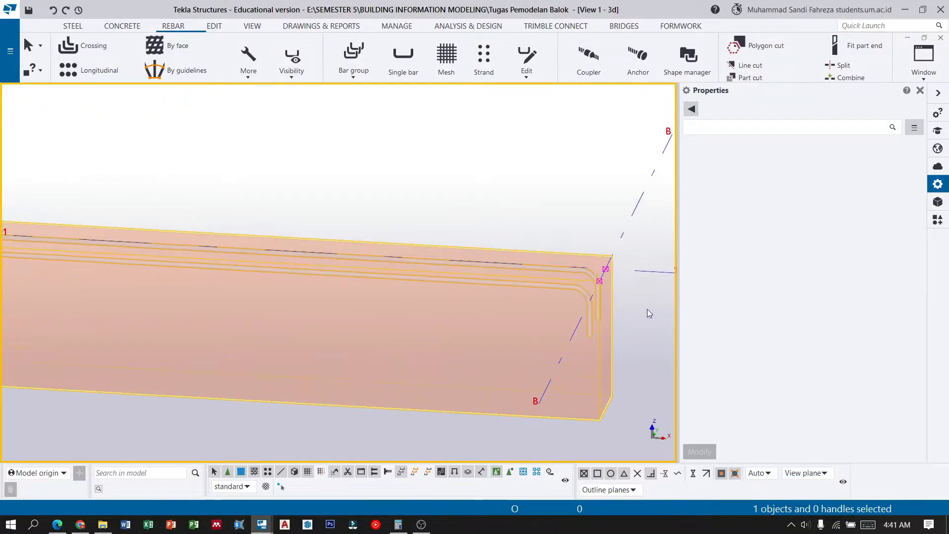
{"action": "scroll", "coordinate": [521, 301], "scroll_direction": "down", "scroll_amount": 2}
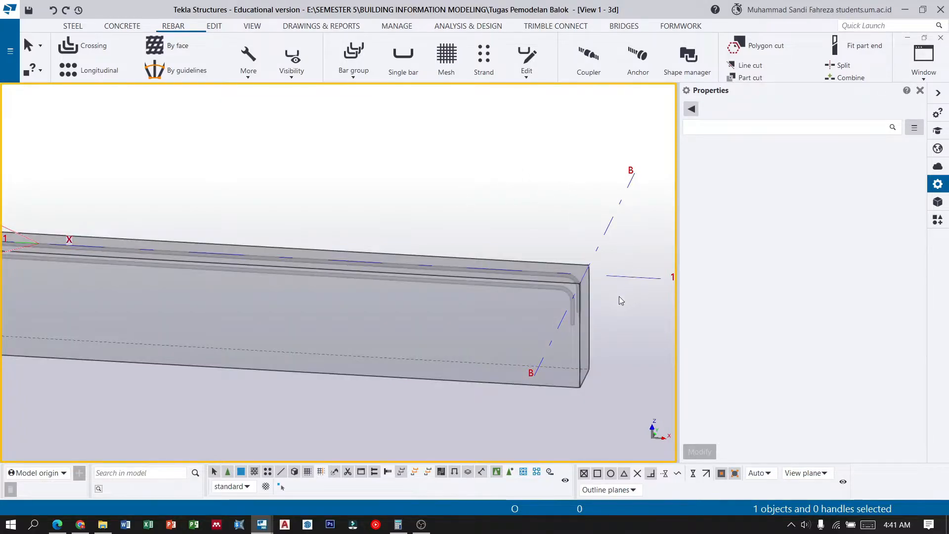
{"action": "scroll", "coordinate": [618, 297], "scroll_direction": "up", "scroll_amount": 2}
{"action": "scroll", "coordinate": [612, 298], "scroll_direction": "up", "scroll_amount": 1}
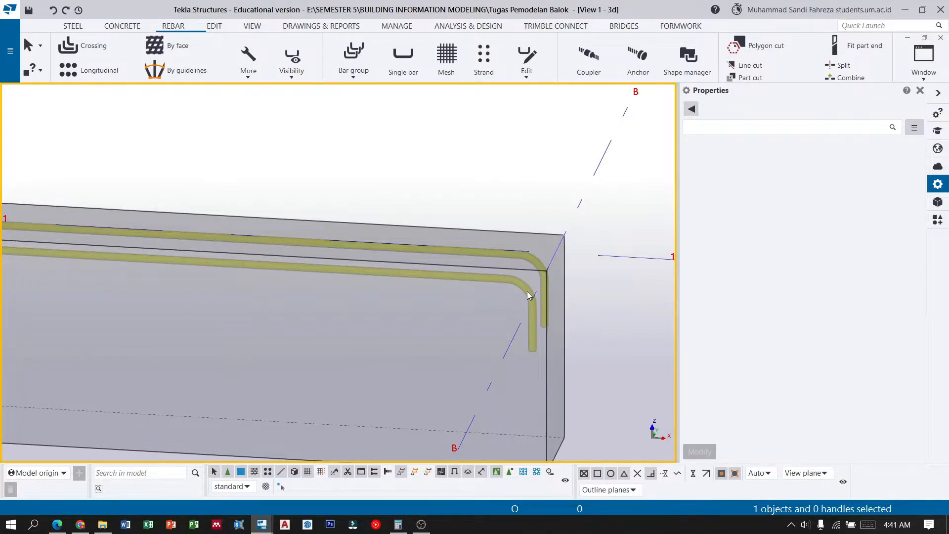
{"action": "left_click", "coordinate": [527, 295]}
{"action": "left_click", "coordinate": [806, 190]}
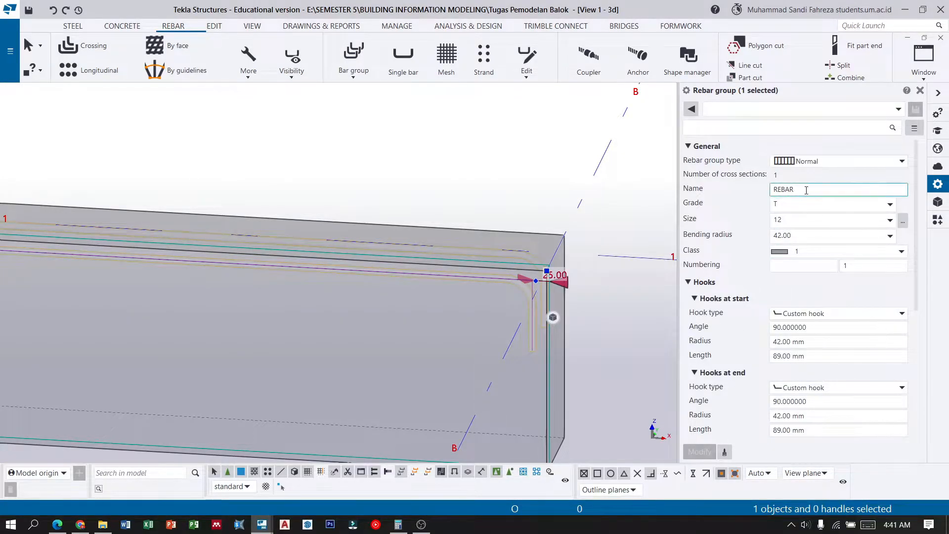
{"action": "left_click_drag", "start_coordinate": [806, 190], "coordinate": [754, 203]}
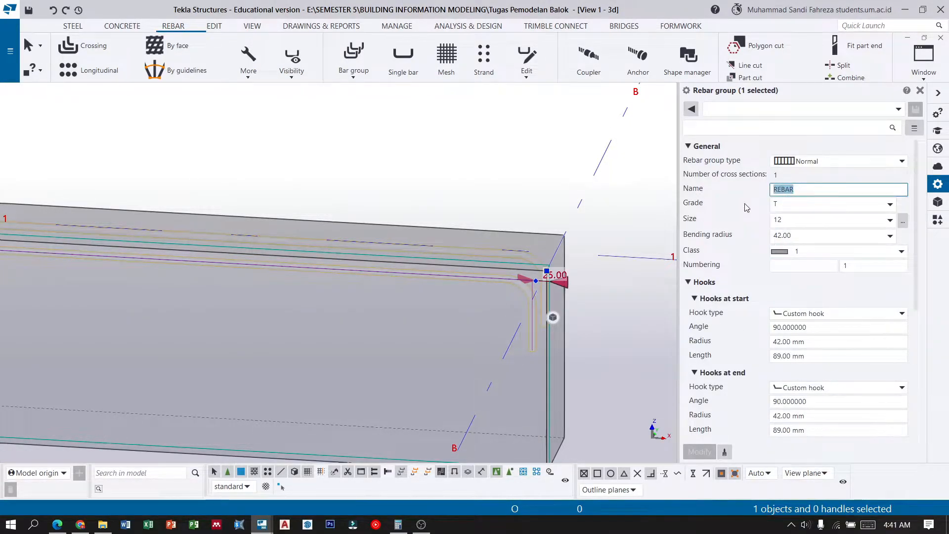
{"action": "type", "text": "Tu"}
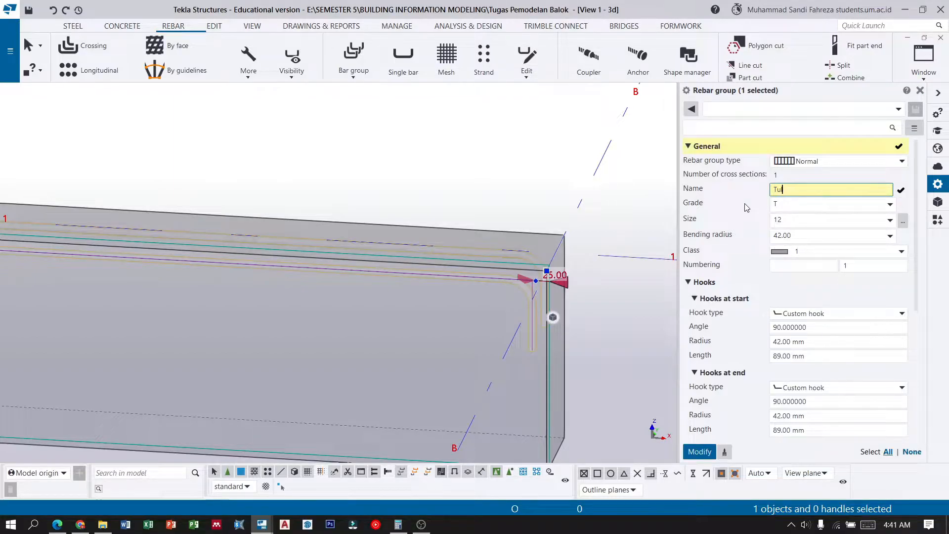
{"action": "type", "text": "l Utama Atas"}
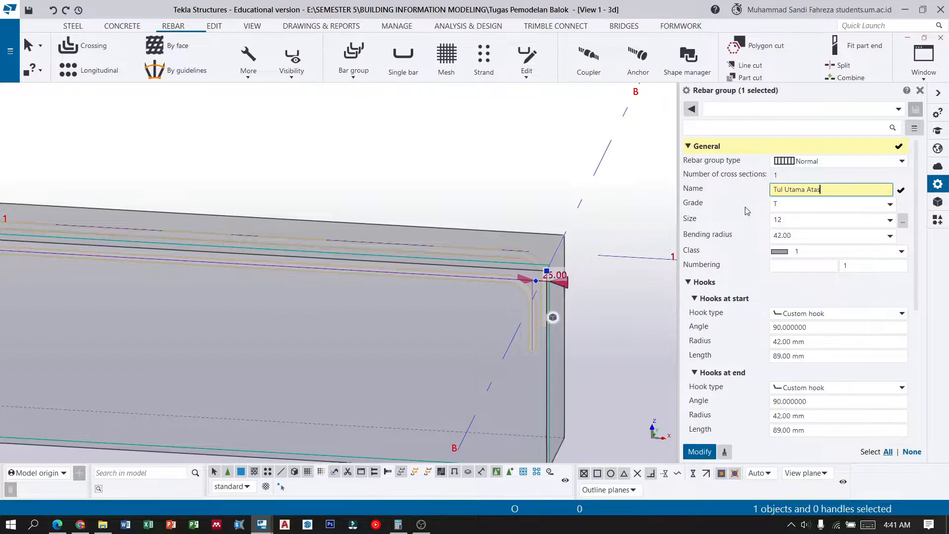
Choose the grade T, size 16 main bar with a 32.00 bending radius and set the bar group's class to 13
{"action": "left_click", "coordinate": [903, 221]}
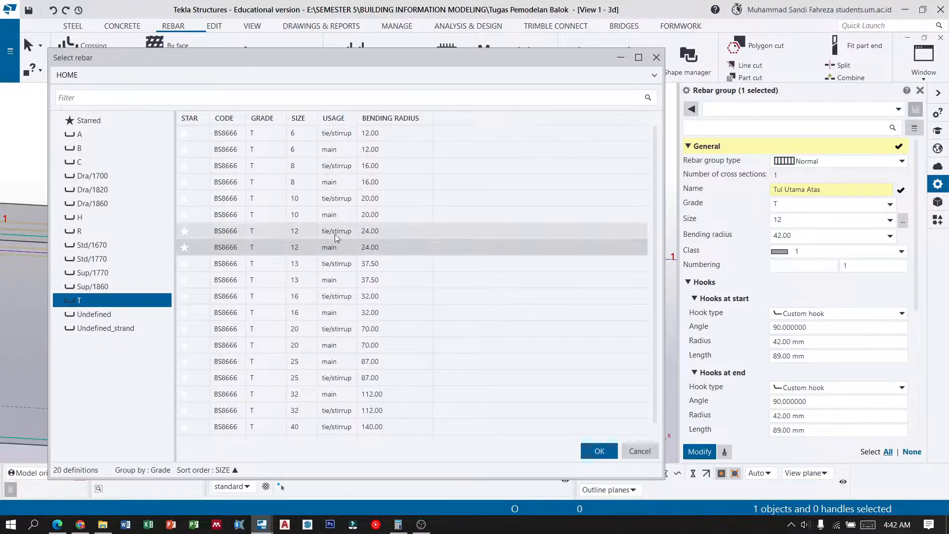
{"action": "left_click", "coordinate": [330, 317]}
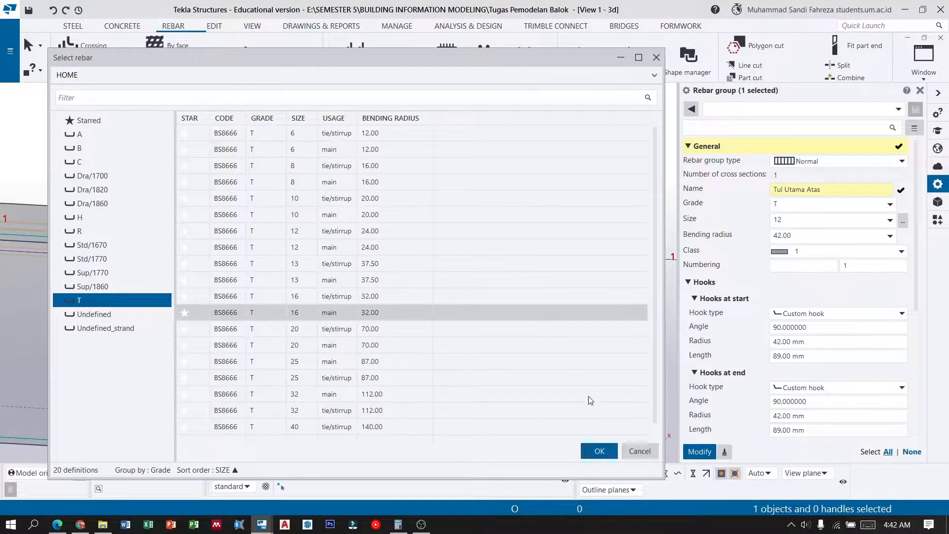
{"action": "left_click", "coordinate": [604, 452]}
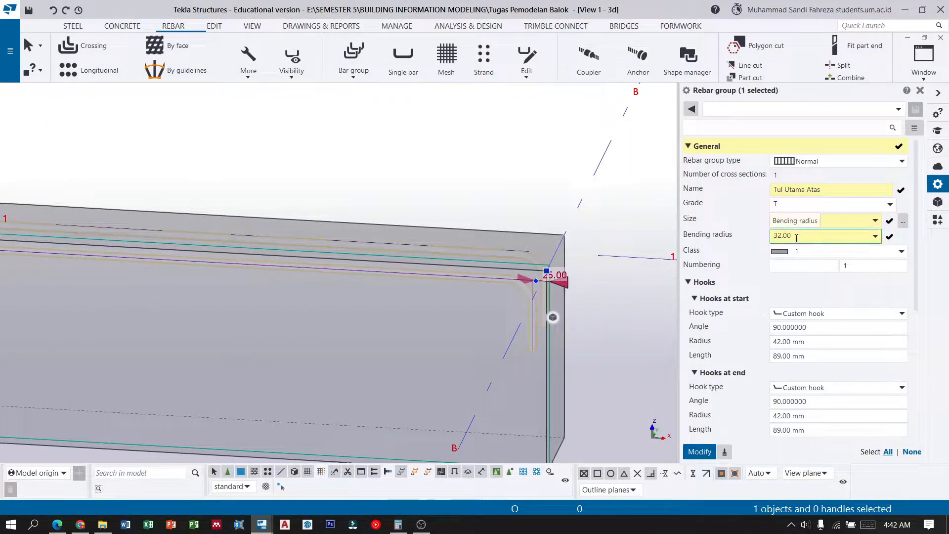
{"action": "left_click", "coordinate": [901, 253]}
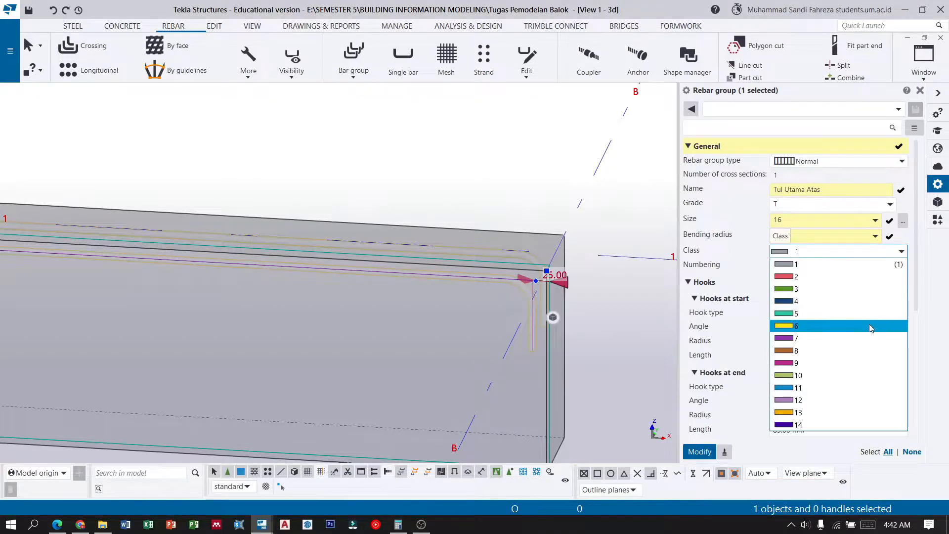
{"action": "left_click", "coordinate": [801, 413]}
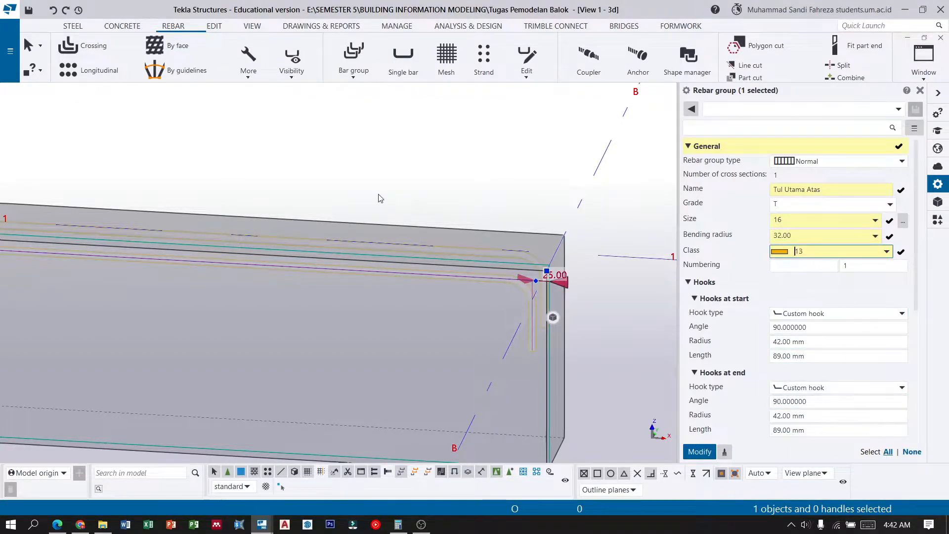
Set the custom hook at the start of the bars to a 32 mm radius and 192 mm length
{"action": "scroll", "coordinate": [430, 212], "scroll_direction": "down", "scroll_amount": 2}
{"action": "scroll", "coordinate": [818, 253], "scroll_direction": "down", "scroll_amount": 3}
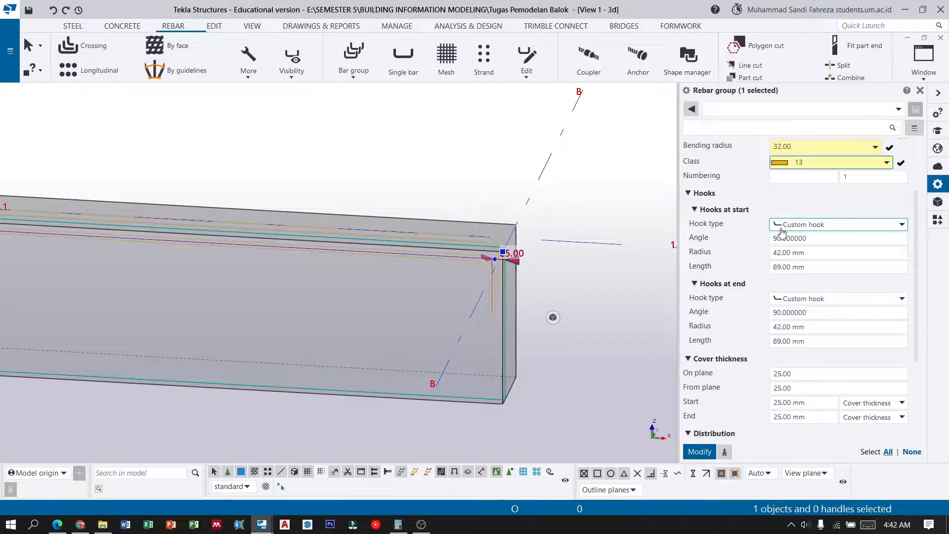
{"action": "double_click", "coordinate": [777, 253]}
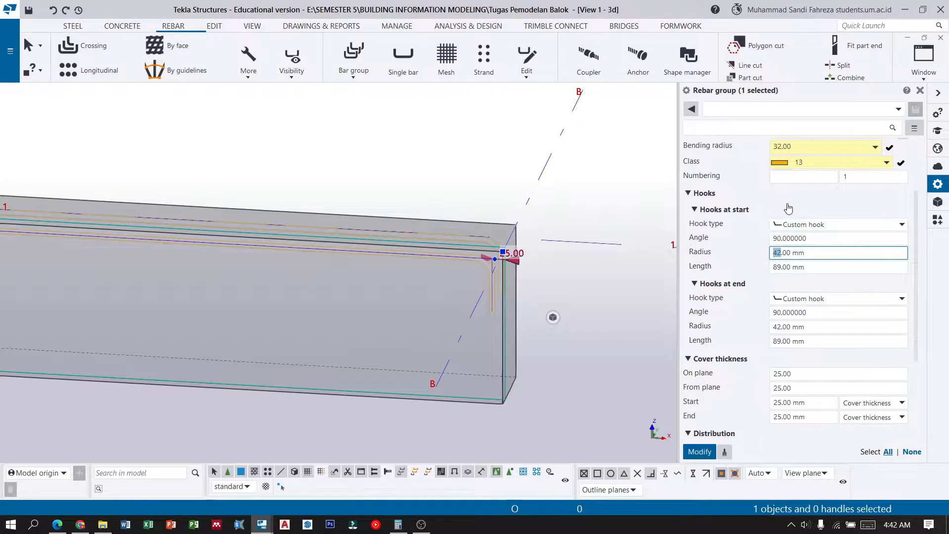
{"action": "scroll", "coordinate": [790, 210], "scroll_direction": "up", "scroll_amount": 1}
{"action": "type", "text": "32"}
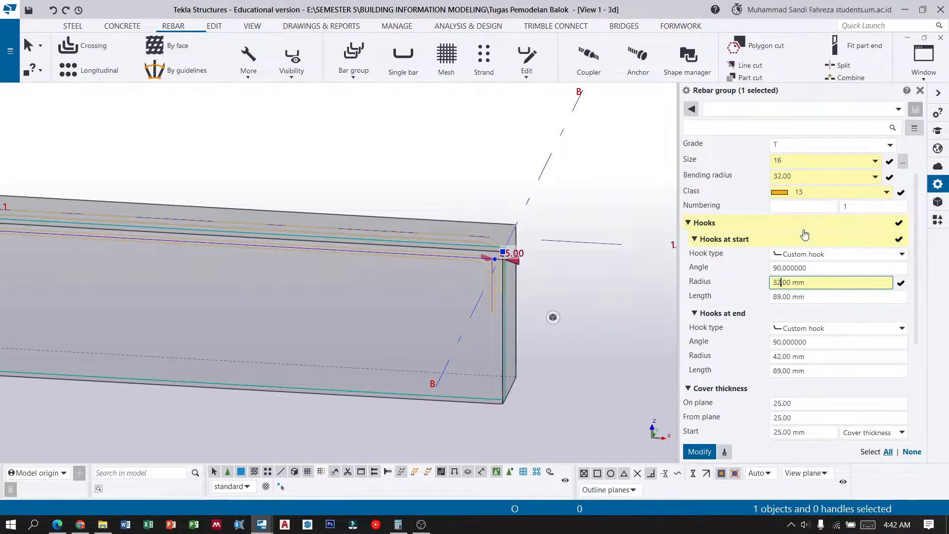
{"action": "left_click", "coordinate": [777, 297]}
{"action": "double_click", "coordinate": [777, 297]}
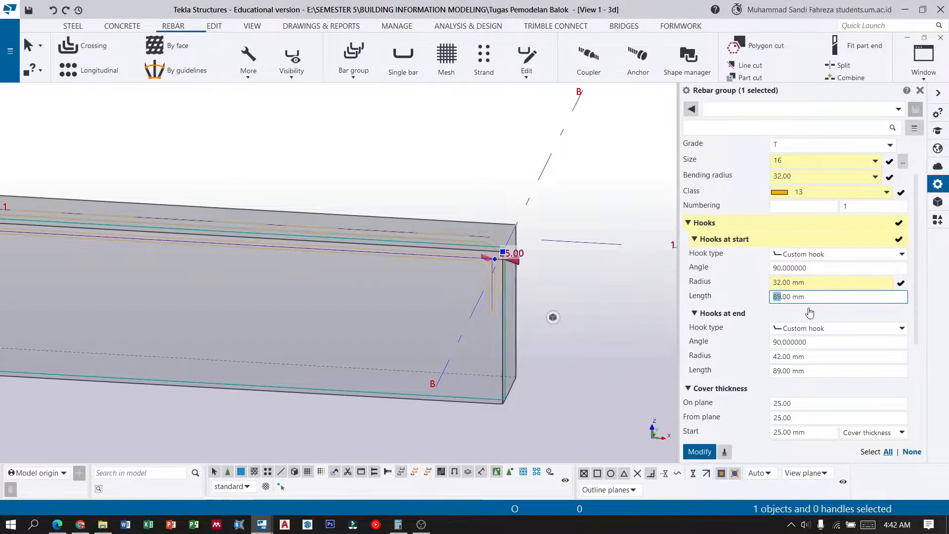
{"action": "type", "text": "192"}
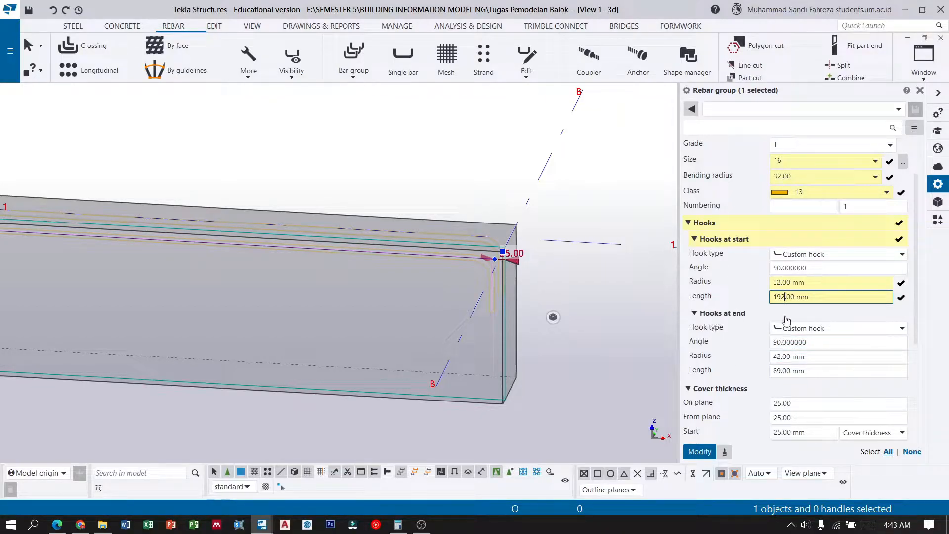
Set the custom hook at the end of the bars to a 32 mm radius and 192 mm length
{"action": "double_click", "coordinate": [776, 354]}
{"action": "type", "text": "32"}
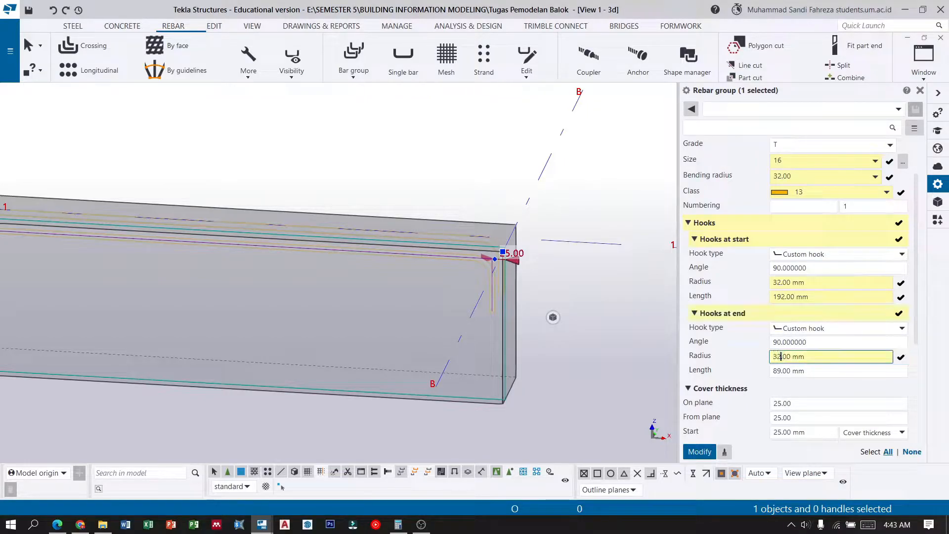
{"action": "double_click", "coordinate": [770, 371]}
{"action": "type", "text": "192"}
Set the bar group's on-plane and from-plane cover thickness to 40 mm each
{"action": "scroll", "coordinate": [814, 322], "scroll_direction": "down", "scroll_amount": 5}
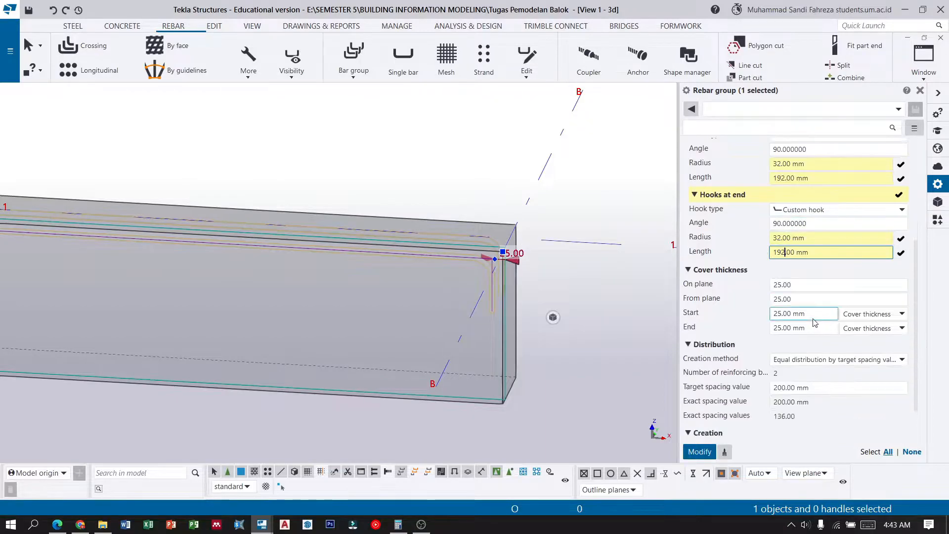
{"action": "left_click", "coordinate": [781, 285]}
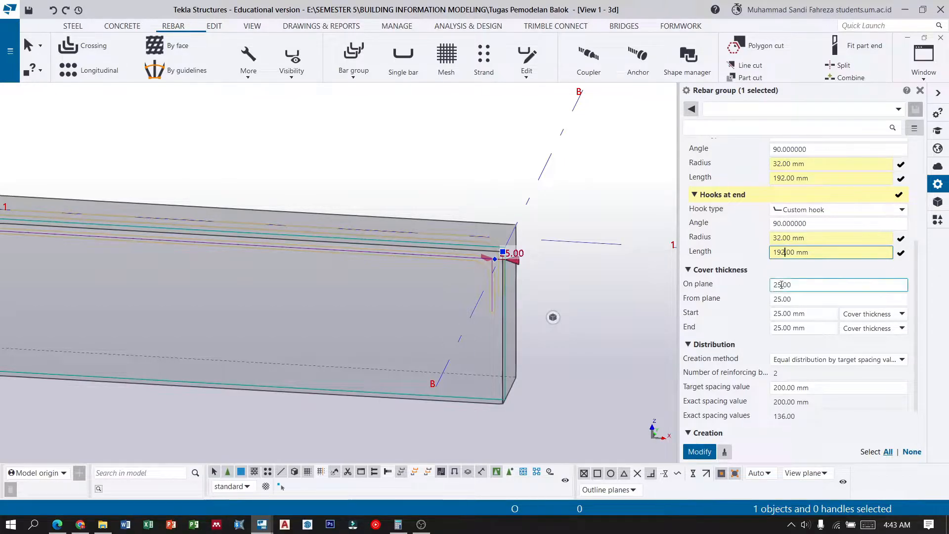
{"action": "left_click_drag", "start_coordinate": [782, 285], "coordinate": [769, 286]}
{"action": "type", "text": "40"}
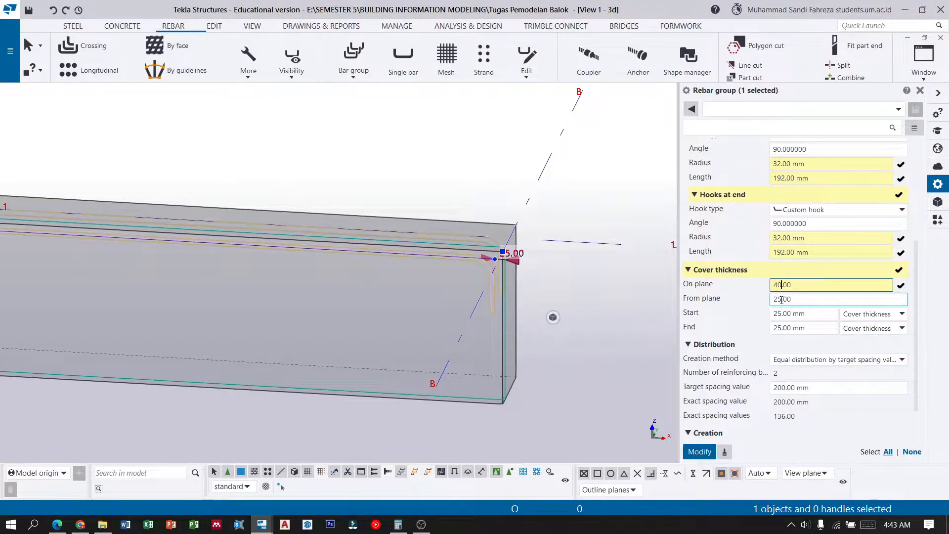
{"action": "left_click_drag", "start_coordinate": [782, 299], "coordinate": [770, 299]}
{"action": "type", "text": "40"}
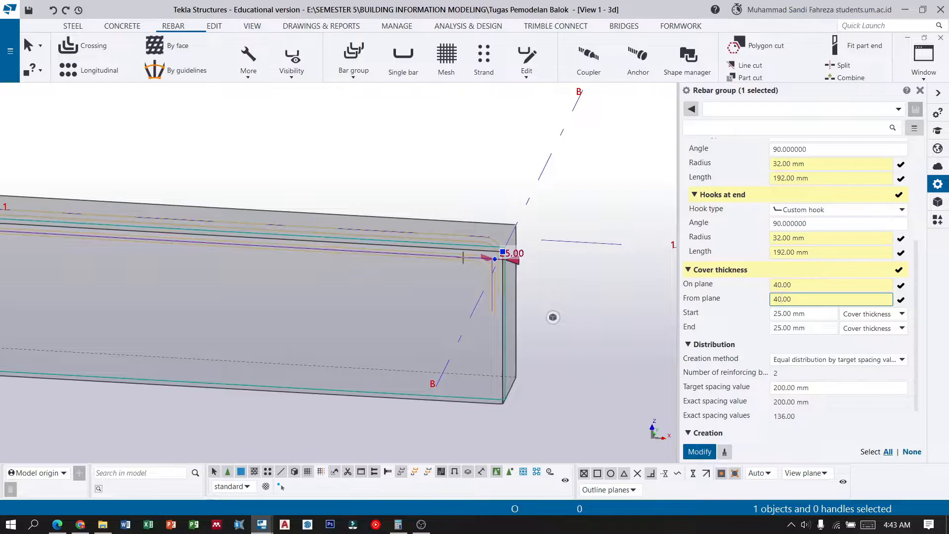
Switch to the browser and consult section 25.4.3 of the SNI 2847:2019 PDF on the development length of standard hooks in tension
{"action": "left_click", "coordinate": [779, 315]}
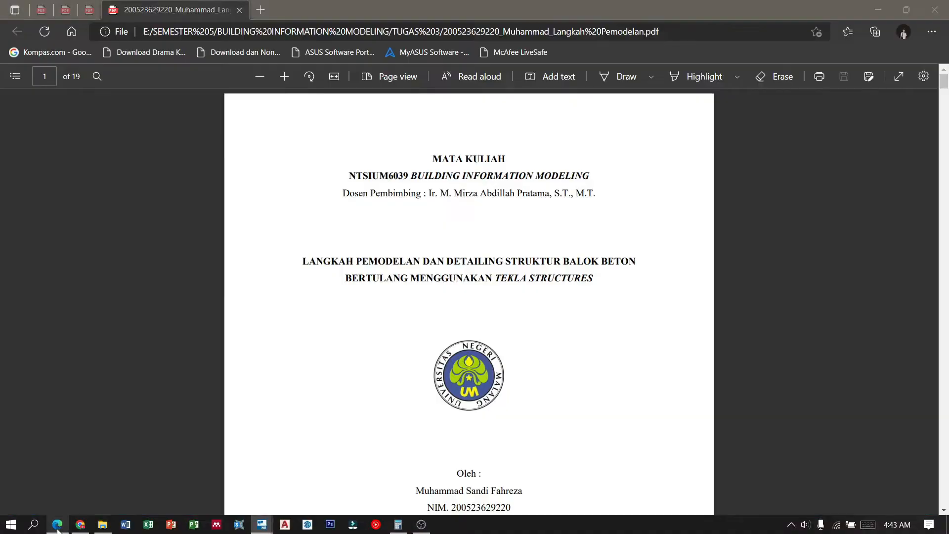
{"action": "left_click", "coordinate": [58, 524]}
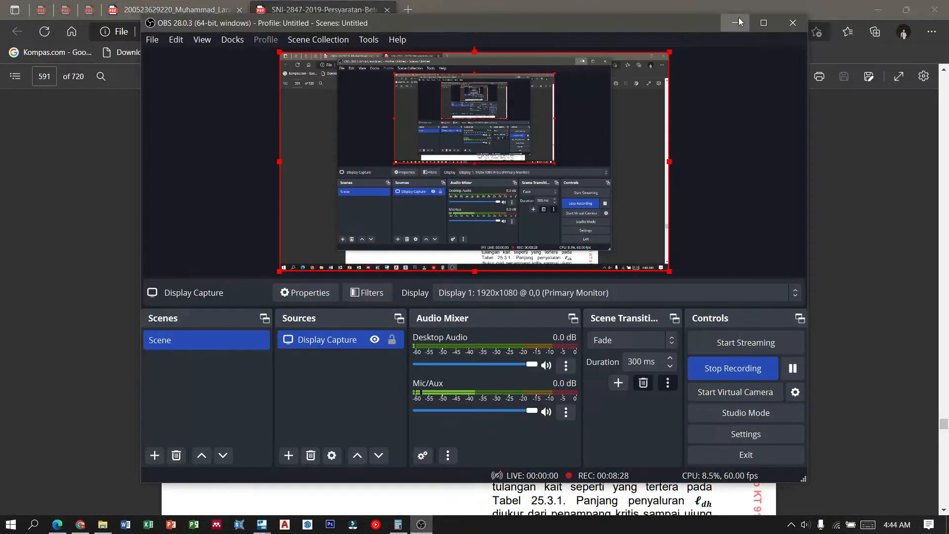
{"action": "left_click", "coordinate": [739, 16]}
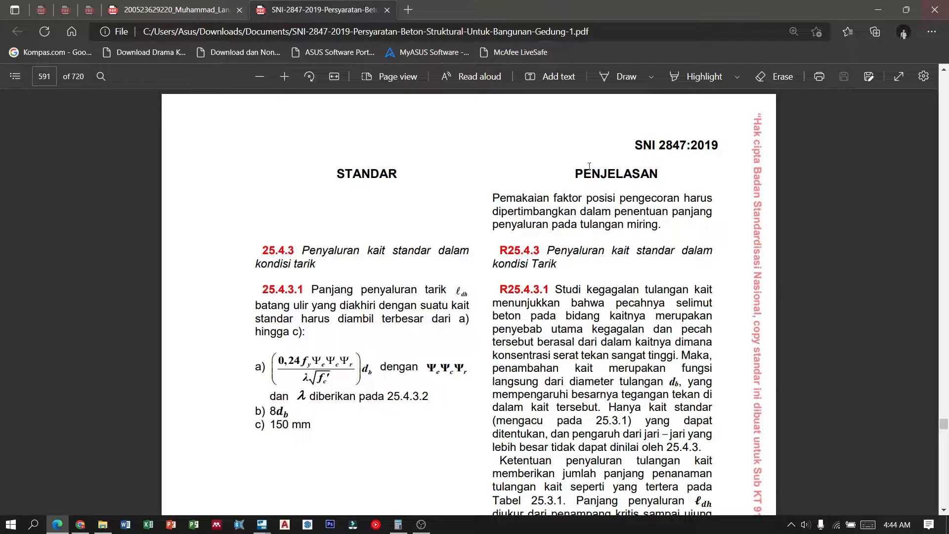
{"action": "scroll", "coordinate": [339, 242], "scroll_direction": "down", "scroll_amount": 2}
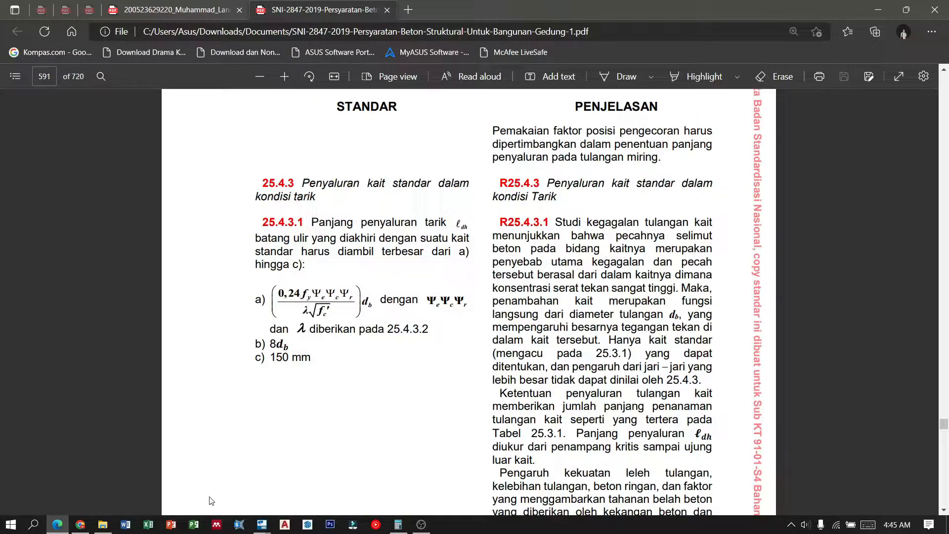
Return to the beam model in Tekla Structures and set the bar group's start cover thickness to -258 mm
{"action": "mouse_move", "coordinate": [265, 527]}
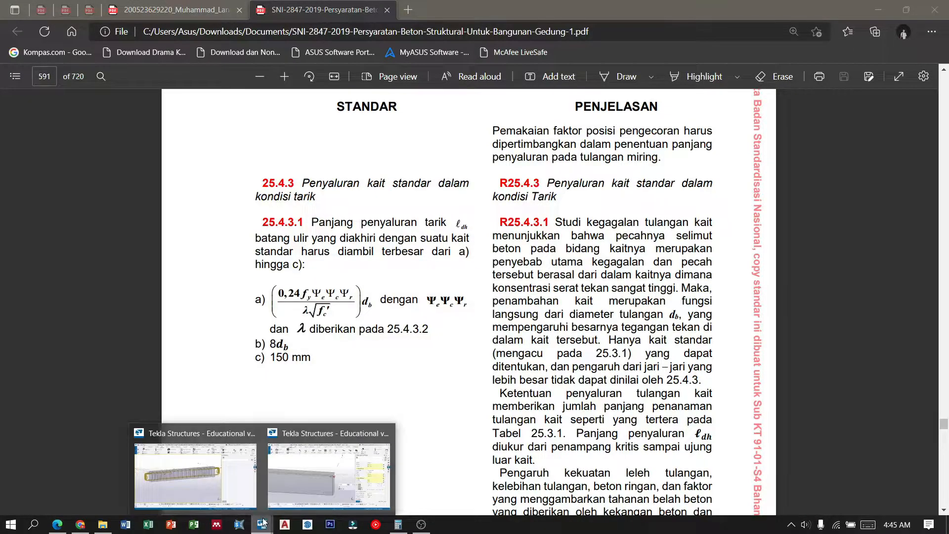
{"action": "left_click", "coordinate": [325, 469]}
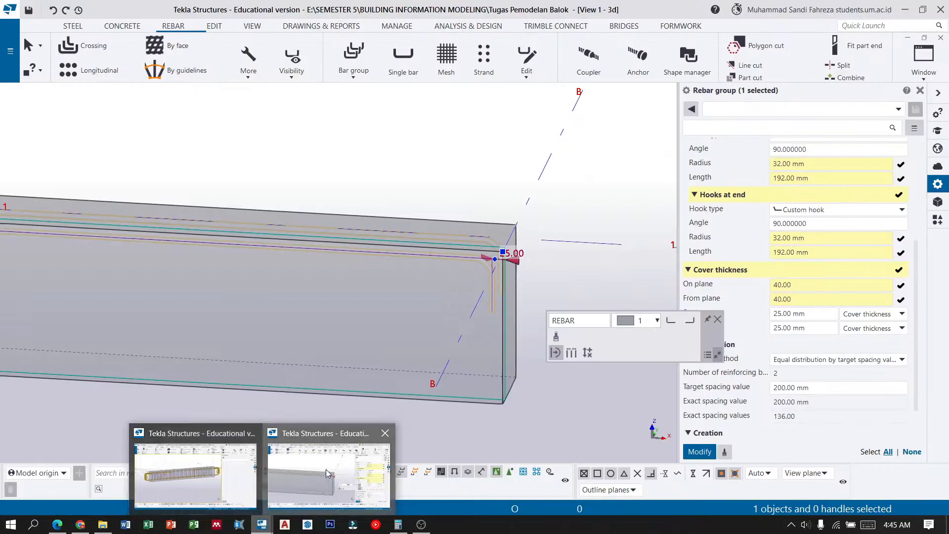
{"action": "left_click", "coordinate": [717, 319]}
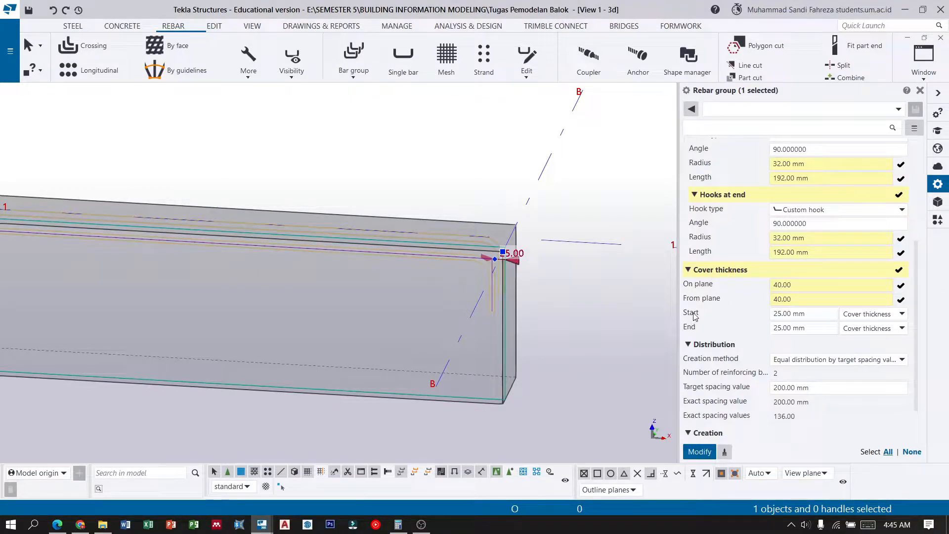
{"action": "left_click", "coordinate": [775, 313]}
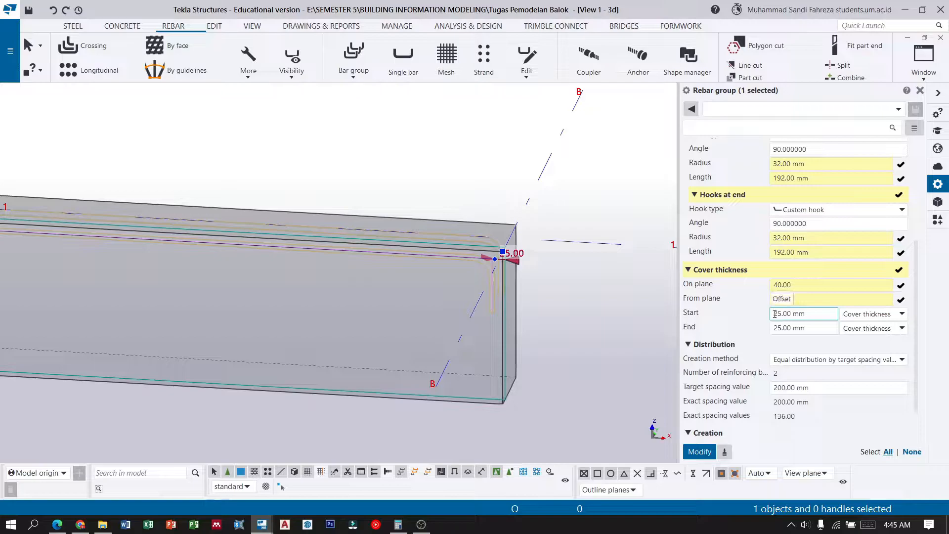
{"action": "type", "text": "-25"}
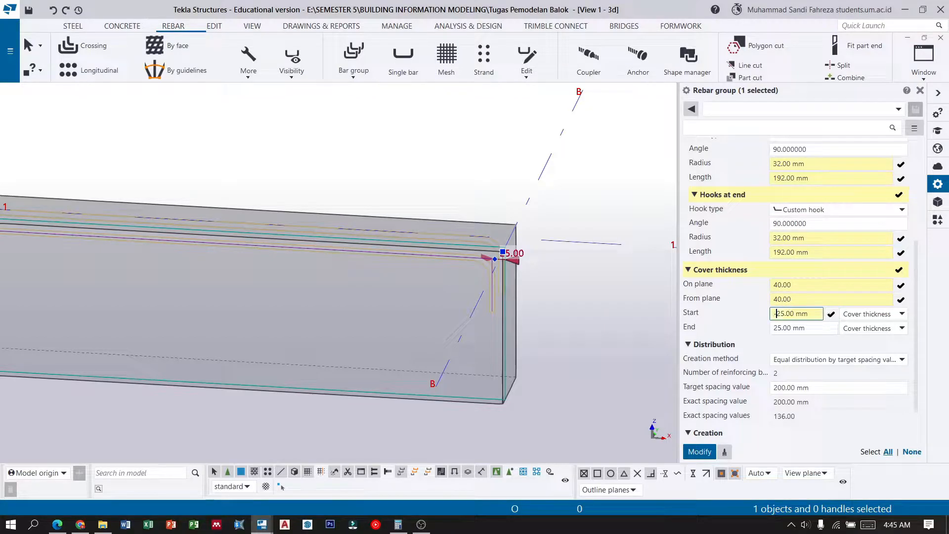
{"action": "type", "text": "8"}
Set the end cover thickness to -258 mm, apply the modified properties to the bar group and deselect it
{"action": "left_click", "coordinate": [781, 327]}
{"action": "type", "text": "-"}
{"action": "left_click", "coordinate": [785, 327]}
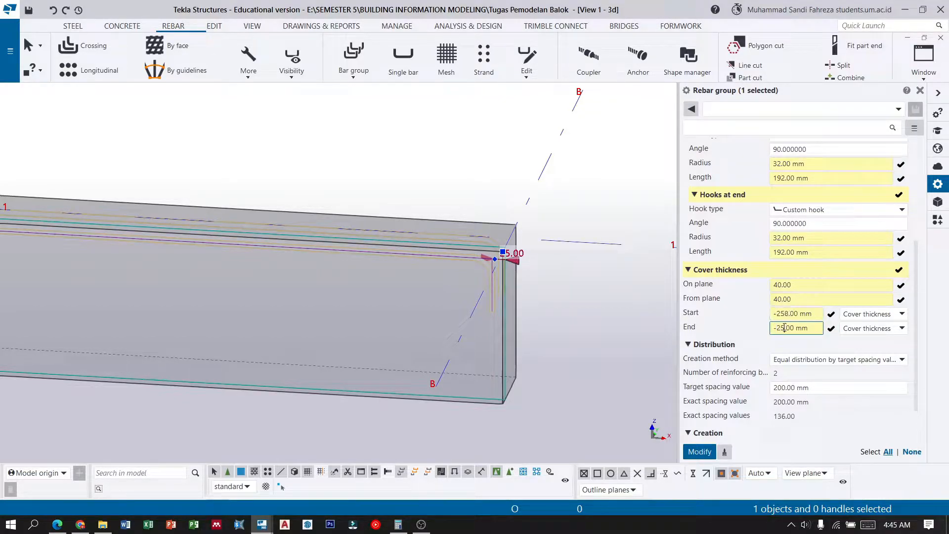
{"action": "type", "text": "8"}
{"action": "scroll", "coordinate": [733, 303], "scroll_direction": "down", "scroll_amount": 1}
{"action": "left_click", "coordinate": [698, 452]}
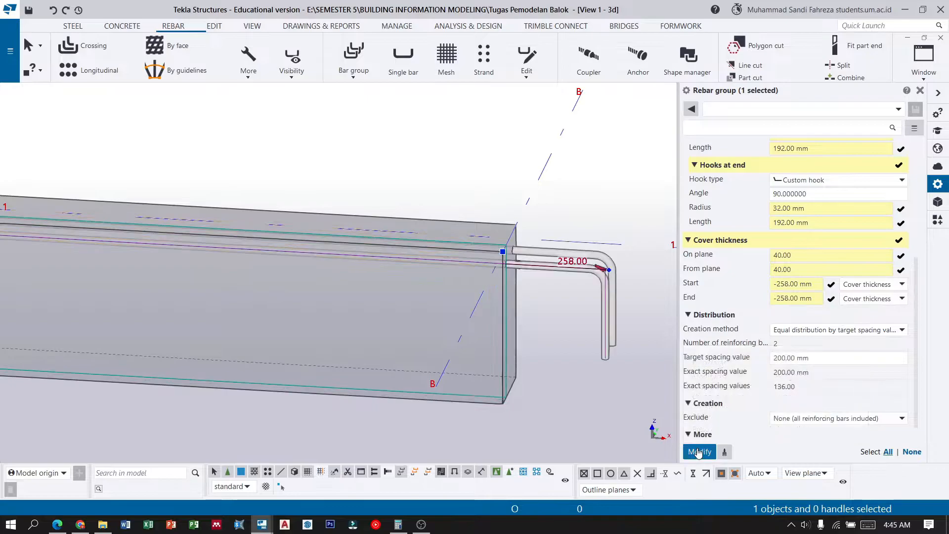
{"action": "scroll", "coordinate": [581, 223], "scroll_direction": "down", "scroll_amount": 2}
{"action": "scroll", "coordinate": [581, 223], "scroll_direction": "down", "scroll_amount": 2}
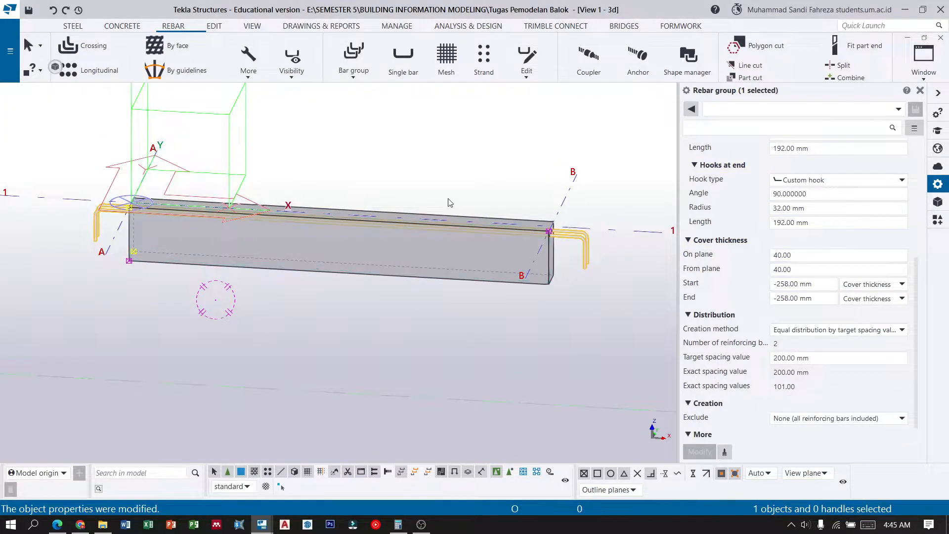
{"action": "left_click", "coordinate": [589, 204]}
{"action": "scroll", "coordinate": [562, 238], "scroll_direction": "up", "scroll_amount": 2}
{"action": "scroll", "coordinate": [533, 251], "scroll_direction": "up", "scroll_amount": 2}
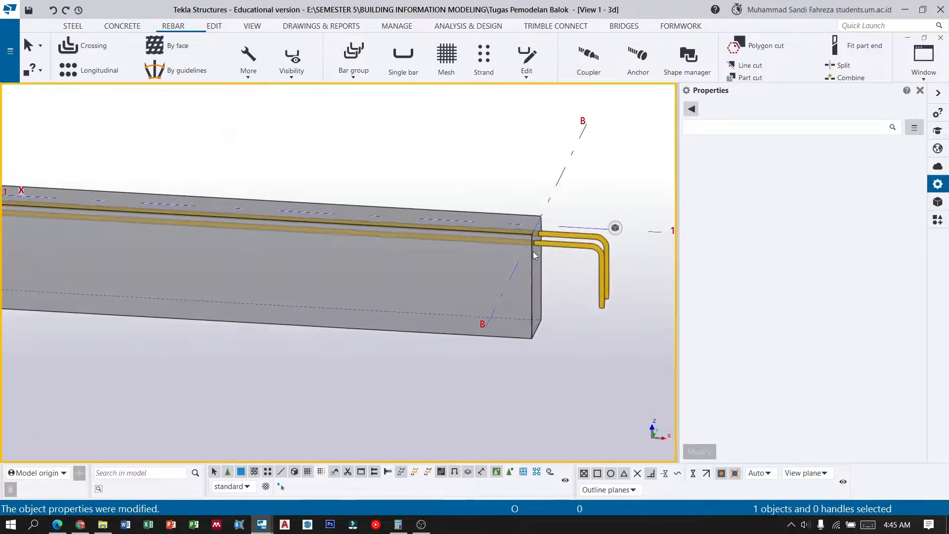
Show the beam from its grid B end and examine the two hooked top bars in the cross-section
{"action": "scroll", "coordinate": [528, 256], "scroll_direction": "down", "scroll_amount": 2}
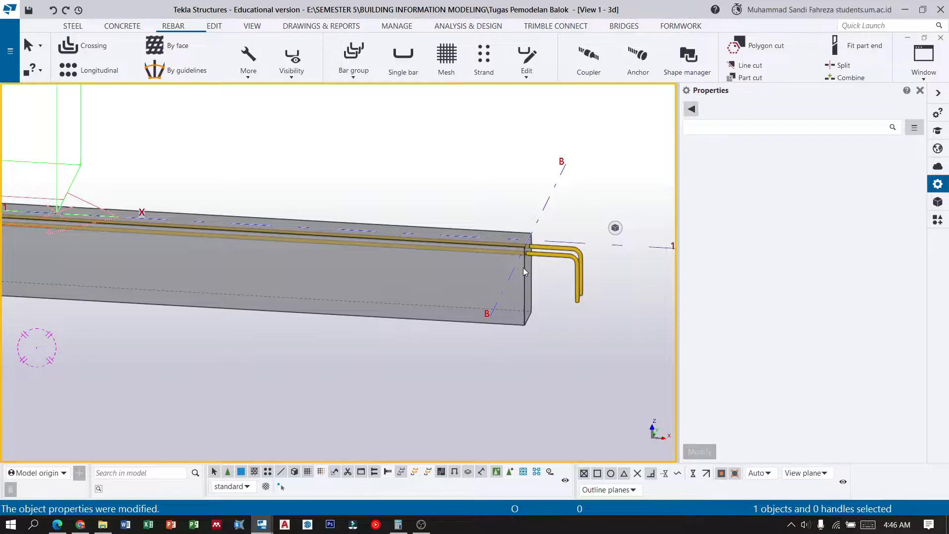
{"action": "mouse_move", "coordinate": [615, 229]}
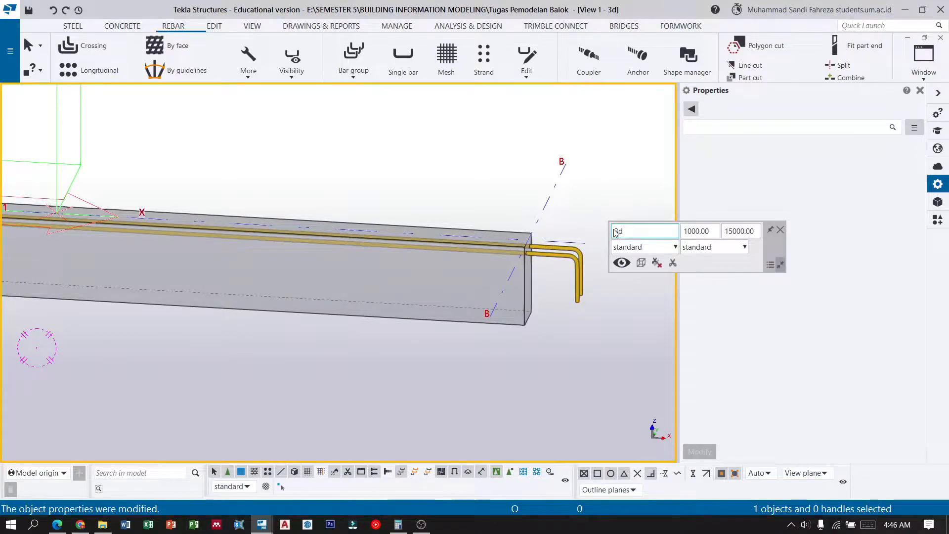
{"action": "left_click", "coordinate": [640, 263]}
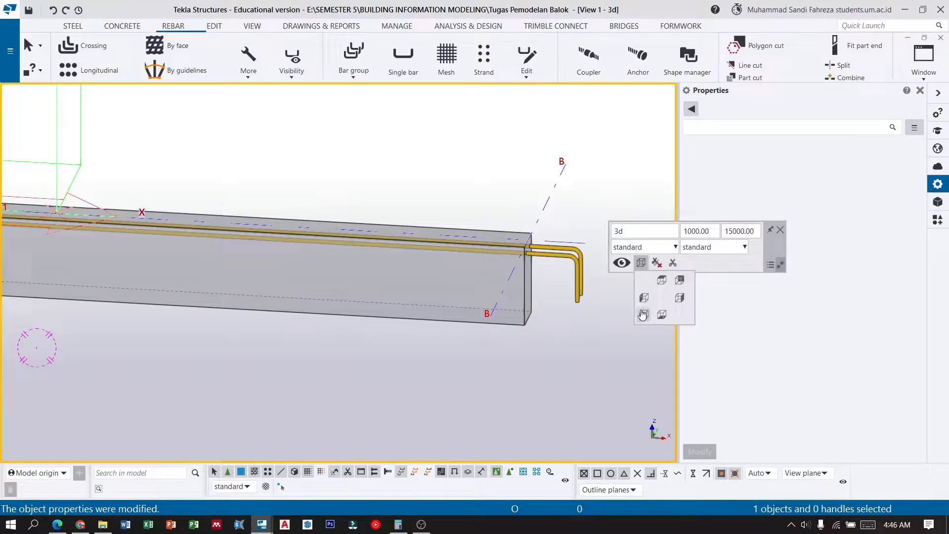
{"action": "left_click", "coordinate": [679, 298]}
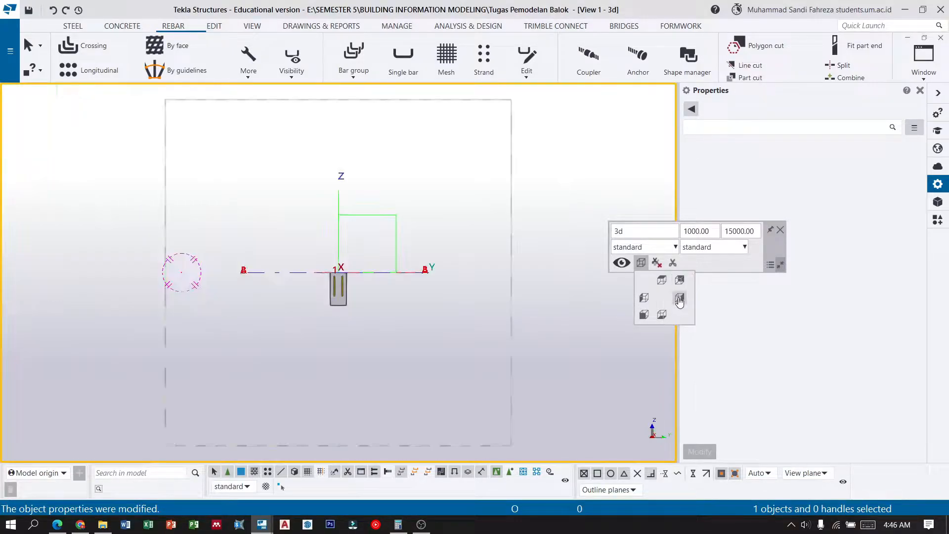
{"action": "scroll", "coordinate": [272, 289], "scroll_direction": "up", "scroll_amount": 5}
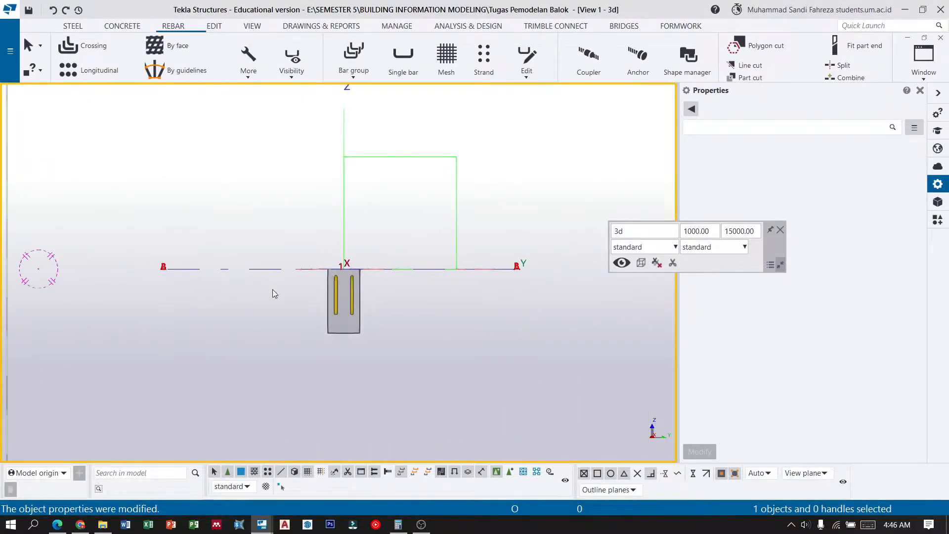
{"action": "scroll", "coordinate": [426, 258], "scroll_direction": "up", "scroll_amount": 1}
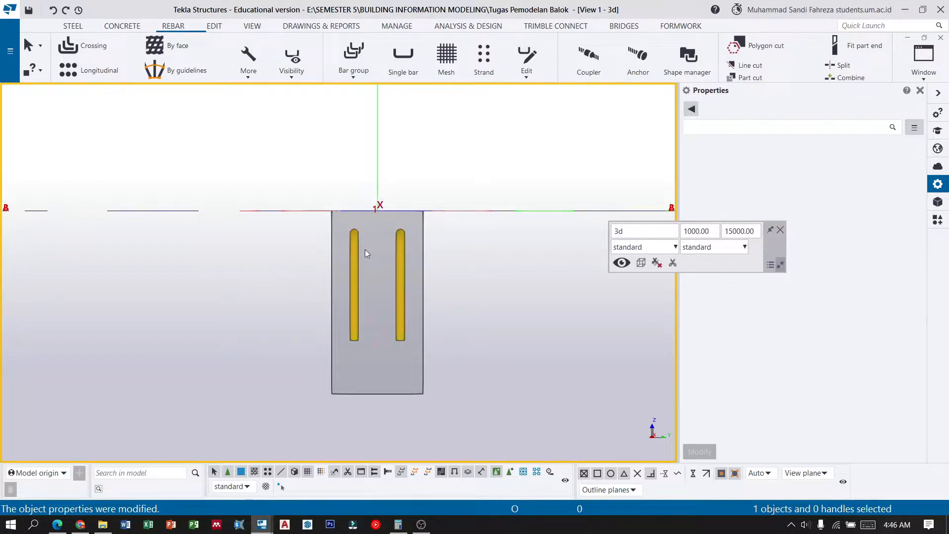
{"action": "left_click", "coordinate": [780, 230]}
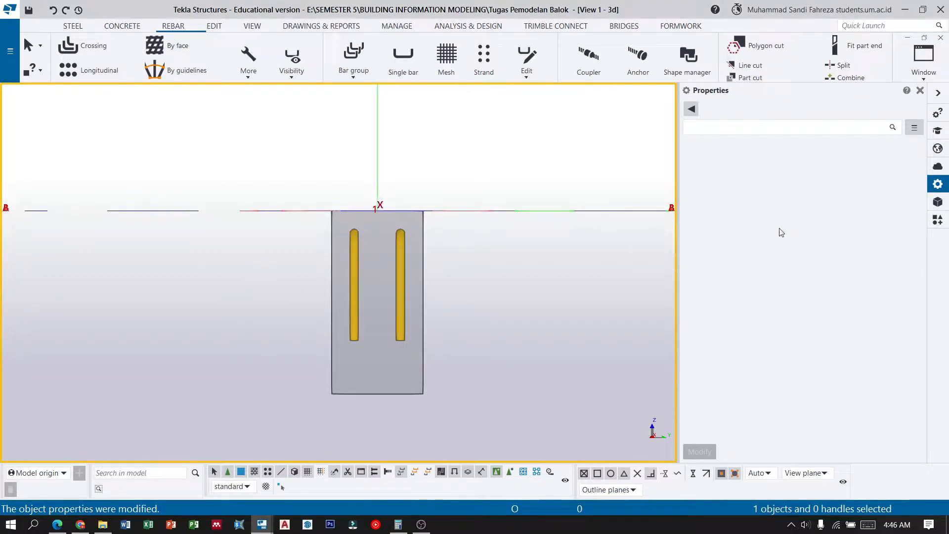
Return to an oblique 3D view of the whole beam and examine the top bars' hooks at both ends
{"action": "middle_click_drag", "start_coordinate": [331, 259], "coordinate": [514, 204], "text": "ctrl"}
{"action": "scroll", "coordinate": [516, 202], "scroll_direction": "down", "scroll_amount": 2}
{"action": "middle_click_drag", "start_coordinate": [210, 218], "coordinate": [331, 223], "text": "ctrl"}
{"action": "scroll", "coordinate": [365, 223], "scroll_direction": "down", "scroll_amount": 2}
{"action": "scroll", "coordinate": [210, 120], "scroll_direction": "up", "scroll_amount": 5}
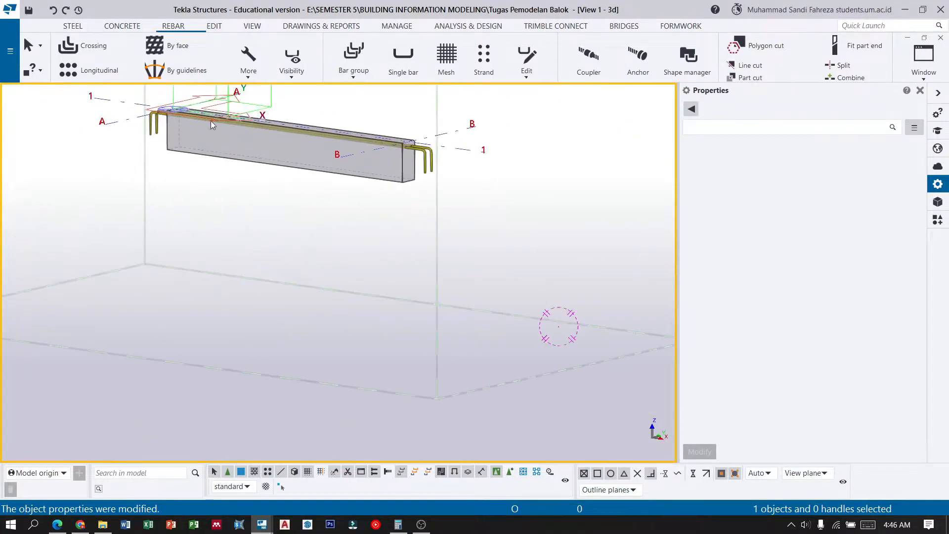
{"action": "middle_click_drag", "start_coordinate": [293, 168], "coordinate": [332, 171], "text": "ctrl"}
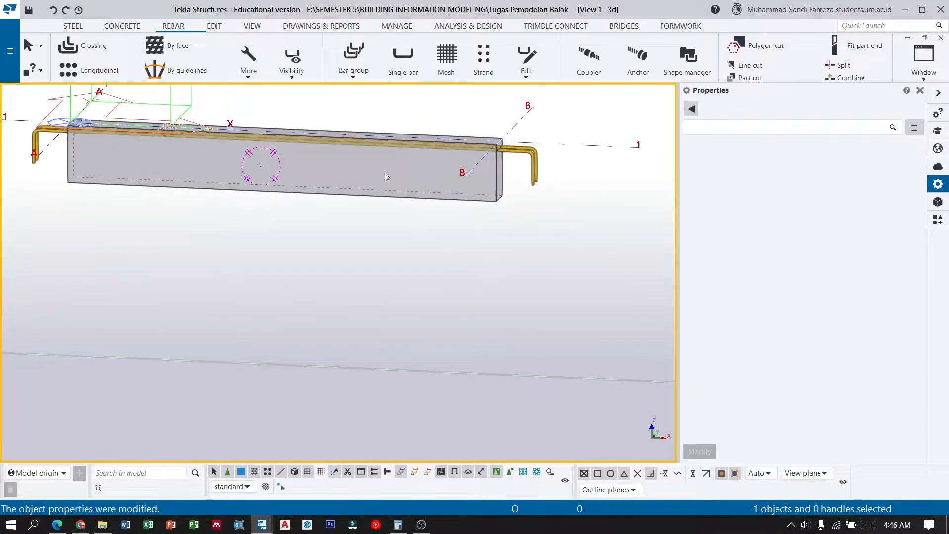
{"action": "scroll", "coordinate": [577, 241], "scroll_direction": "down", "scroll_amount": 2}
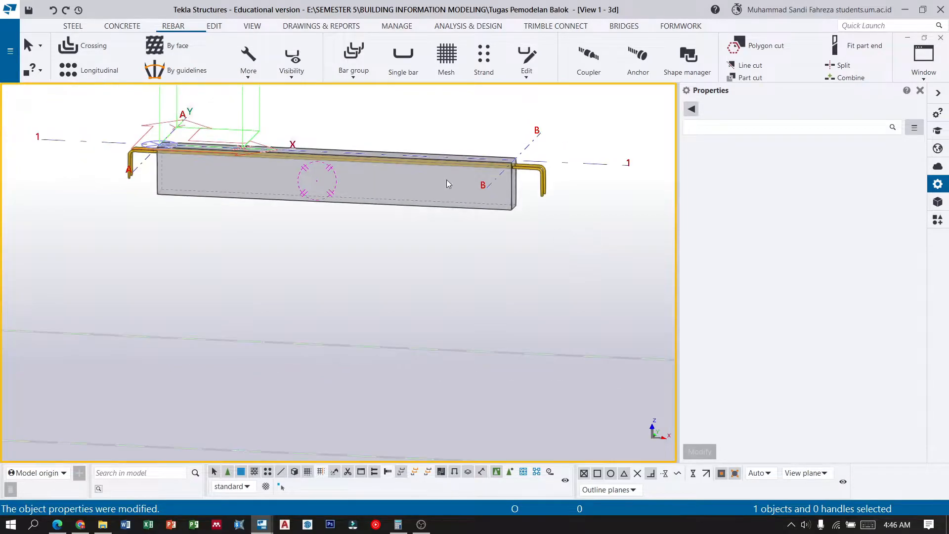
{"action": "scroll", "coordinate": [375, 142], "scroll_direction": "up", "scroll_amount": 2}
{"action": "middle_click_drag", "start_coordinate": [221, 150], "coordinate": [275, 178]}
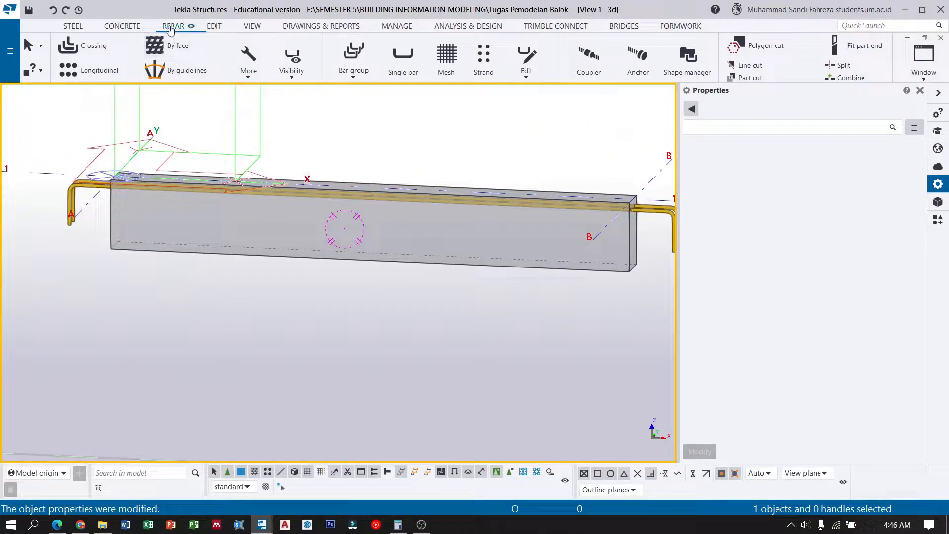
Start a bar group in the beam and define its bar shape along the front face's bottom edge, from end corner to end corner
{"action": "left_click", "coordinate": [357, 75]}
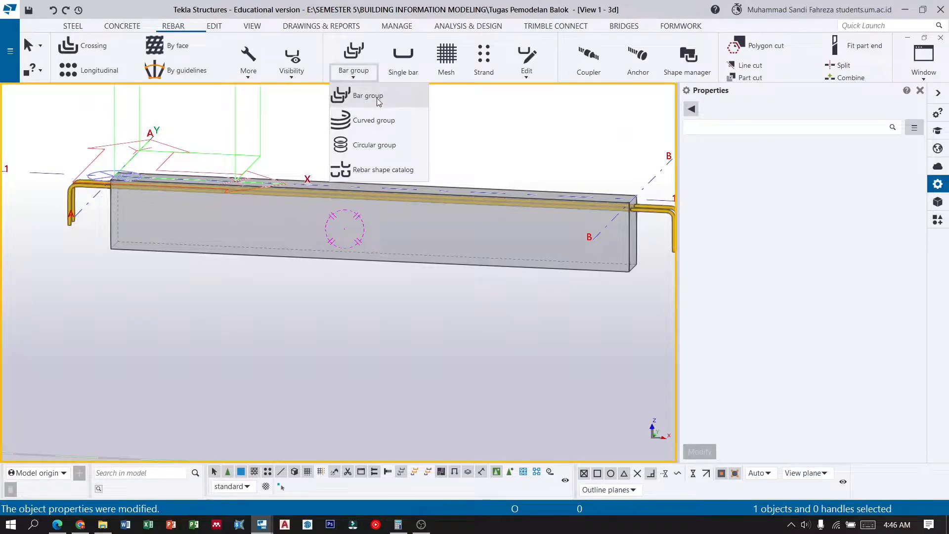
{"action": "left_click", "coordinate": [368, 96]}
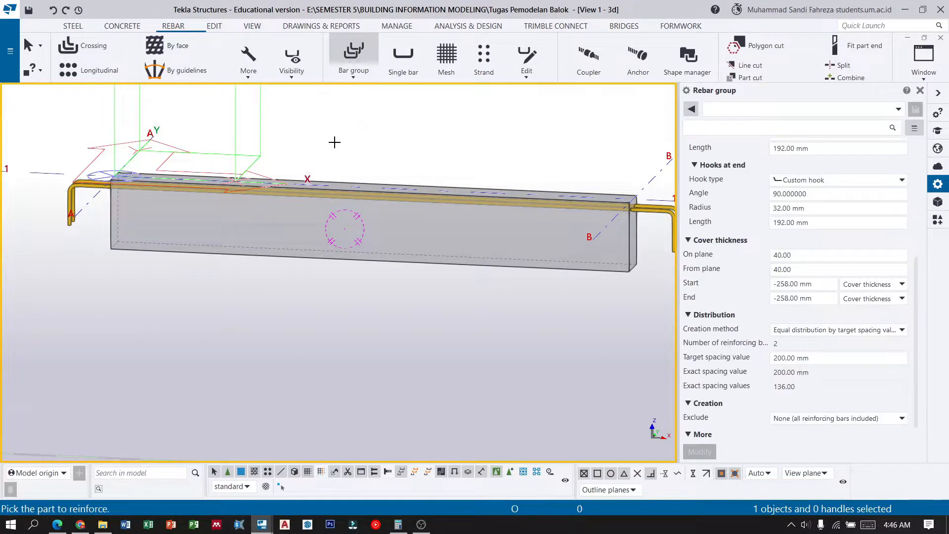
{"action": "left_click", "coordinate": [113, 212]}
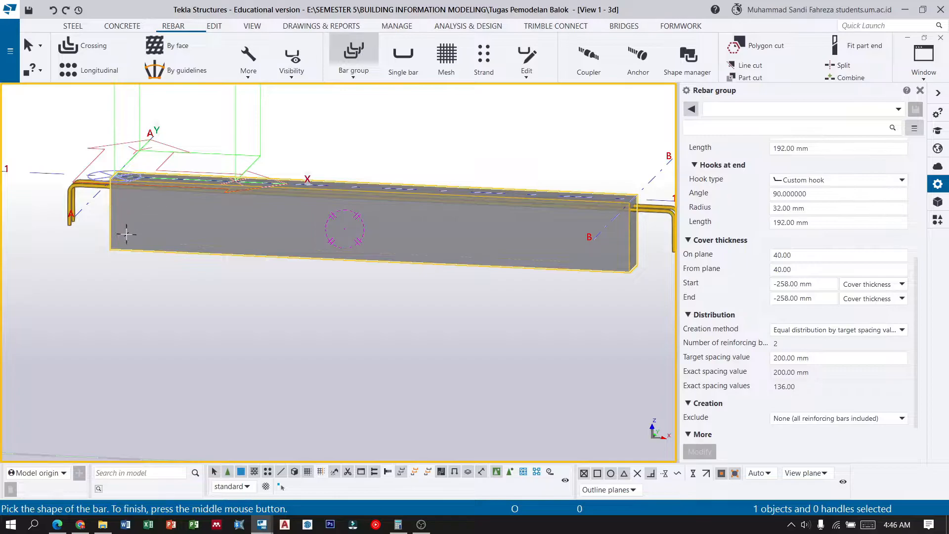
{"action": "scroll", "coordinate": [125, 237], "scroll_direction": "up", "scroll_amount": 2}
{"action": "scroll", "coordinate": [77, 252], "scroll_direction": "down", "scroll_amount": 3}
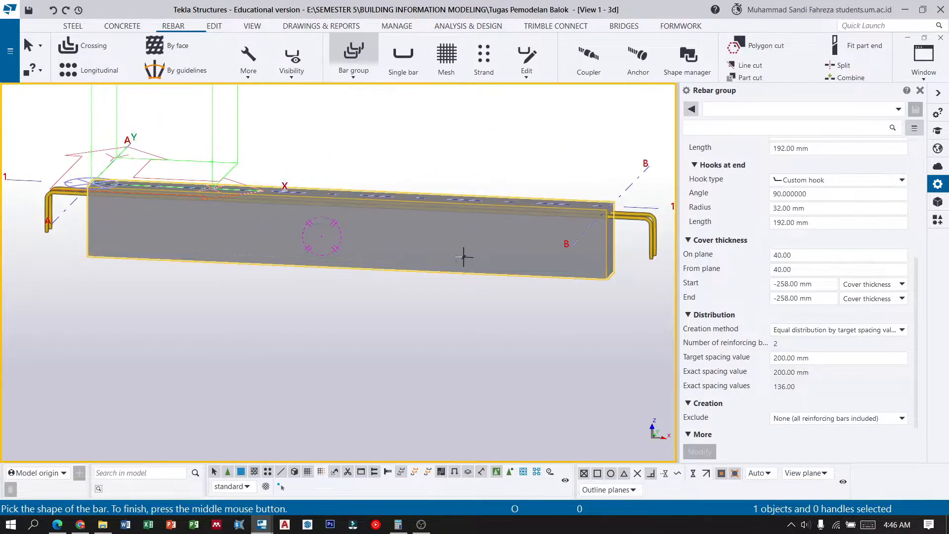
{"action": "scroll", "coordinate": [74, 264], "scroll_direction": "up", "scroll_amount": 2}
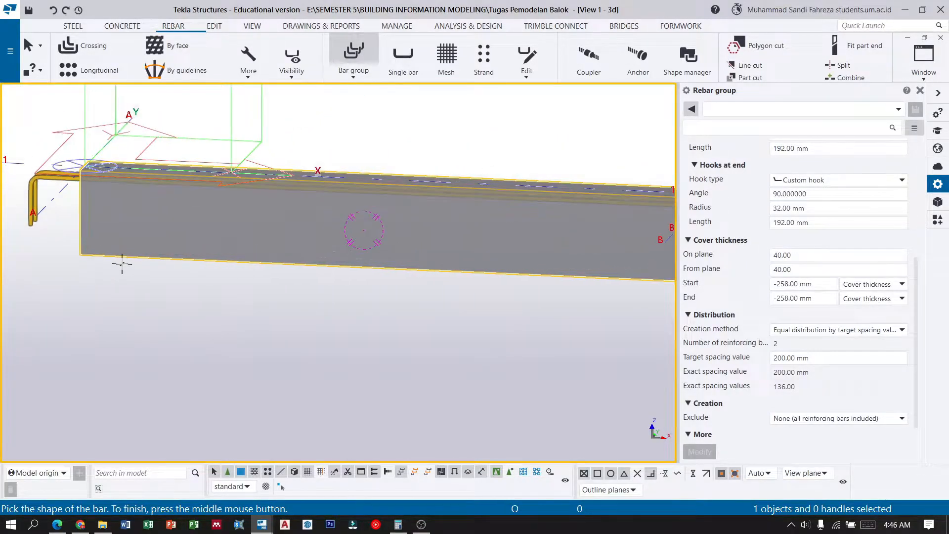
{"action": "scroll", "coordinate": [75, 243], "scroll_direction": "up", "scroll_amount": 2}
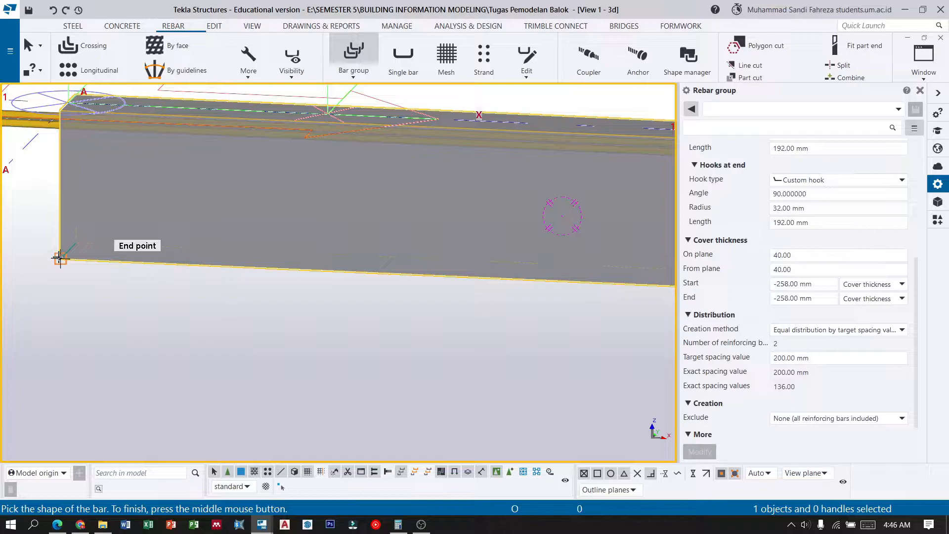
{"action": "left_click", "coordinate": [59, 257]}
{"action": "scroll", "coordinate": [59, 260], "scroll_direction": "down", "scroll_amount": 4}
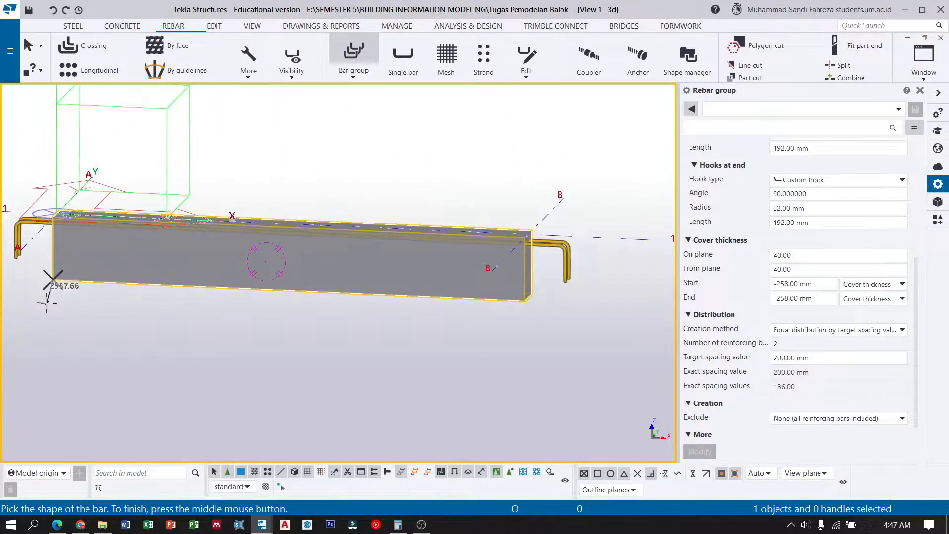
{"action": "scroll", "coordinate": [529, 297], "scroll_direction": "up", "scroll_amount": 3}
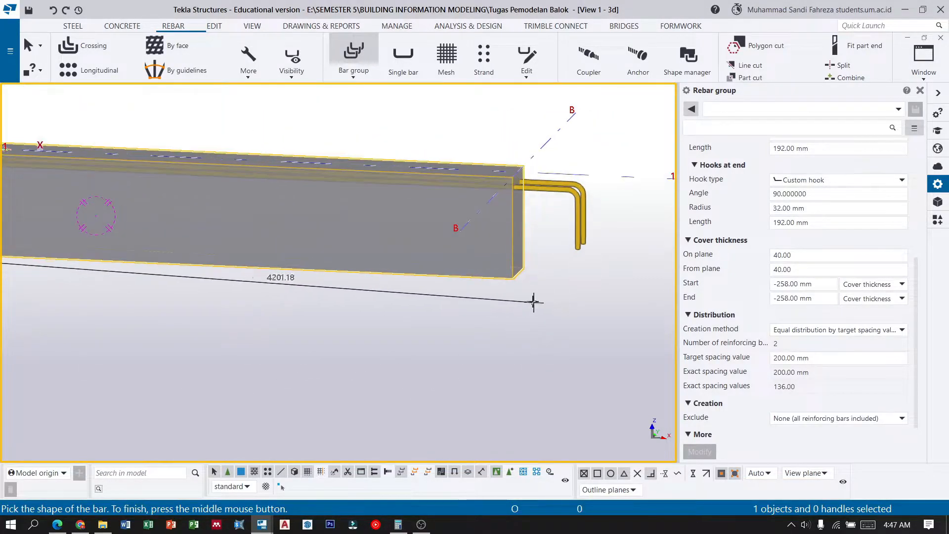
{"action": "left_click", "coordinate": [510, 275]}
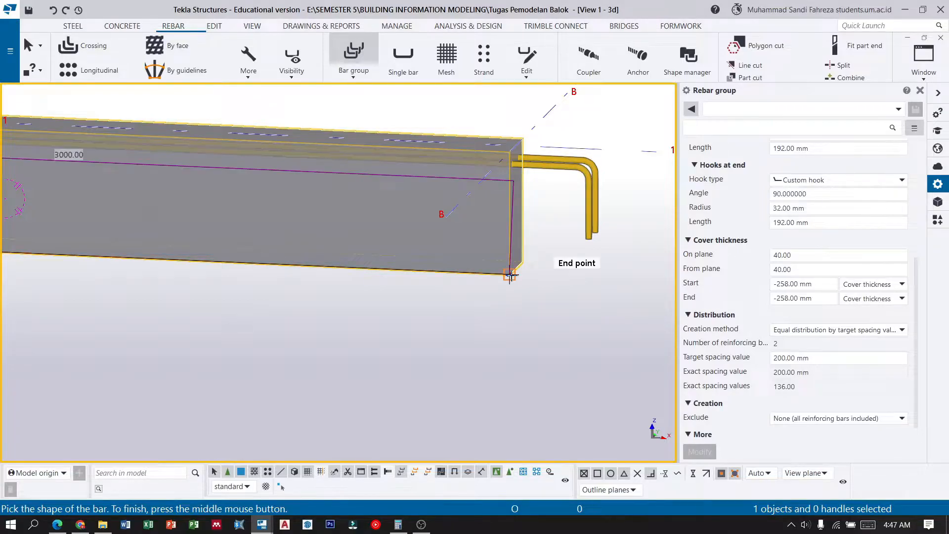
{"action": "middle_click", "coordinate": [510, 274]}
{"action": "left_click", "coordinate": [510, 275]}
Create the bottom bar group by setting its range across the beam's width at the grid B end, and finish the command
{"action": "scroll", "coordinate": [533, 297], "scroll_direction": "down", "scroll_amount": 3}
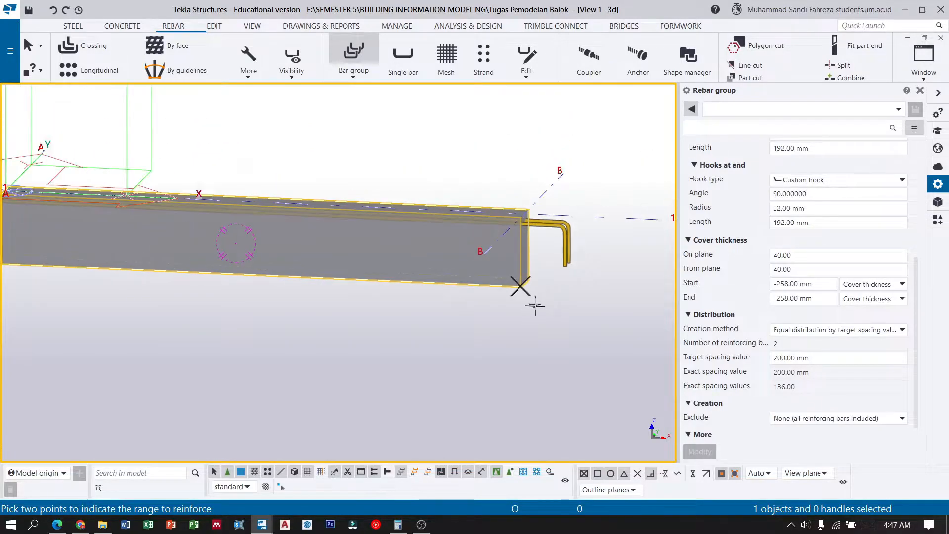
{"action": "scroll", "coordinate": [531, 210], "scroll_direction": "up", "scroll_amount": 3}
{"action": "scroll", "coordinate": [531, 210], "scroll_direction": "up", "scroll_amount": 4}
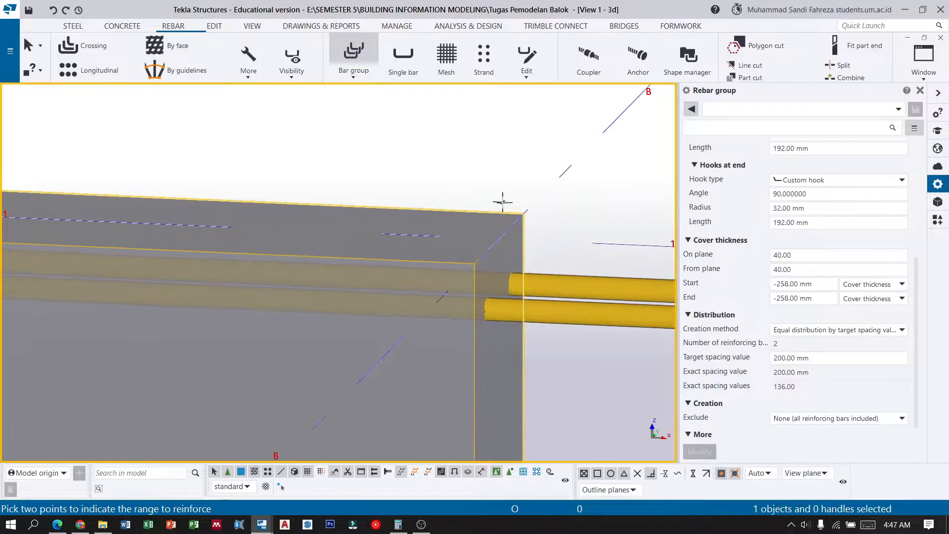
{"action": "left_click", "coordinate": [474, 262]}
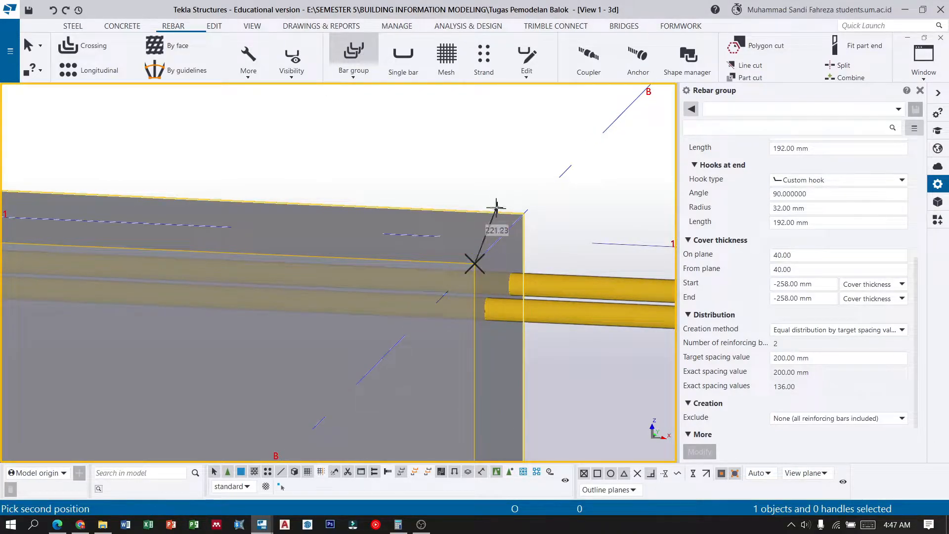
{"action": "left_click", "coordinate": [523, 214]}
{"action": "scroll", "coordinate": [489, 178], "scroll_direction": "down", "scroll_amount": 5}
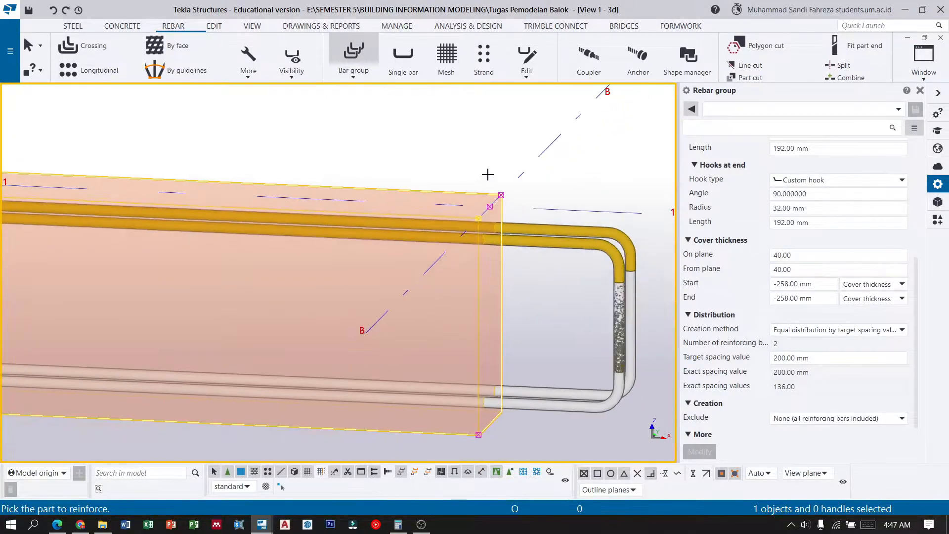
{"action": "scroll", "coordinate": [589, 292], "scroll_direction": "down", "scroll_amount": 3}
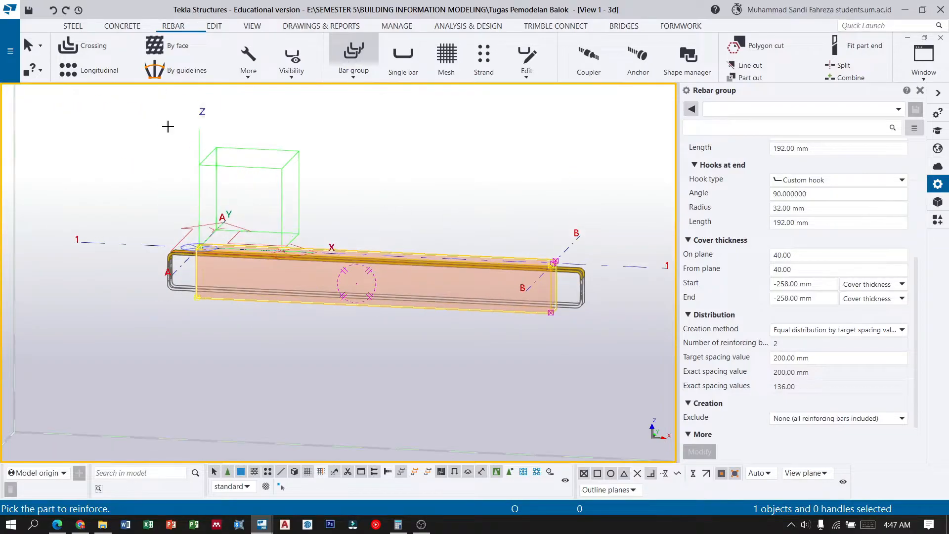
{"action": "key", "text": "Escape"}
Select the bottom bar group and change its name to Tul Utama Bawah
{"action": "scroll", "coordinate": [634, 290], "scroll_direction": "up", "scroll_amount": 3}
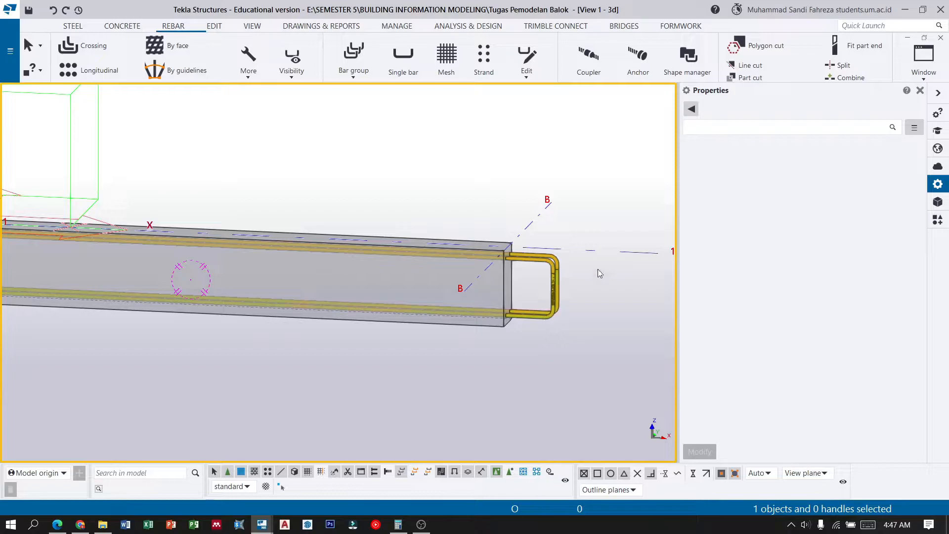
{"action": "scroll", "coordinate": [597, 269], "scroll_direction": "down", "scroll_amount": 3}
{"action": "scroll", "coordinate": [629, 262], "scroll_direction": "up", "scroll_amount": 3}
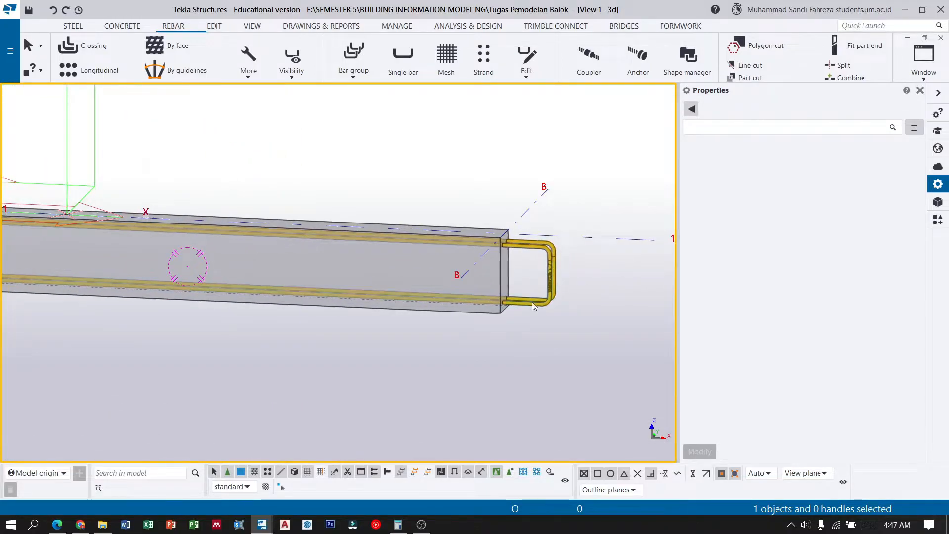
{"action": "left_click", "coordinate": [532, 301]}
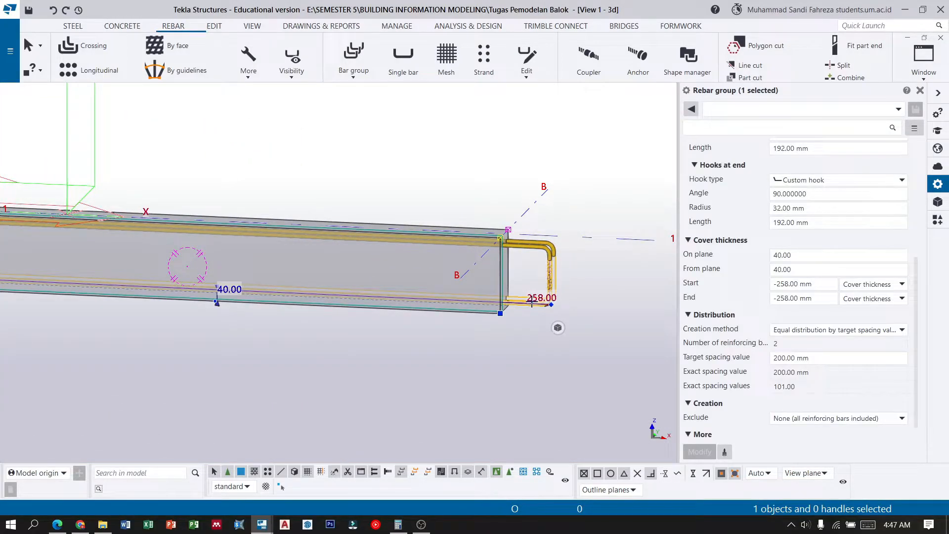
{"action": "scroll", "coordinate": [711, 157], "scroll_direction": "up", "scroll_amount": 4}
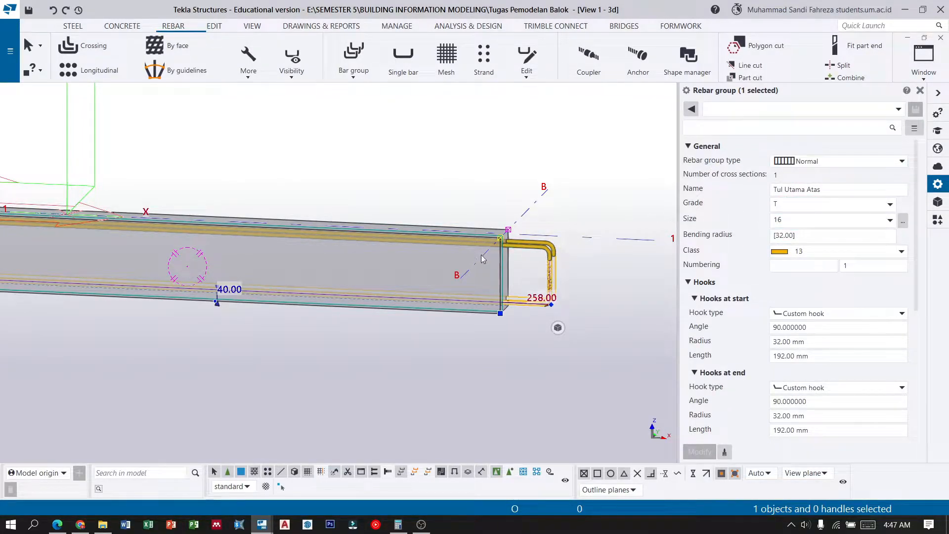
{"action": "left_click_drag", "start_coordinate": [822, 189], "coordinate": [815, 189]}
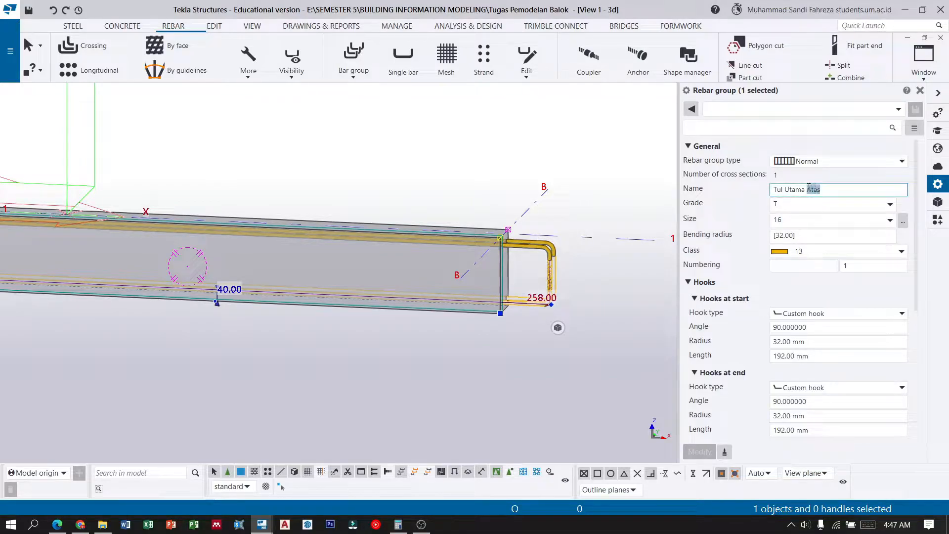
{"action": "type", "text": "Bawah"}
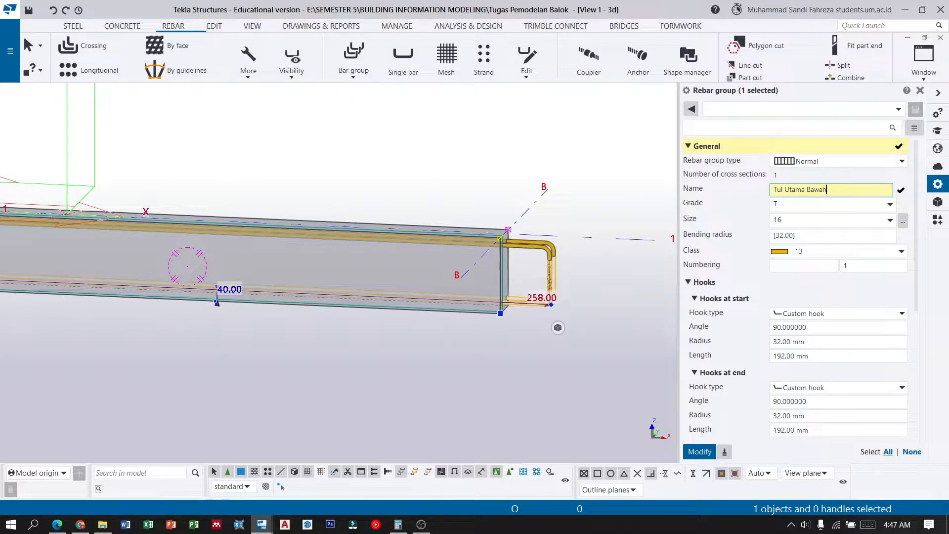
Set the bottom bar group's start hook to an angle of 135 degrees and a length of 64 mm
{"action": "scroll", "coordinate": [776, 277], "scroll_direction": "down", "scroll_amount": 1}
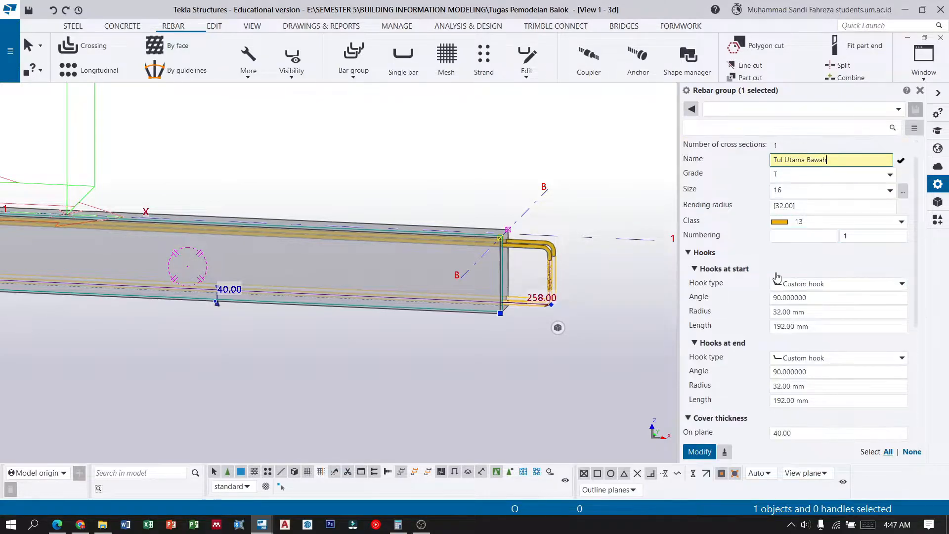
{"action": "left_click", "coordinate": [779, 297]}
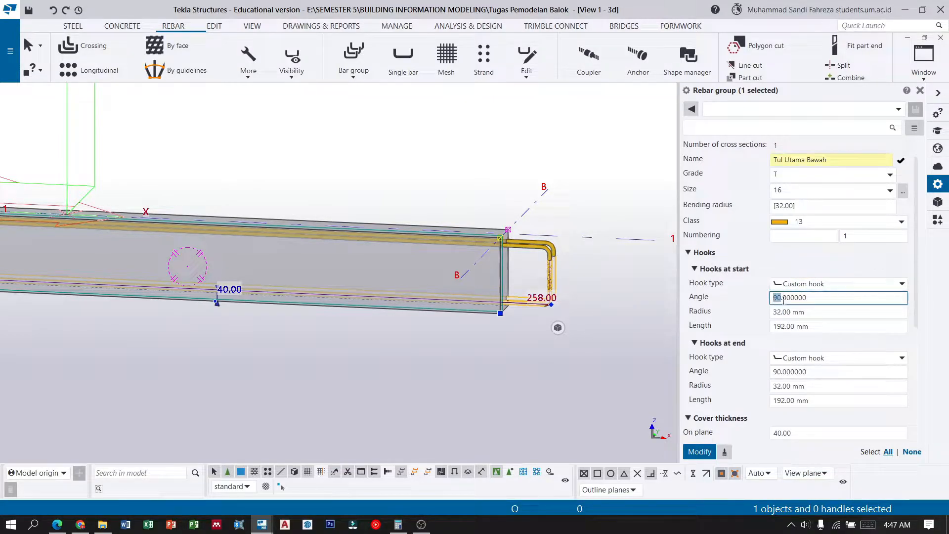
{"action": "type", "text": "135"}
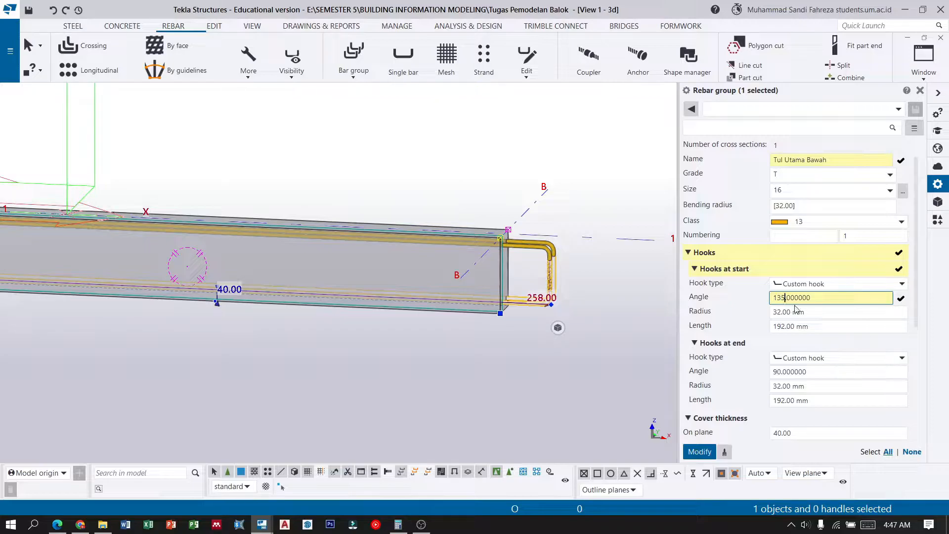
{"action": "left_click", "coordinate": [786, 326]}
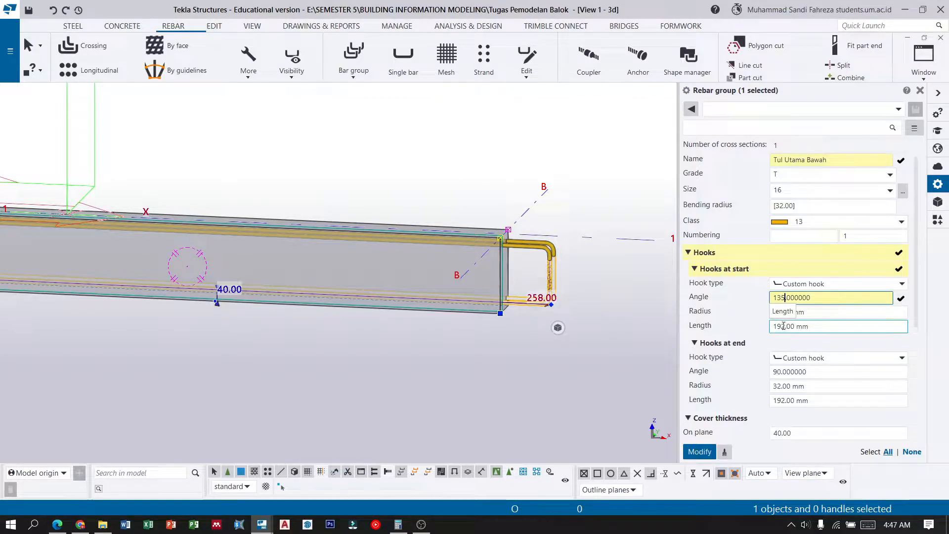
{"action": "mouse_move", "coordinate": [785, 327]}
{"action": "left_mouse_down"}
{"action": "mouse_move", "coordinate": [768, 333]}
{"action": "mouse_move", "coordinate": [779, 325]}
{"action": "left_mouse_up"}
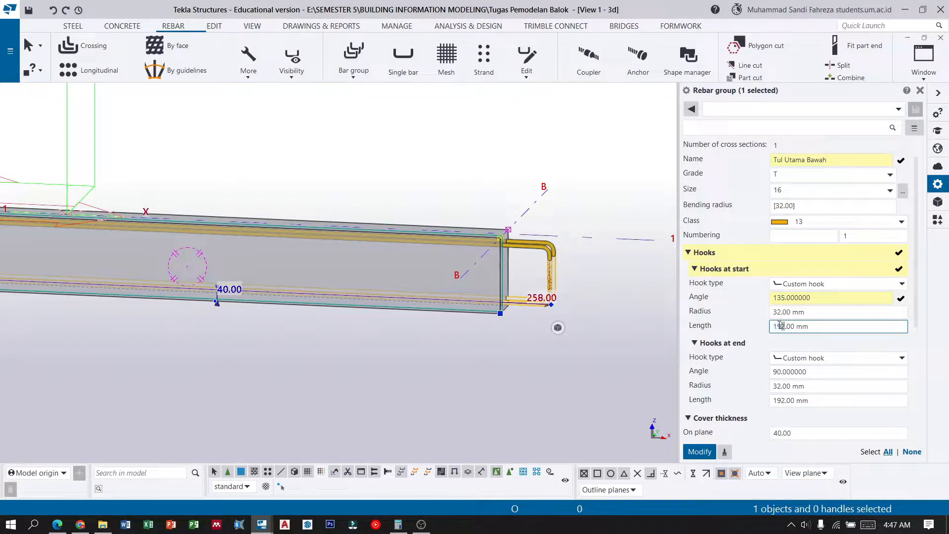
{"action": "type", "text": "64"}
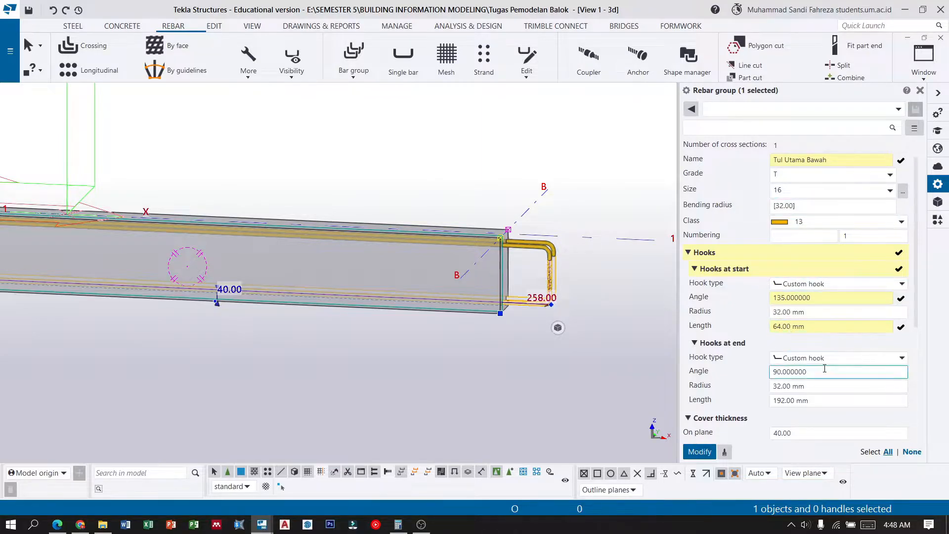
Set the bottom bar group's end hook to 135 degrees and 64 mm long, and apply the changed properties
{"action": "scroll", "coordinate": [734, 297], "scroll_direction": "down", "scroll_amount": 2}
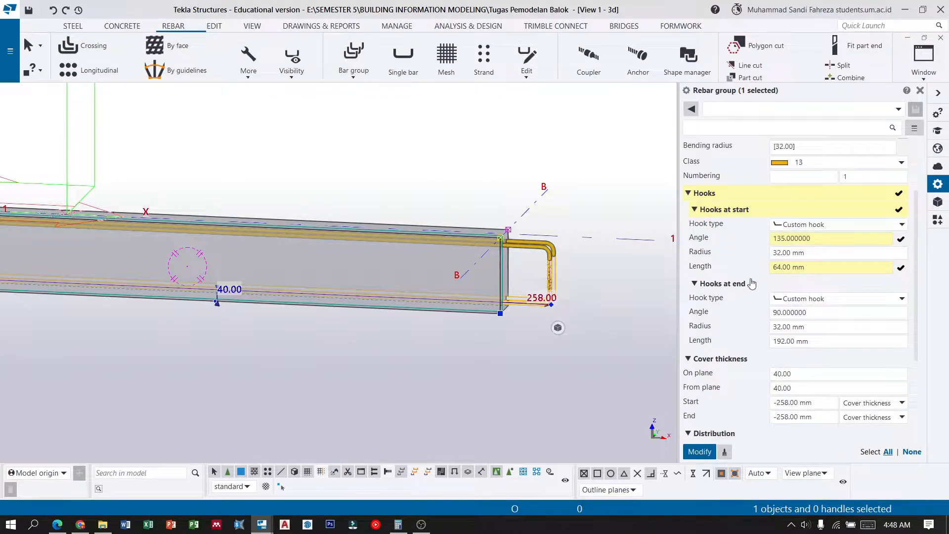
{"action": "left_click", "coordinate": [781, 312]}
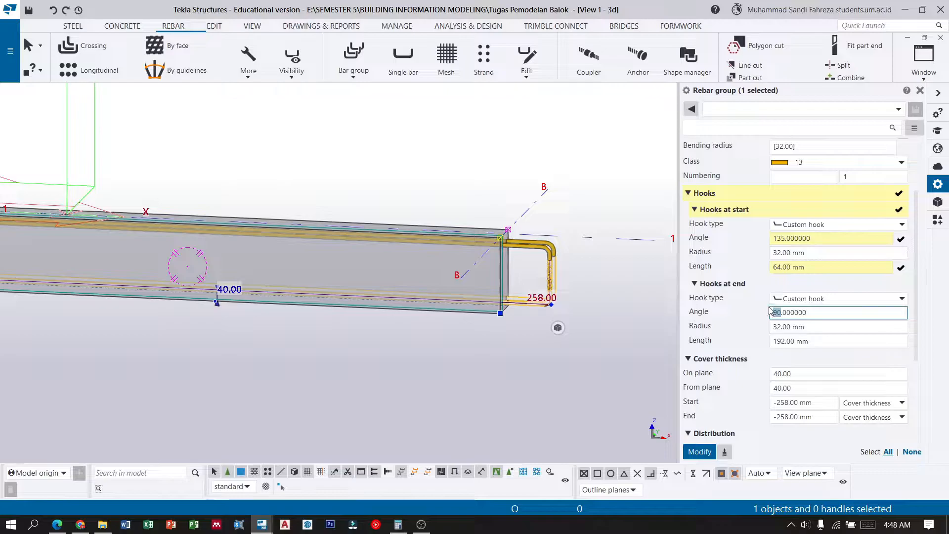
{"action": "type", "text": "135"}
{"action": "double_click", "coordinate": [773, 341]}
{"action": "type", "text": "64"}
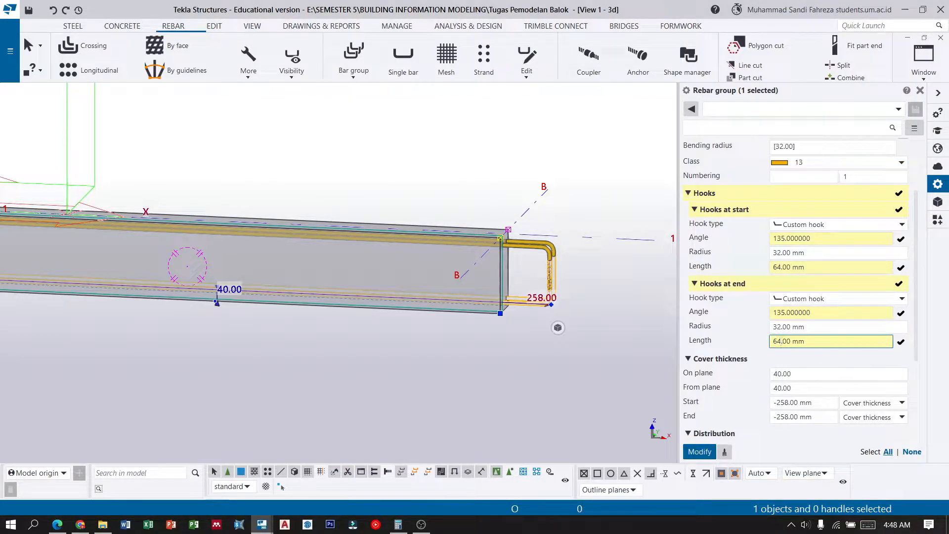
{"action": "scroll", "coordinate": [790, 346], "scroll_direction": "down", "scroll_amount": 1}
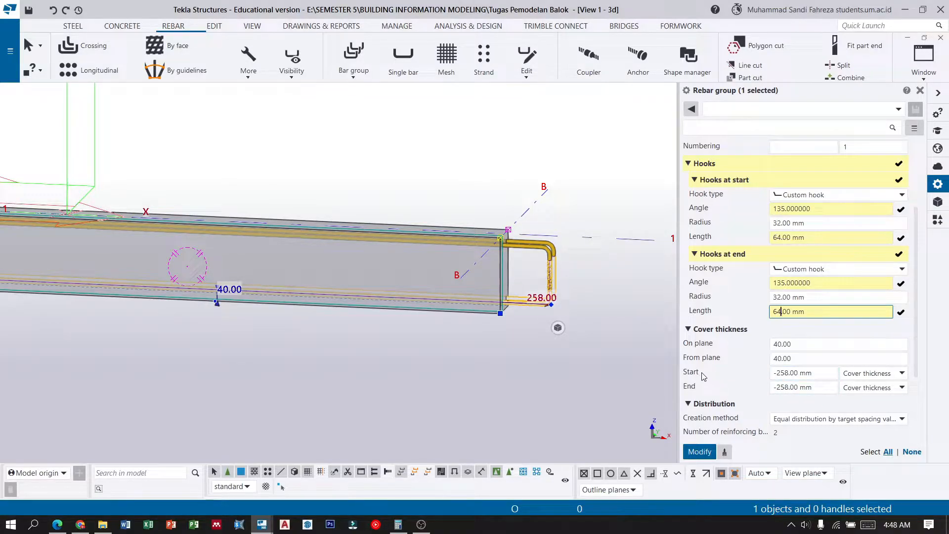
{"action": "left_click", "coordinate": [698, 452]}
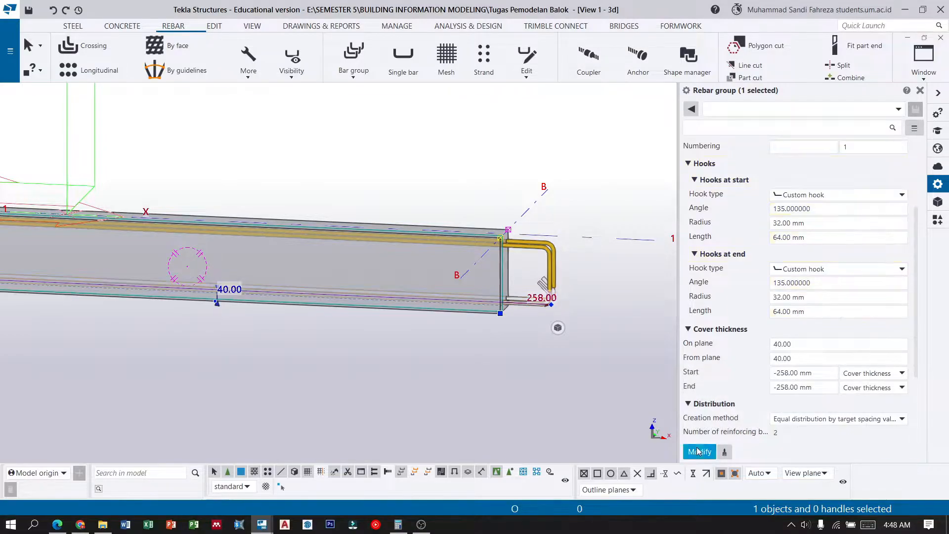
Set the bottom bar group's start and end cover thickness to -225 mm and apply the change
{"action": "scroll", "coordinate": [554, 302], "scroll_direction": "up", "scroll_amount": 5}
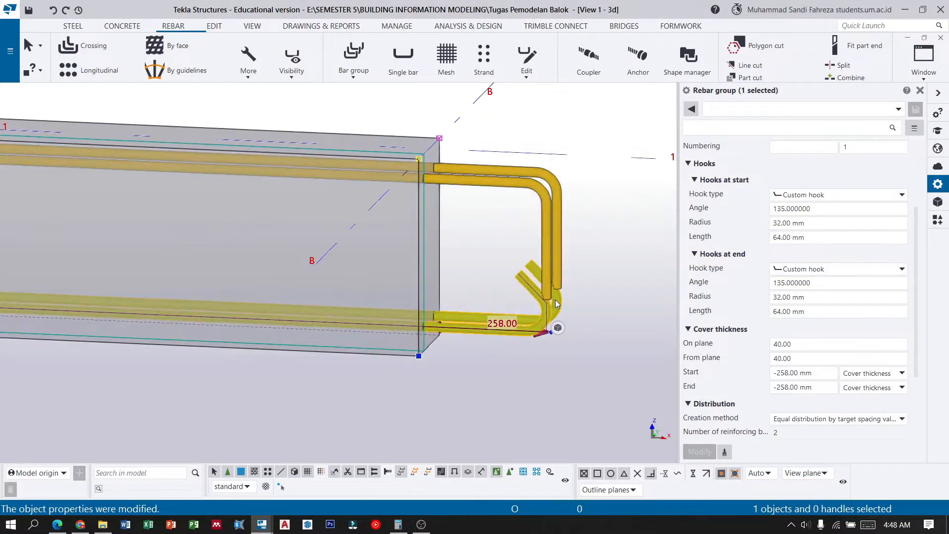
{"action": "scroll", "coordinate": [556, 299], "scroll_direction": "up", "scroll_amount": 2}
{"action": "scroll", "coordinate": [556, 300], "scroll_direction": "down", "scroll_amount": 3}
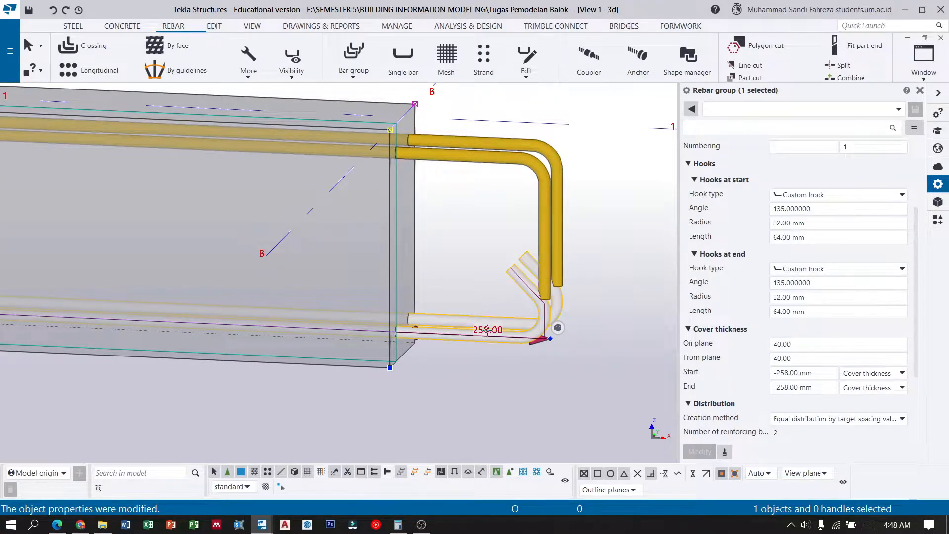
{"action": "left_click", "coordinate": [612, 332]}
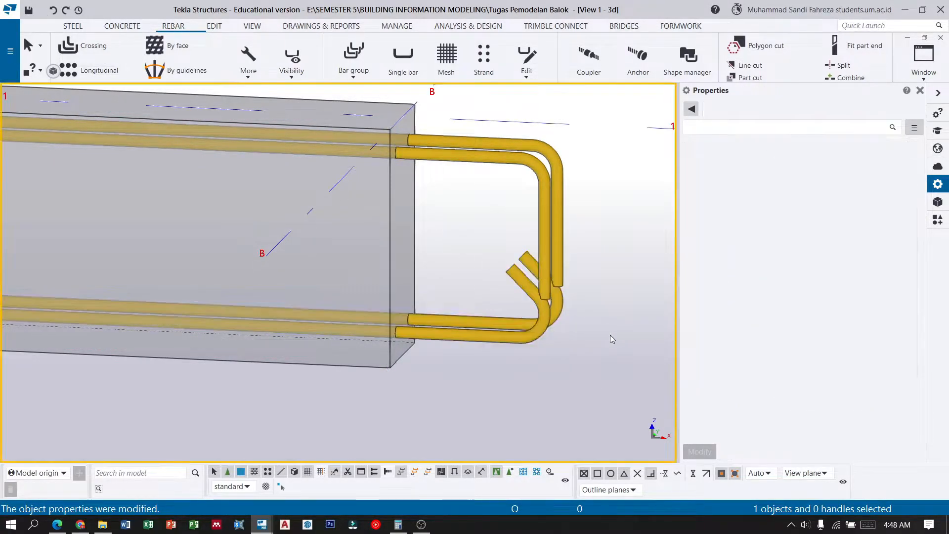
{"action": "left_click", "coordinate": [512, 331]}
{"action": "left_click", "coordinate": [790, 372]}
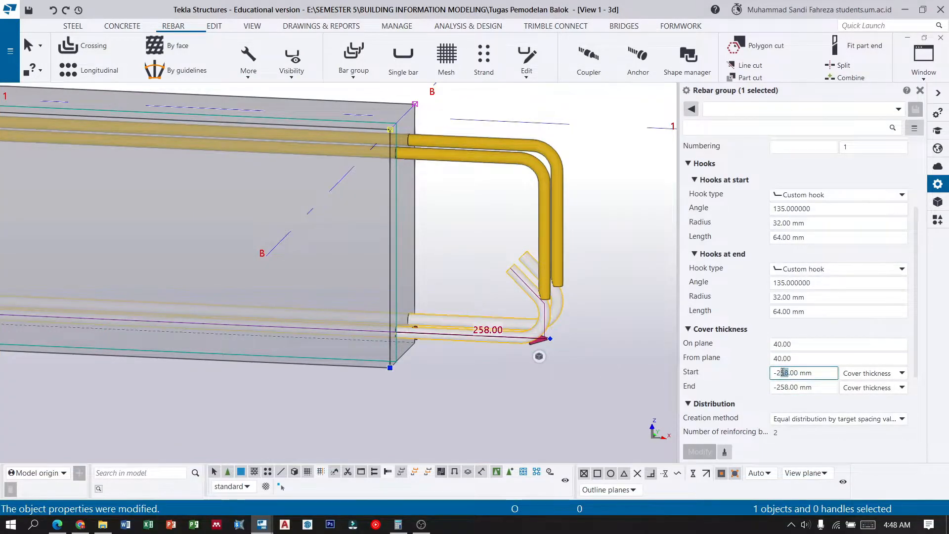
{"action": "left_click", "coordinate": [789, 387]}
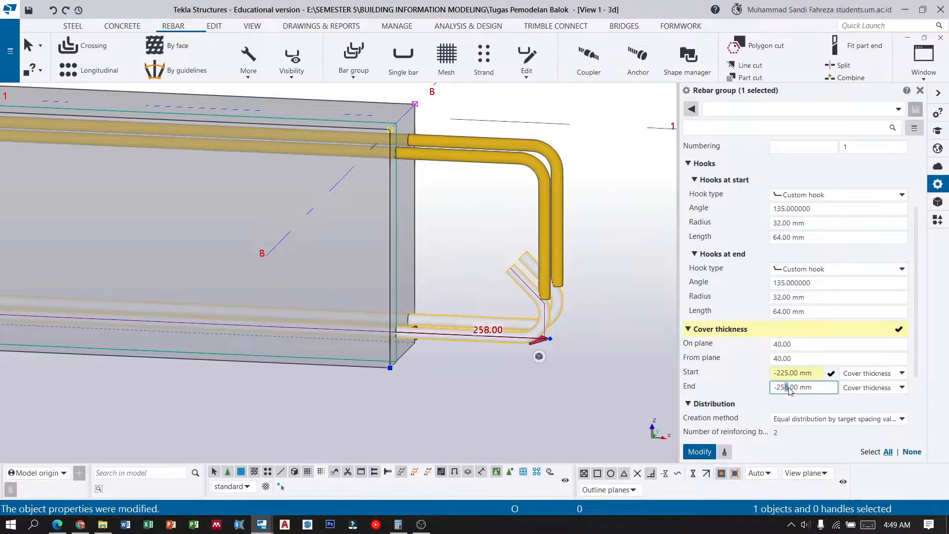
{"action": "double_click", "coordinate": [784, 386]}
{"action": "key", "text": "BackSpace"}
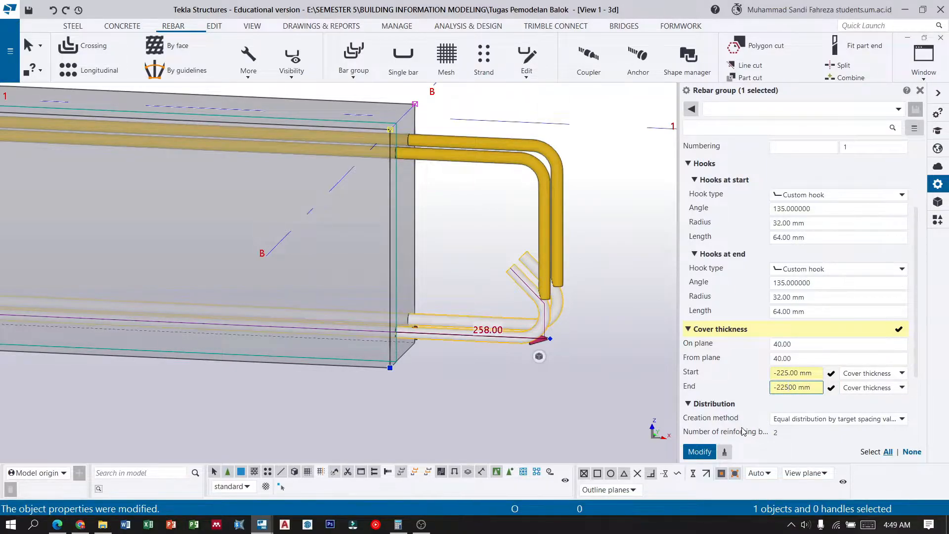
{"action": "type", "text": "225"}
{"action": "left_click", "coordinate": [706, 452]}
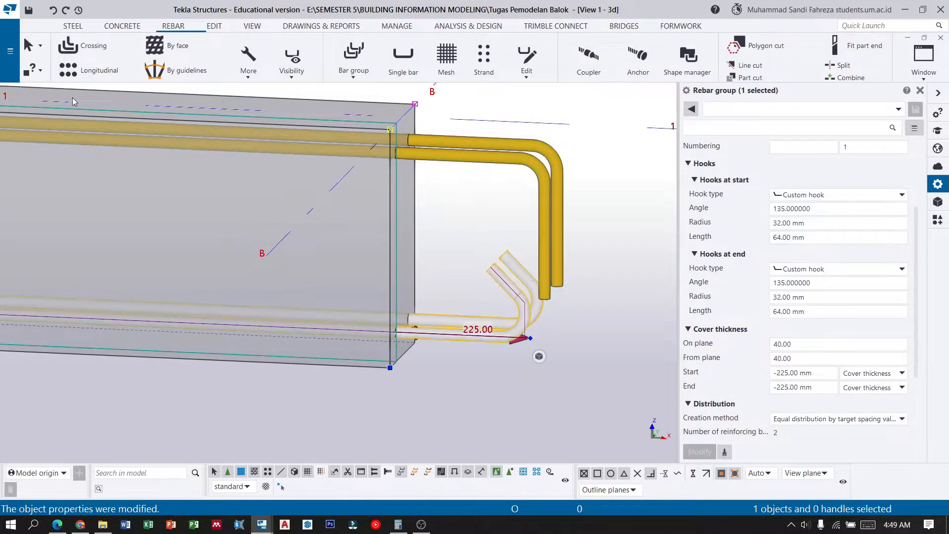
Deselect the bar group and examine the top and bottom hooks at the grid B end in side view
{"action": "left_click", "coordinate": [588, 340]}
{"action": "middle_click_drag", "start_coordinate": [504, 232], "coordinate": [524, 212], "text": "ctrl"}
{"action": "scroll", "coordinate": [514, 245], "scroll_direction": "down", "scroll_amount": 2}
{"action": "scroll", "coordinate": [494, 275], "scroll_direction": "up", "scroll_amount": 3}
{"action": "middle_click_drag", "start_coordinate": [487, 313], "coordinate": [496, 292], "text": "ctrl"}
{"action": "scroll", "coordinate": [518, 258], "scroll_direction": "down", "scroll_amount": 6}
{"action": "scroll", "coordinate": [475, 415], "scroll_direction": "up", "scroll_amount": 5}
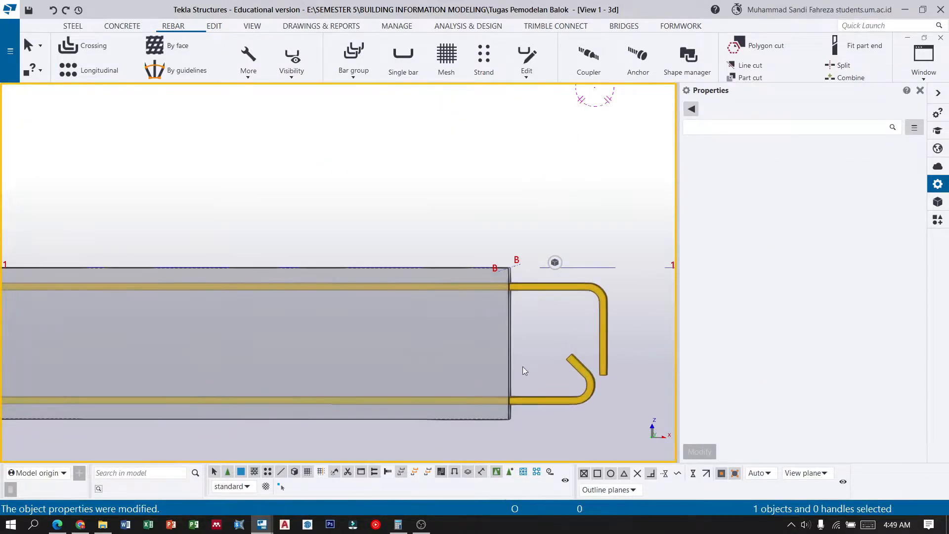
{"action": "scroll", "coordinate": [589, 340], "scroll_direction": "down", "scroll_amount": 5}
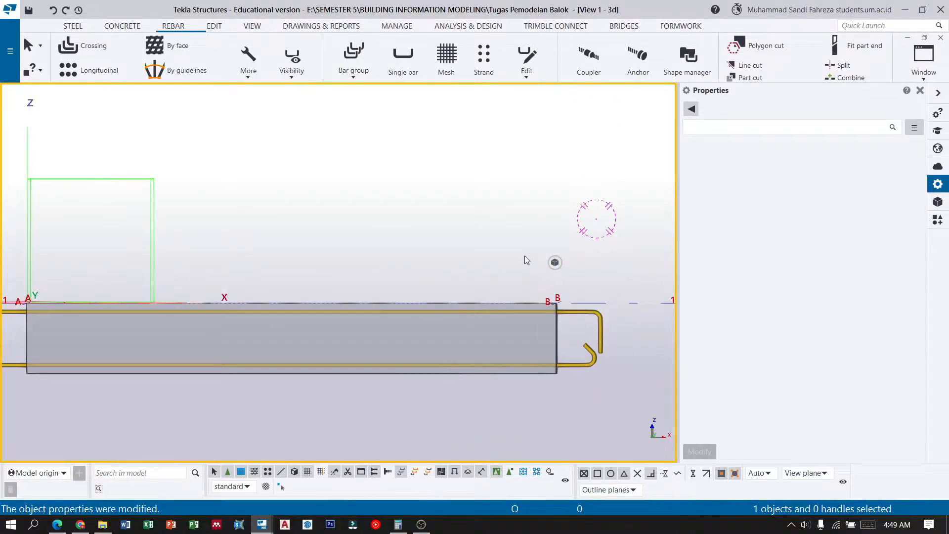
Look at the reinforced beam in the preset back and end views to check the bars' positions
{"action": "left_click", "coordinate": [555, 263]}
{"action": "left_click", "coordinate": [582, 298]}
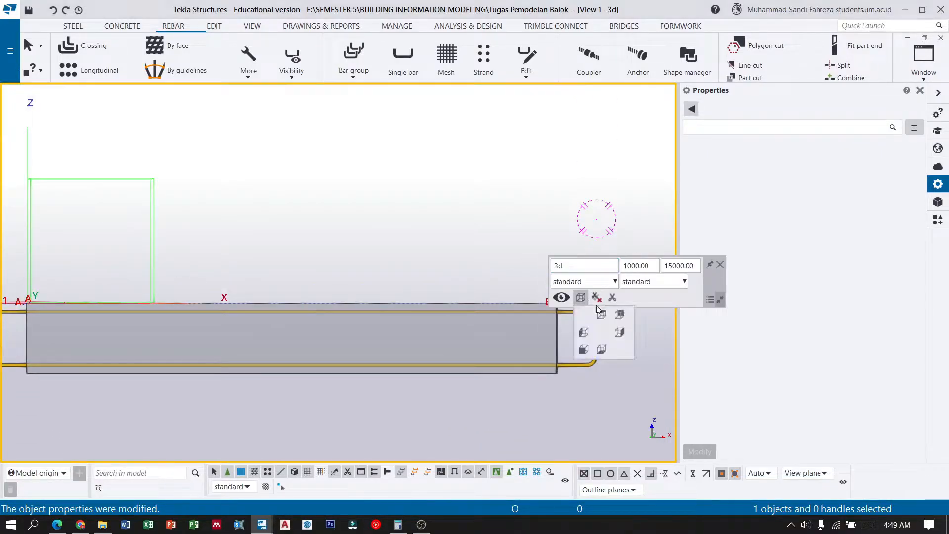
{"action": "left_click", "coordinate": [618, 316]}
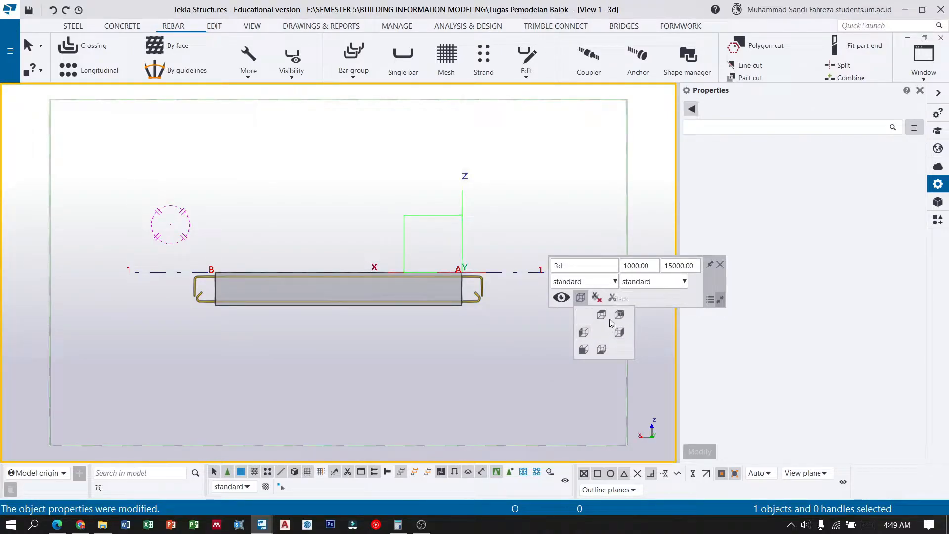
{"action": "left_click", "coordinate": [584, 350]}
{"action": "left_click", "coordinate": [603, 348]}
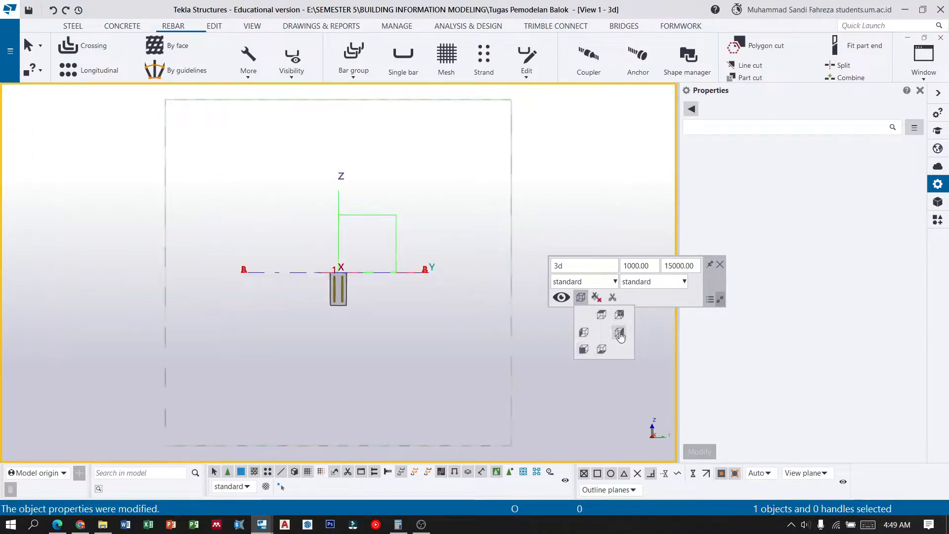
{"action": "scroll", "coordinate": [341, 290], "scroll_direction": "up", "scroll_amount": 5}
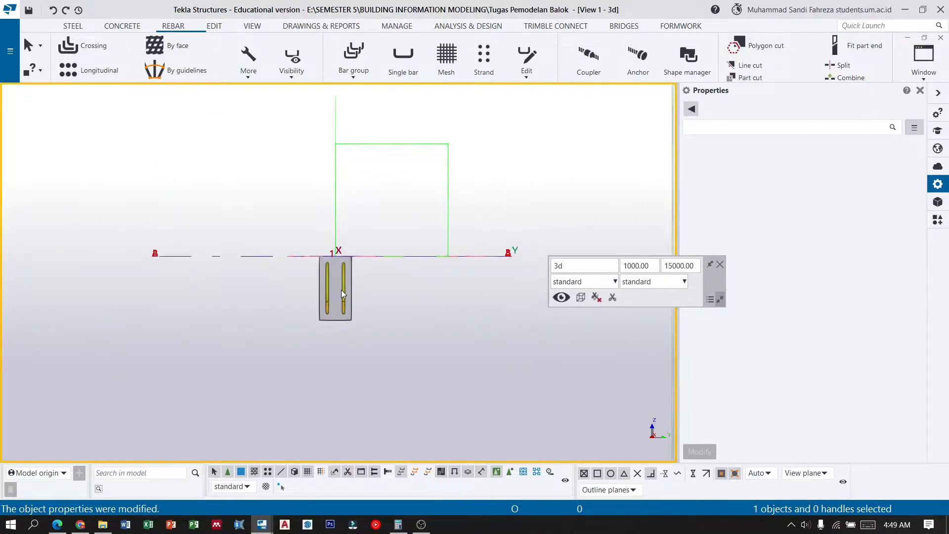
{"action": "left_click", "coordinate": [720, 265]}
Return to an oblique 3D view of the whole beam and inspect the top and bottom hooks at both ends
{"action": "middle_click_drag", "start_coordinate": [366, 315], "coordinate": [447, 319], "text": "ctrl"}
{"action": "scroll", "coordinate": [562, 261], "scroll_direction": "down", "scroll_amount": 6}
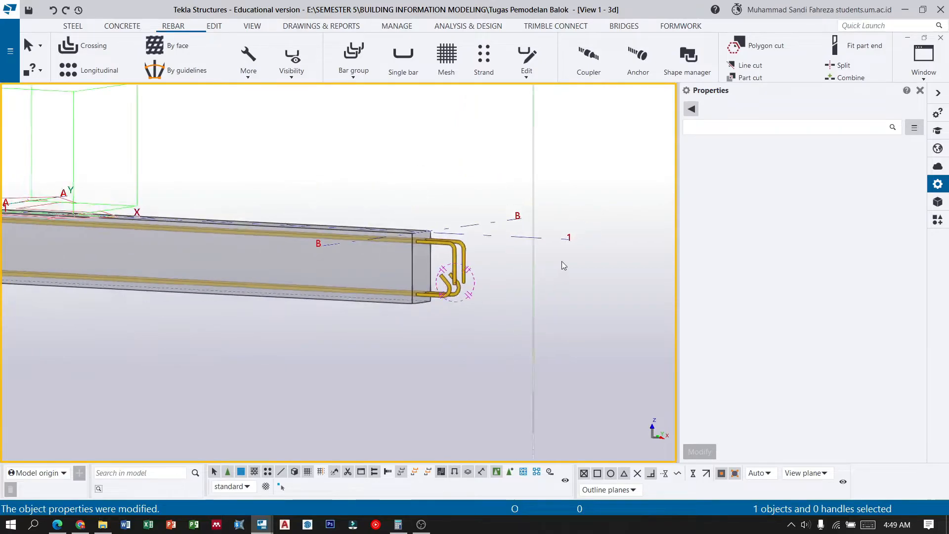
{"action": "scroll", "coordinate": [258, 245], "scroll_direction": "up", "scroll_amount": 2}
{"action": "scroll", "coordinate": [259, 245], "scroll_direction": "up", "scroll_amount": 4}
{"action": "middle_click_drag", "start_coordinate": [259, 245], "coordinate": [274, 251], "text": "ctrl"}
{"action": "scroll", "coordinate": [326, 250], "scroll_direction": "down", "scroll_amount": 4}
{"action": "scroll", "coordinate": [527, 247], "scroll_direction": "down", "scroll_amount": 2}
{"action": "scroll", "coordinate": [230, 188], "scroll_direction": "up", "scroll_amount": 2}
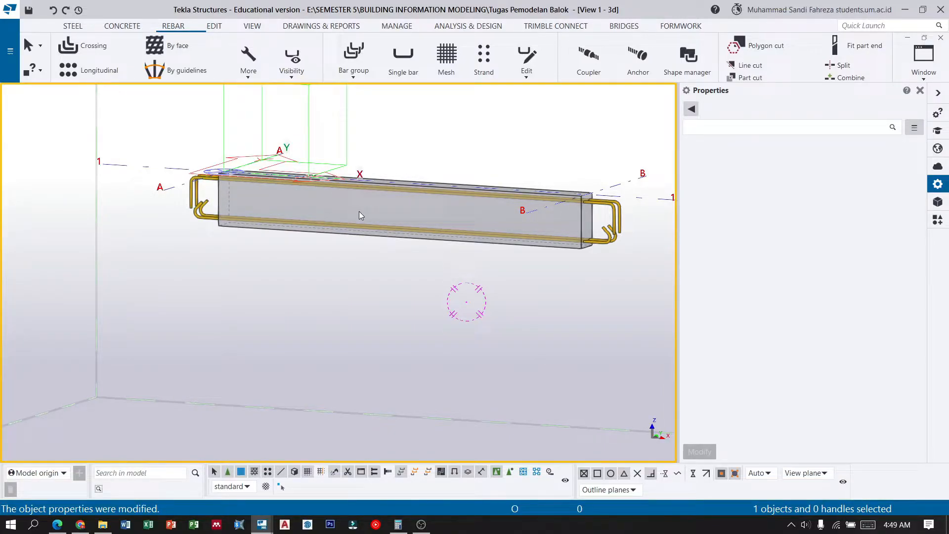
{"action": "scroll", "coordinate": [314, 179], "scroll_direction": "up", "scroll_amount": 3}
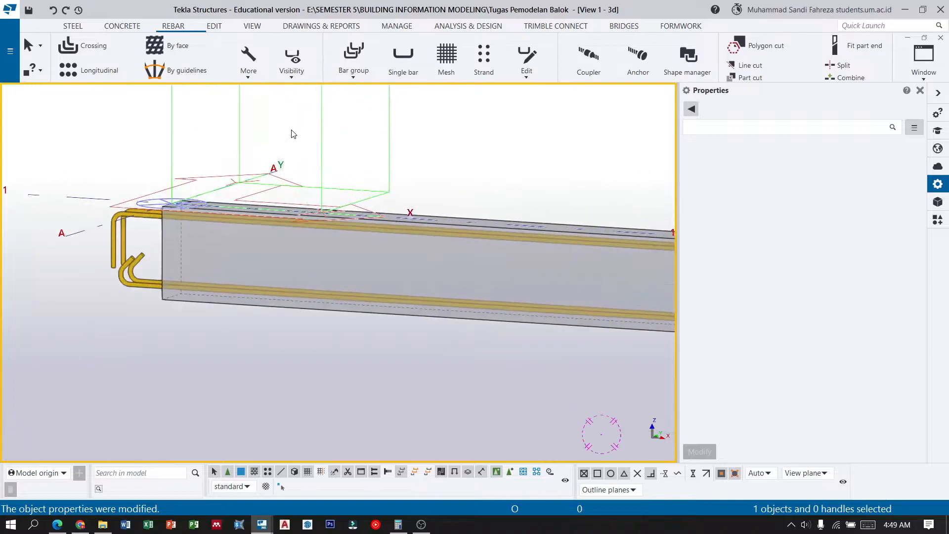
{"action": "middle_click_drag", "start_coordinate": [300, 203], "coordinate": [281, 246], "text": "ctrl"}
{"action": "scroll", "coordinate": [285, 237], "scroll_direction": "down", "scroll_amount": 3}
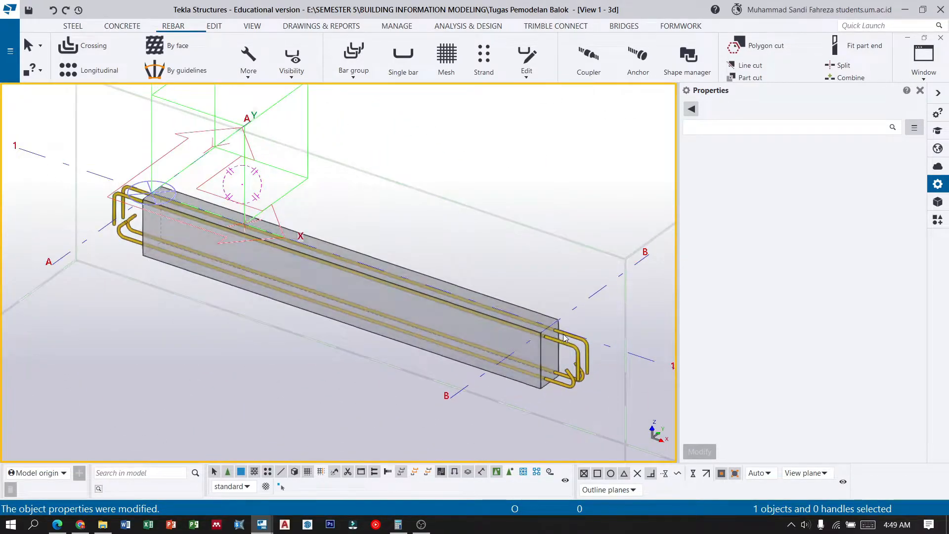
Add a point at the grid A-1 intersection on the beam's top face (0, 0, 0) and select it
{"action": "left_click", "coordinate": [214, 26]}
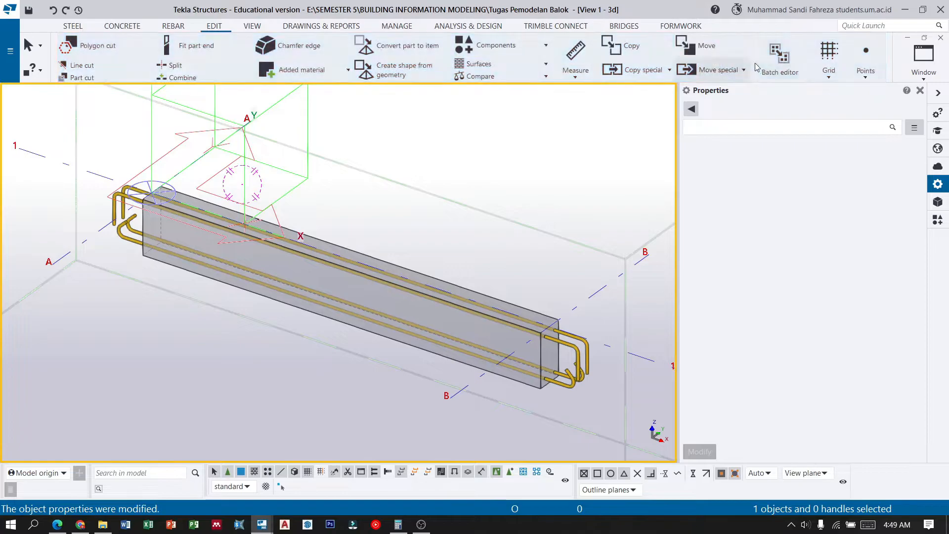
{"action": "left_click", "coordinate": [866, 59]}
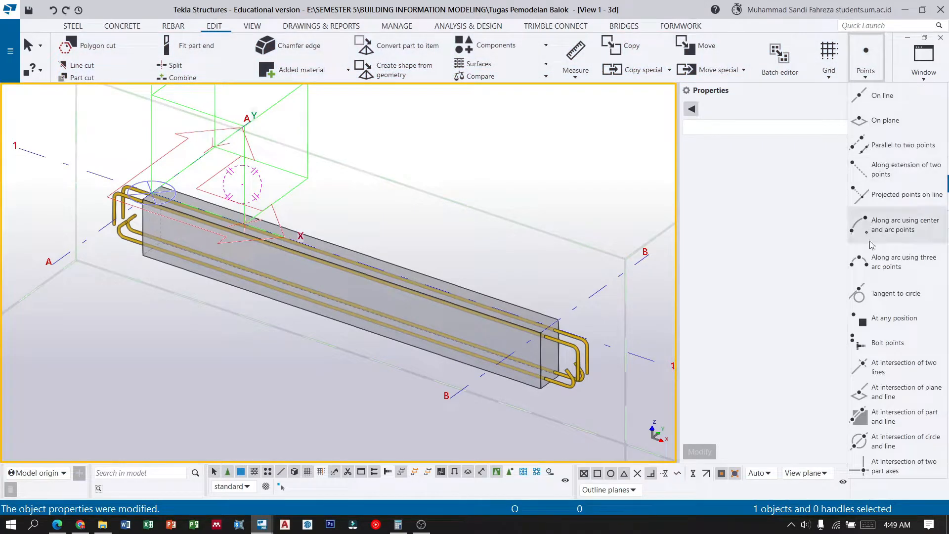
{"action": "left_click", "coordinate": [877, 328]}
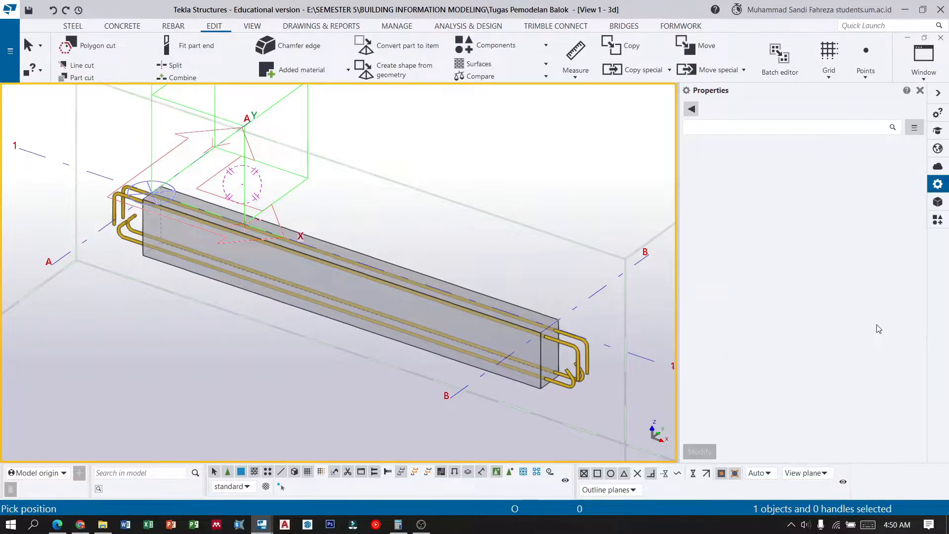
{"action": "scroll", "coordinate": [124, 178], "scroll_direction": "up", "scroll_amount": 3}
{"action": "scroll", "coordinate": [120, 183], "scroll_direction": "up", "scroll_amount": 3}
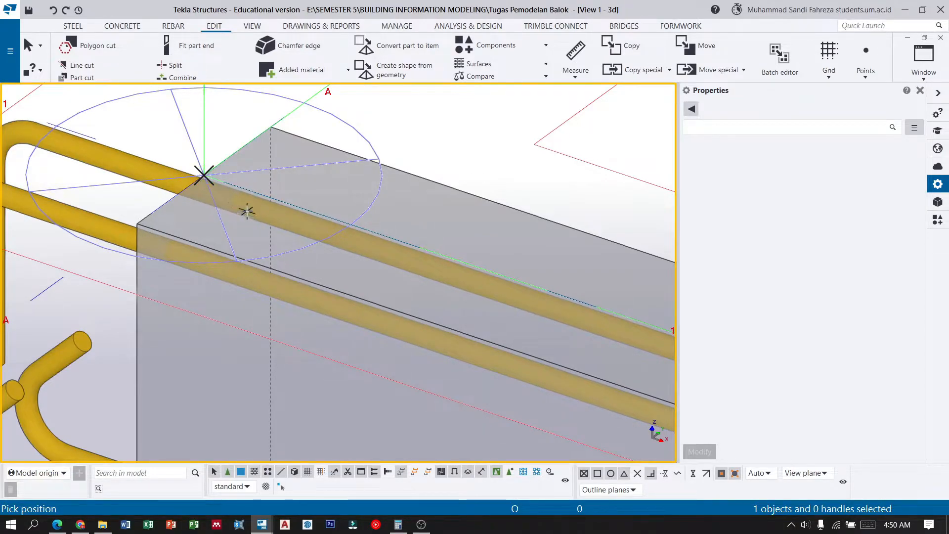
{"action": "scroll", "coordinate": [203, 174], "scroll_direction": "up", "scroll_amount": 2}
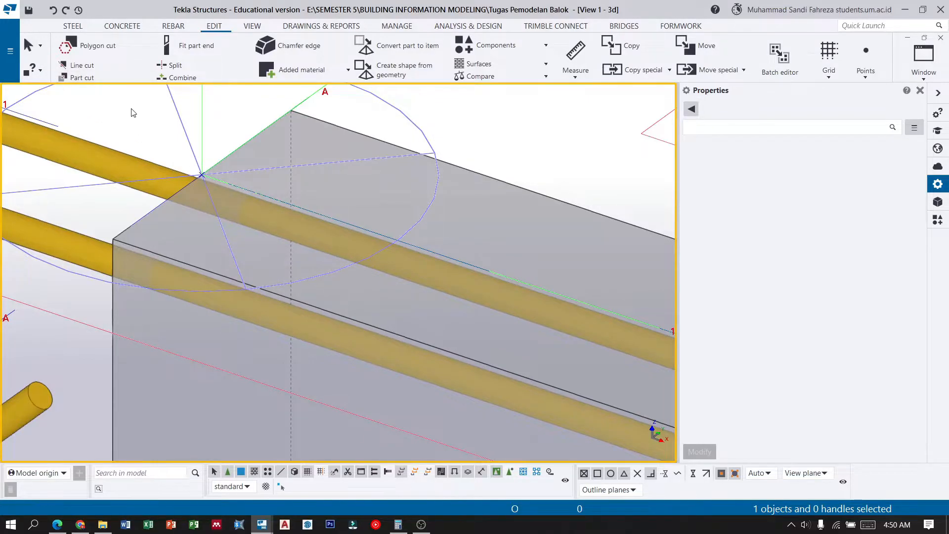
{"action": "scroll", "coordinate": [196, 174], "scroll_direction": "up", "scroll_amount": 1}
{"action": "left_click_drag", "start_coordinate": [144, 133], "coordinate": [278, 218]}
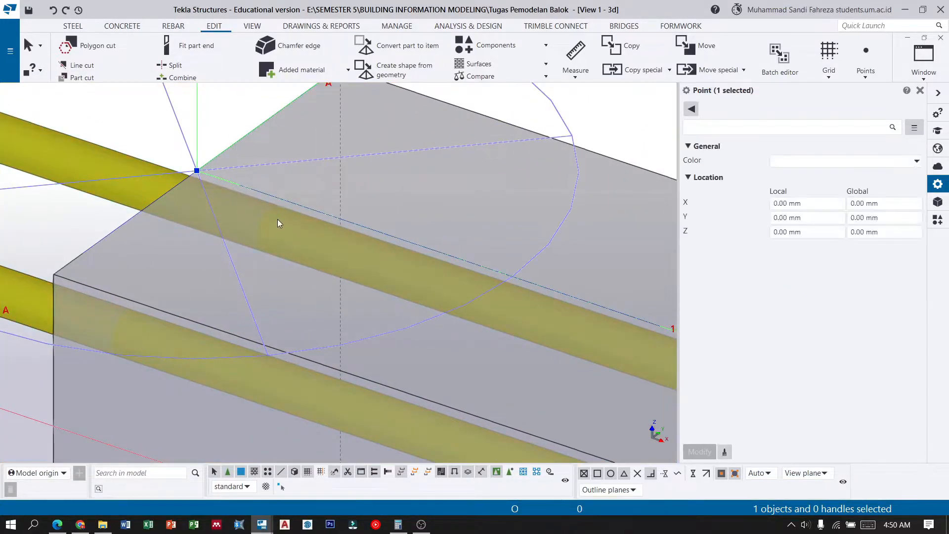
{"action": "scroll", "coordinate": [256, 209], "scroll_direction": "down", "scroll_amount": 2}
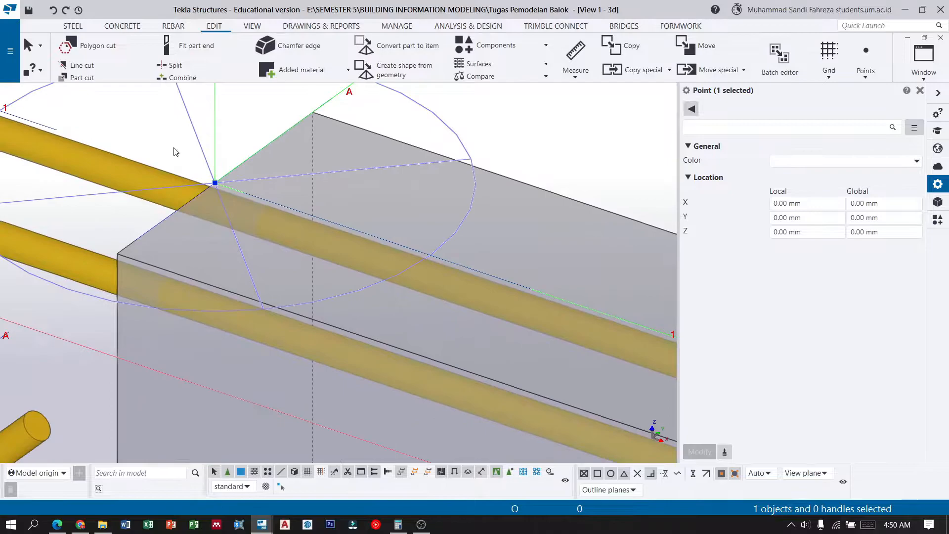
Set the colour of the reference point at grid A-1 to red and deselect it
{"action": "left_click_drag", "start_coordinate": [200, 167], "coordinate": [242, 201]}
{"action": "left_click", "coordinate": [916, 161]}
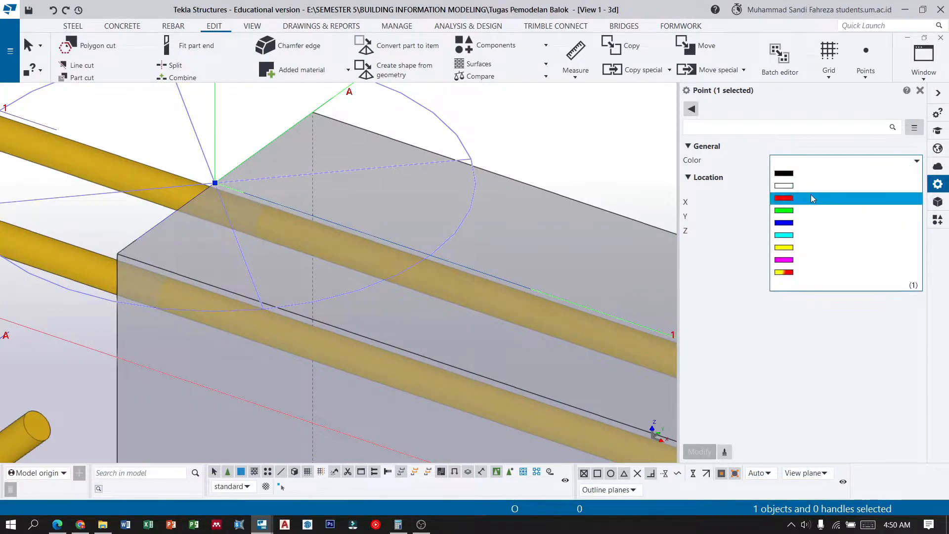
{"action": "left_click", "coordinate": [811, 199]}
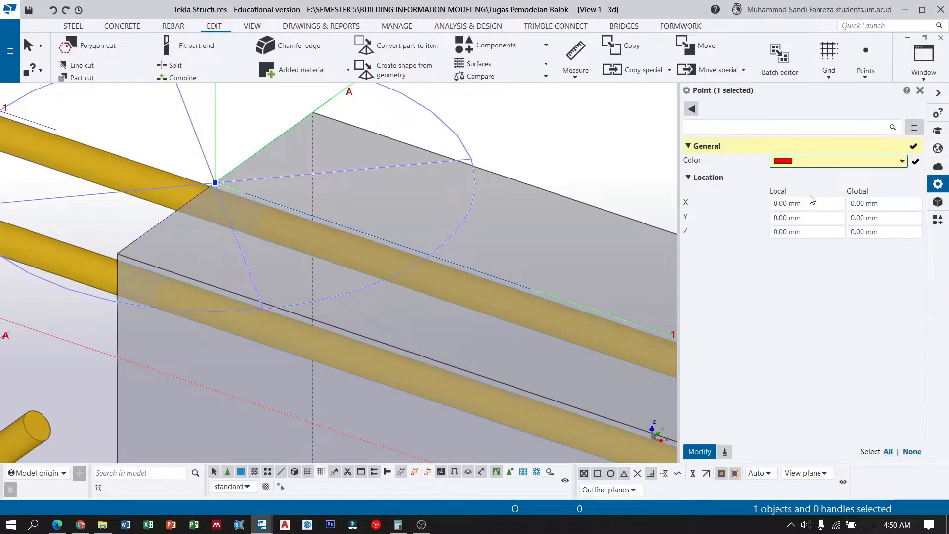
{"action": "left_click", "coordinate": [699, 451]}
{"action": "left_click", "coordinate": [154, 127]}
{"action": "scroll", "coordinate": [209, 192], "scroll_direction": "down", "scroll_amount": 3}
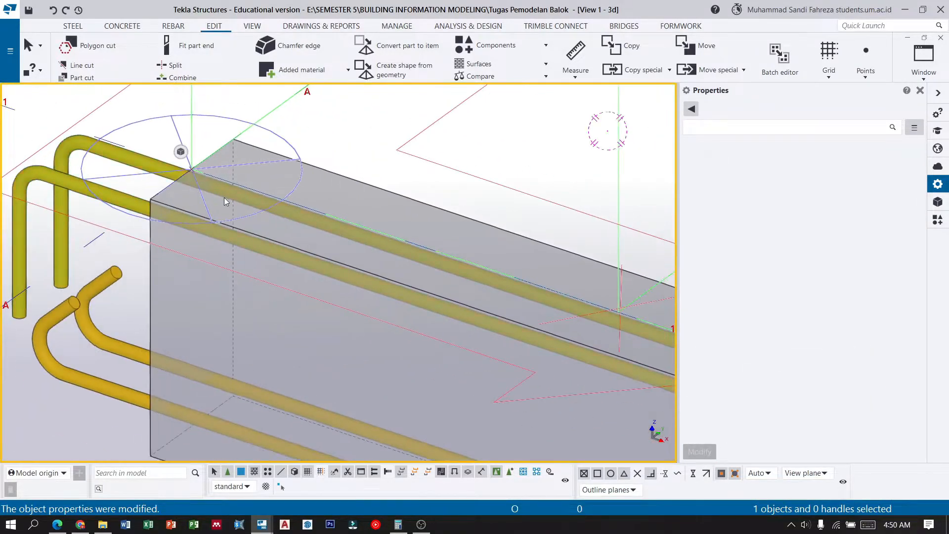
{"action": "middle_click_drag", "start_coordinate": [322, 207], "coordinate": [352, 201], "text": "ctrl"}
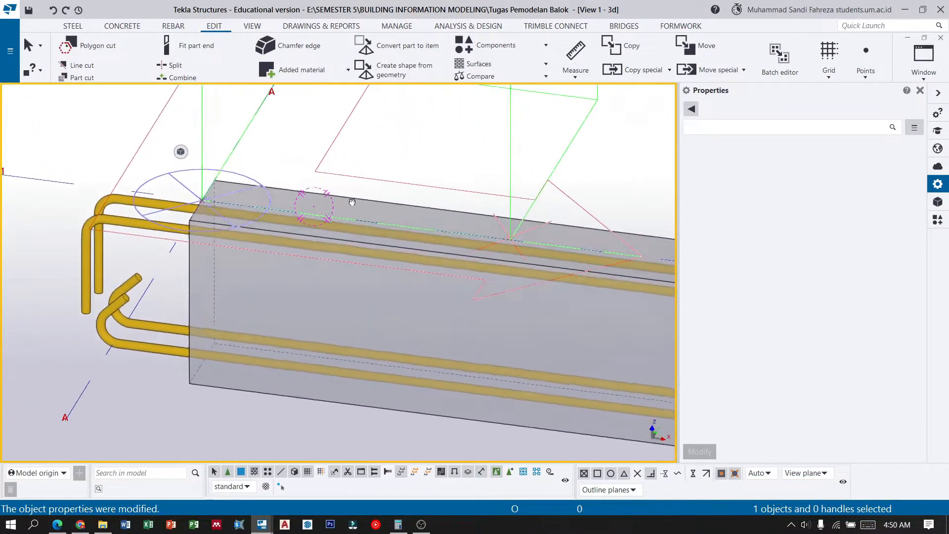
{"action": "scroll", "coordinate": [90, 202], "scroll_direction": "down", "scroll_amount": 1}
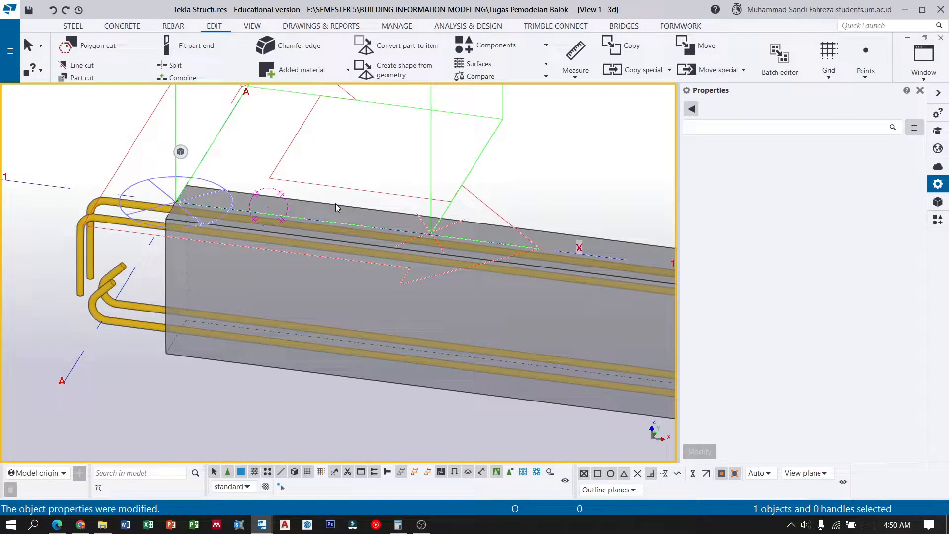
{"action": "scroll", "coordinate": [236, 227], "scroll_direction": "down", "scroll_amount": 2}
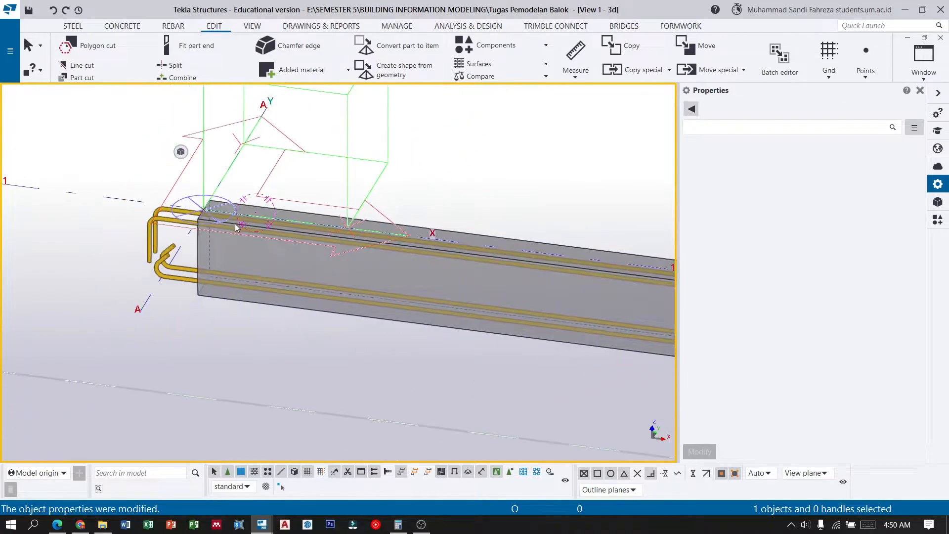
{"action": "scroll", "coordinate": [143, 255], "scroll_direction": "down", "scroll_amount": 2}
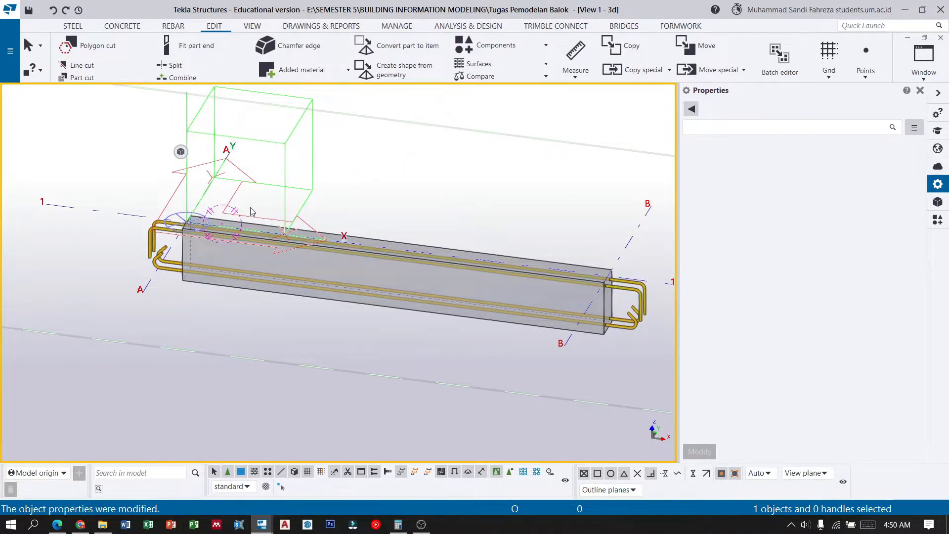
Make one linear copy of the red grid A-1 point with dX 750 mm along the beam
{"action": "scroll", "coordinate": [208, 222], "scroll_direction": "up", "scroll_amount": 5}
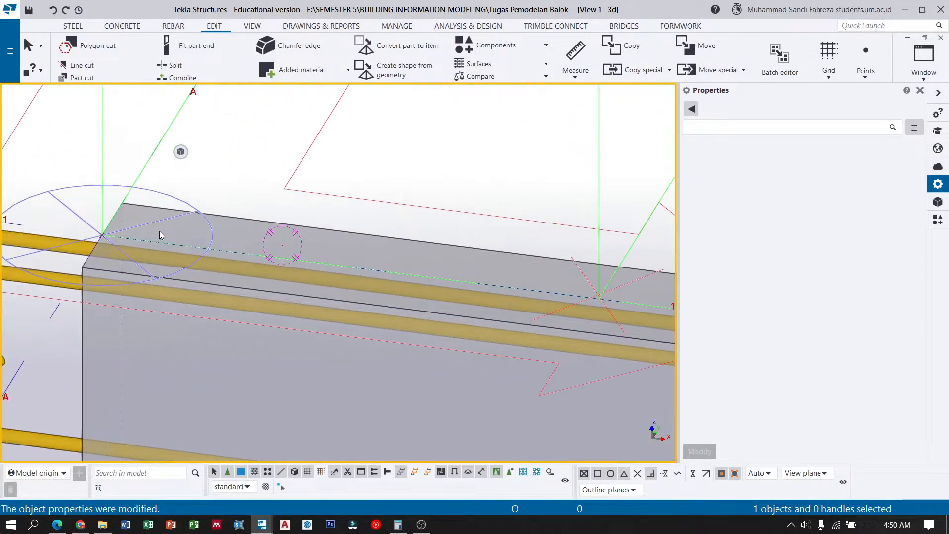
{"action": "scroll", "coordinate": [160, 234], "scroll_direction": "up", "scroll_amount": 1}
{"action": "left_click_drag", "start_coordinate": [58, 224], "coordinate": [128, 253]}
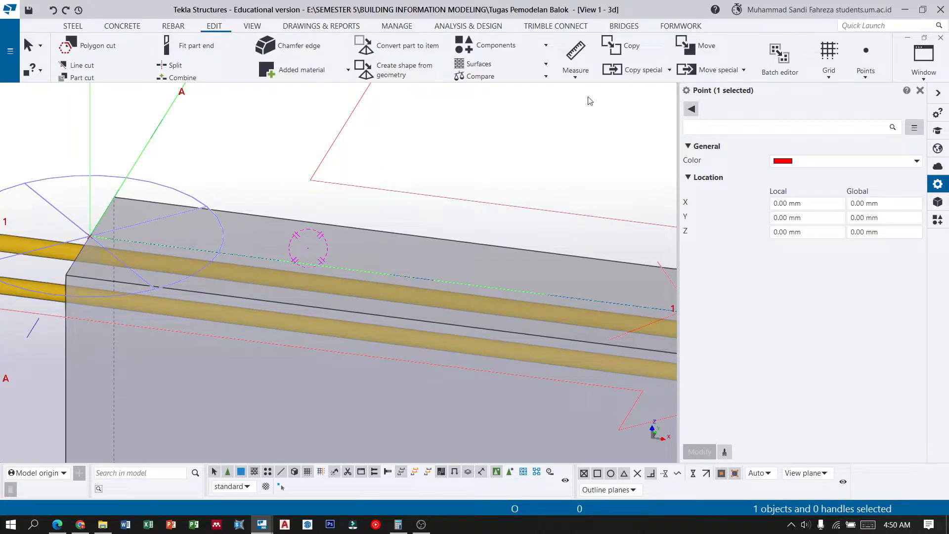
{"action": "left_click", "coordinate": [668, 70]}
{"action": "left_click", "coordinate": [662, 103]}
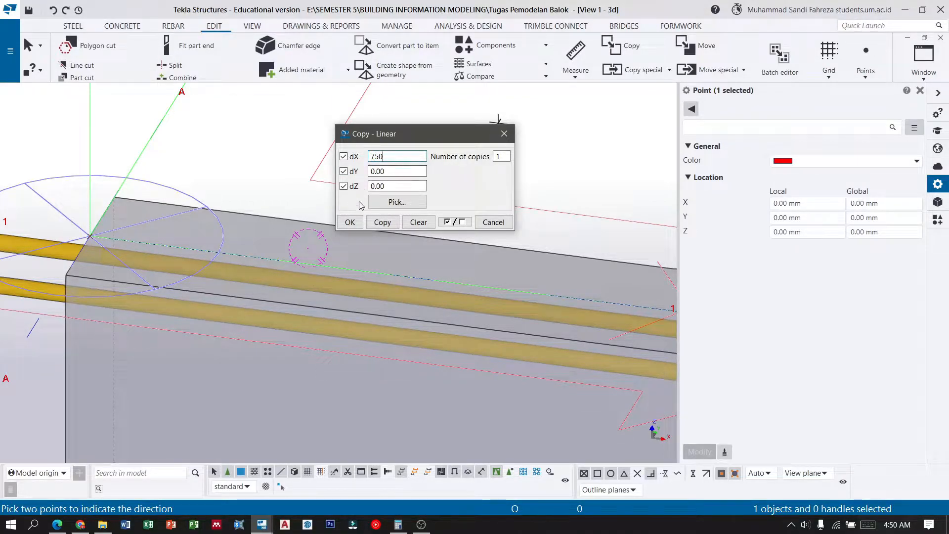
{"action": "left_click", "coordinate": [378, 225]}
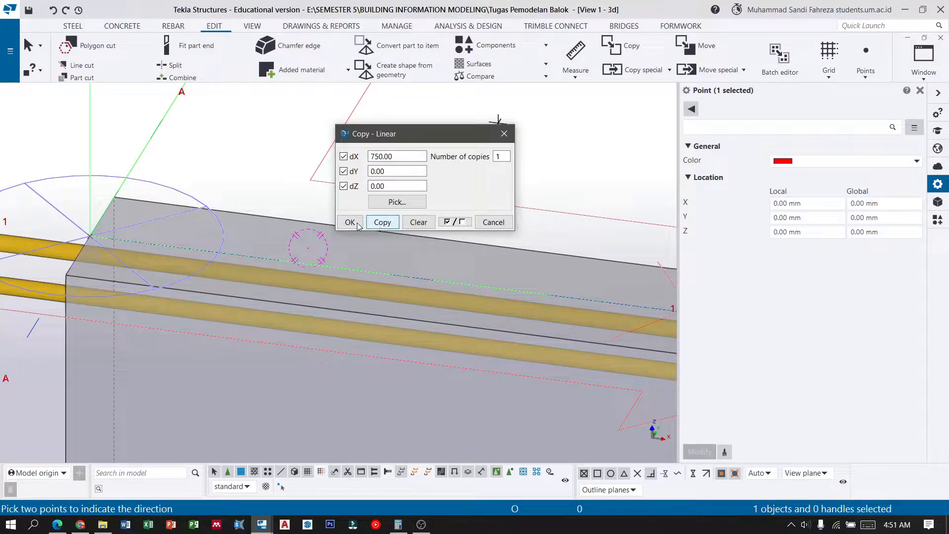
{"action": "left_click", "coordinate": [360, 225]}
{"action": "scroll", "coordinate": [208, 186], "scroll_direction": "down", "scroll_amount": 3}
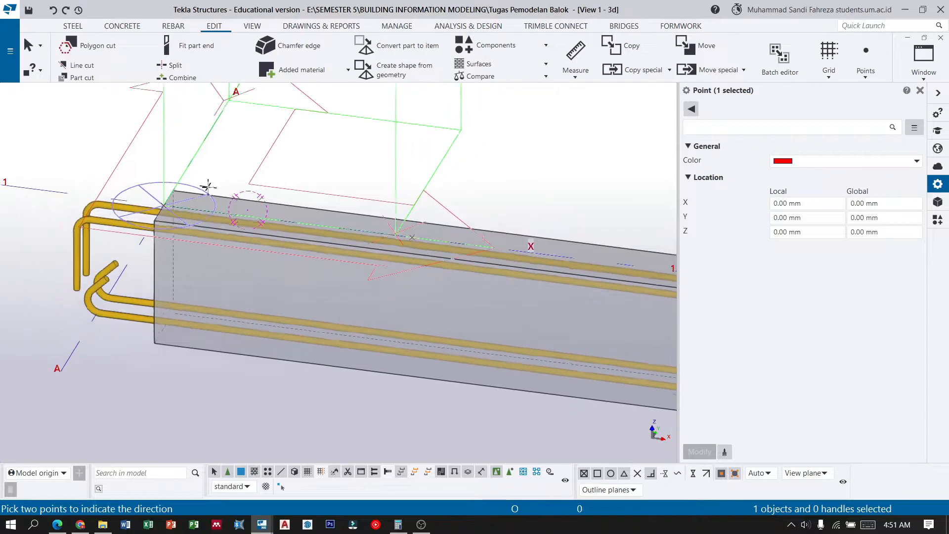
{"action": "scroll", "coordinate": [414, 238], "scroll_direction": "up", "scroll_amount": 3}
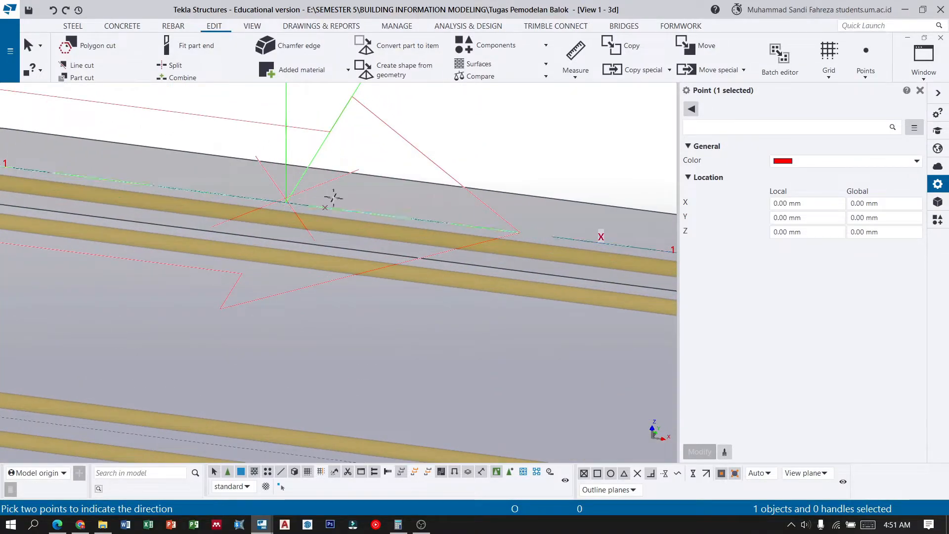
{"action": "key", "text": "Escape"}
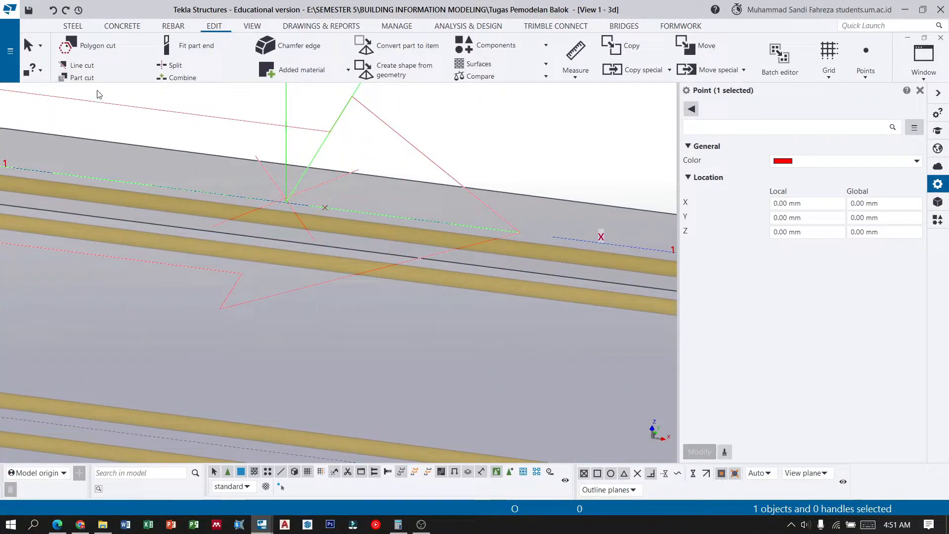
Make one linear copy of the point 750 mm from grid A with dX 1500 mm, towards grid B
{"action": "left_click", "coordinate": [224, 140]}
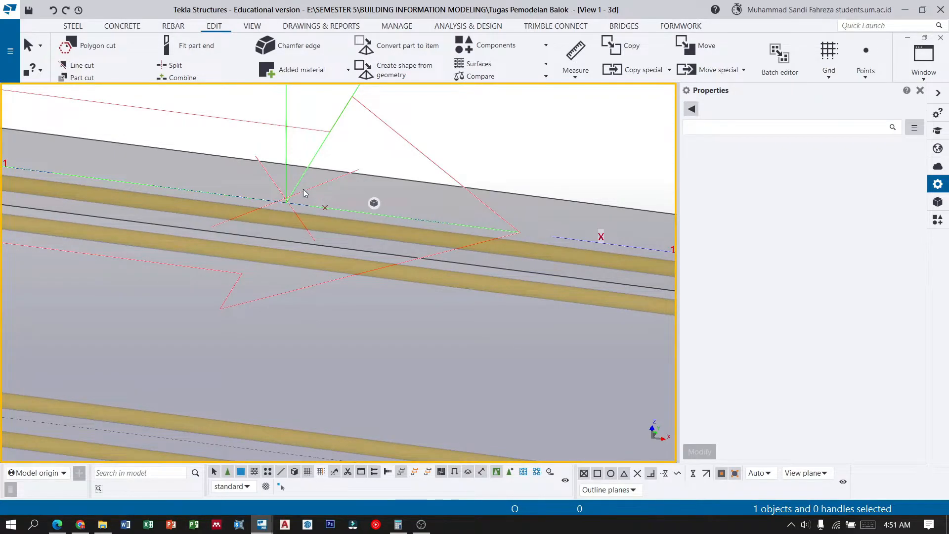
{"action": "left_click_drag", "start_coordinate": [305, 193], "coordinate": [362, 221]}
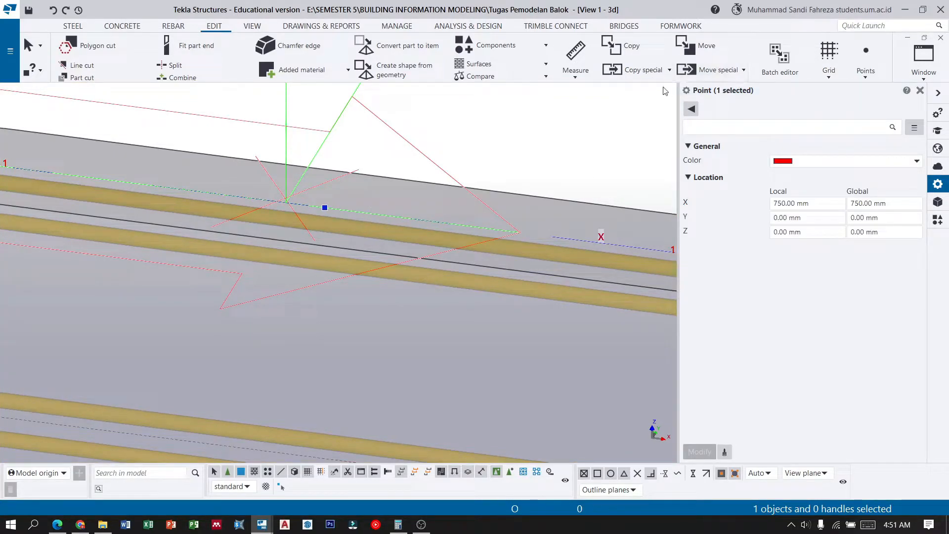
{"action": "left_click", "coordinate": [669, 70]}
{"action": "left_click", "coordinate": [636, 94]}
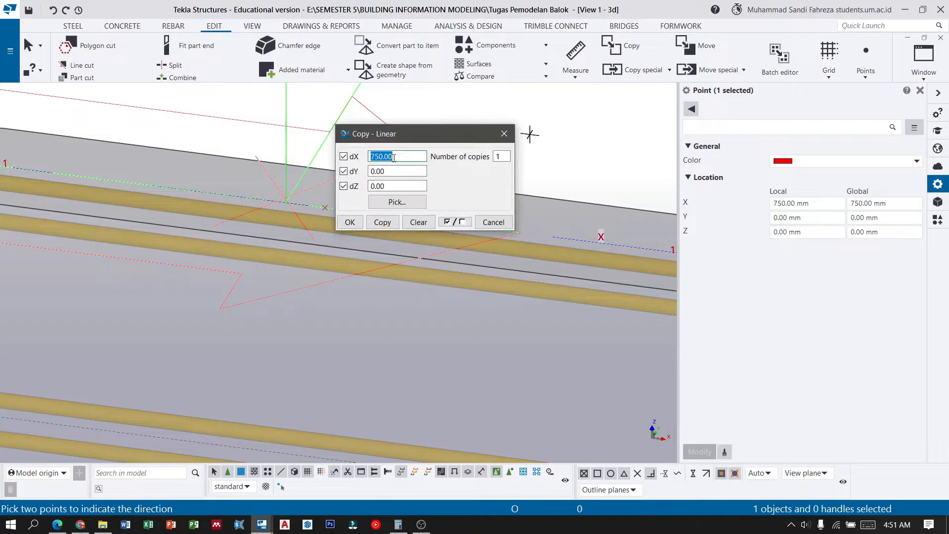
{"action": "type", "text": "1500"}
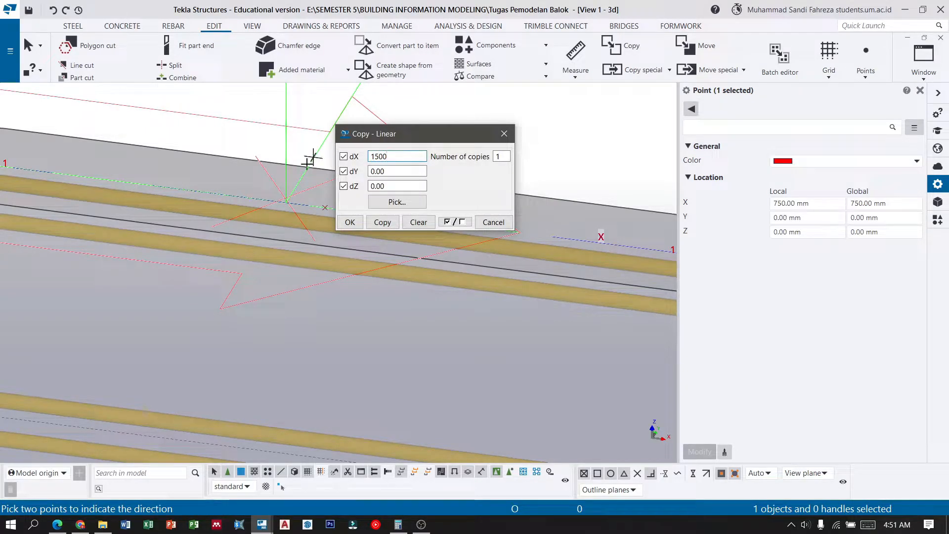
{"action": "left_click", "coordinate": [381, 223]}
{"action": "left_click", "coordinate": [349, 222]}
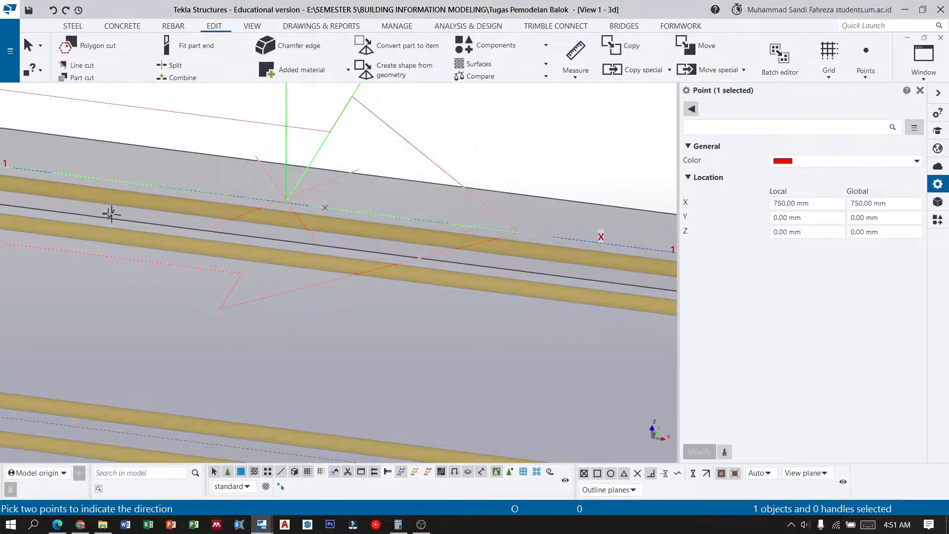
{"action": "scroll", "coordinate": [497, 256], "scroll_direction": "down", "scroll_amount": 3}
{"action": "scroll", "coordinate": [497, 256], "scroll_direction": "up", "scroll_amount": 3}
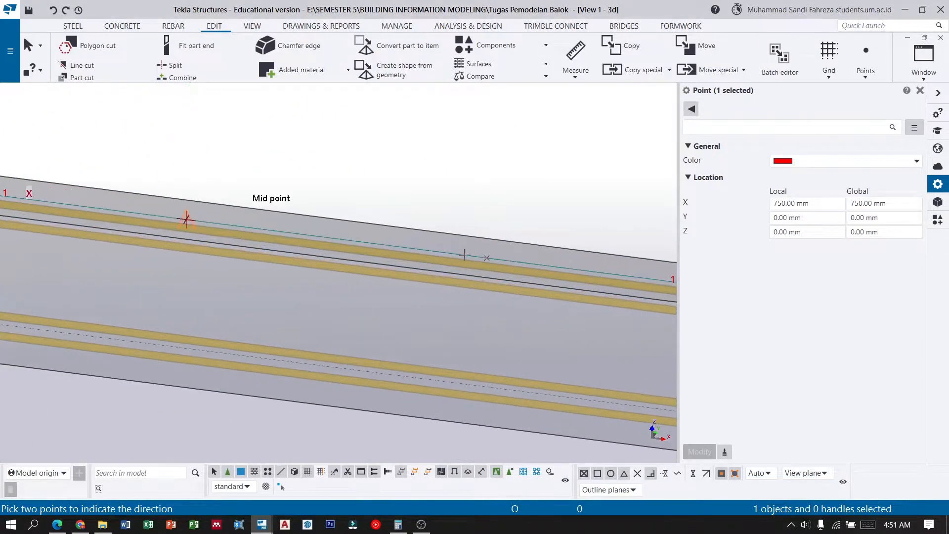
{"action": "scroll", "coordinate": [176, 236], "scroll_direction": "down", "scroll_amount": 2}
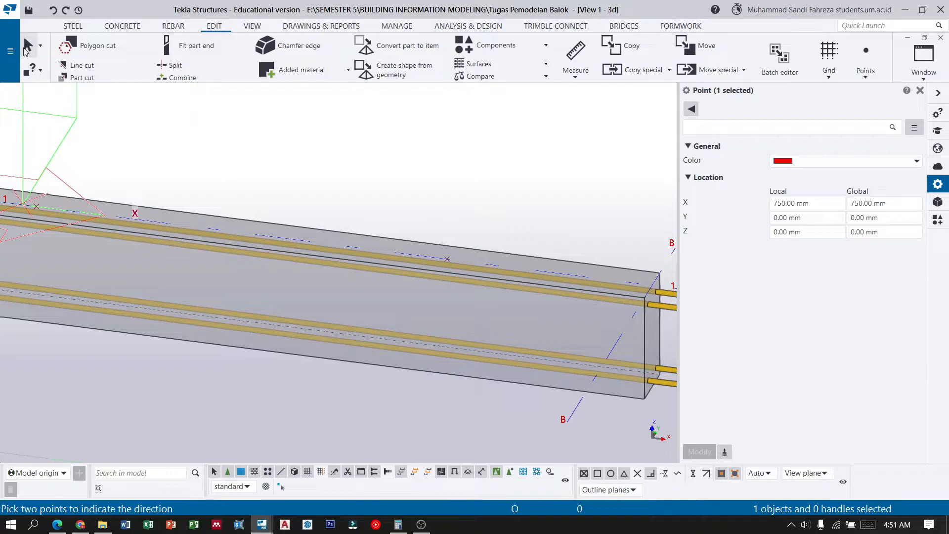
Make one linear copy of the point at X 2250 mm with dX 750 mm, reaching the grid B end
{"action": "scroll", "coordinate": [512, 264], "scroll_direction": "up", "scroll_amount": 2}
{"action": "scroll", "coordinate": [357, 232], "scroll_direction": "up", "scroll_amount": 2}
{"action": "left_click", "coordinate": [407, 262]}
{"action": "left_click", "coordinate": [637, 70]}
{"action": "left_click", "coordinate": [631, 93]}
{"action": "type", "text": "7"}
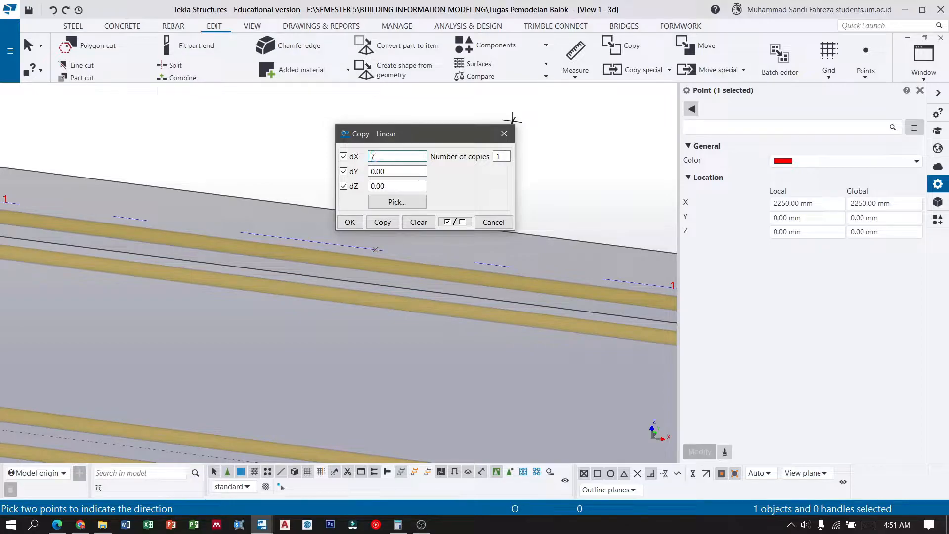
{"action": "type", "text": "50"}
{"action": "left_click", "coordinate": [349, 222]}
{"action": "scroll", "coordinate": [357, 183], "scroll_direction": "down", "scroll_amount": 2}
{"action": "scroll", "coordinate": [357, 183], "scroll_direction": "down", "scroll_amount": 2}
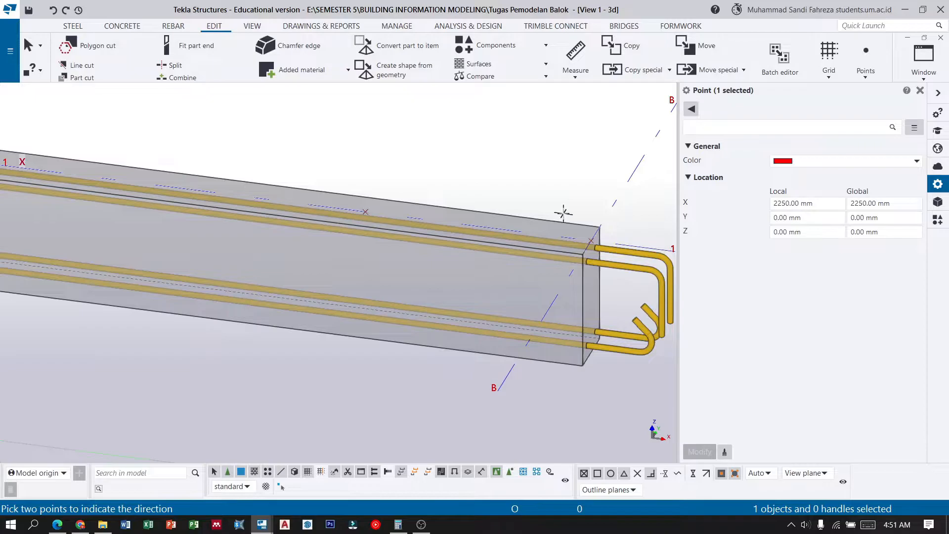
End the copy command and look over the row of points along the beam's top face from grid A to B
{"action": "scroll", "coordinate": [564, 212], "scroll_direction": "down", "scroll_amount": 3}
{"action": "scroll", "coordinate": [165, 183], "scroll_direction": "up", "scroll_amount": 4}
{"action": "left_click", "coordinate": [90, 159]}
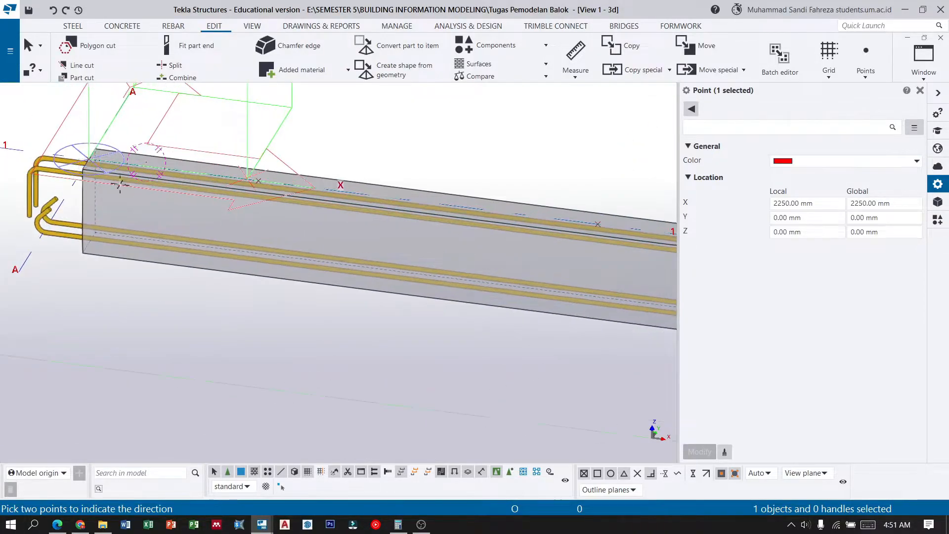
{"action": "scroll", "coordinate": [97, 184], "scroll_direction": "down", "scroll_amount": 3}
{"action": "left_click", "coordinate": [601, 229]}
{"action": "left_click", "coordinate": [28, 46]}
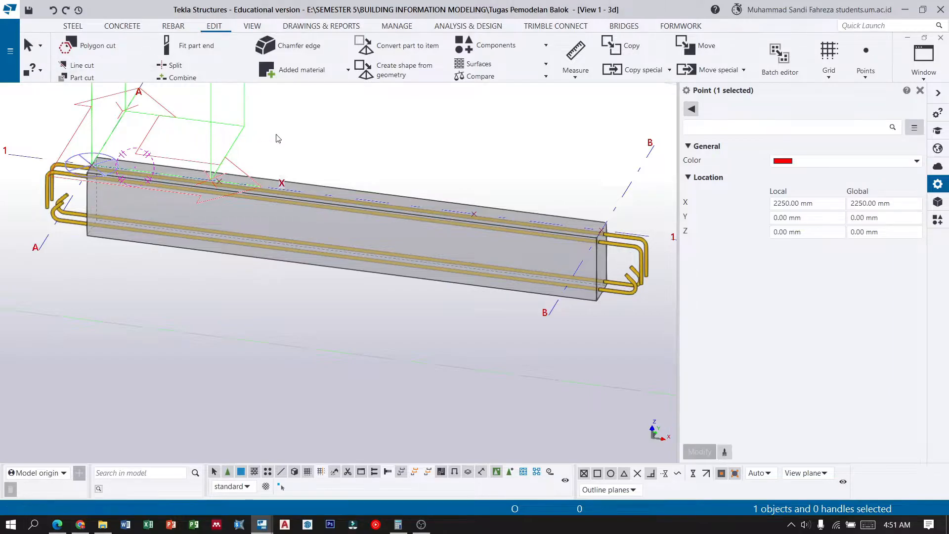
{"action": "left_click", "coordinate": [313, 151]}
{"action": "scroll", "coordinate": [318, 169], "scroll_direction": "up", "scroll_amount": 4}
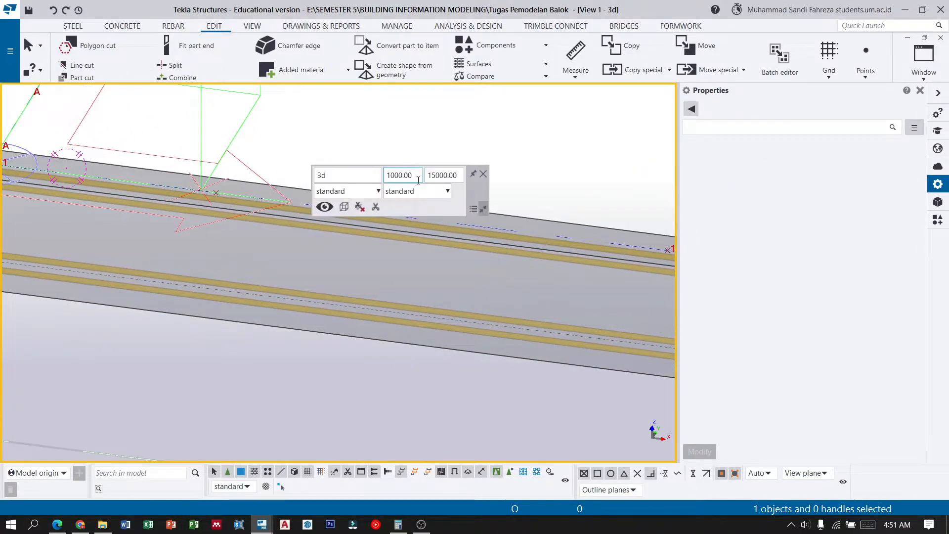
{"action": "scroll", "coordinate": [489, 176], "scroll_direction": "down", "scroll_amount": 4}
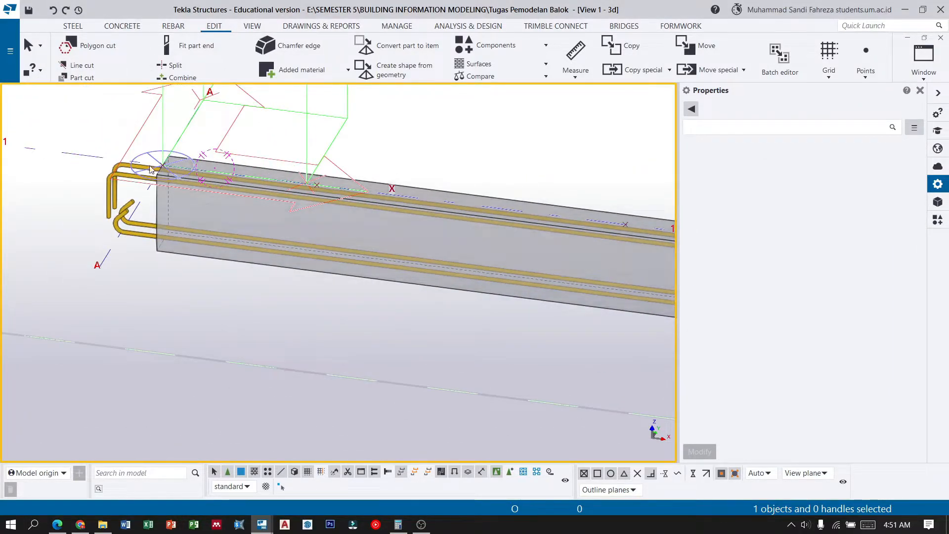
{"action": "scroll", "coordinate": [402, 198], "scroll_direction": "up", "scroll_amount": 3}
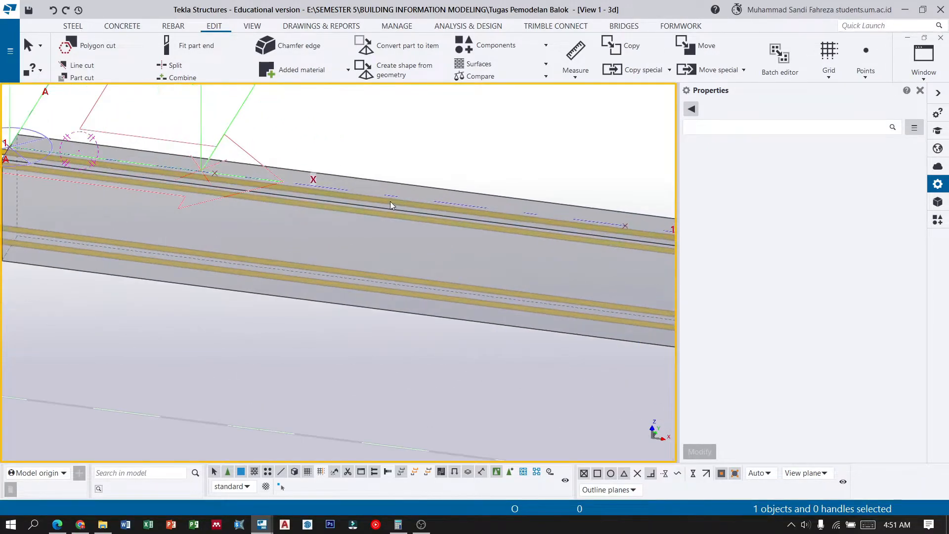
{"action": "scroll", "coordinate": [388, 209], "scroll_direction": "down", "scroll_amount": 1}
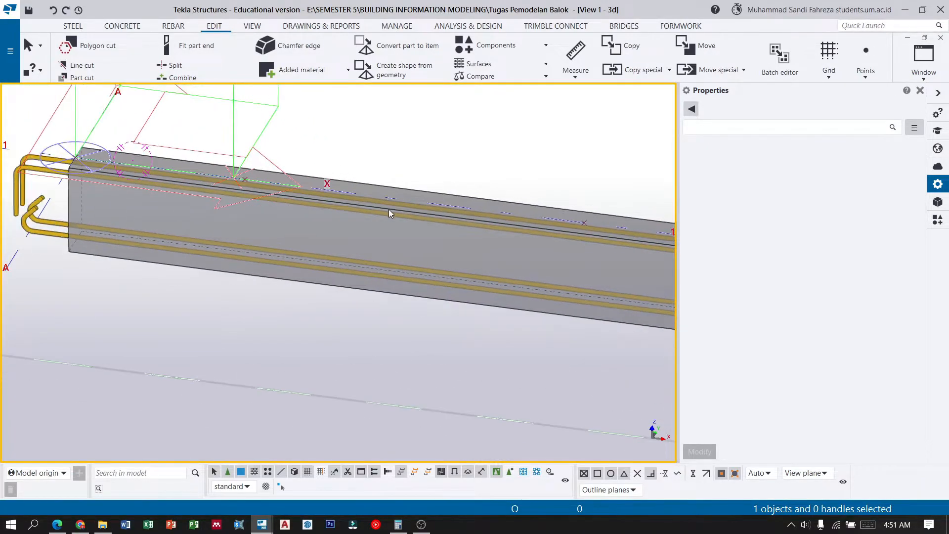
Select all four points along grid line 1 and copy them linearly once with dX 0, dY -100 mm and dZ 0
{"action": "left_click", "coordinate": [75, 158]}
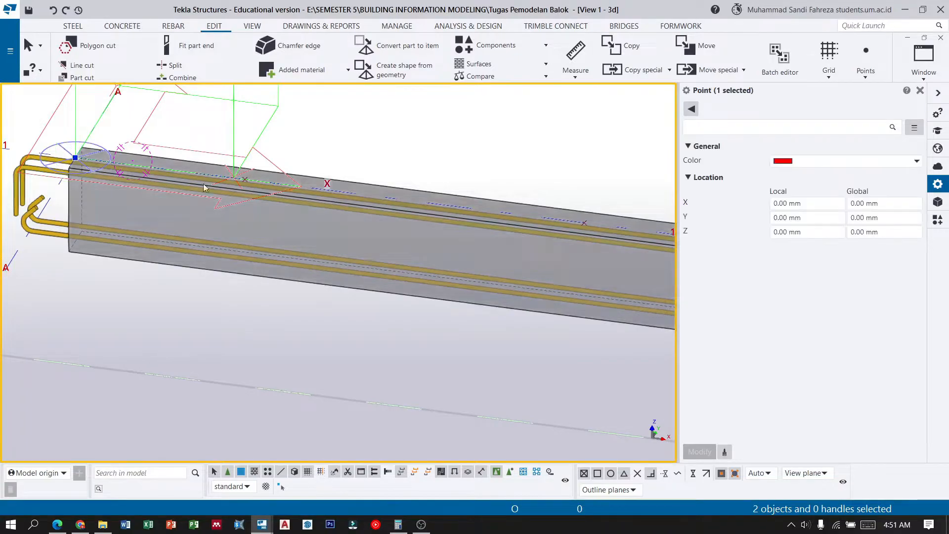
{"action": "left_click_drag", "start_coordinate": [215, 150], "coordinate": [267, 200], "text": "ctrl"}
{"action": "scroll", "coordinate": [268, 198], "scroll_direction": "down", "scroll_amount": 3}
{"action": "scroll", "coordinate": [336, 196], "scroll_direction": "up", "scroll_amount": 3}
{"action": "left_click", "coordinate": [384, 216], "text": "ctrl"}
{"action": "left_click_drag", "start_coordinate": [541, 212], "coordinate": [578, 243], "text": "ctrl"}
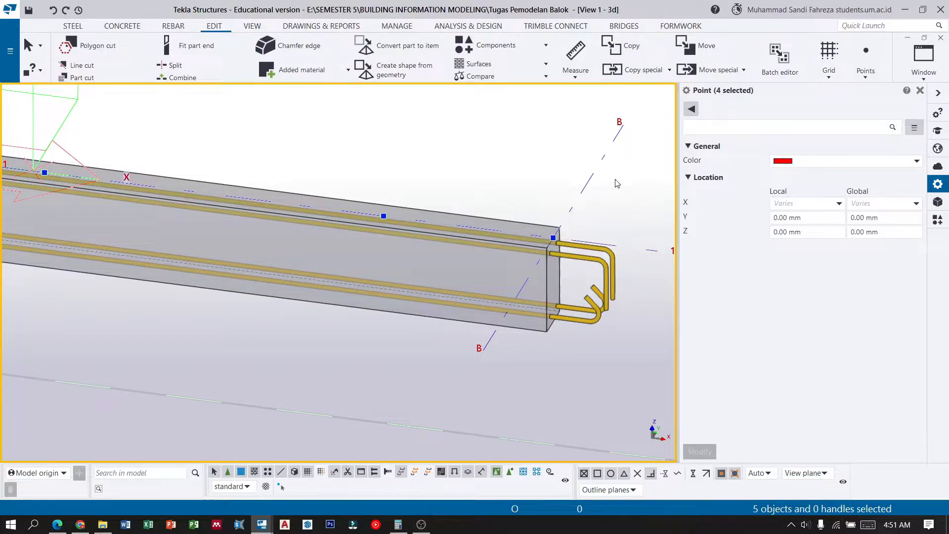
{"action": "left_click", "coordinate": [658, 73]}
{"action": "left_click", "coordinate": [627, 96]}
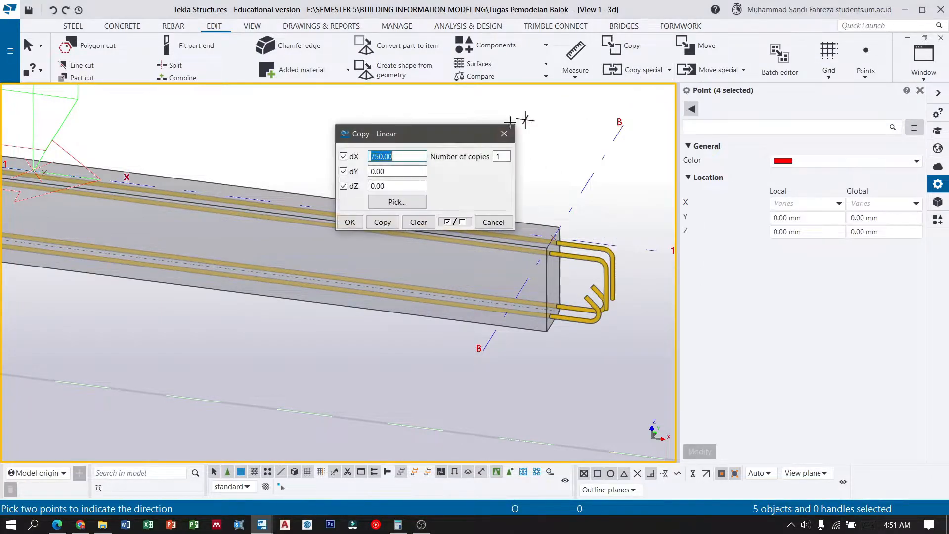
{"action": "double_click", "coordinate": [387, 171]}
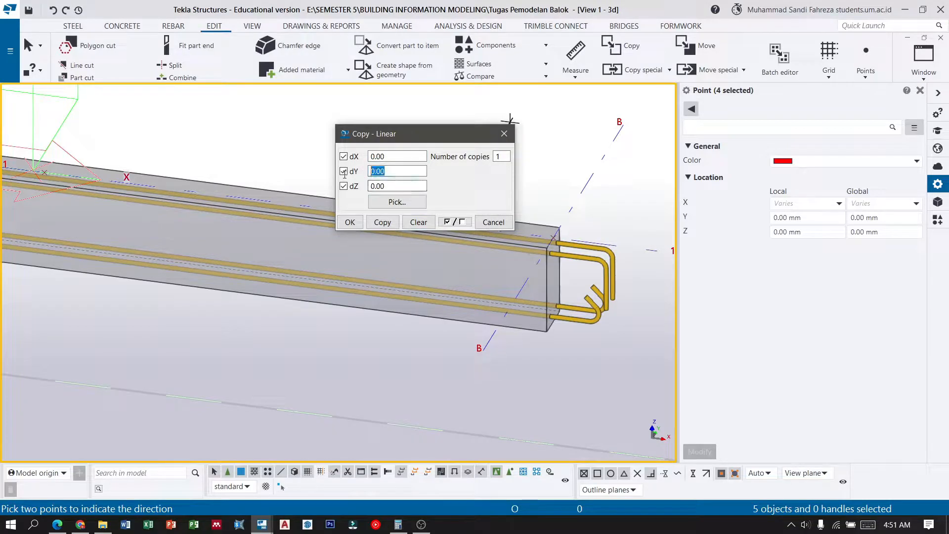
{"action": "type", "text": "-100"}
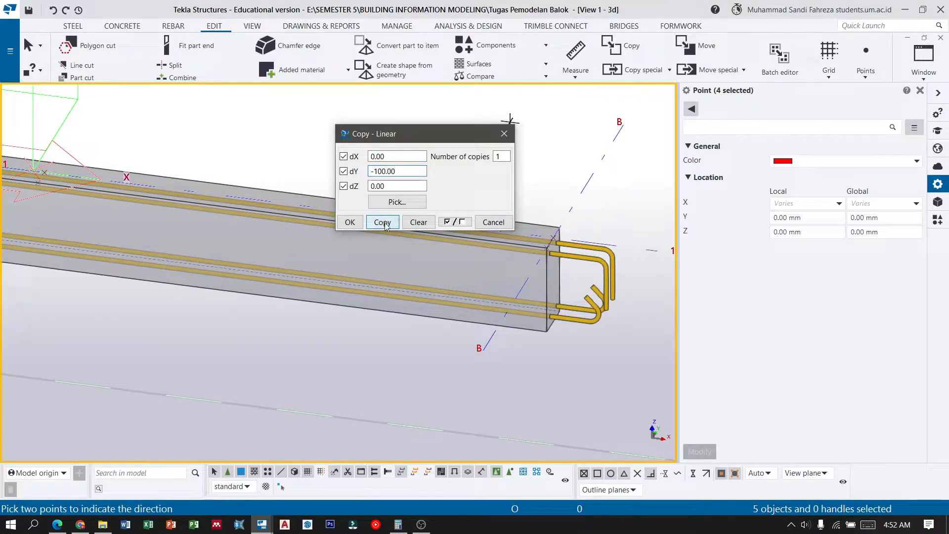
{"action": "left_click", "coordinate": [352, 223]}
{"action": "scroll", "coordinate": [560, 224], "scroll_direction": "up", "scroll_amount": 3}
{"action": "scroll", "coordinate": [544, 269], "scroll_direction": "up", "scroll_amount": 2}
{"action": "scroll", "coordinate": [524, 266], "scroll_direction": "up", "scroll_amount": 2}
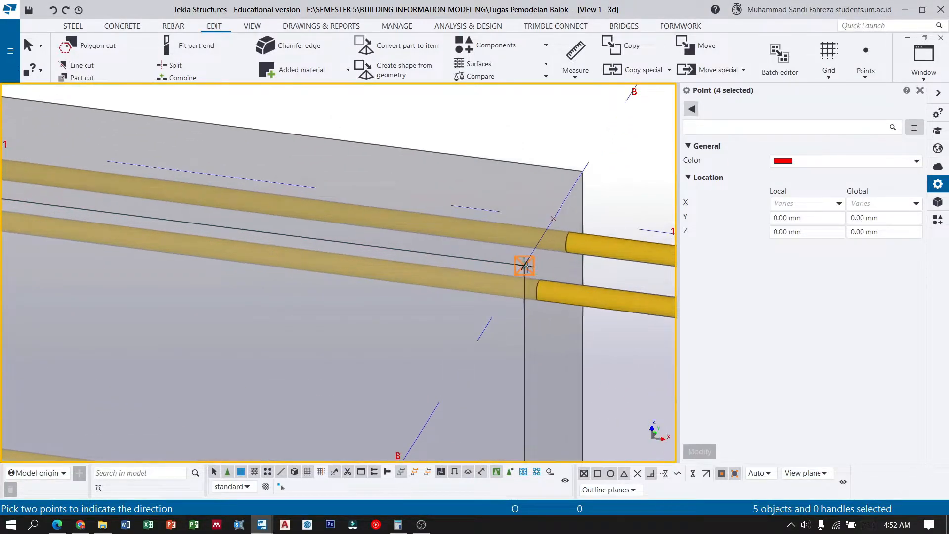
Start a new reinforcing bar group and name it Tul Tumpuan
{"action": "scroll", "coordinate": [534, 272], "scroll_direction": "down", "scroll_amount": 3}
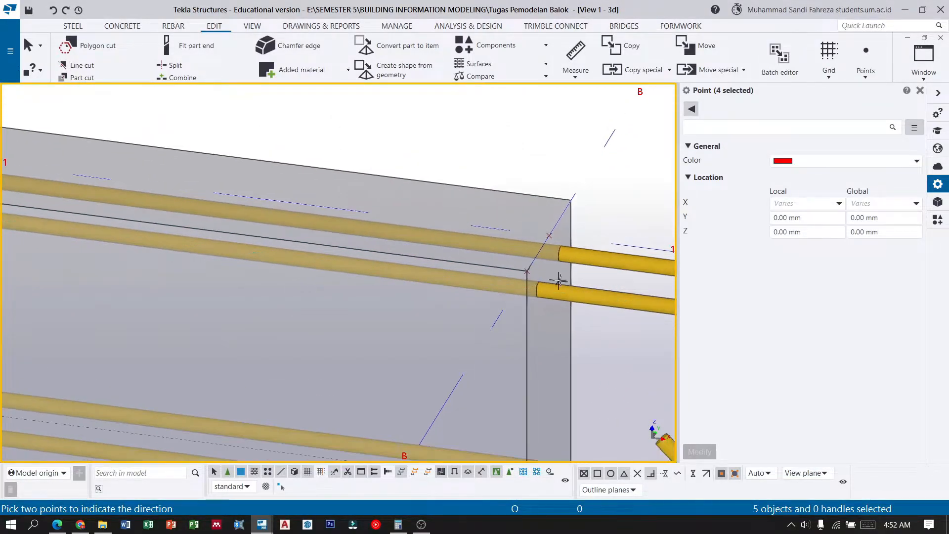
{"action": "scroll", "coordinate": [592, 268], "scroll_direction": "down", "scroll_amount": 5}
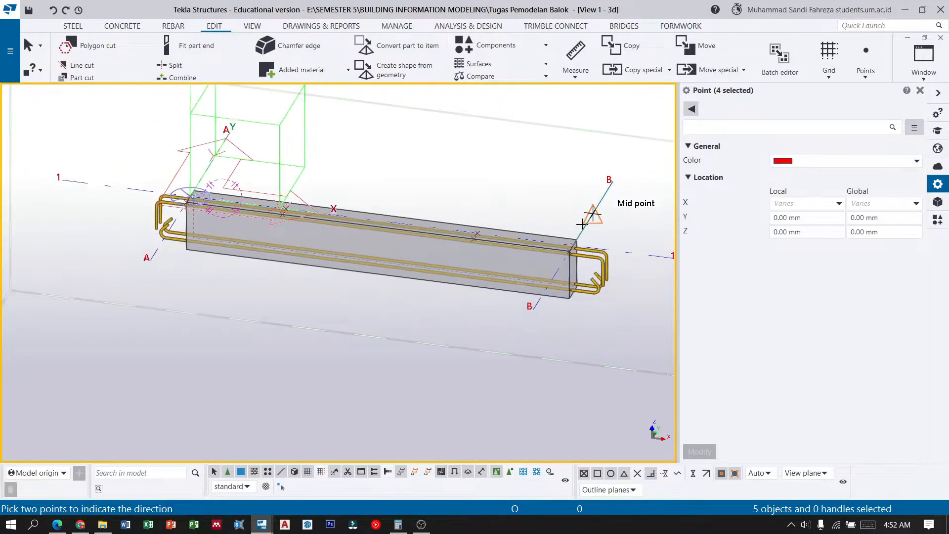
{"action": "scroll", "coordinate": [223, 163], "scroll_direction": "up", "scroll_amount": 3}
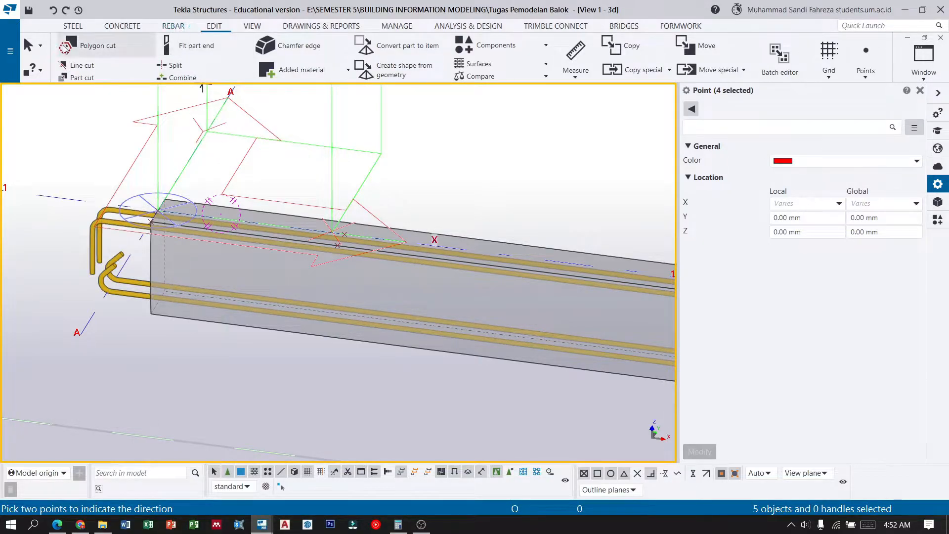
{"action": "left_click", "coordinate": [175, 28]}
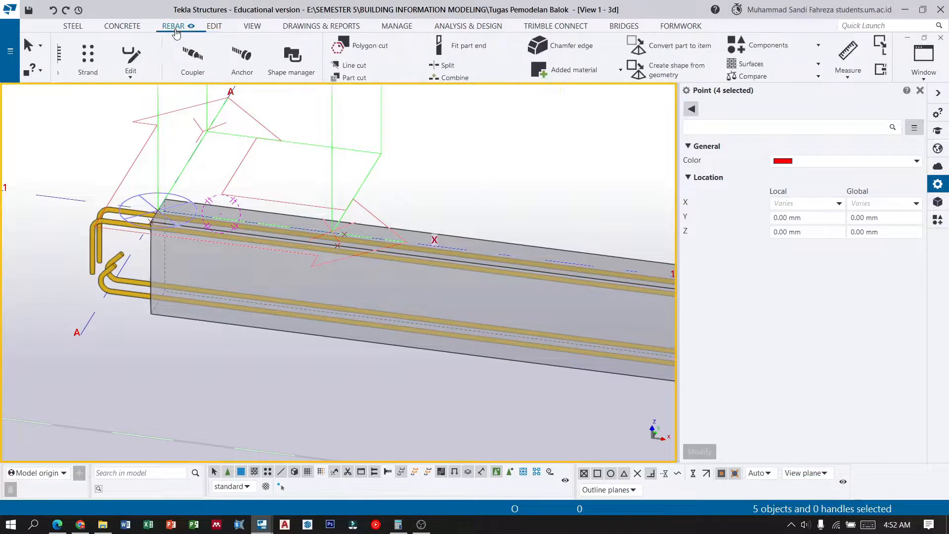
{"action": "left_click", "coordinate": [353, 70]}
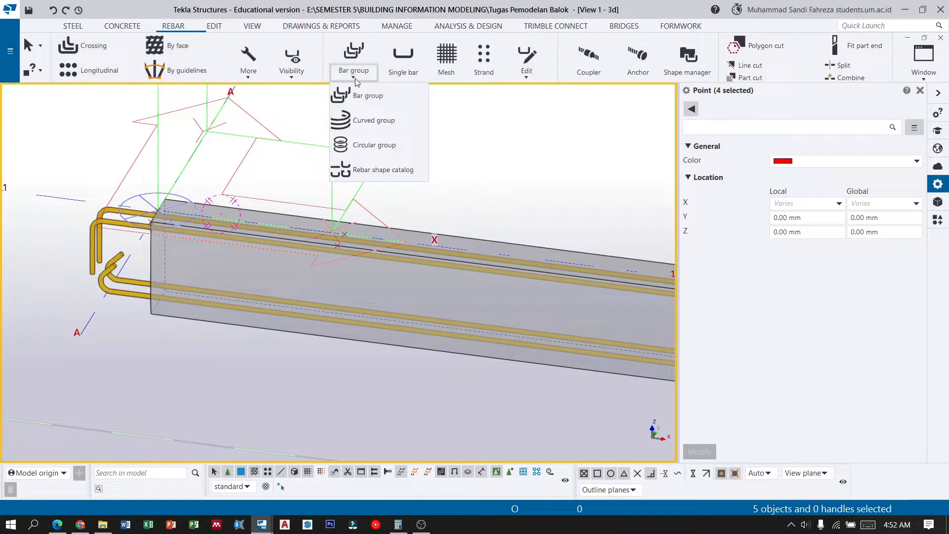
{"action": "left_click", "coordinate": [372, 99]}
{"action": "left_click_drag", "start_coordinate": [841, 190], "coordinate": [800, 192]}
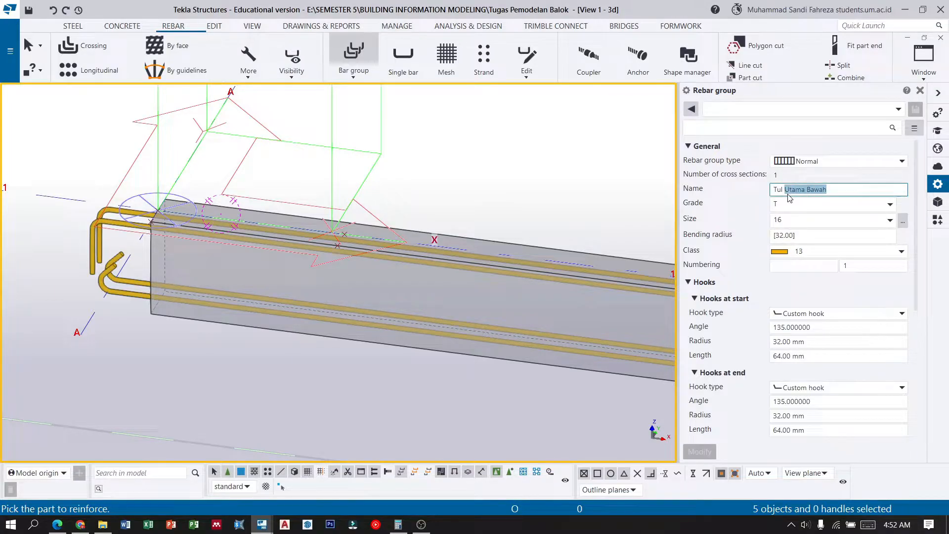
{"action": "type", "text": "Tumpuan"}
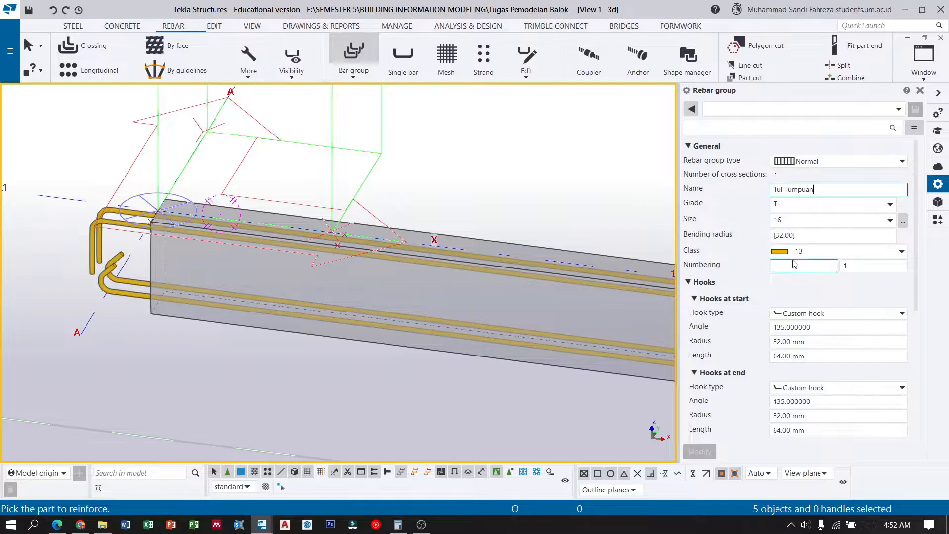
Pick the beam as the part to reinforce and define the bar shape along its front top edge from grid A to the 750 mm point
{"action": "scroll", "coordinate": [223, 221], "scroll_direction": "up", "scroll_amount": 2}
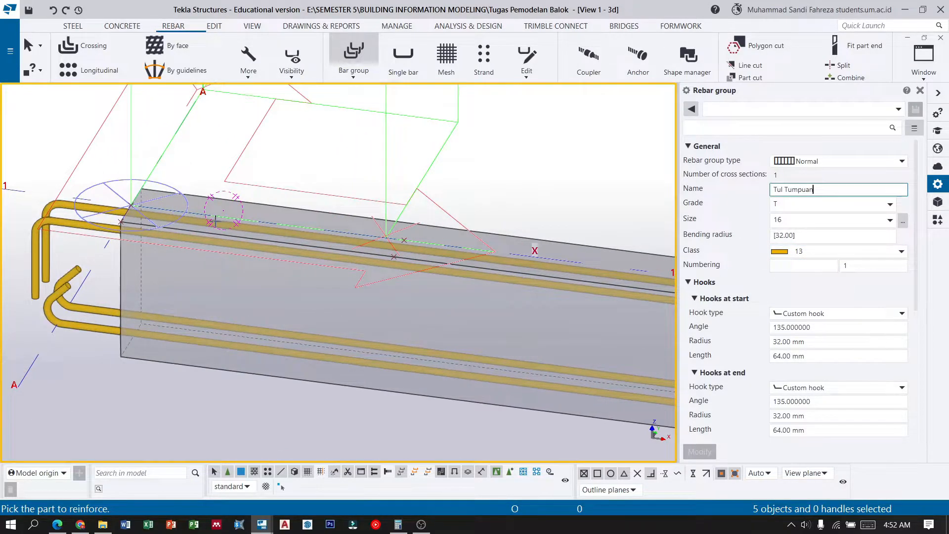
{"action": "scroll", "coordinate": [215, 221], "scroll_direction": "up", "scroll_amount": 3}
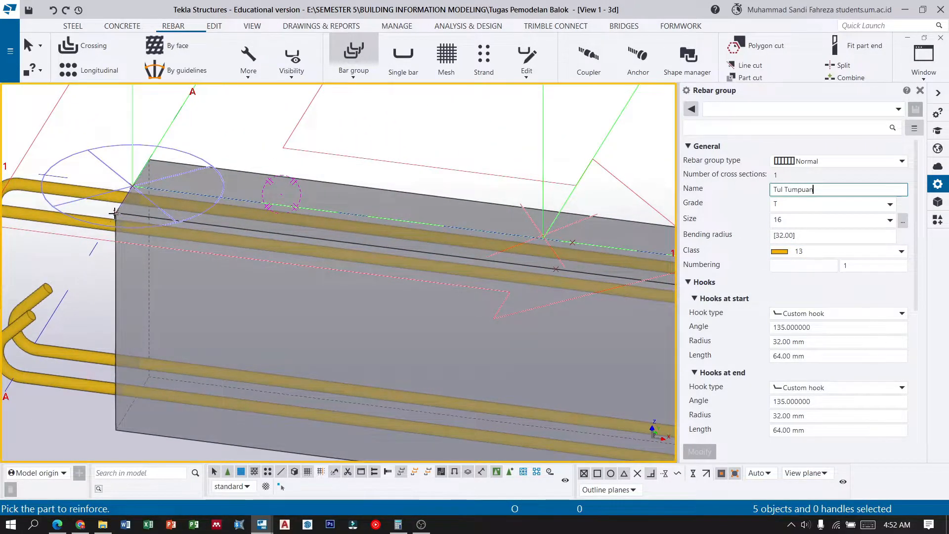
{"action": "left_click", "coordinate": [116, 283]}
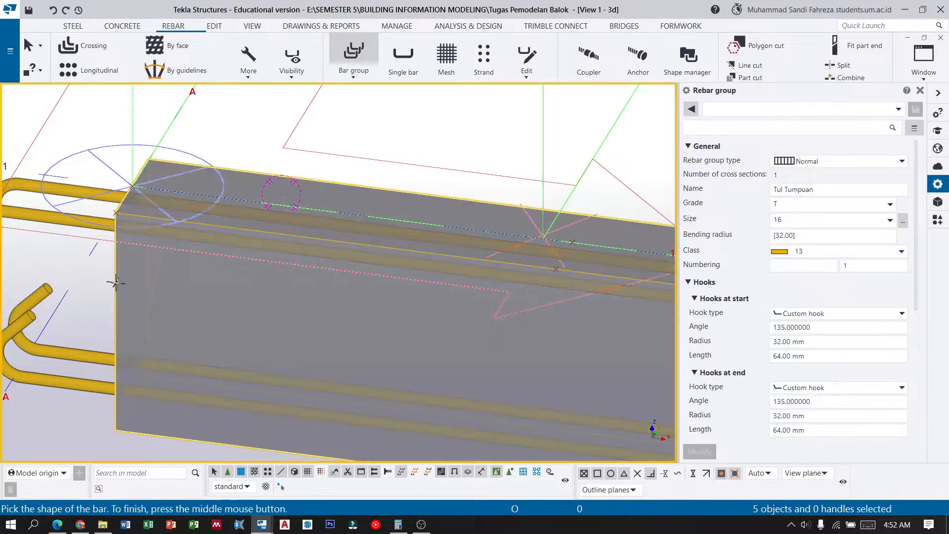
{"action": "left_click", "coordinate": [115, 213]}
{"action": "scroll", "coordinate": [101, 251], "scroll_direction": "down", "scroll_amount": 1}
{"action": "scroll", "coordinate": [466, 285], "scroll_direction": "up", "scroll_amount": 1}
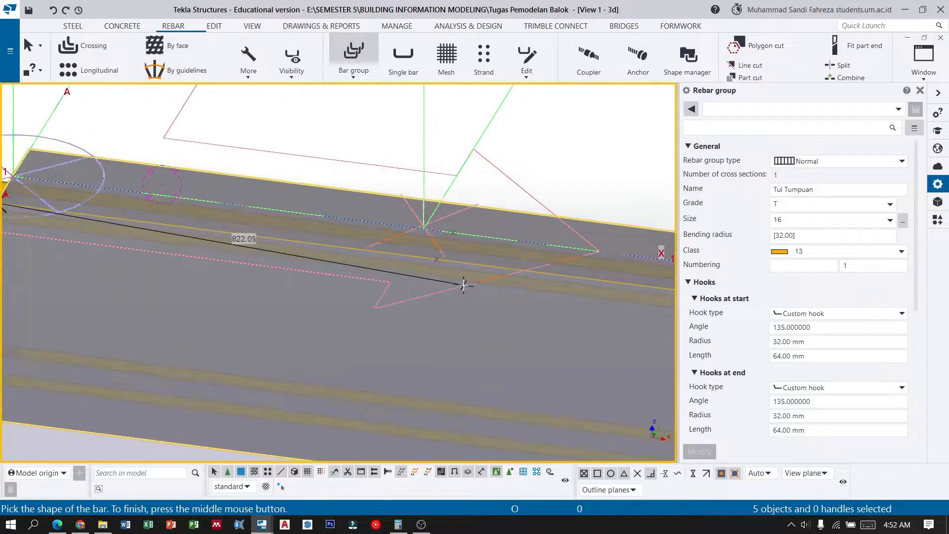
{"action": "scroll", "coordinate": [436, 259], "scroll_direction": "up", "scroll_amount": 2}
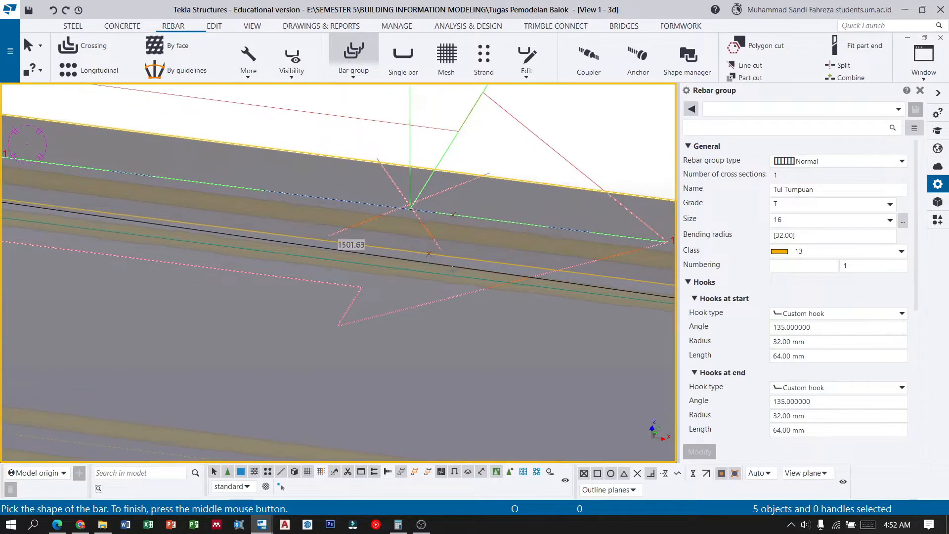
{"action": "left_click", "coordinate": [428, 254]}
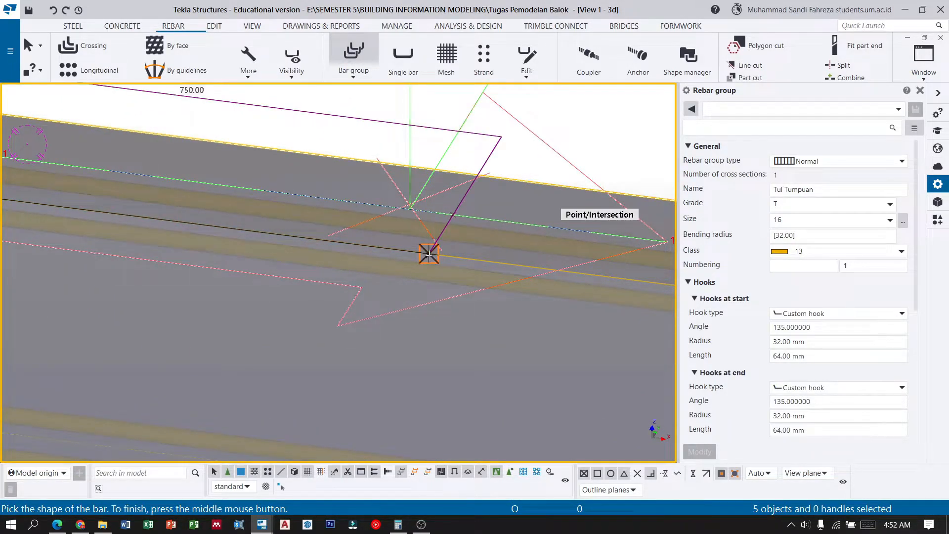
{"action": "middle_click", "coordinate": [429, 253]}
Place the bar group by defining its range across the beam's width between the two bottom corners at grid A, and end the command
{"action": "scroll", "coordinate": [435, 237], "scroll_direction": "down", "scroll_amount": 3}
{"action": "scroll", "coordinate": [190, 314], "scroll_direction": "up", "scroll_amount": 3}
{"action": "scroll", "coordinate": [189, 313], "scroll_direction": "up", "scroll_amount": 1}
{"action": "left_click", "coordinate": [223, 241]}
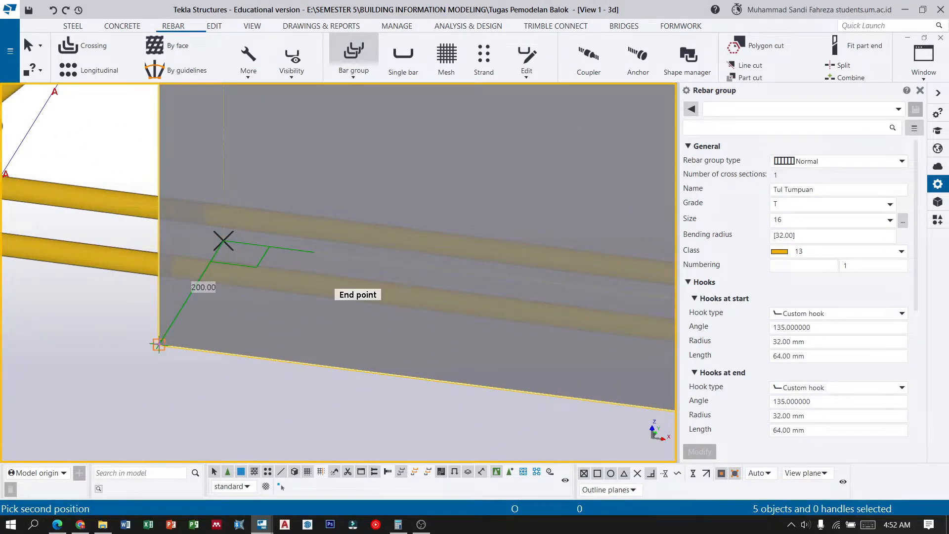
{"action": "left_click", "coordinate": [159, 344]}
{"action": "scroll", "coordinate": [159, 344], "scroll_direction": "down", "scroll_amount": 5}
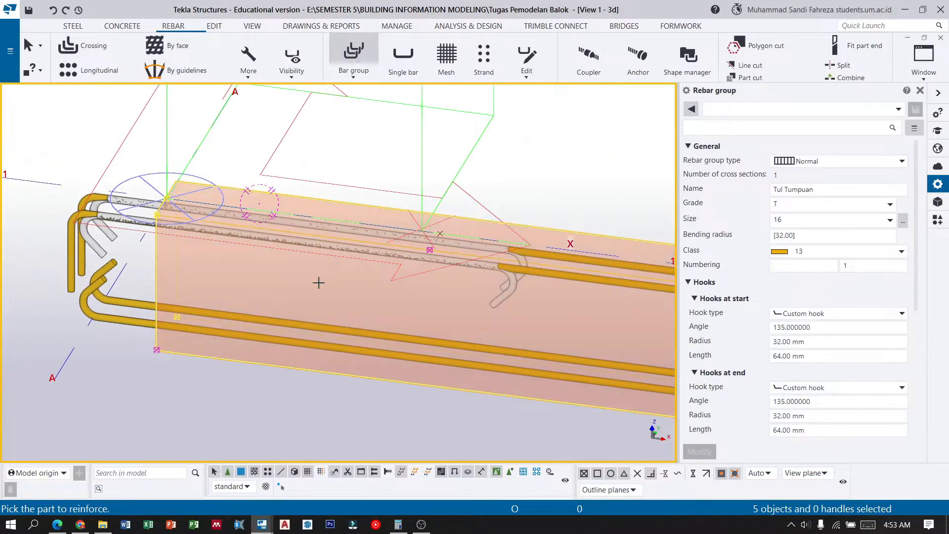
{"action": "left_click", "coordinate": [29, 45]}
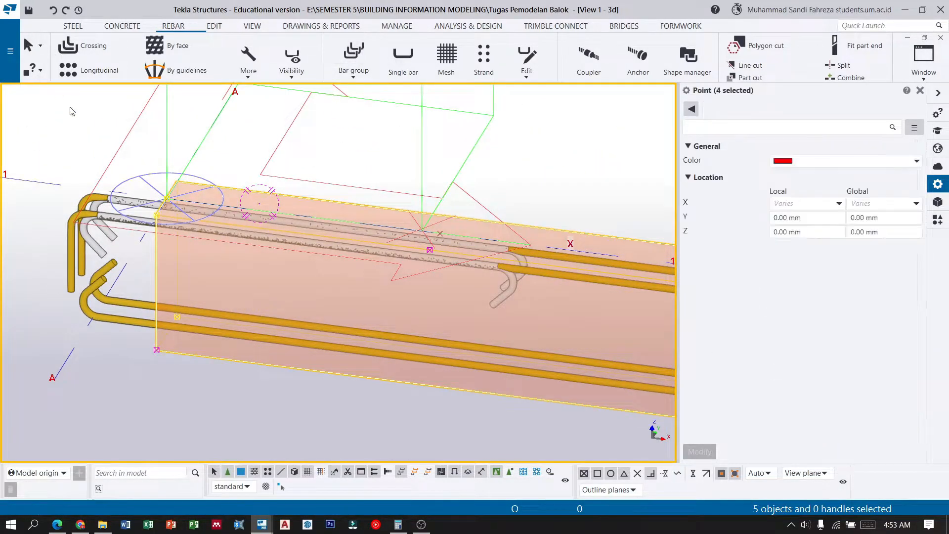
Set the End cover thickness of the Tul Tumpuan bar group to -240 mm and apply the change
{"action": "left_click", "coordinate": [104, 250]}
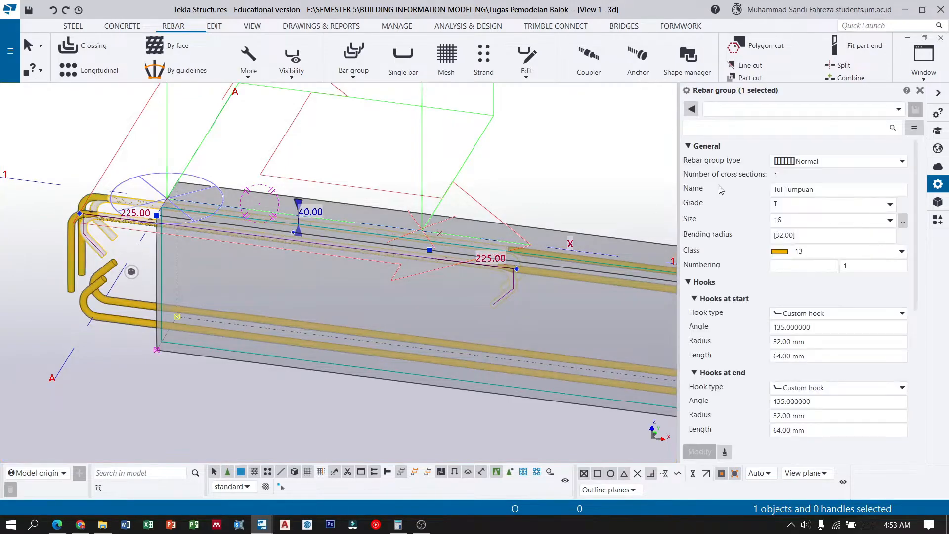
{"action": "left_click", "coordinate": [818, 187]}
{"action": "scroll", "coordinate": [769, 211], "scroll_direction": "down", "scroll_amount": 1}
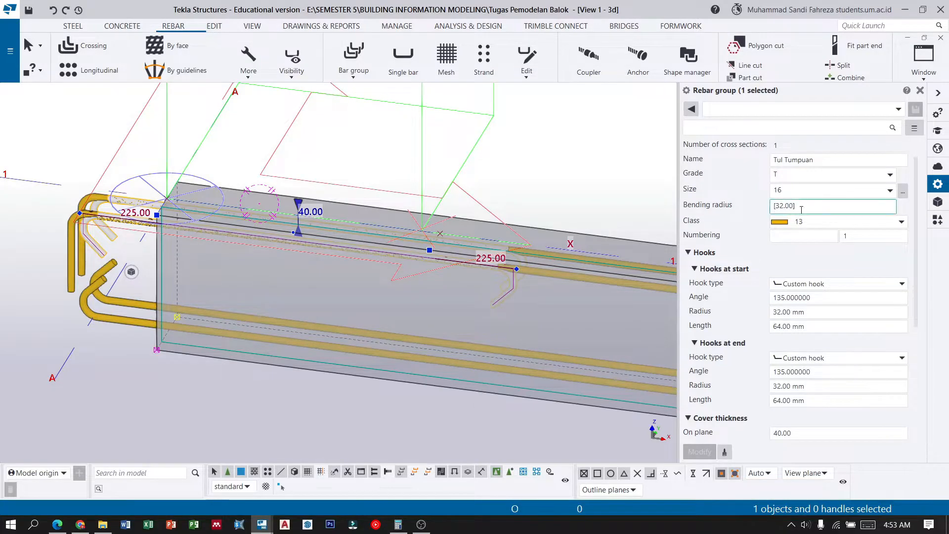
{"action": "scroll", "coordinate": [769, 211], "scroll_direction": "down", "scroll_amount": 1}
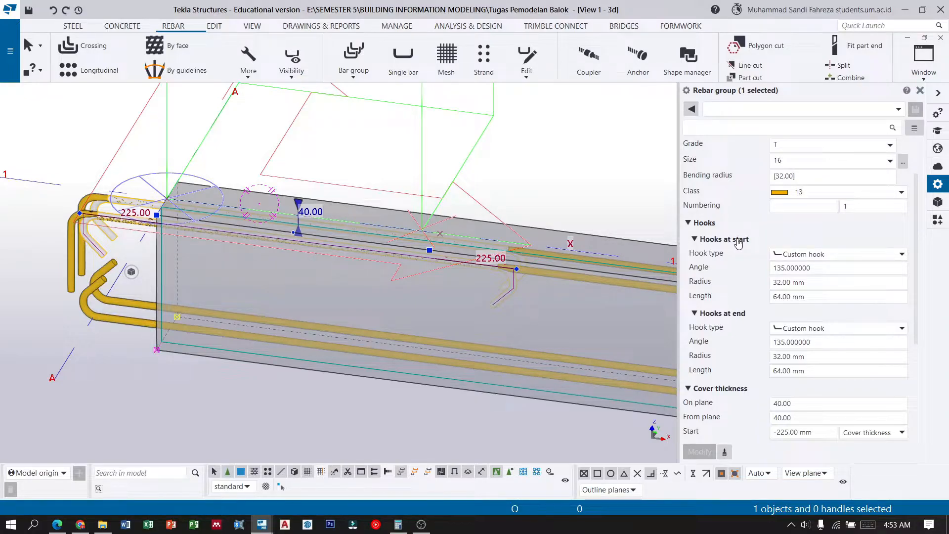
{"action": "scroll", "coordinate": [738, 243], "scroll_direction": "down", "scroll_amount": 1}
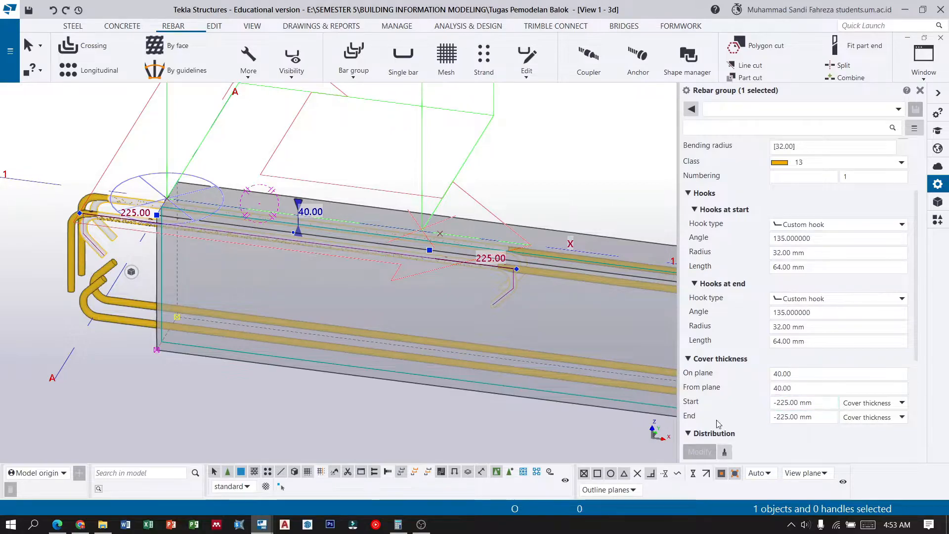
{"action": "left_click_drag", "start_coordinate": [789, 417], "coordinate": [781, 416]}
{"action": "type", "text": "40"}
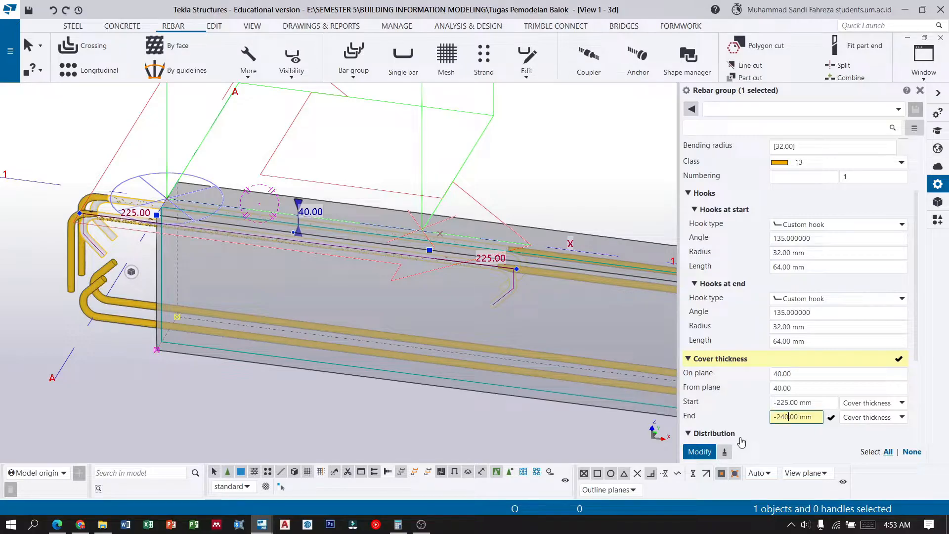
{"action": "scroll", "coordinate": [794, 281], "scroll_direction": "up", "scroll_amount": 3}
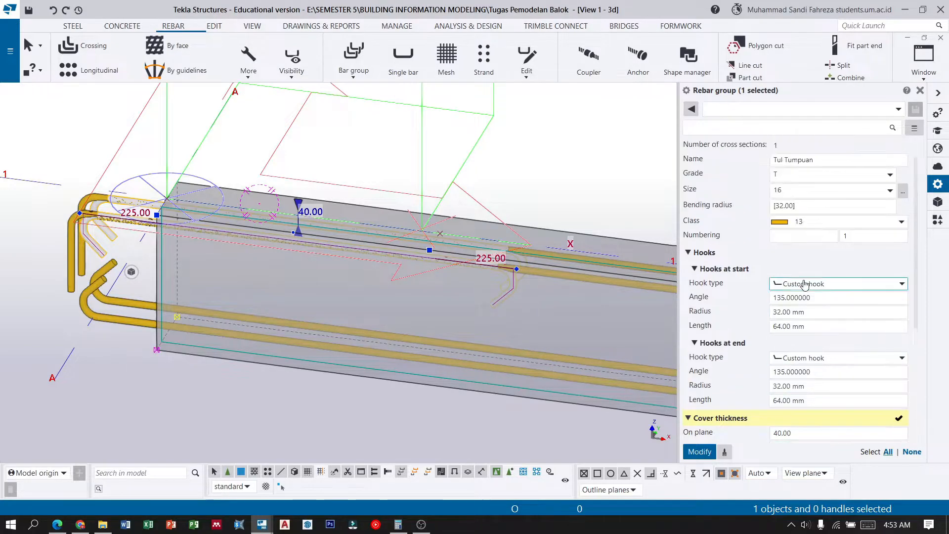
{"action": "scroll", "coordinate": [794, 277], "scroll_direction": "down", "scroll_amount": 3}
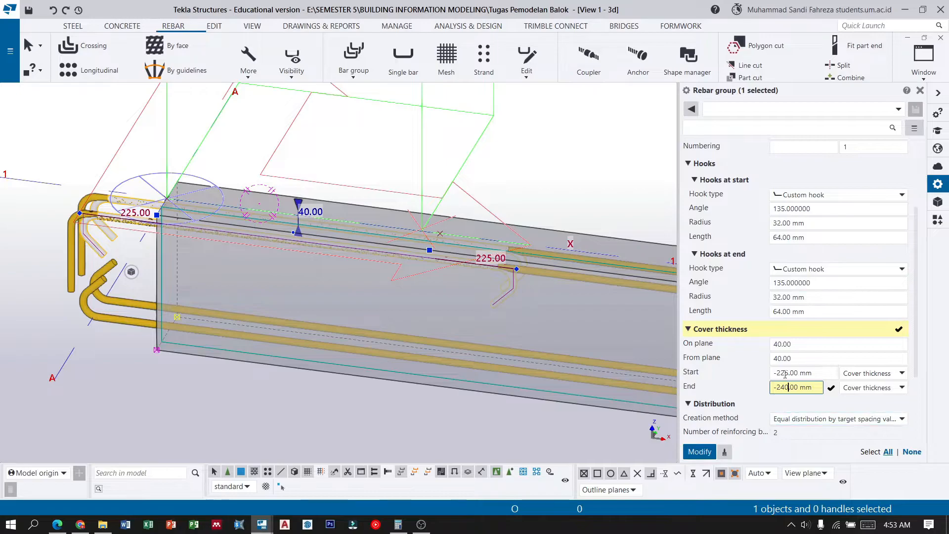
{"action": "left_click", "coordinate": [701, 452]}
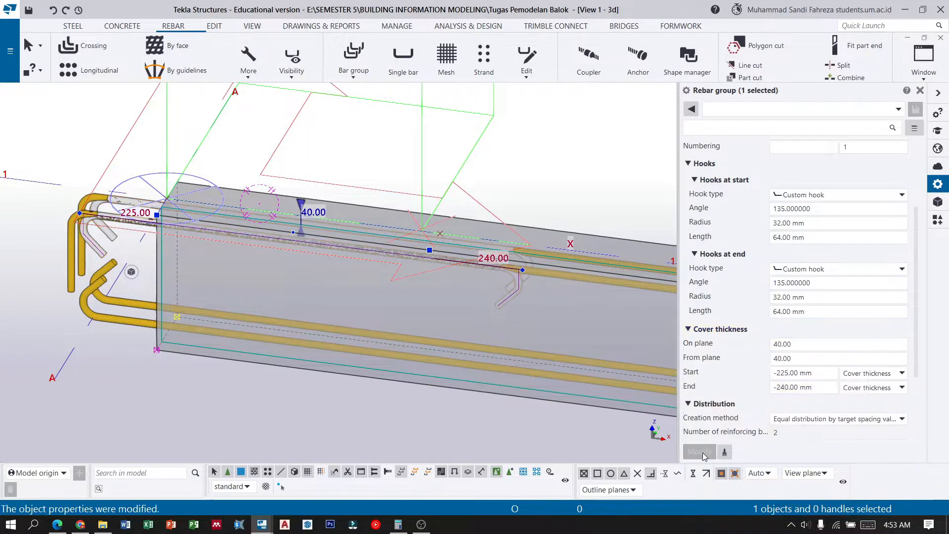
{"action": "left_click", "coordinate": [27, 49]}
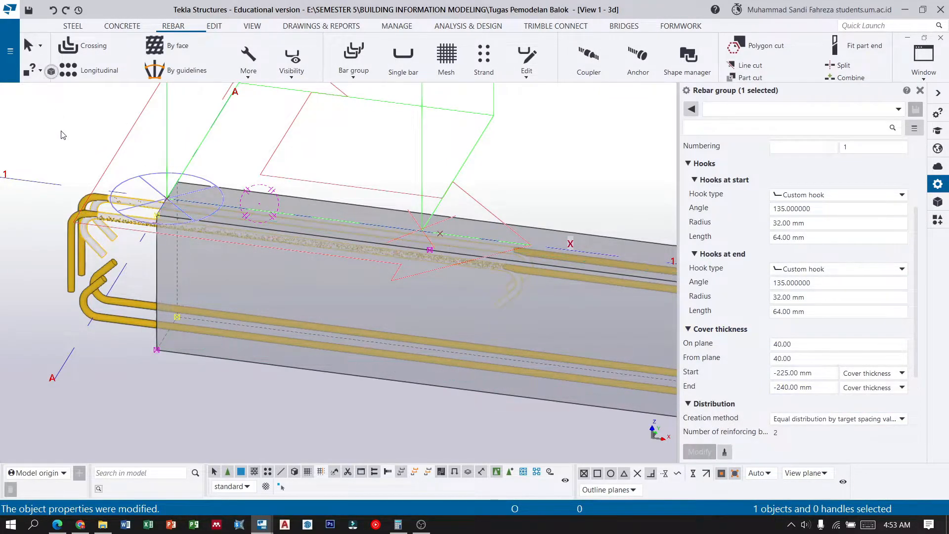
{"action": "left_click", "coordinate": [62, 133]}
{"action": "left_click", "coordinate": [265, 165]}
Select the Tul Tumpuan bar group at its grid A hooks and move it linearly with dX 0, dY 0 and dZ -25 mm
{"action": "scroll", "coordinate": [64, 239], "scroll_direction": "up", "scroll_amount": 3}
{"action": "middle_click_drag", "start_coordinate": [98, 216], "coordinate": [230, 178], "text": "ctrl"}
{"action": "scroll", "coordinate": [106, 165], "scroll_direction": "up", "scroll_amount": 2}
{"action": "middle_click_drag", "start_coordinate": [135, 183], "coordinate": [32, 183], "text": "ctrl"}
{"action": "scroll", "coordinate": [124, 262], "scroll_direction": "down", "scroll_amount": 2}
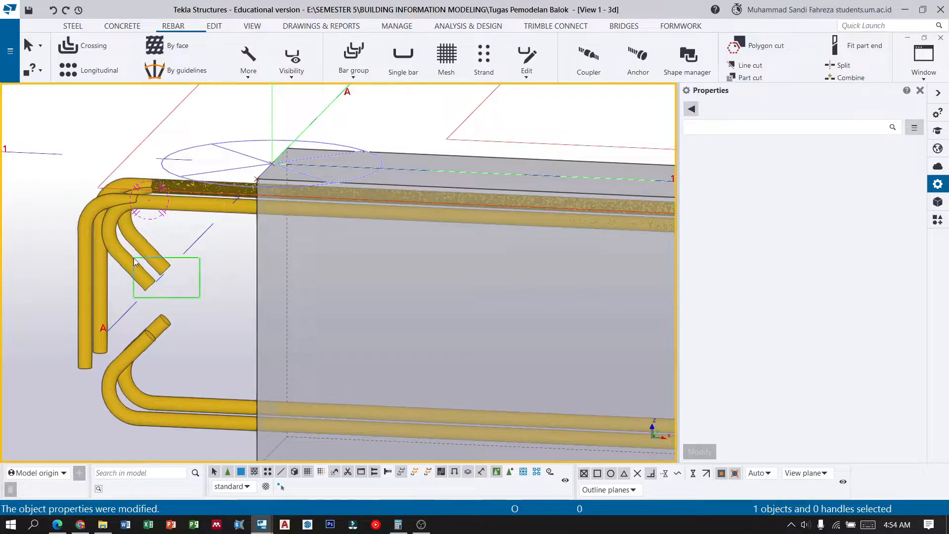
{"action": "left_click_drag", "start_coordinate": [137, 262], "coordinate": [133, 257]}
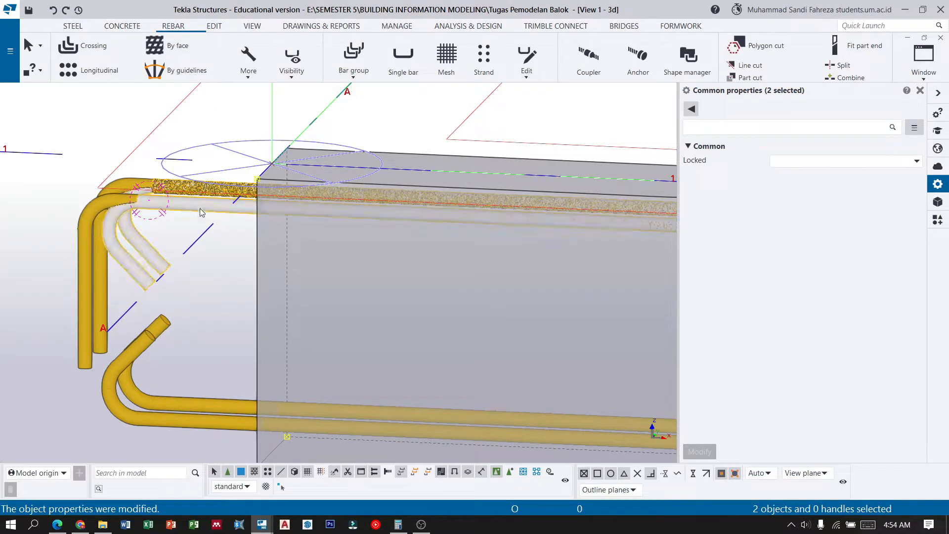
{"action": "left_click", "coordinate": [213, 28]}
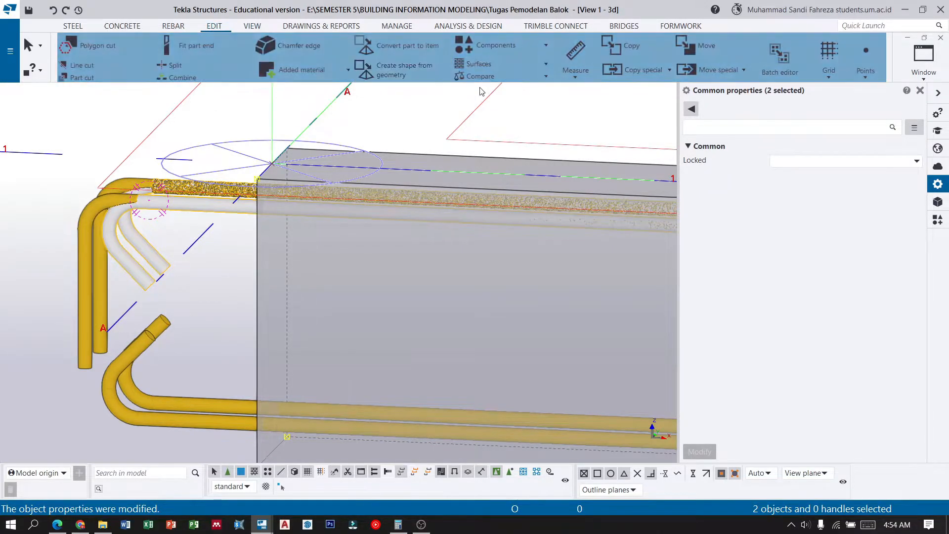
{"action": "left_click", "coordinate": [735, 72]}
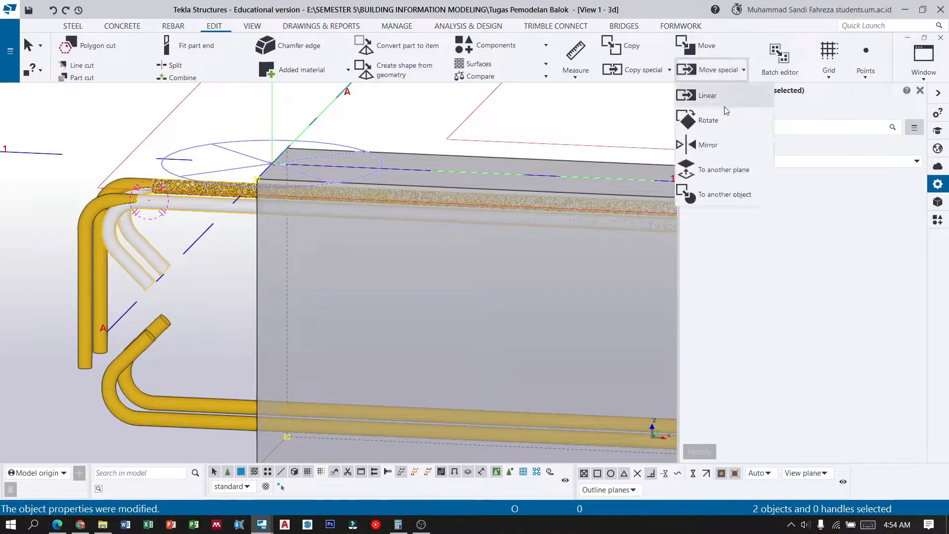
{"action": "left_click", "coordinate": [707, 95]}
{"action": "double_click", "coordinate": [115, 189]}
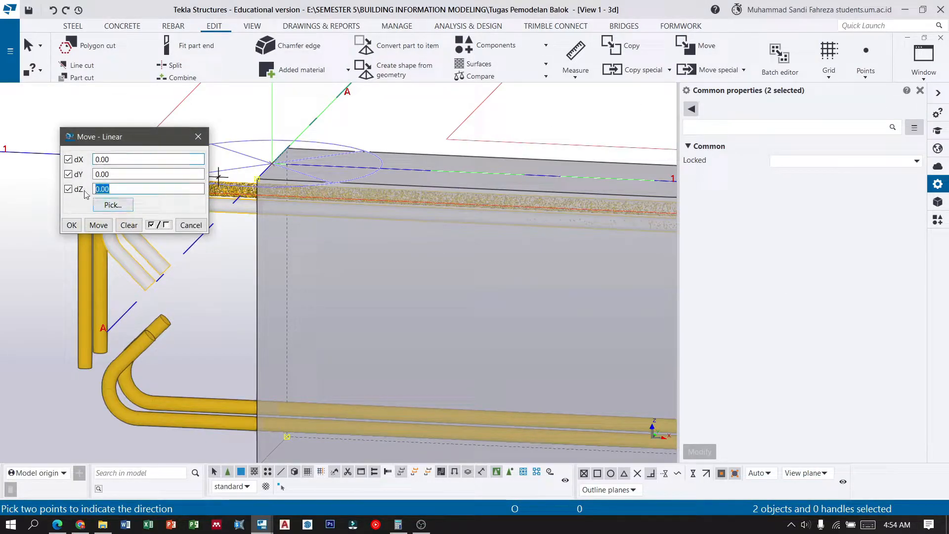
{"action": "type", "text": "-25"}
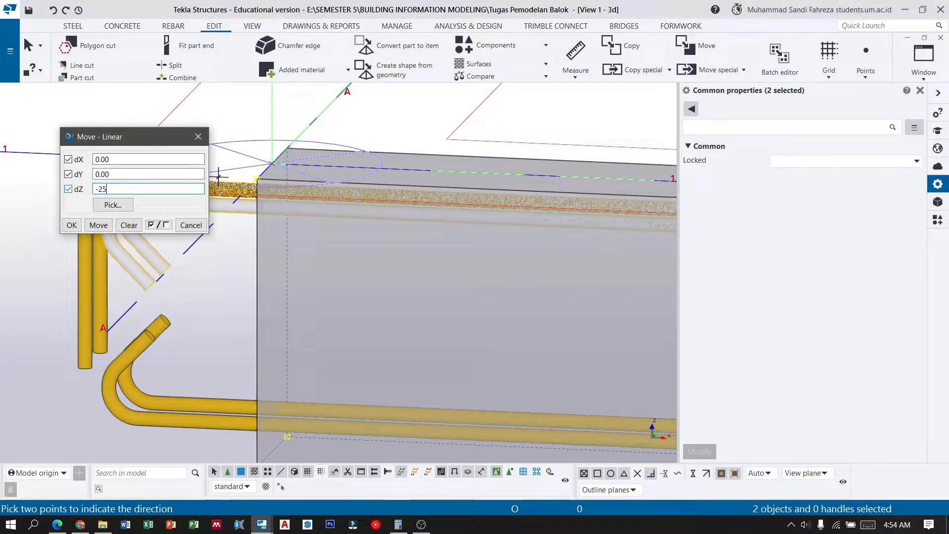
{"action": "left_click", "coordinate": [105, 225]}
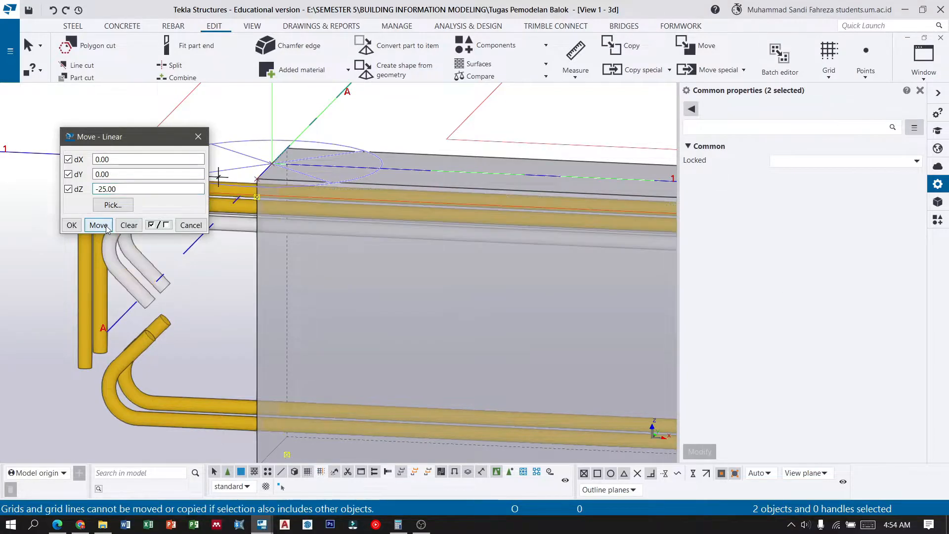
{"action": "left_click", "coordinate": [71, 225]}
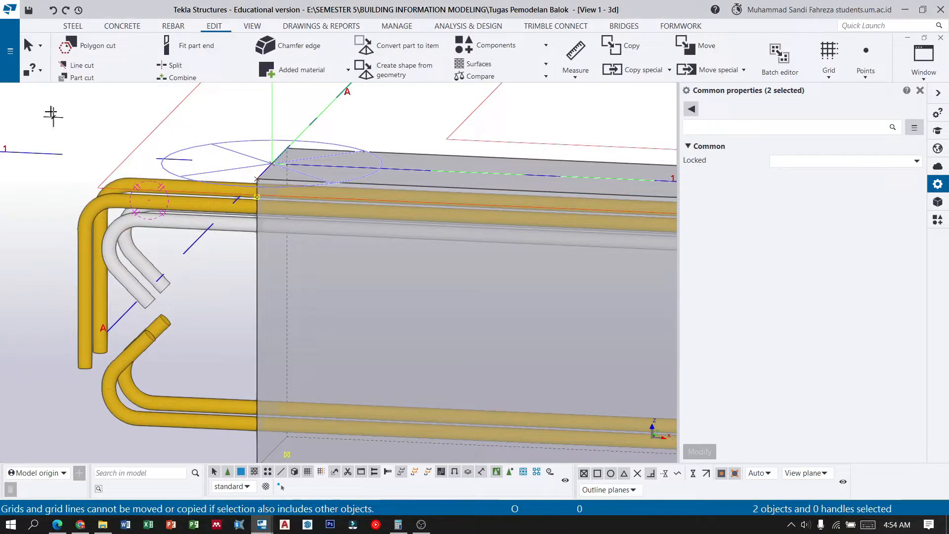
{"action": "left_click", "coordinate": [32, 52]}
{"action": "left_click", "coordinate": [50, 123]}
{"action": "scroll", "coordinate": [127, 132], "scroll_direction": "down", "scroll_amount": 5}
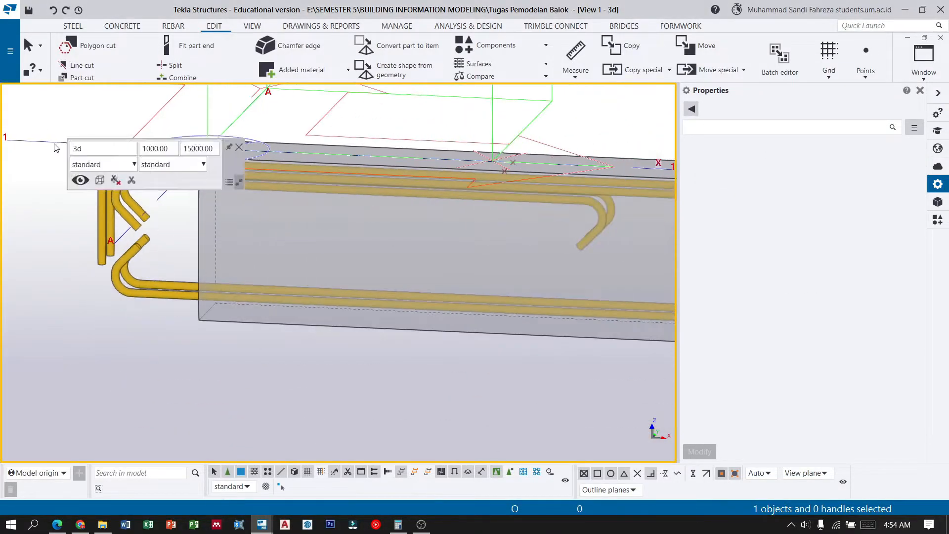
{"action": "middle_click_drag", "start_coordinate": [110, 201], "coordinate": [95, 241], "text": "ctrl"}
{"action": "scroll", "coordinate": [96, 240], "scroll_direction": "down", "scroll_amount": 2}
{"action": "scroll", "coordinate": [297, 214], "scroll_direction": "up", "scroll_amount": 2}
{"action": "scroll", "coordinate": [314, 209], "scroll_direction": "down", "scroll_amount": 1}
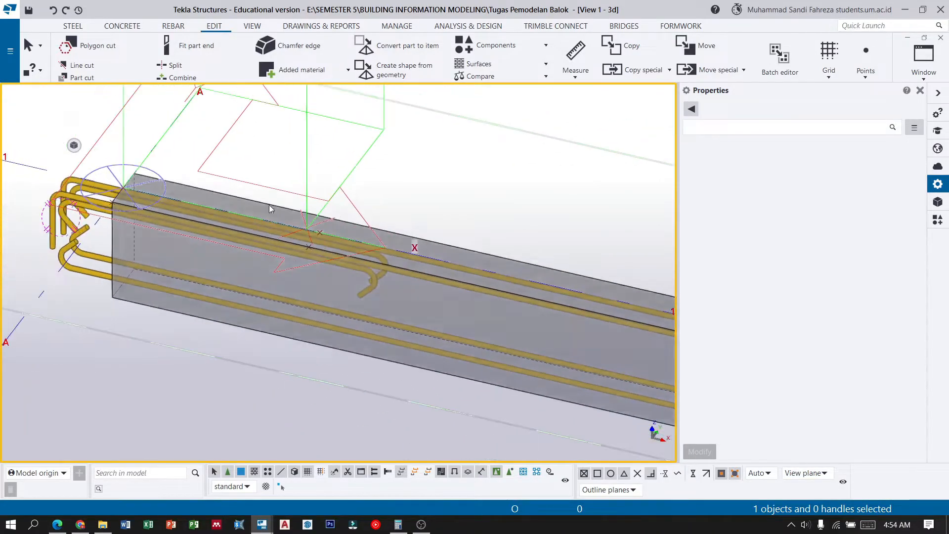
Place a single bar in the beam along its top centreline from grid A to the 750 mm point and end the command
{"action": "scroll", "coordinate": [65, 191], "scroll_direction": "up", "scroll_amount": 2}
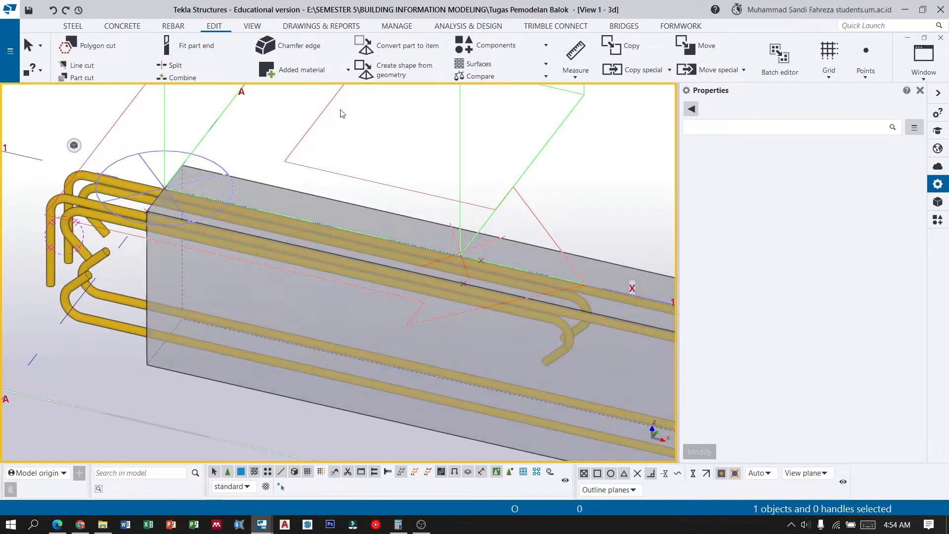
{"action": "left_click", "coordinate": [174, 26]}
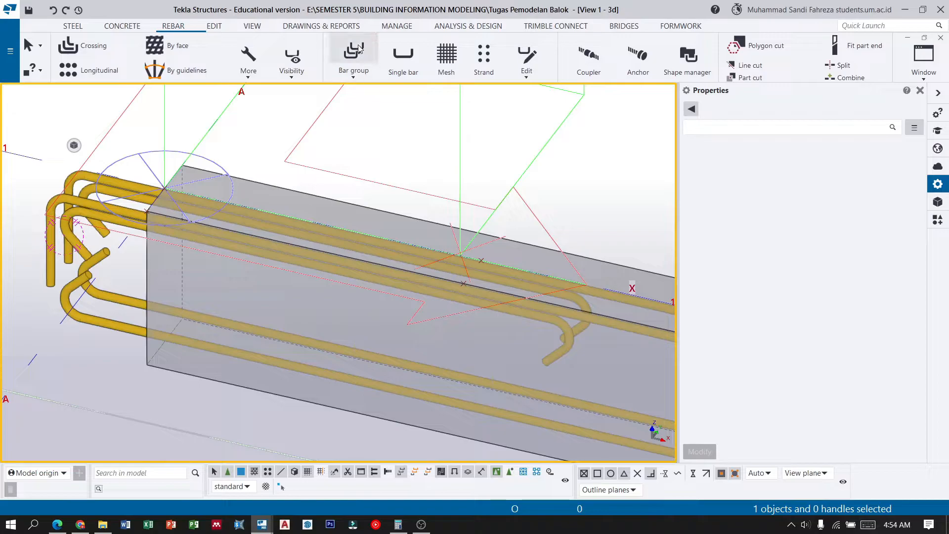
{"action": "left_click", "coordinate": [402, 70]}
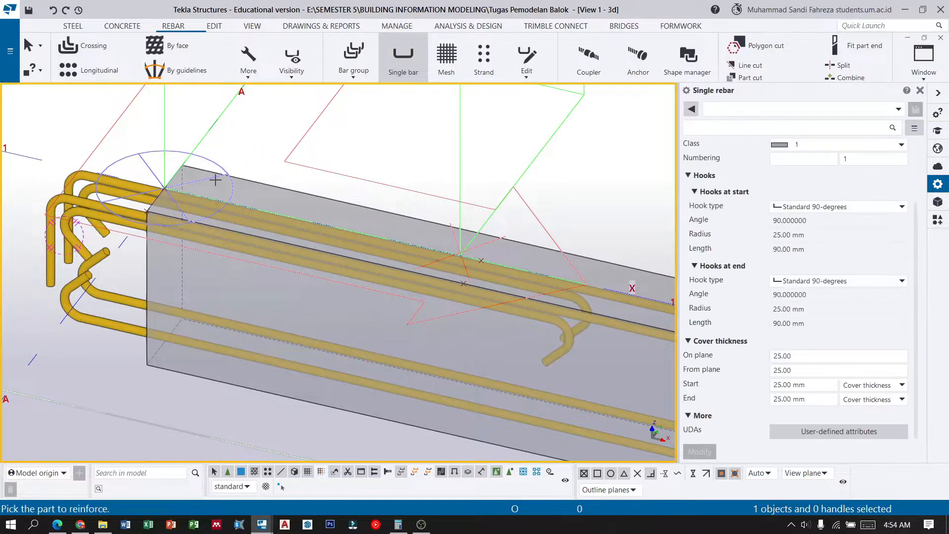
{"action": "scroll", "coordinate": [183, 196], "scroll_direction": "up", "scroll_amount": 3}
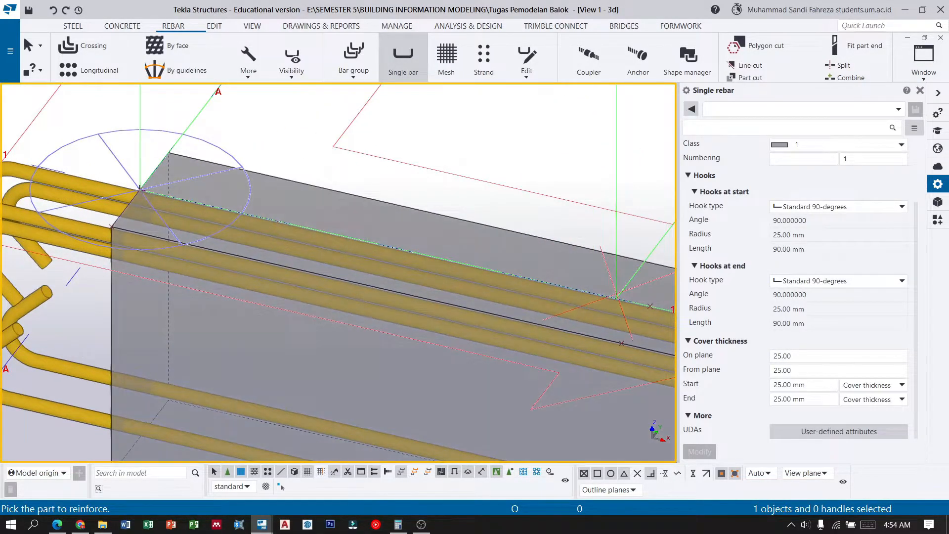
{"action": "left_click", "coordinate": [112, 299]}
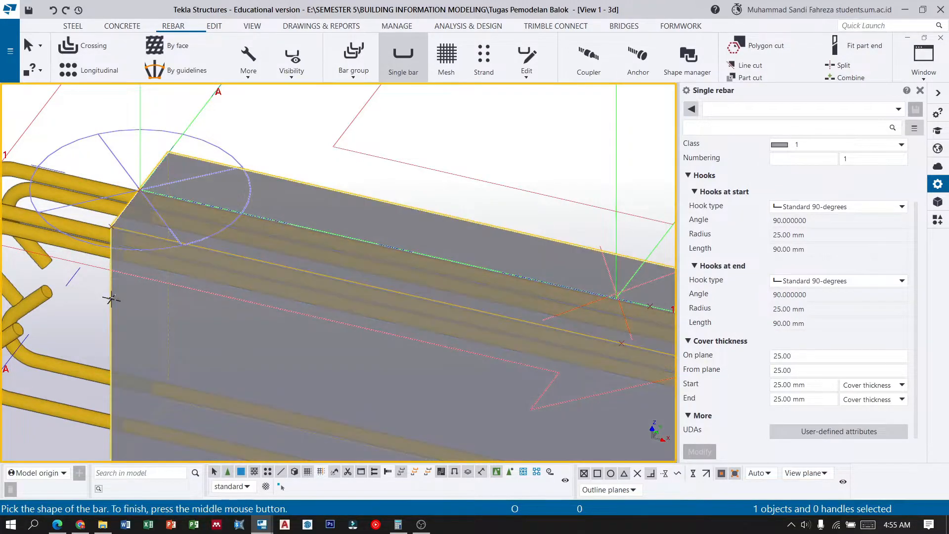
{"action": "left_click", "coordinate": [140, 190]}
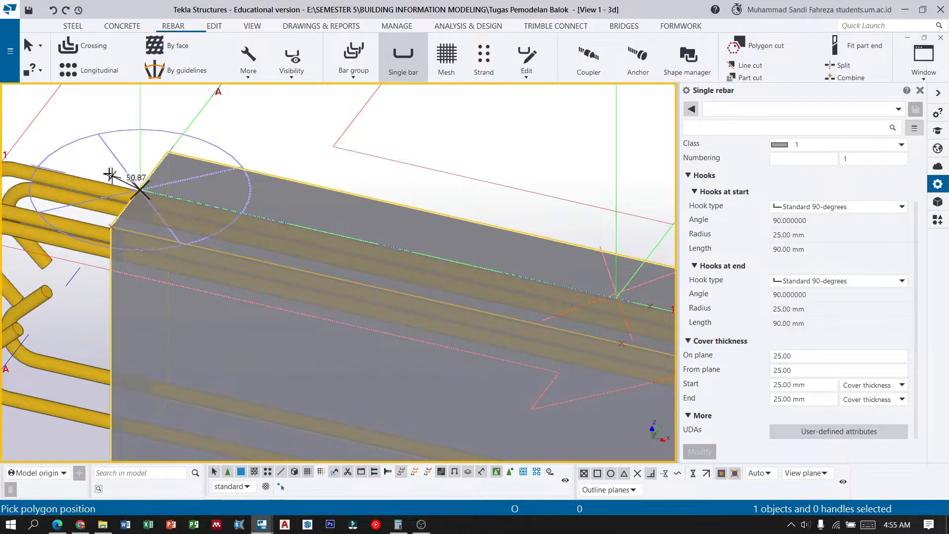
{"action": "scroll", "coordinate": [81, 184], "scroll_direction": "down", "scroll_amount": 4}
{"action": "scroll", "coordinate": [252, 242], "scroll_direction": "up", "scroll_amount": 2}
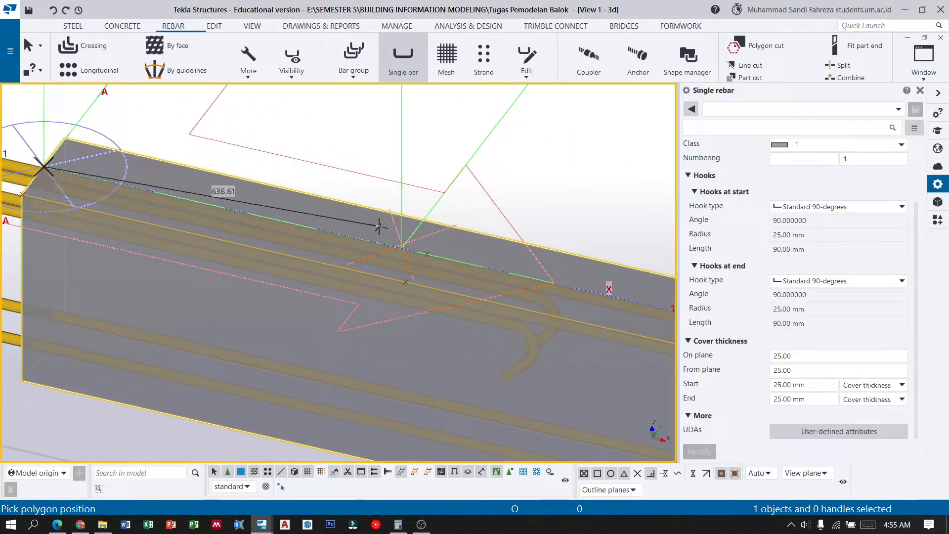
{"action": "left_click", "coordinate": [426, 254]}
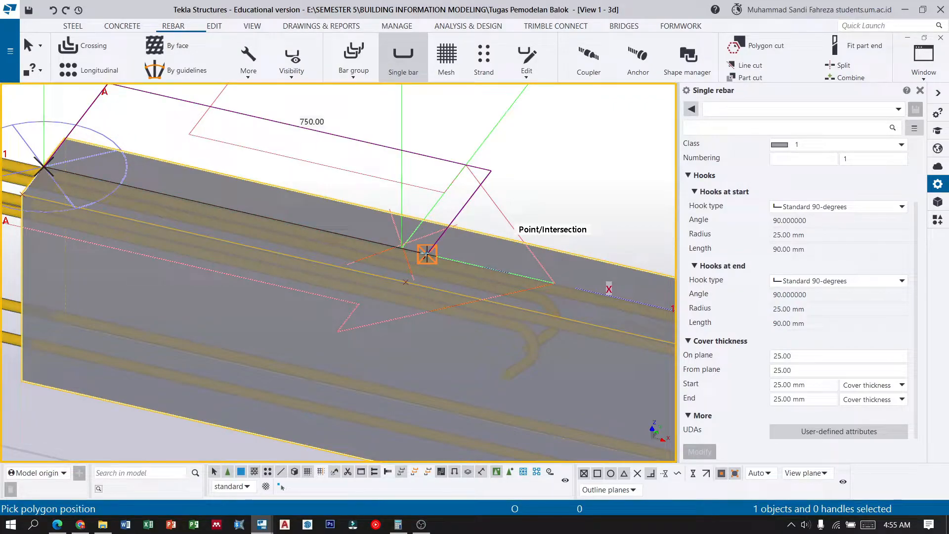
{"action": "middle_click", "coordinate": [426, 254]}
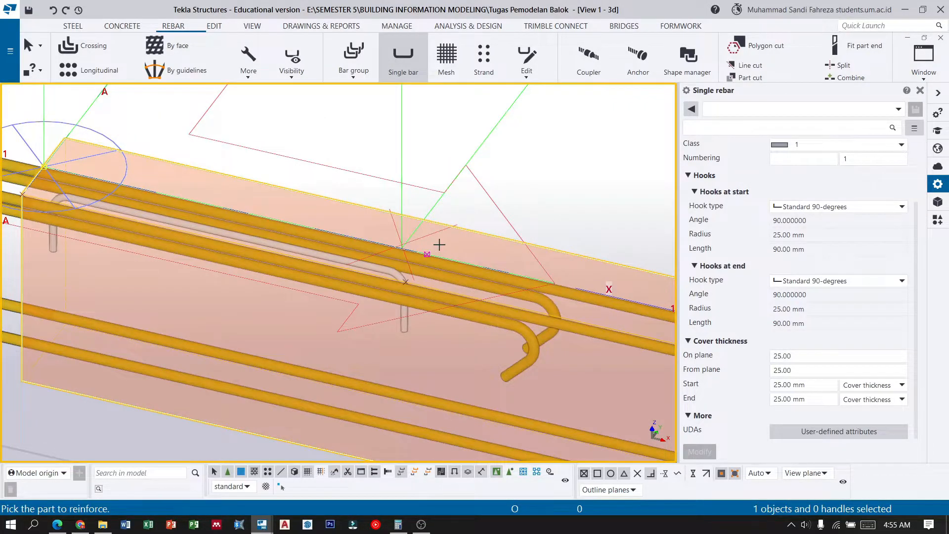
{"action": "scroll", "coordinate": [291, 216], "scroll_direction": "down", "scroll_amount": 3}
{"action": "middle_click_drag", "start_coordinate": [156, 222], "coordinate": [380, 210], "text": "ctrl"}
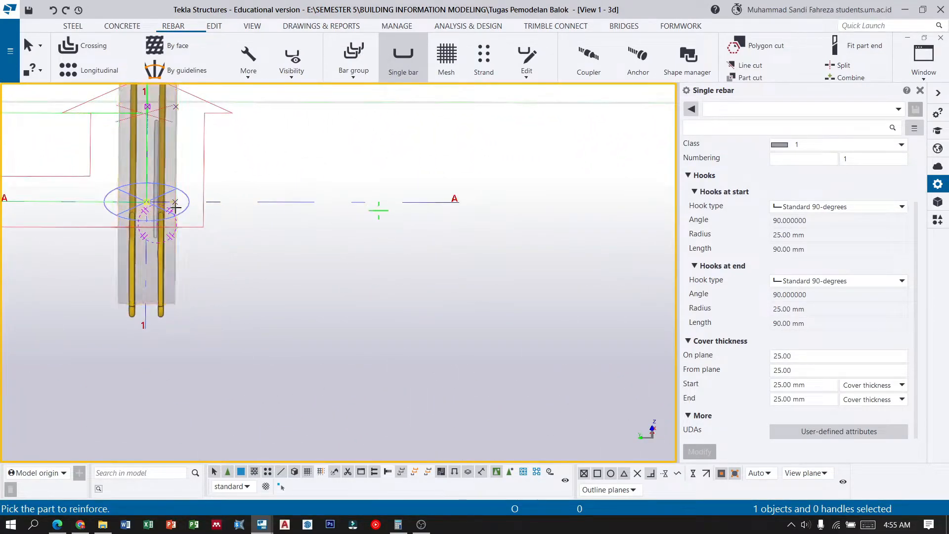
{"action": "scroll", "coordinate": [165, 209], "scroll_direction": "up", "scroll_amount": 4}
{"action": "middle_click_drag", "start_coordinate": [161, 209], "coordinate": [287, 262], "text": "ctrl"}
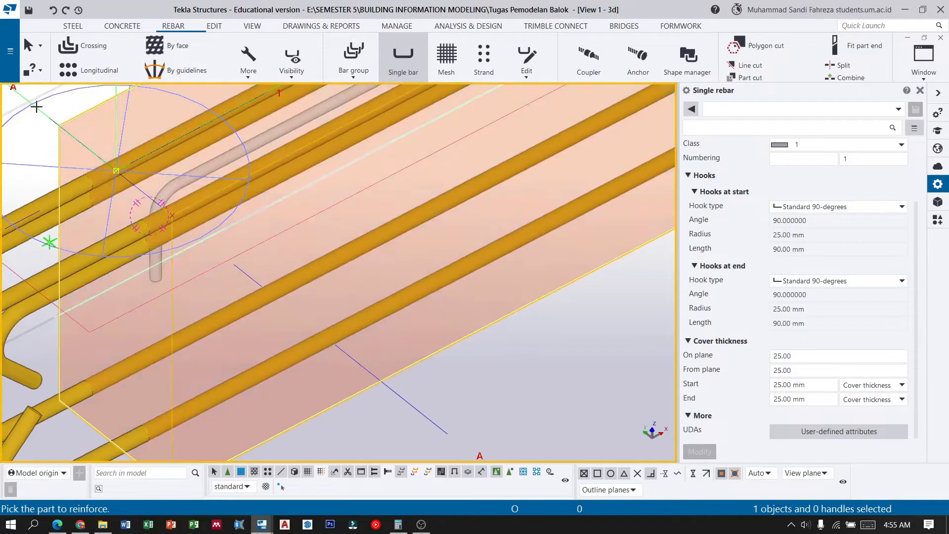
{"action": "key", "text": "Escape"}
Select the new single bar at its grid A end and name it Tul Tunggal Atas
{"action": "left_click", "coordinate": [480, 381]}
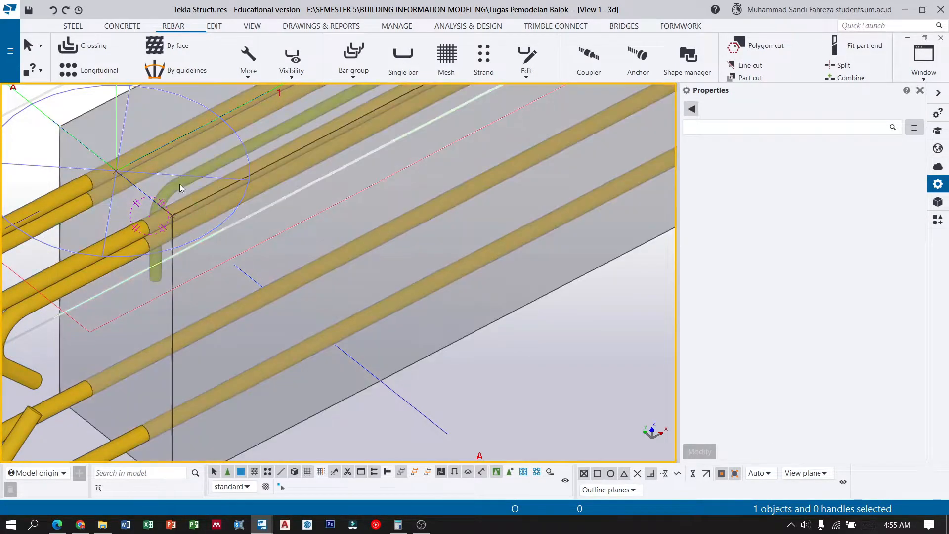
{"action": "left_click", "coordinate": [179, 184]}
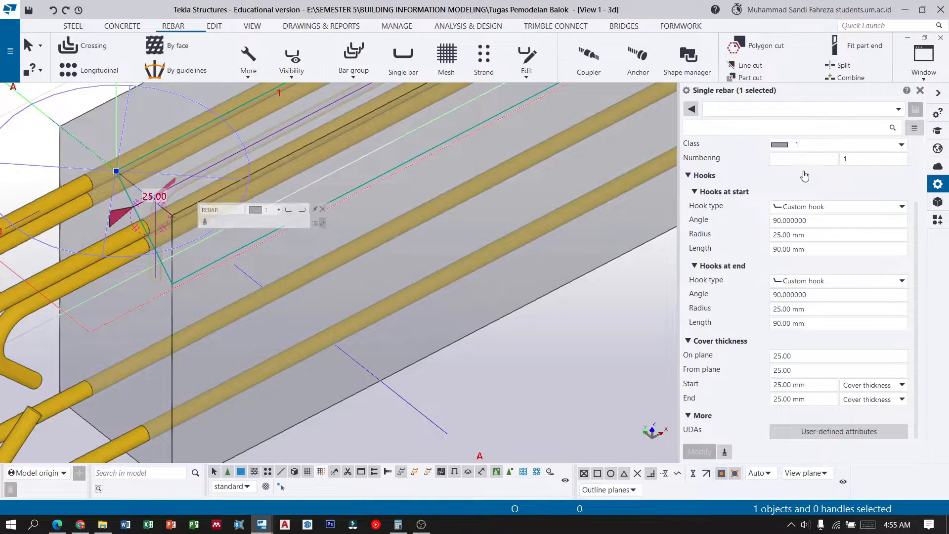
{"action": "scroll", "coordinate": [804, 175], "scroll_direction": "up", "scroll_amount": 3}
{"action": "left_click", "coordinate": [796, 161]}
{"action": "left_click_drag", "start_coordinate": [796, 161], "coordinate": [765, 168]}
{"action": "type", "text": "T"}
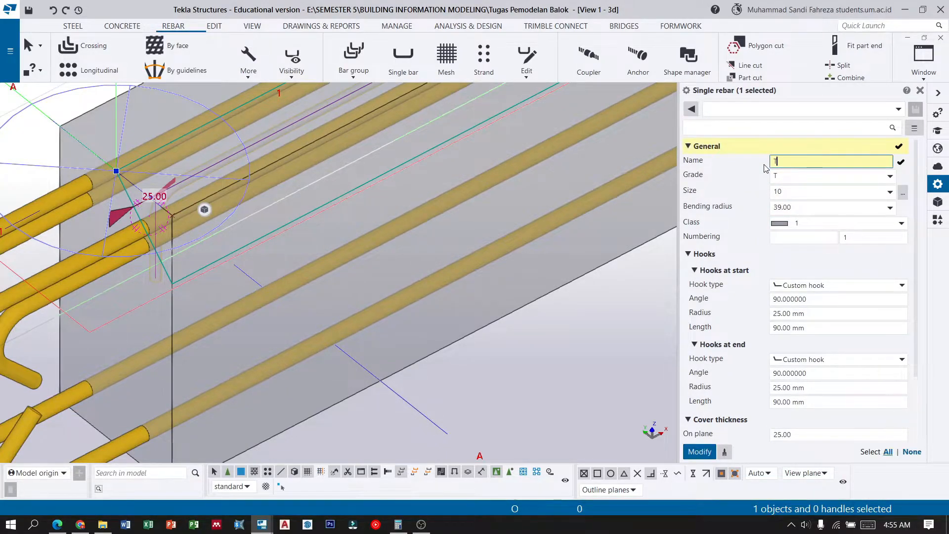
{"action": "type", "text": "ul Tunggal Atas"}
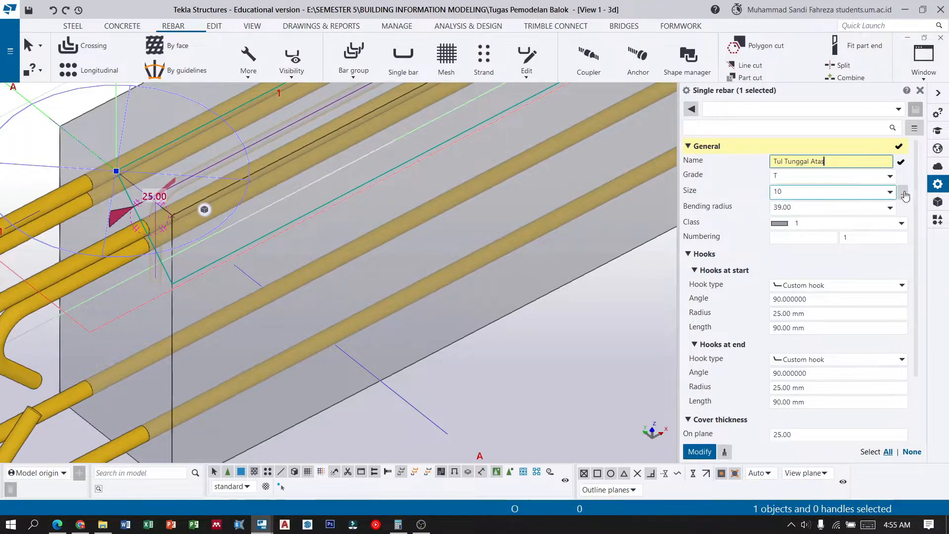
Choose the grade T, size 16 main rebar with 32.00 bending radius for the single bar and set its class to 13
{"action": "left_click", "coordinate": [903, 193]}
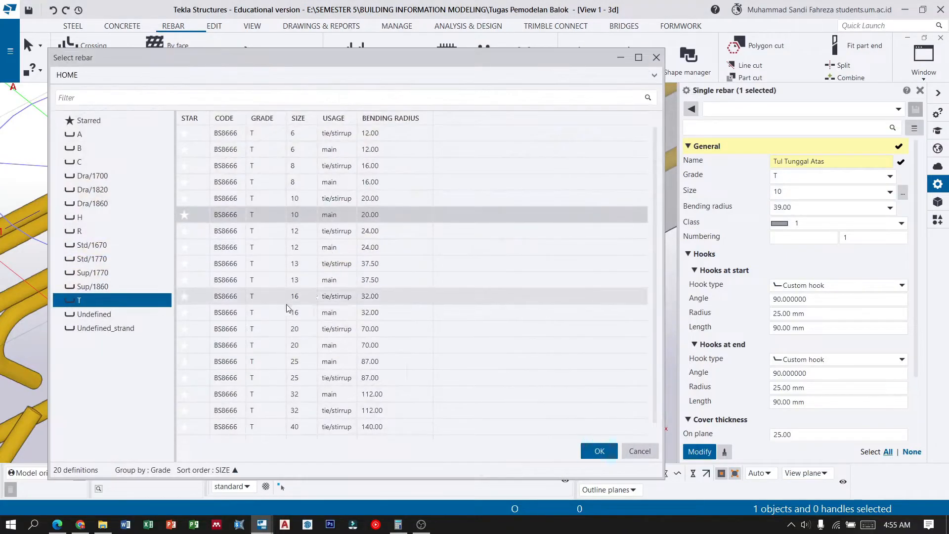
{"action": "left_click", "coordinate": [337, 314]}
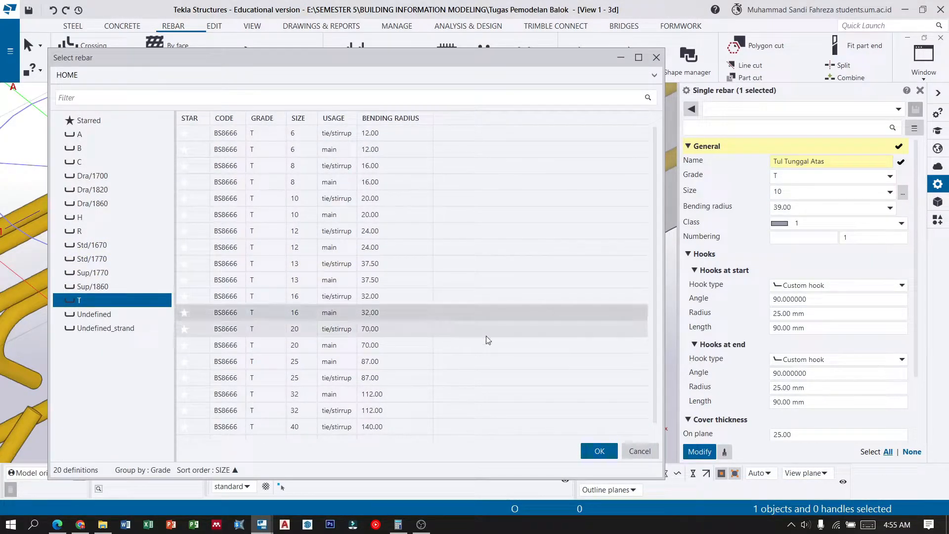
{"action": "left_click", "coordinate": [599, 451]}
{"action": "left_click", "coordinate": [822, 223]}
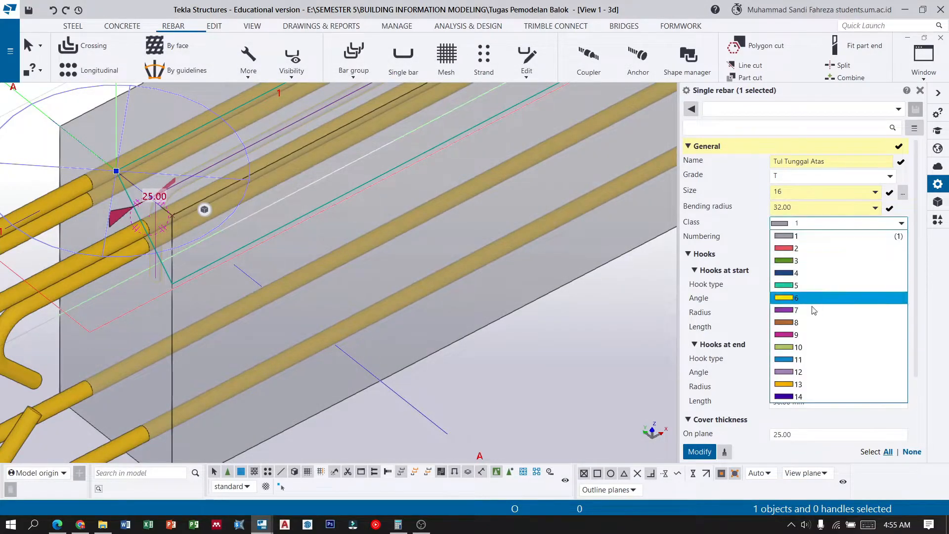
{"action": "left_click", "coordinate": [807, 384]}
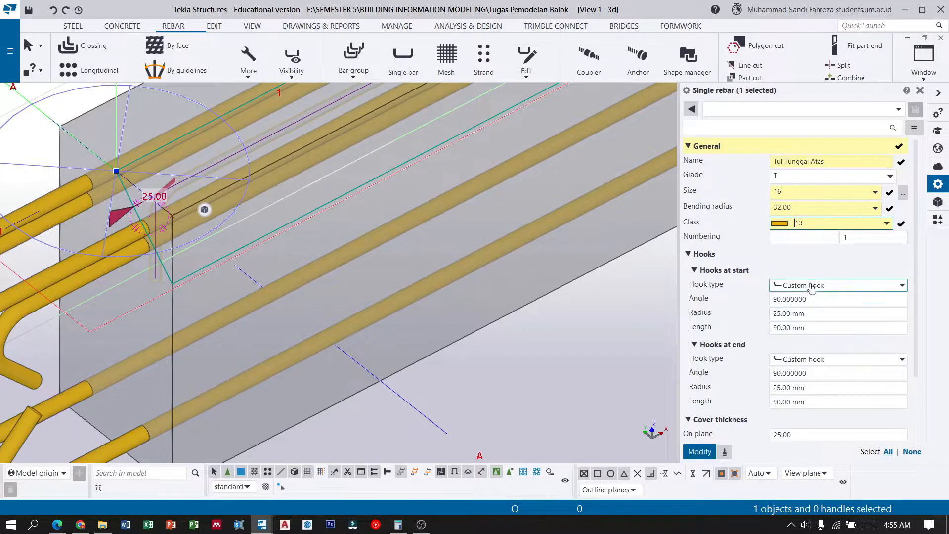
Set the single bar's start hook radius to 32 mm and its length to 192 mm, keeping the custom hook type
{"action": "left_click", "coordinate": [840, 287]}
{"action": "left_click", "coordinate": [839, 285]}
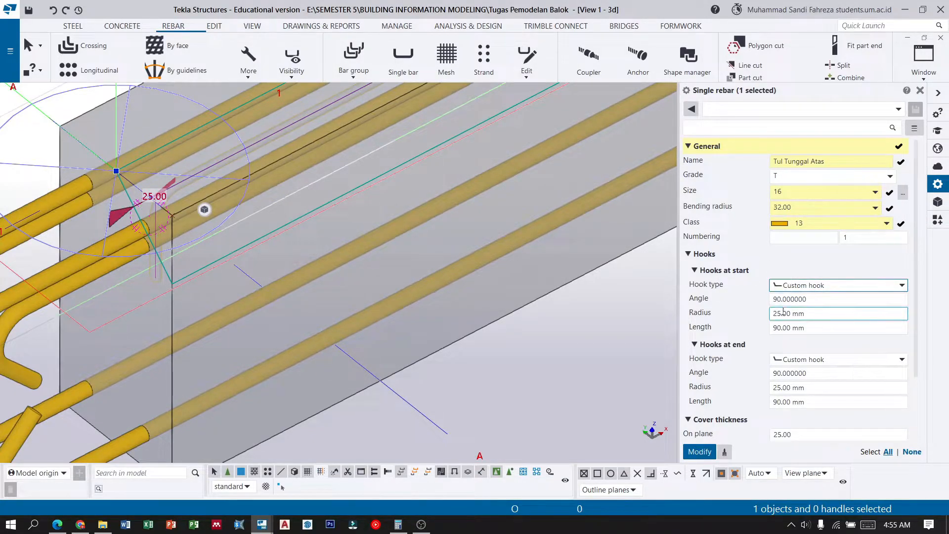
{"action": "left_click_drag", "start_coordinate": [781, 313], "coordinate": [774, 315]}
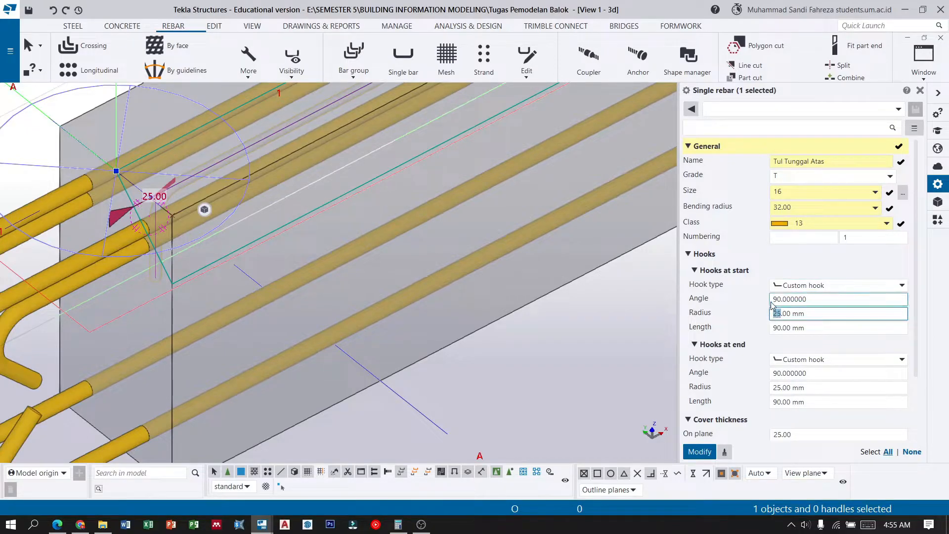
{"action": "type", "text": "32"}
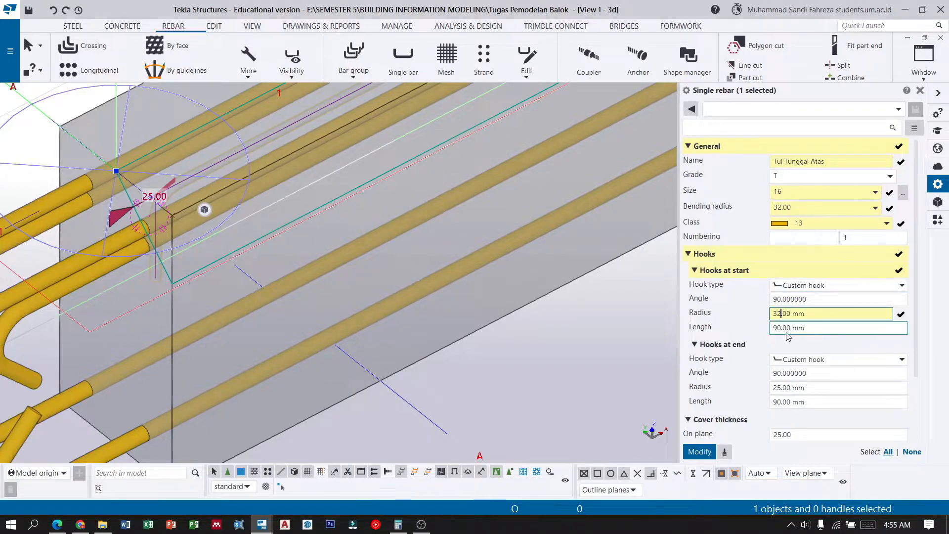
{"action": "left_click_drag", "start_coordinate": [781, 329], "coordinate": [774, 333]}
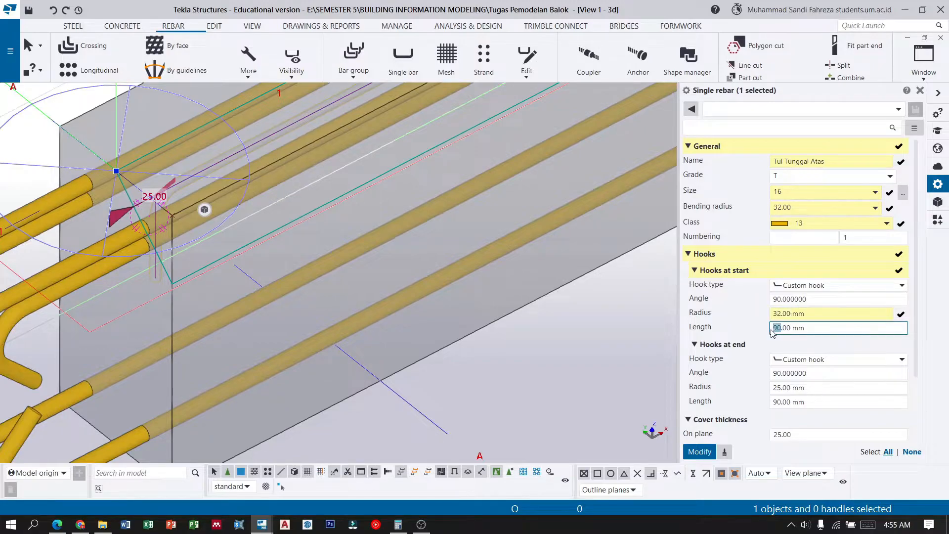
{"action": "type", "text": "192"}
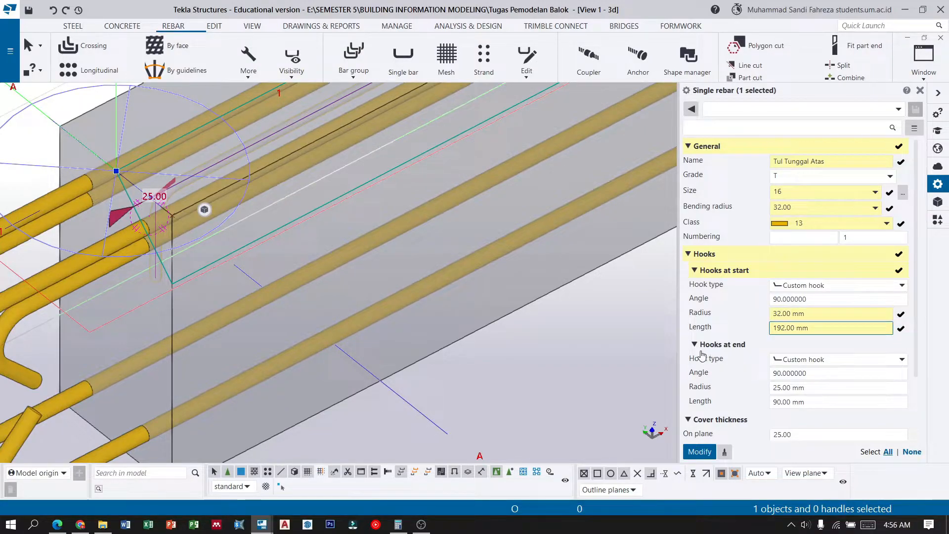
Set the hook at the end of the selected single bar to No hook
{"action": "left_click", "coordinate": [811, 361]}
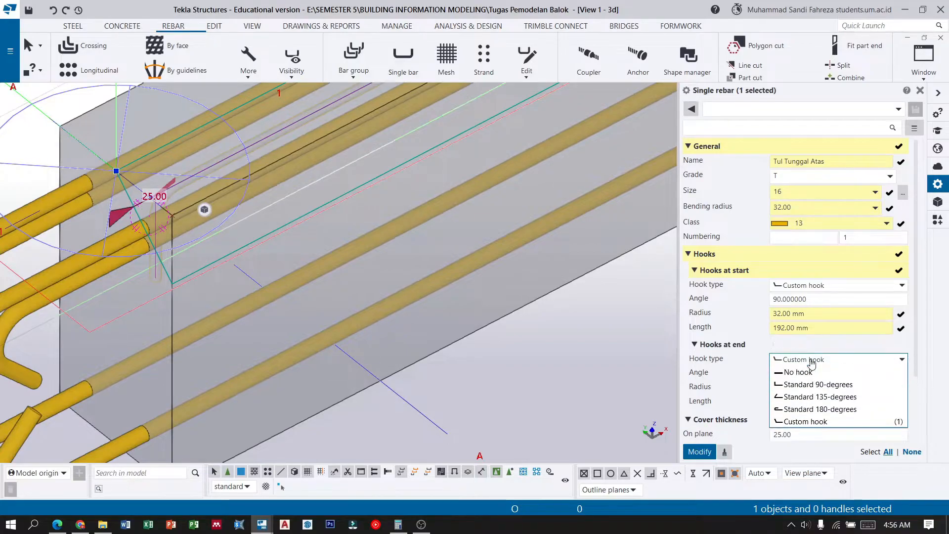
{"action": "left_click", "coordinate": [809, 373]}
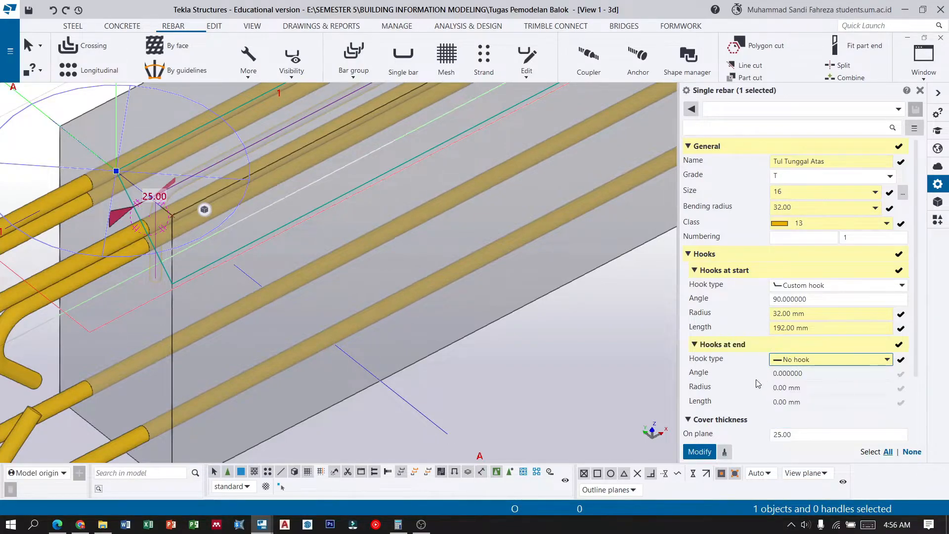
{"action": "left_click", "coordinate": [421, 524]}
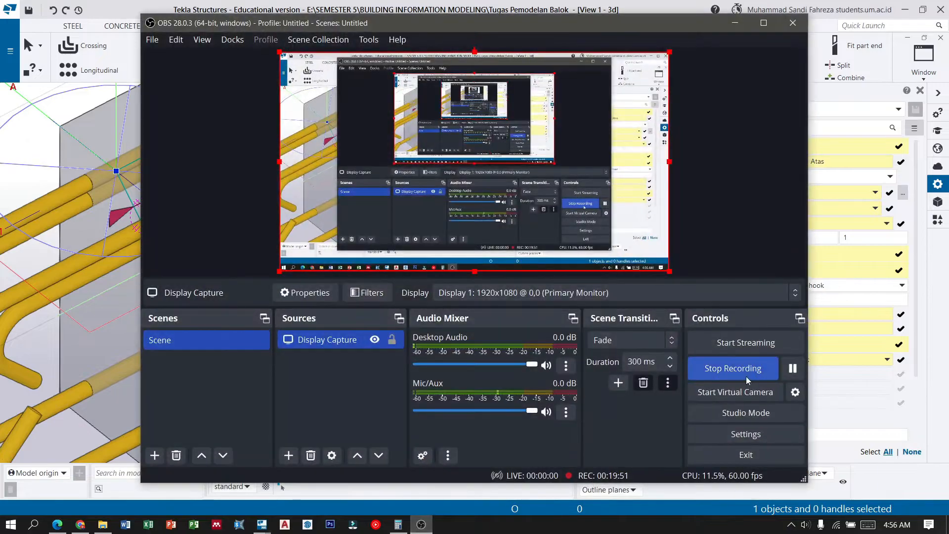
{"action": "left_click", "coordinate": [796, 374]}
{"action": "left_click", "coordinate": [734, 23]}
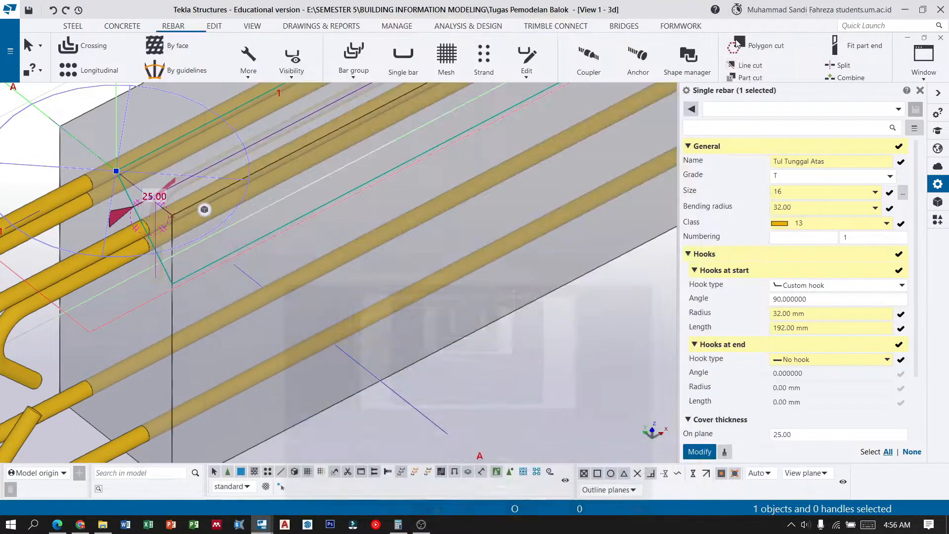
Set the selected bar's cover thickness to 40 mm both on plane and from plane
{"action": "scroll", "coordinate": [788, 359], "scroll_direction": "down", "scroll_amount": 2}
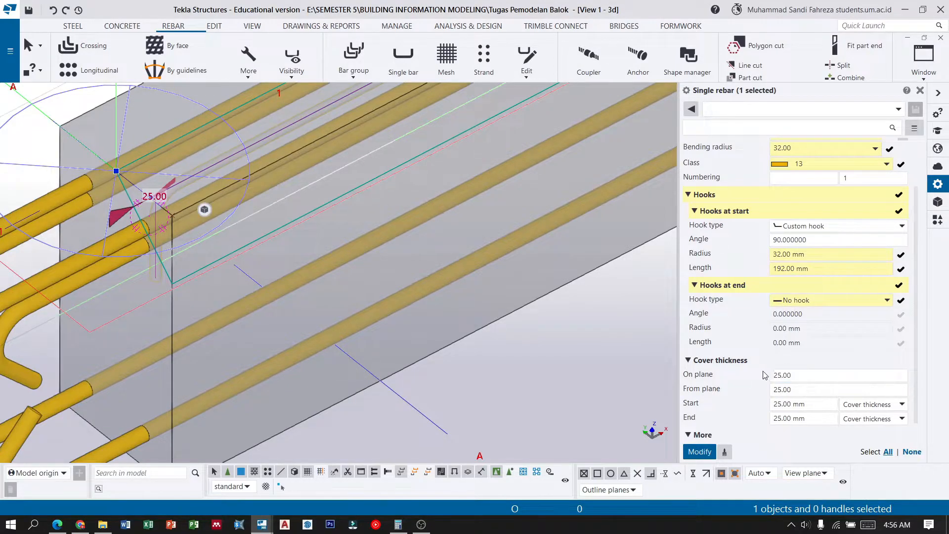
{"action": "left_click", "coordinate": [775, 375]}
{"action": "type", "text": "40"}
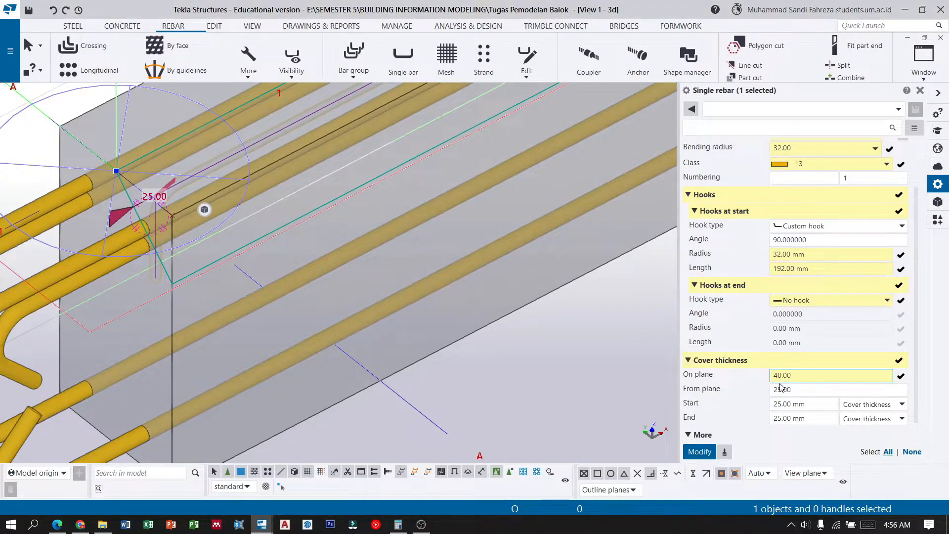
{"action": "left_click", "coordinate": [778, 388]}
{"action": "type", "text": "40"}
Set the bar's cover thickness to -258 mm at the start and -240 mm at the end, and apply the changed properties
{"action": "left_click", "coordinate": [782, 405]}
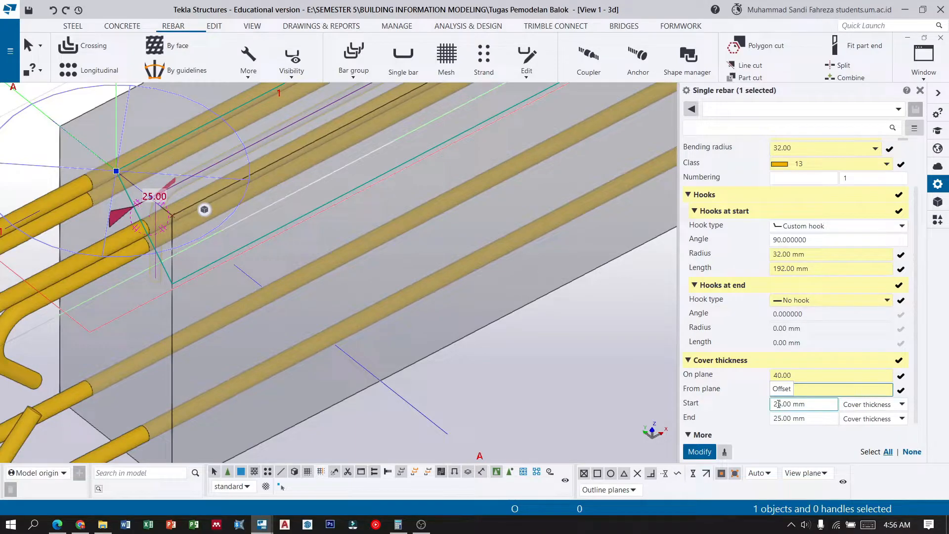
{"action": "left_click_drag", "start_coordinate": [782, 404], "coordinate": [770, 406]}
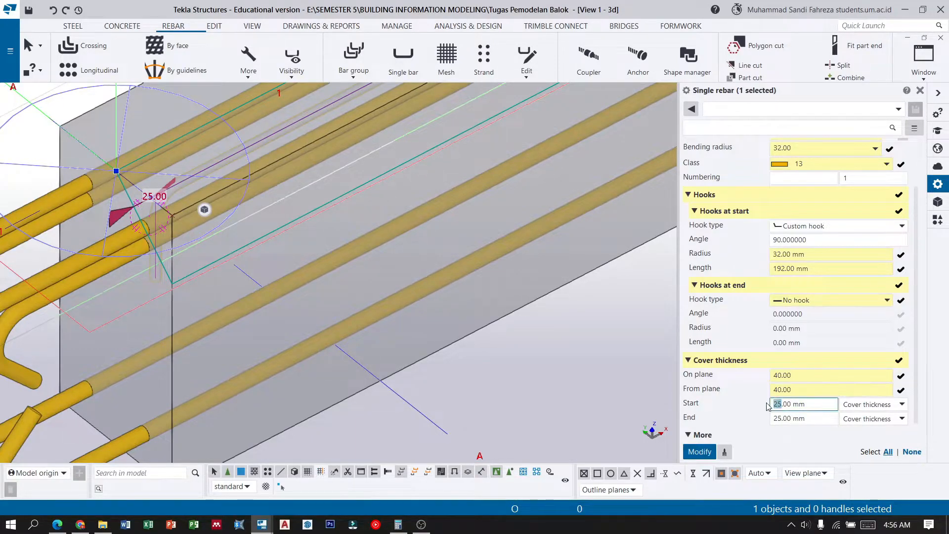
{"action": "type", "text": "-258"}
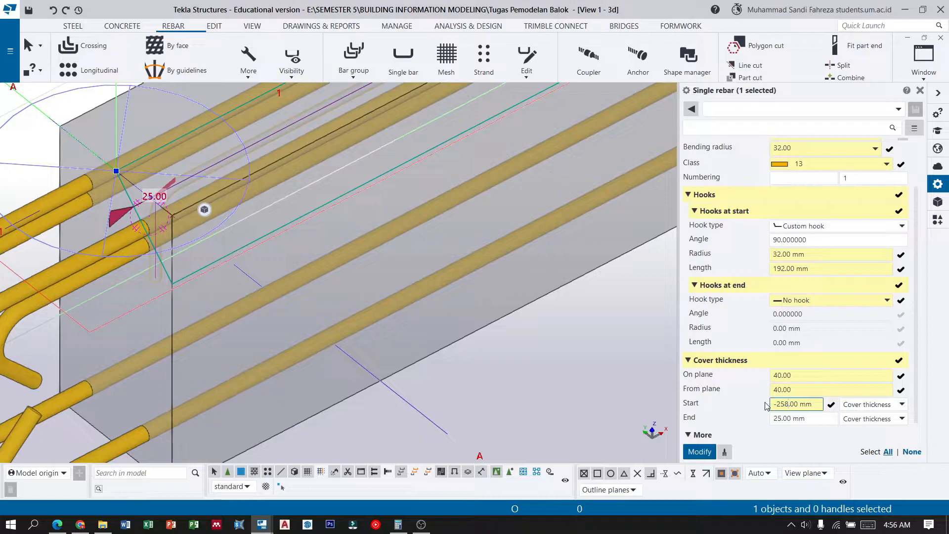
{"action": "left_click", "coordinate": [782, 418]}
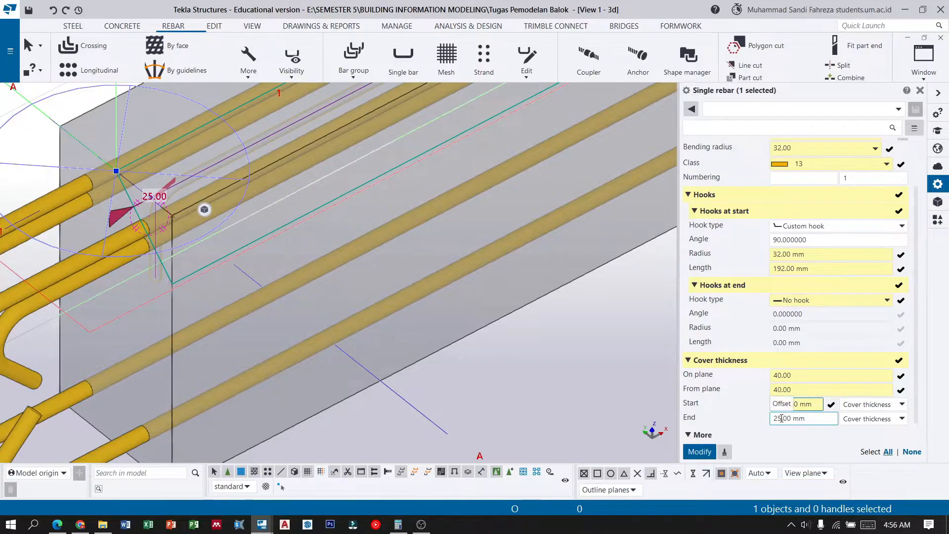
{"action": "left_click_drag", "start_coordinate": [782, 418], "coordinate": [771, 418]}
{"action": "type", "text": "-240"}
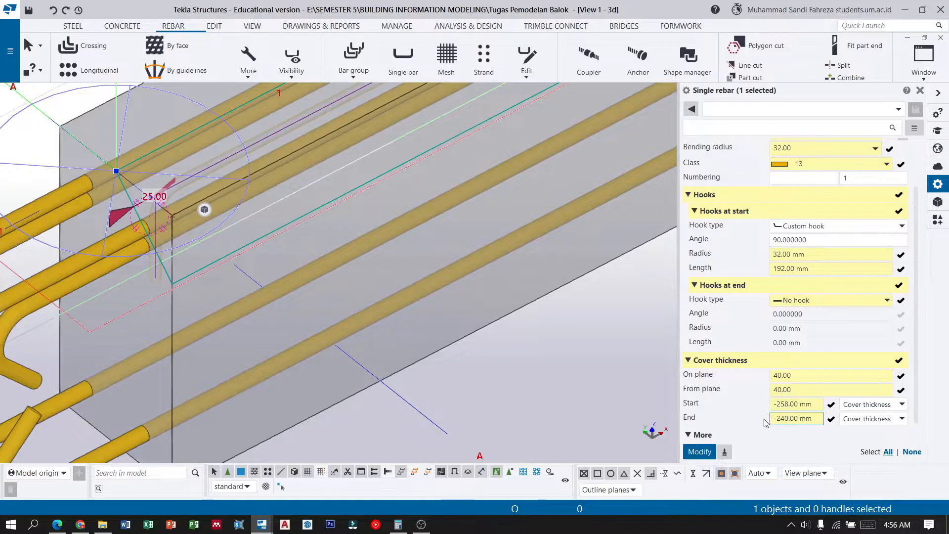
{"action": "left_click", "coordinate": [700, 451]}
{"action": "scroll", "coordinate": [594, 315], "scroll_direction": "down", "scroll_amount": 3}
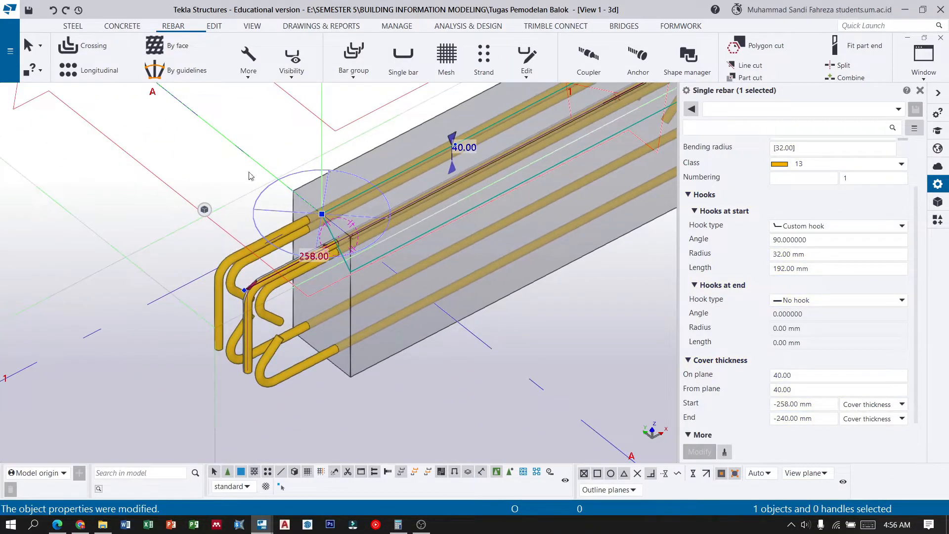
{"action": "left_click", "coordinate": [29, 46]}
Move the Tul Tunggal Atas bar linearly by 50 mm in Y, placing it between the two outer top bars
{"action": "scroll", "coordinate": [251, 301], "scroll_direction": "up", "scroll_amount": 3}
{"action": "mouse_move", "coordinate": [221, 301]}
{"action": "middle_mouse_down", "text": "ctrl"}
{"action": "mouse_move", "coordinate": [247, 316]}
{"action": "mouse_move", "coordinate": [262, 346]}
{"action": "mouse_move", "coordinate": [236, 383]}
{"action": "mouse_move", "coordinate": [221, 377]}
{"action": "middle_mouse_up", "text": "ctrl"}
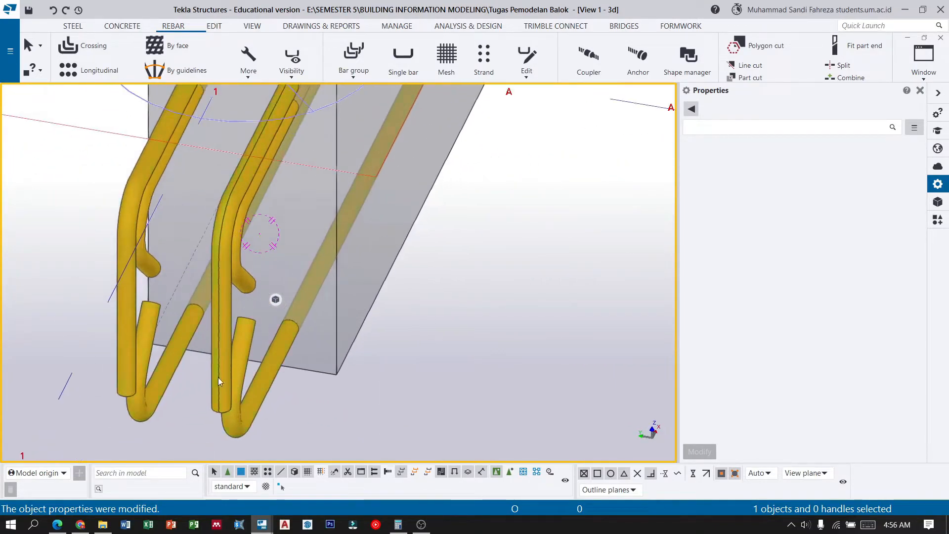
{"action": "left_click", "coordinate": [216, 377]}
{"action": "scroll", "coordinate": [234, 406], "scroll_direction": "down", "scroll_amount": 2}
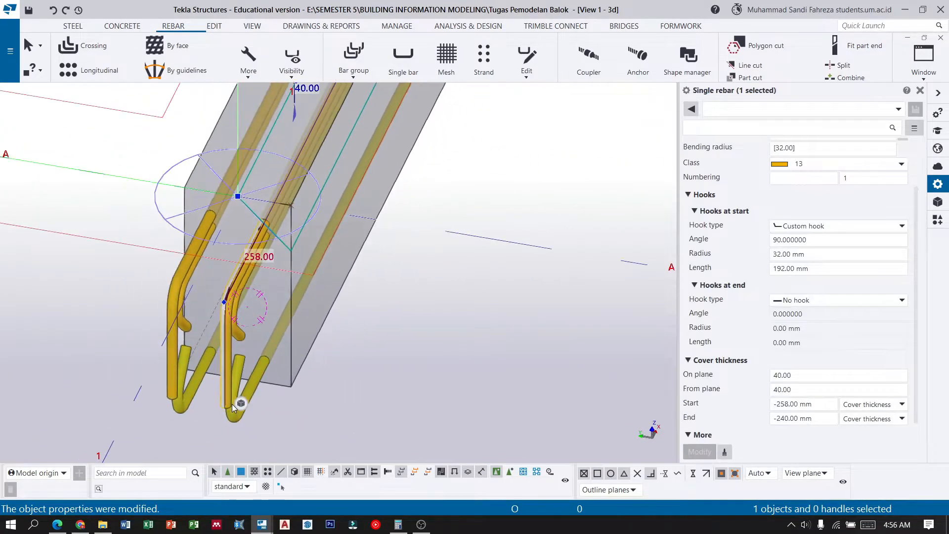
{"action": "scroll", "coordinate": [234, 406], "scroll_direction": "down", "scroll_amount": 2}
{"action": "middle_click_drag", "start_coordinate": [394, 401], "coordinate": [435, 192], "text": "ctrl"}
{"action": "scroll", "coordinate": [267, 415], "scroll_direction": "up", "scroll_amount": 5}
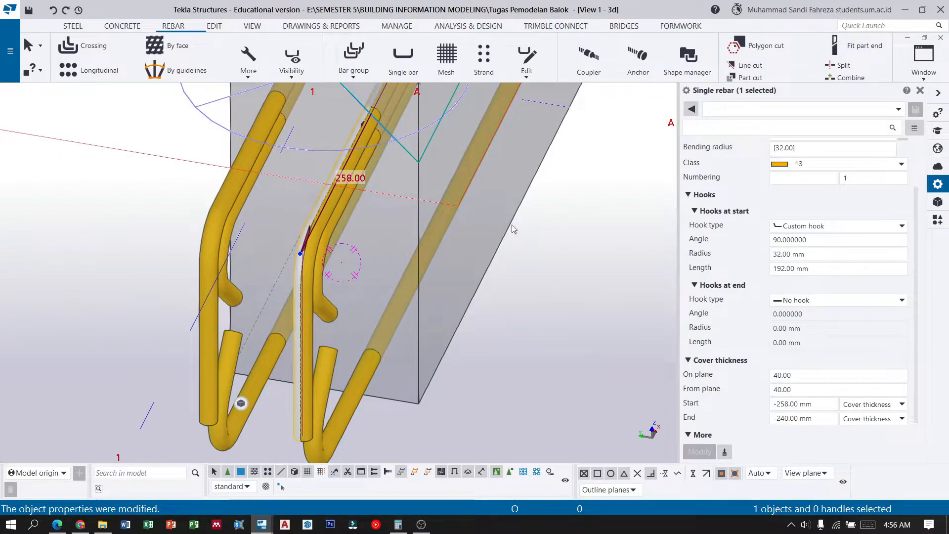
{"action": "left_click", "coordinate": [214, 27]}
{"action": "left_click", "coordinate": [716, 71]}
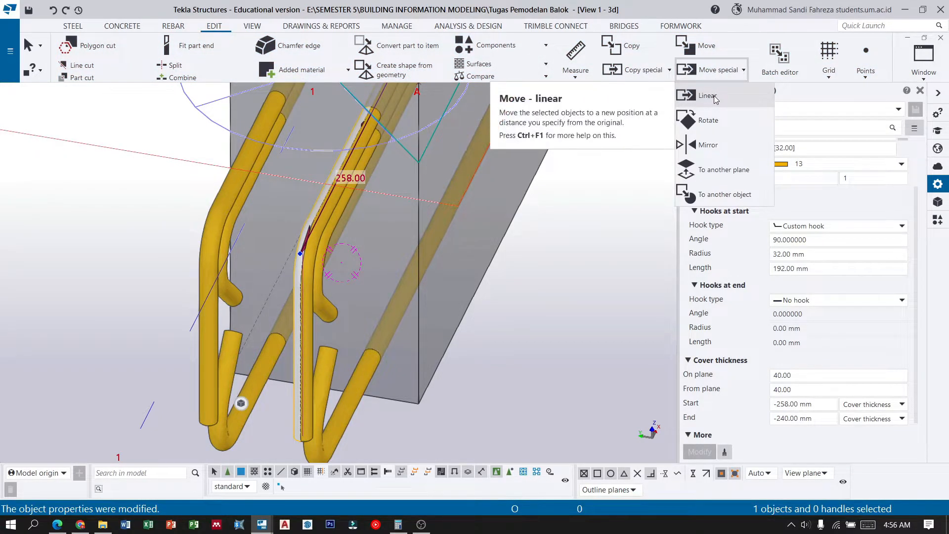
{"action": "left_click", "coordinate": [712, 95]}
{"action": "left_click", "coordinate": [133, 227]}
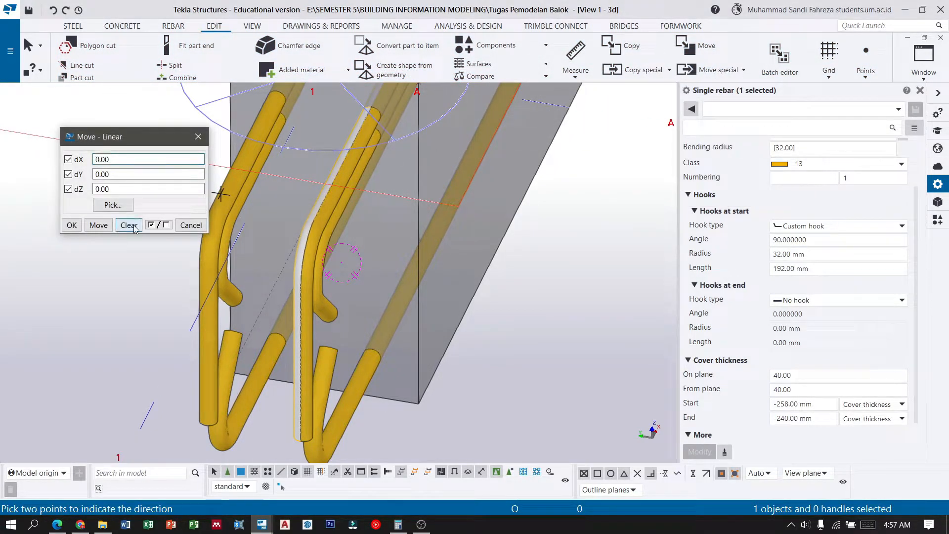
{"action": "left_click_drag", "start_coordinate": [112, 174], "coordinate": [84, 177]}
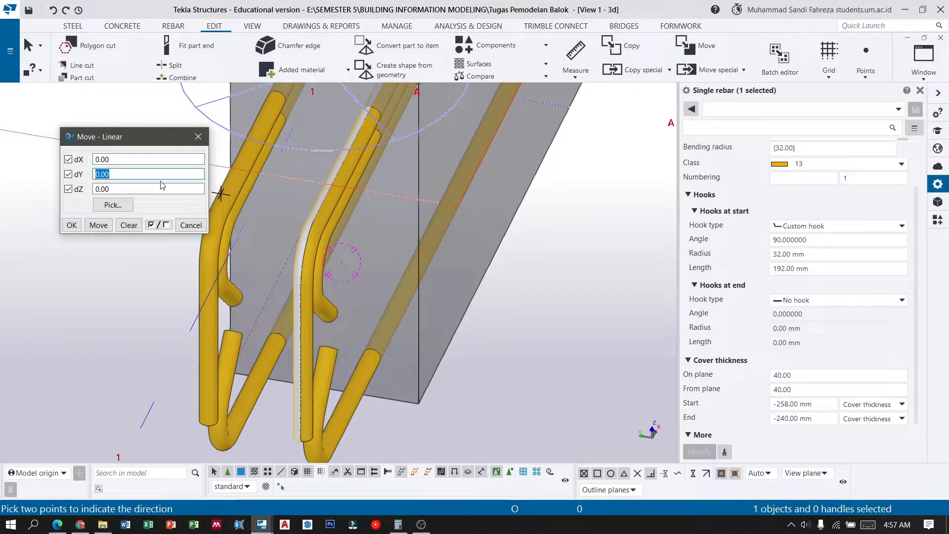
{"action": "type", "text": "50"}
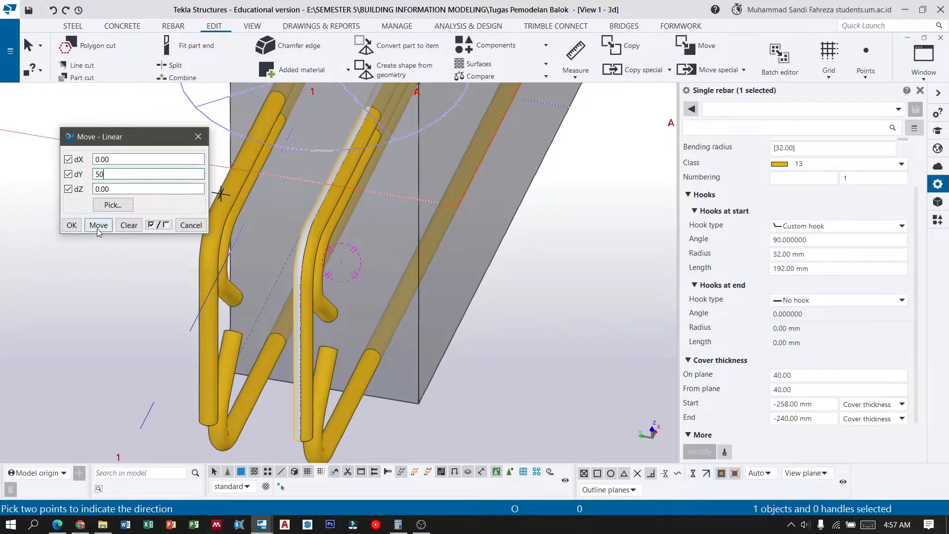
{"action": "left_click", "coordinate": [96, 227]}
{"action": "left_click", "coordinate": [72, 224]}
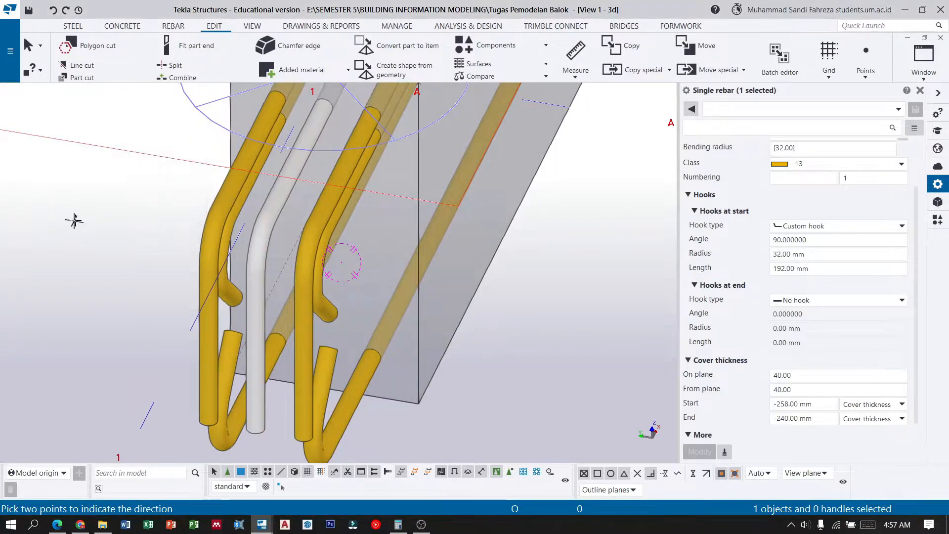
{"action": "left_click", "coordinate": [72, 242]}
Examine the moved bar from the beam's side, checking where it ends relative to the hooked bars and the points
{"action": "scroll", "coordinate": [212, 339], "scroll_direction": "down", "scroll_amount": 4}
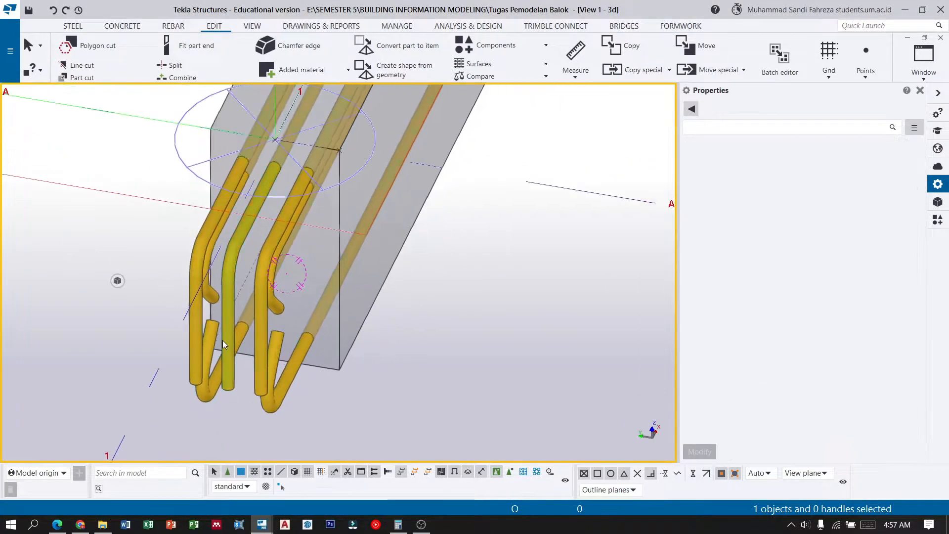
{"action": "middle_click_drag", "start_coordinate": [291, 321], "coordinate": [94, 296], "text": "ctrl"}
{"action": "scroll", "coordinate": [94, 296], "scroll_direction": "down", "scroll_amount": 2}
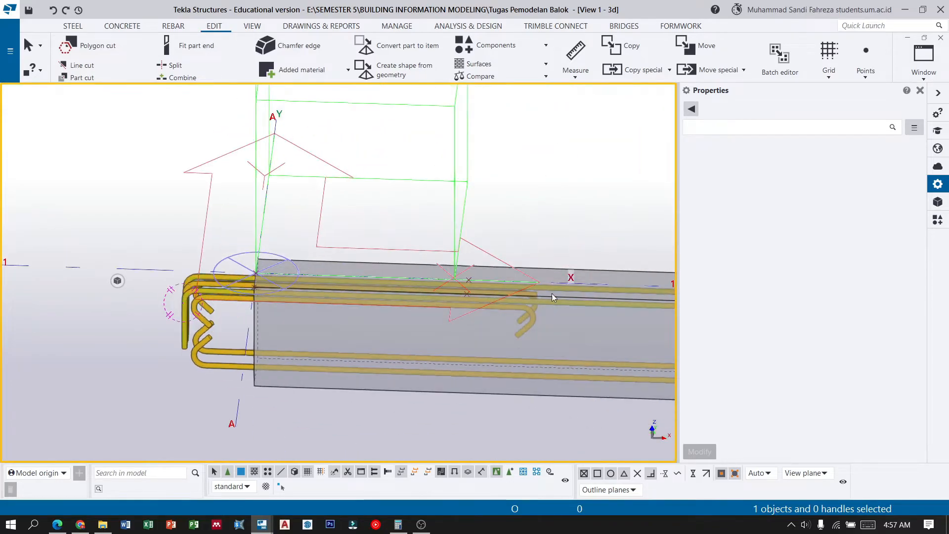
{"action": "scroll", "coordinate": [551, 296], "scroll_direction": "up", "scroll_amount": 2}
{"action": "scroll", "coordinate": [551, 295], "scroll_direction": "up", "scroll_amount": 1}
{"action": "scroll", "coordinate": [143, 280], "scroll_direction": "down", "scroll_amount": 3}
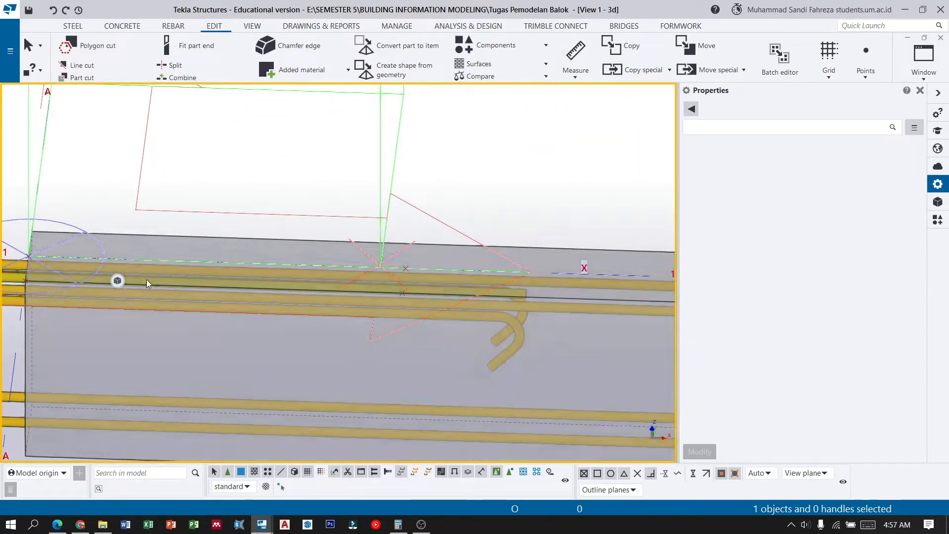
{"action": "scroll", "coordinate": [230, 281], "scroll_direction": "down", "scroll_amount": 3}
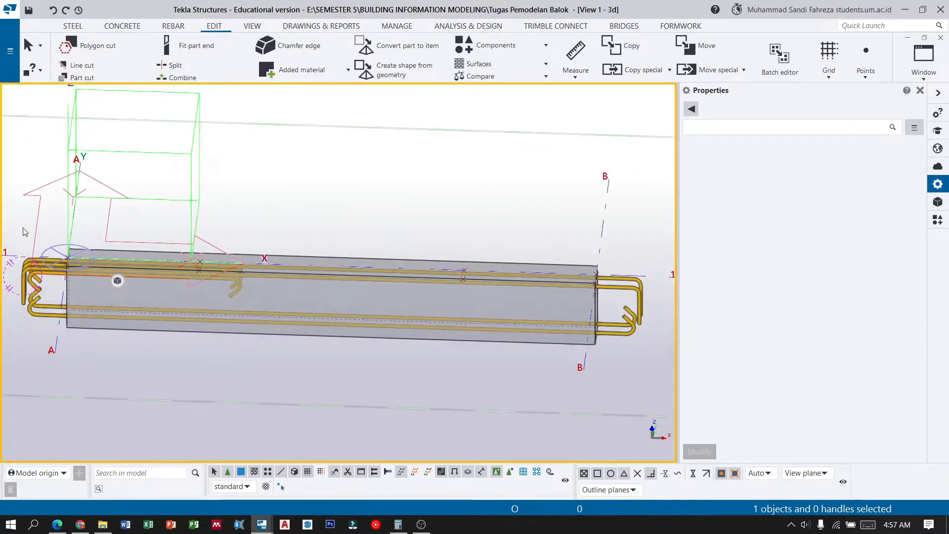
{"action": "scroll", "coordinate": [218, 261], "scroll_direction": "up", "scroll_amount": 5}
{"action": "scroll", "coordinate": [184, 276], "scroll_direction": "down", "scroll_amount": 2}
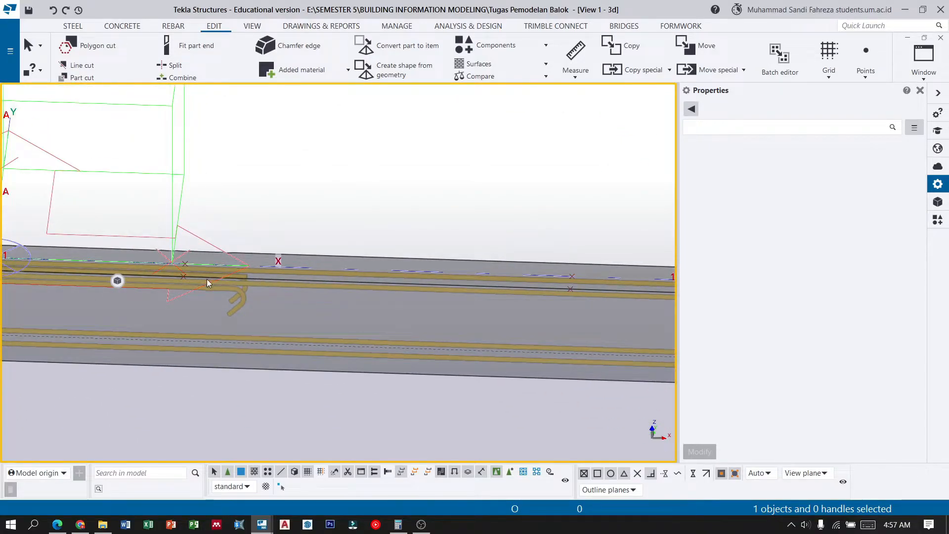
{"action": "scroll", "coordinate": [206, 277], "scroll_direction": "up", "scroll_amount": 2}
{"action": "scroll", "coordinate": [236, 265], "scroll_direction": "down", "scroll_amount": 2}
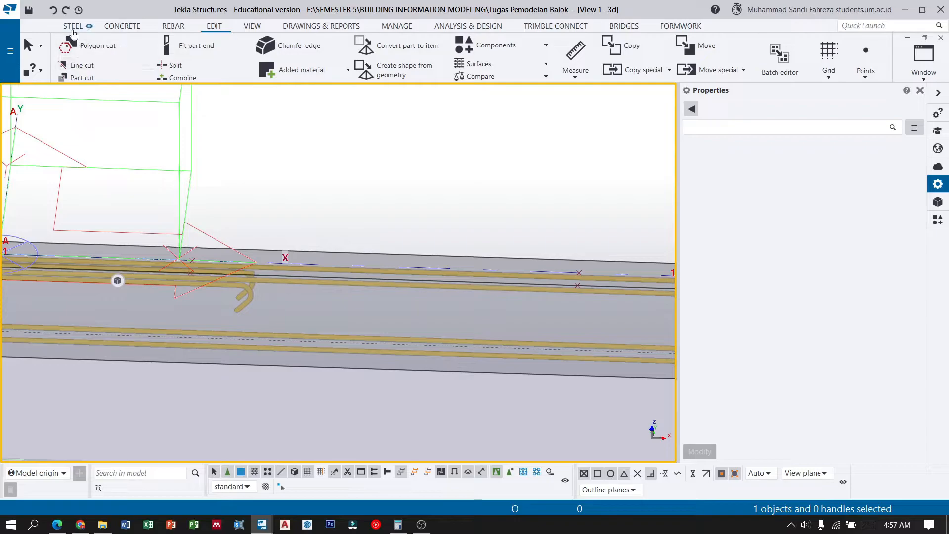
Copy the four intermediate points on the beam's top face linearly with dZ -400 mm, making one copy
{"action": "scroll", "coordinate": [191, 295], "scroll_direction": "up", "scroll_amount": 5}
{"action": "left_click_drag", "start_coordinate": [167, 223], "coordinate": [215, 279]}
{"action": "scroll", "coordinate": [123, 251], "scroll_direction": "down", "scroll_amount": 1}
{"action": "scroll", "coordinate": [123, 250], "scroll_direction": "down", "scroll_amount": 2}
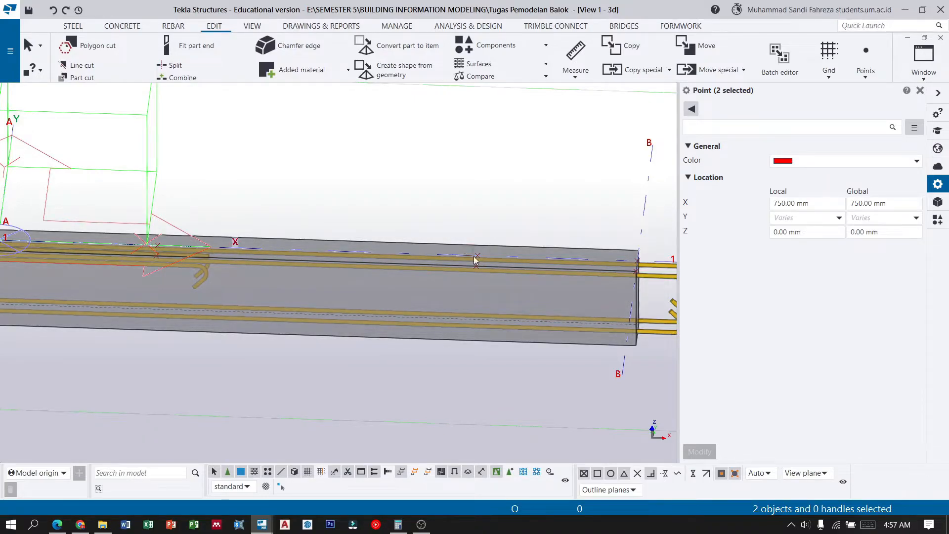
{"action": "left_click_drag", "start_coordinate": [495, 283], "coordinate": [495, 282], "text": "ctrl"}
{"action": "left_click", "coordinate": [662, 72]}
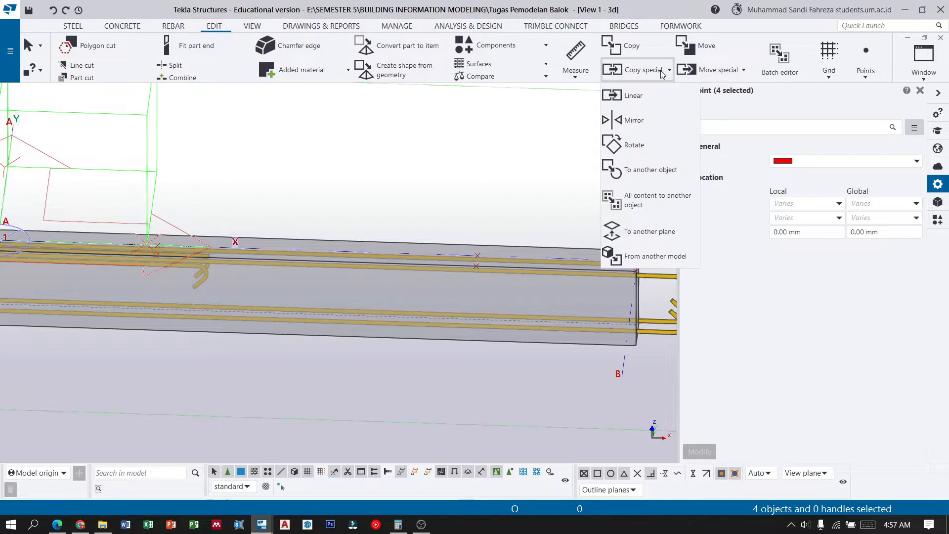
{"action": "left_click", "coordinate": [650, 95]}
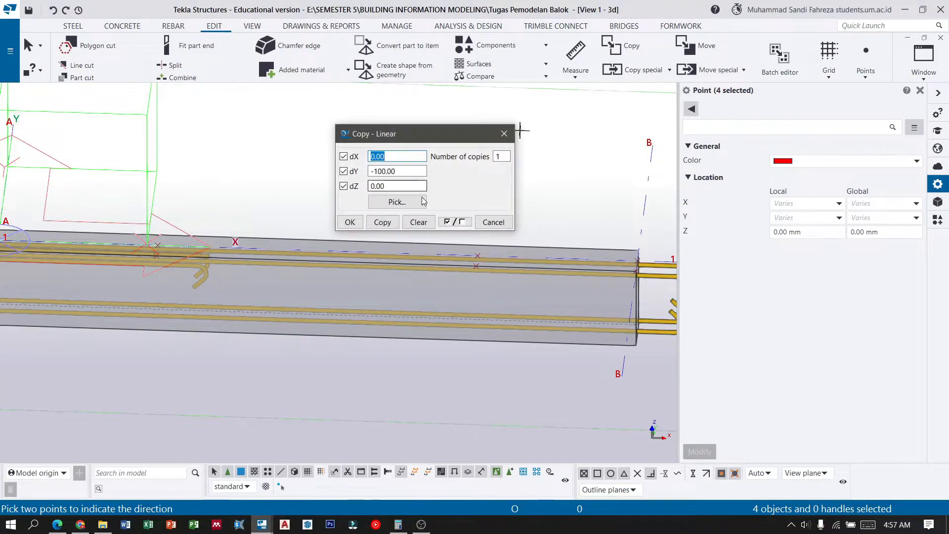
{"action": "left_click", "coordinate": [418, 222]}
{"action": "double_click", "coordinate": [370, 185]}
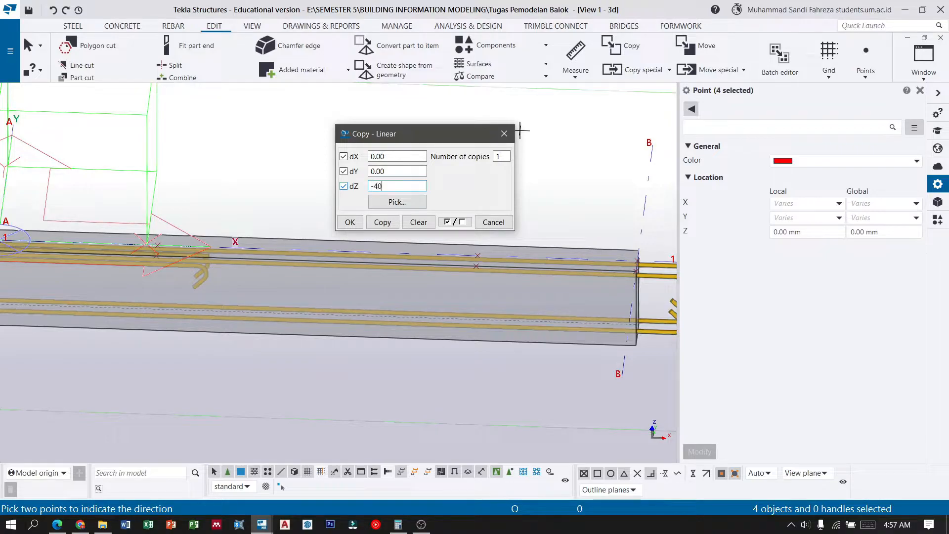
{"action": "left_click", "coordinate": [388, 223]}
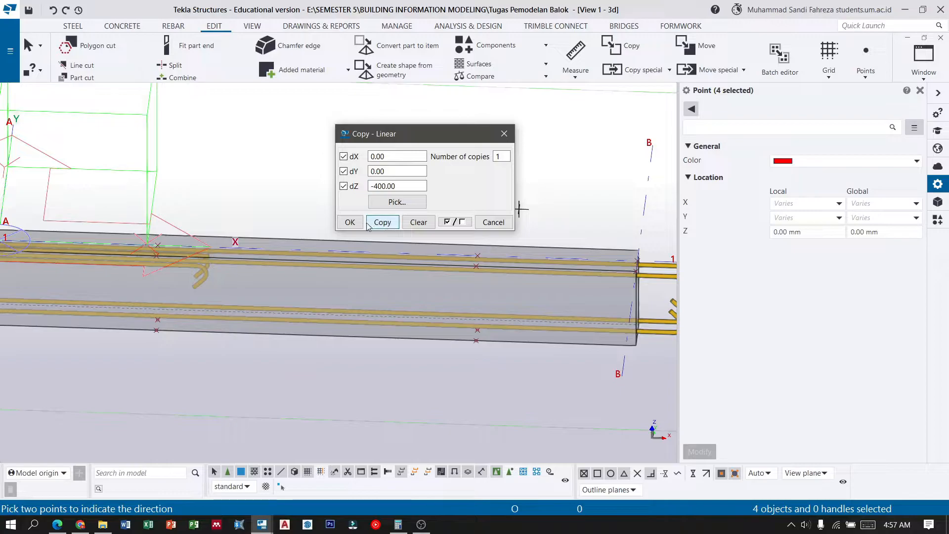
{"action": "left_click", "coordinate": [351, 220]}
Start a rebar group in the beam and define its 1500 mm bar shape between the two intermediate points on the near bottom edge
{"action": "scroll", "coordinate": [465, 329], "scroll_direction": "up", "scroll_amount": 5}
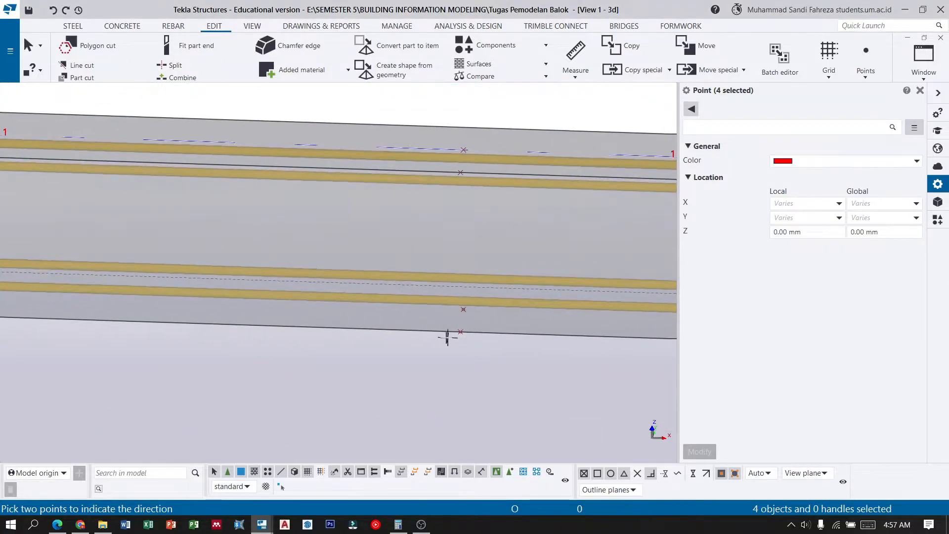
{"action": "scroll", "coordinate": [465, 329], "scroll_direction": "down", "scroll_amount": 5}
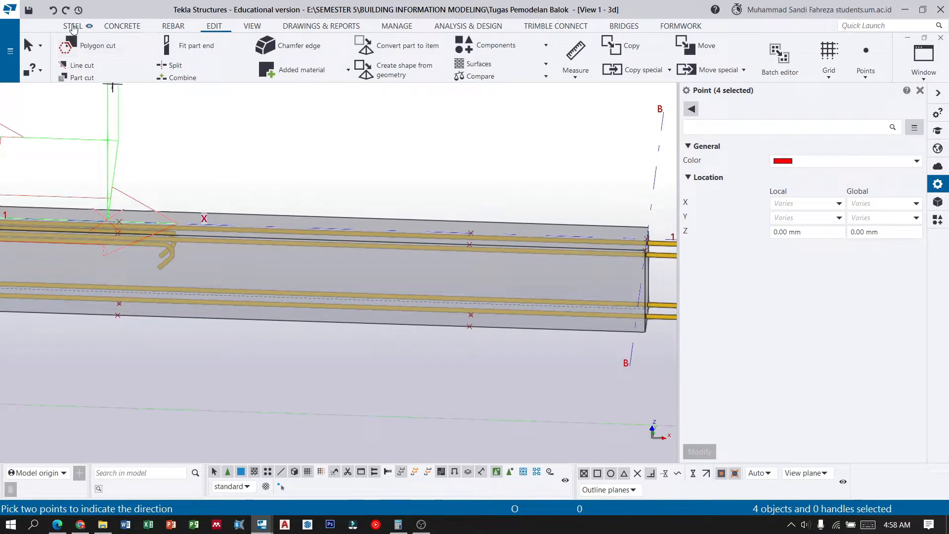
{"action": "scroll", "coordinate": [461, 223], "scroll_direction": "down", "scroll_amount": 2}
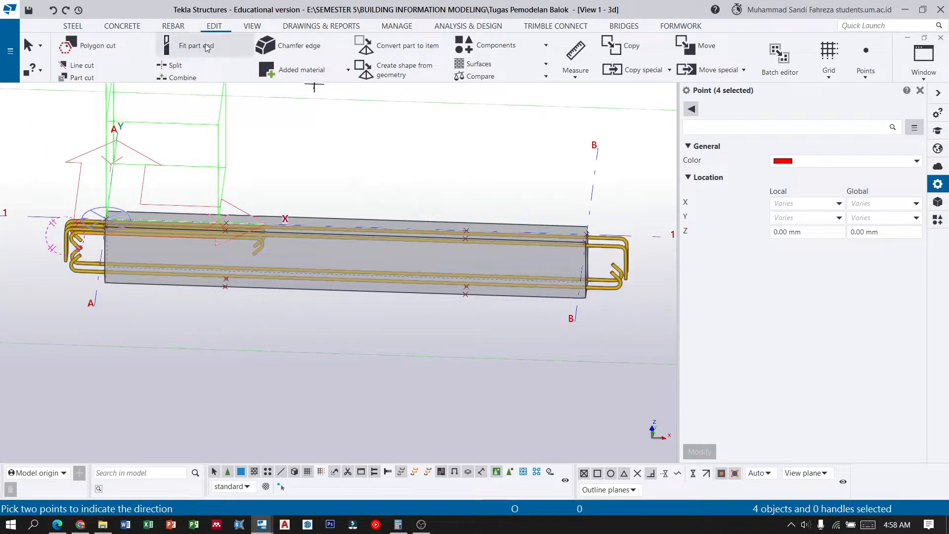
{"action": "left_click", "coordinate": [169, 29]}
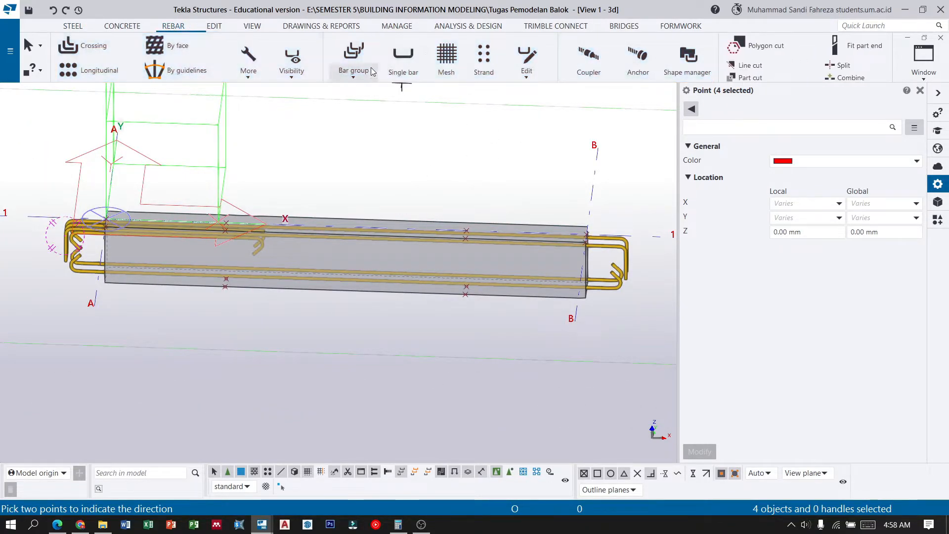
{"action": "left_click", "coordinate": [366, 78]}
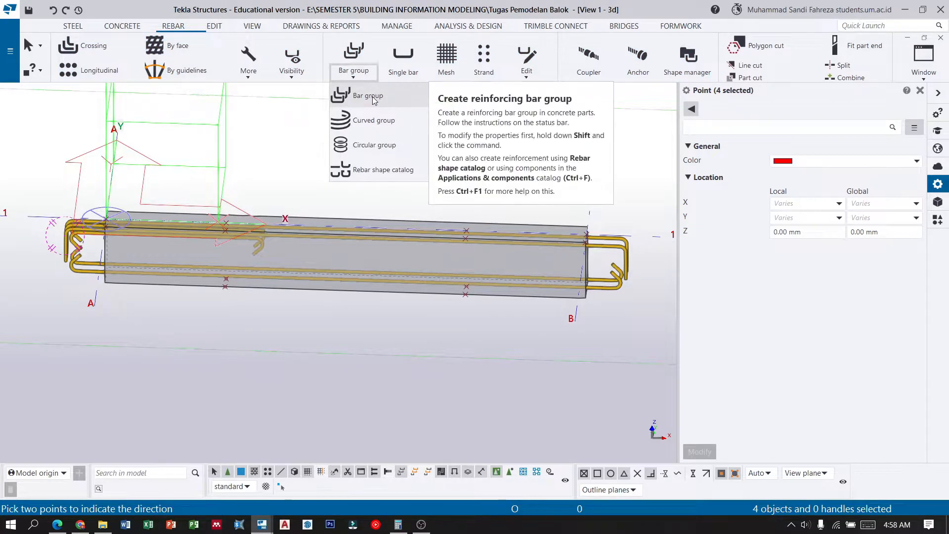
{"action": "left_click", "coordinate": [373, 98]}
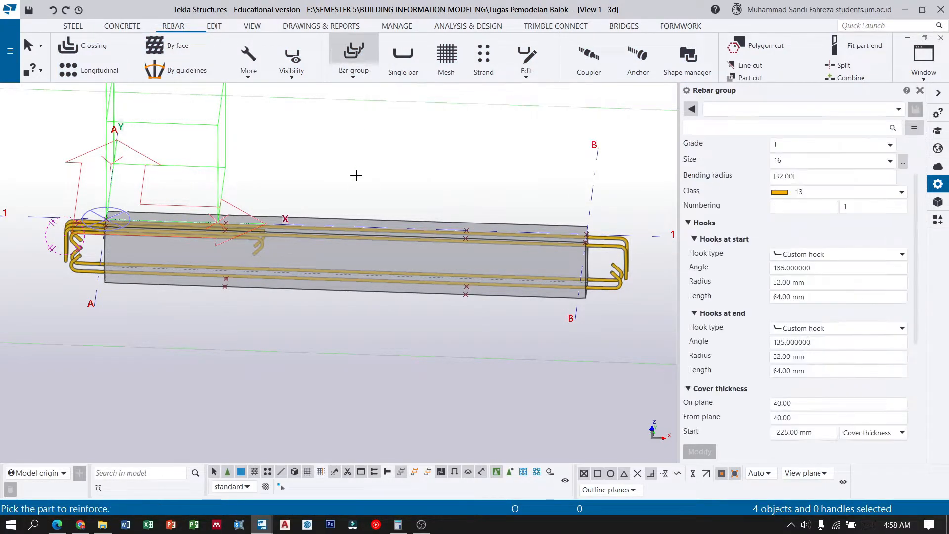
{"action": "scroll", "coordinate": [290, 288], "scroll_direction": "up", "scroll_amount": 3}
{"action": "scroll", "coordinate": [267, 289], "scroll_direction": "up", "scroll_amount": 4}
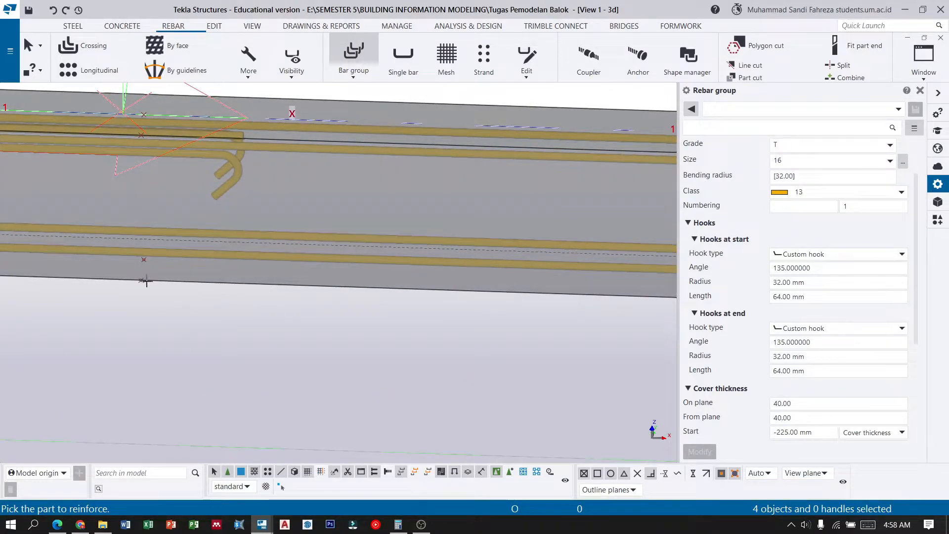
{"action": "scroll", "coordinate": [284, 280], "scroll_direction": "down", "scroll_amount": 3}
{"action": "left_click", "coordinate": [293, 283]}
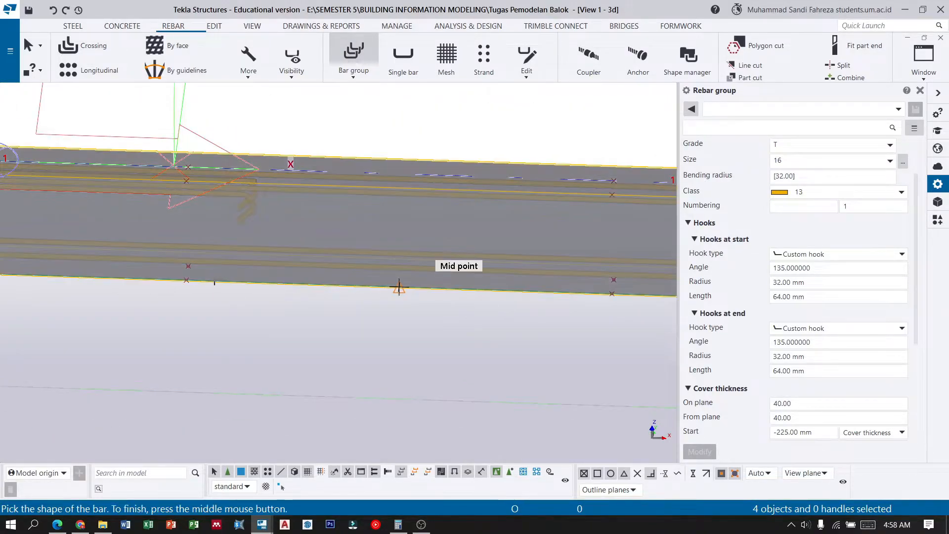
{"action": "scroll", "coordinate": [399, 287], "scroll_direction": "up", "scroll_amount": 2}
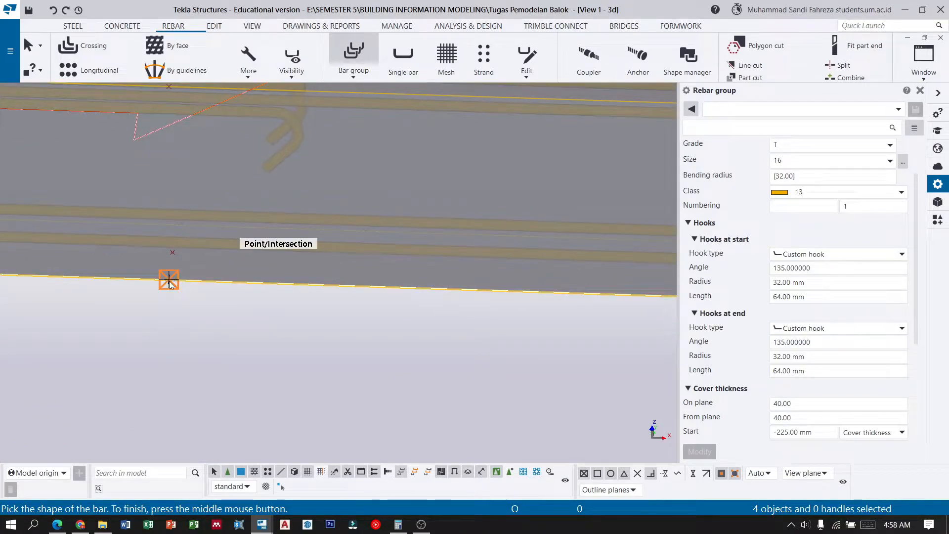
{"action": "left_click", "coordinate": [169, 285]}
{"action": "scroll", "coordinate": [626, 315], "scroll_direction": "up", "scroll_amount": 1}
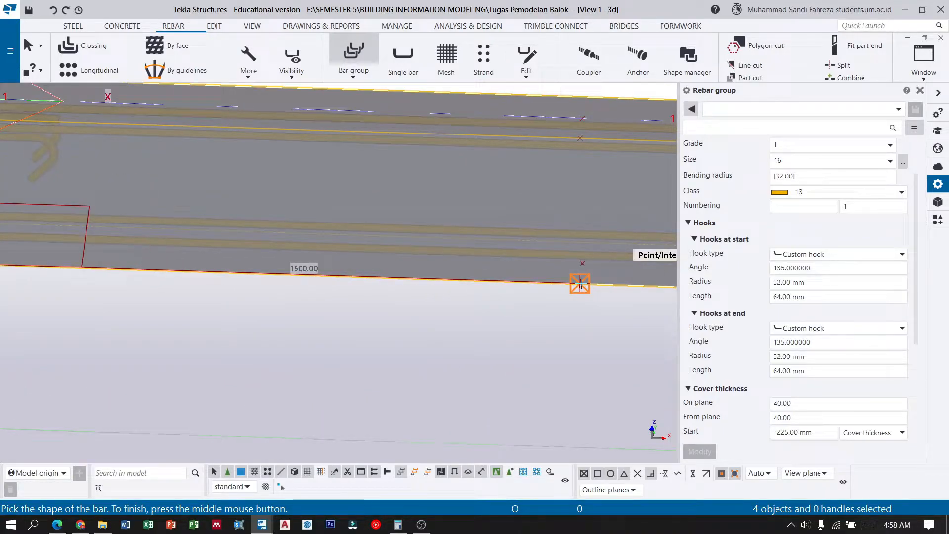
{"action": "left_click", "coordinate": [580, 284]}
{"action": "scroll", "coordinate": [580, 284], "scroll_direction": "down", "scroll_amount": 5}
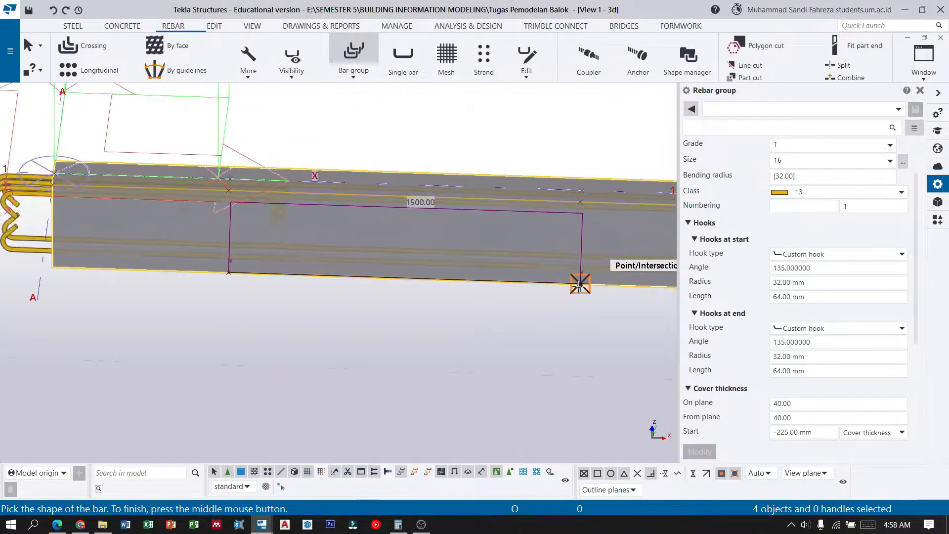
{"action": "middle_click", "coordinate": [513, 324]}
Set the group's reinforcement range across the beam's full width, between the two top corners at the grid B end
{"action": "scroll", "coordinate": [618, 233], "scroll_direction": "up", "scroll_amount": 3}
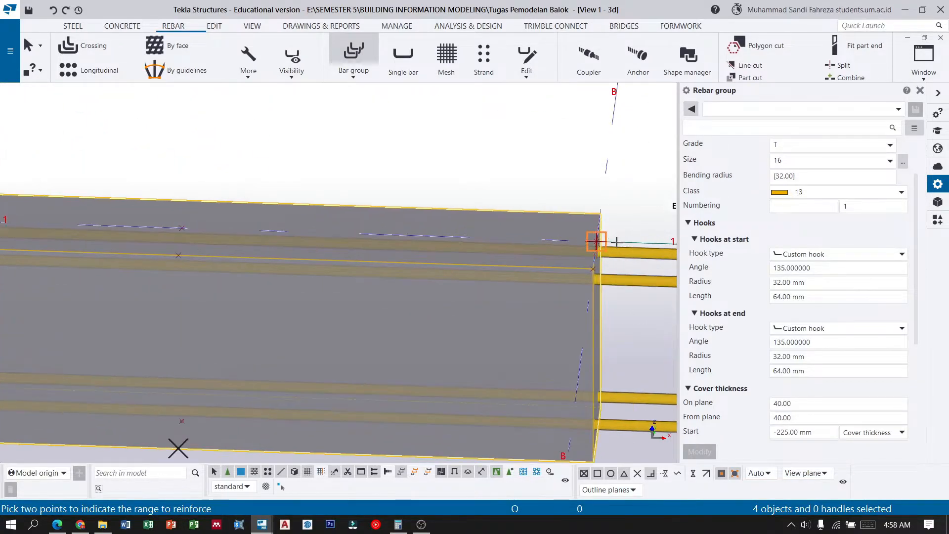
{"action": "scroll", "coordinate": [615, 241], "scroll_direction": "up", "scroll_amount": 2}
{"action": "middle_click_drag", "start_coordinate": [538, 262], "coordinate": [583, 274], "text": "ctrl"}
{"action": "scroll", "coordinate": [558, 259], "scroll_direction": "down", "scroll_amount": 2}
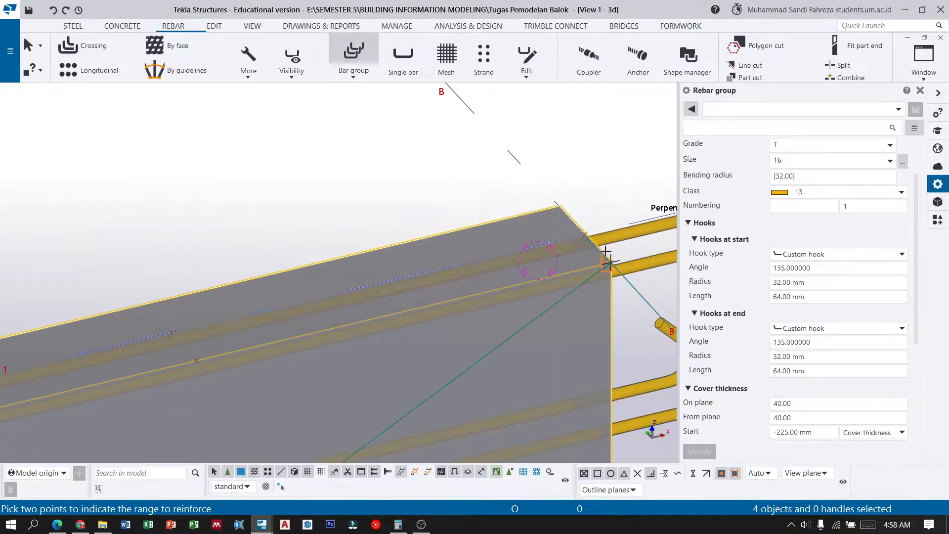
{"action": "scroll", "coordinate": [608, 259], "scroll_direction": "up", "scroll_amount": 2}
{"action": "left_click", "coordinate": [612, 267]}
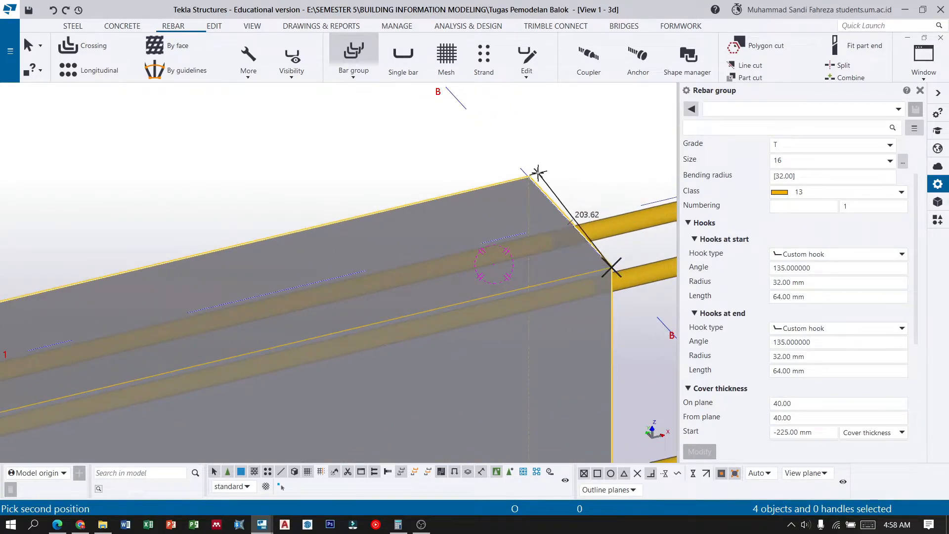
{"action": "left_click", "coordinate": [529, 176]}
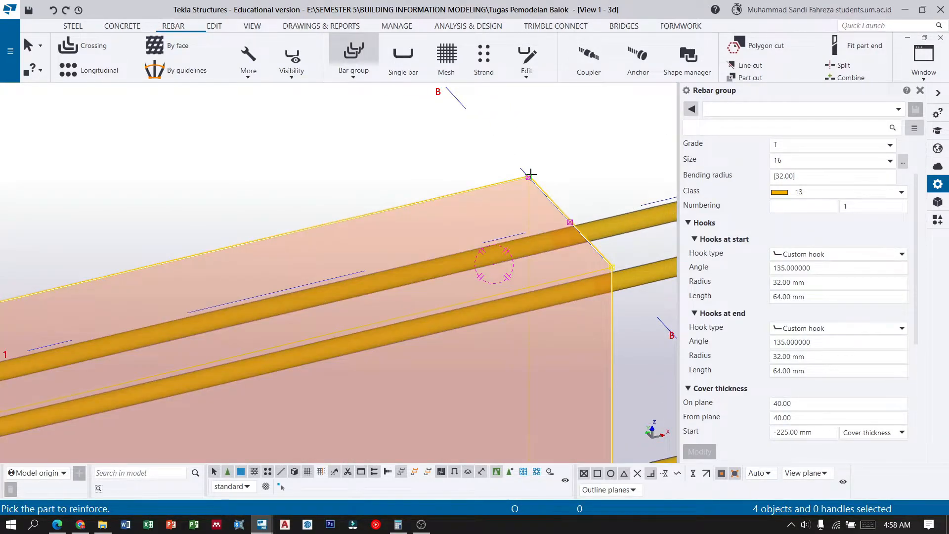
{"action": "scroll", "coordinate": [555, 153], "scroll_direction": "down", "scroll_amount": 5}
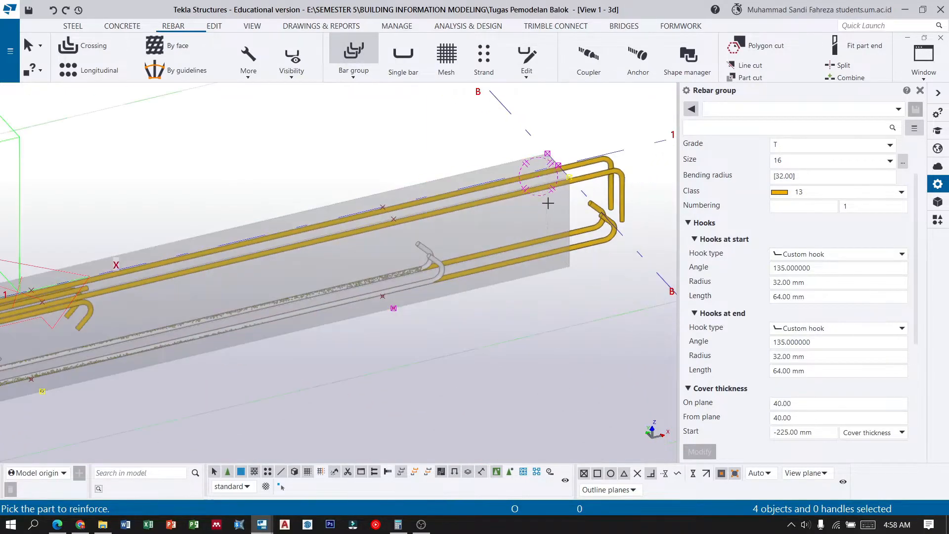
{"action": "scroll", "coordinate": [483, 237], "scroll_direction": "up", "scroll_amount": 4}
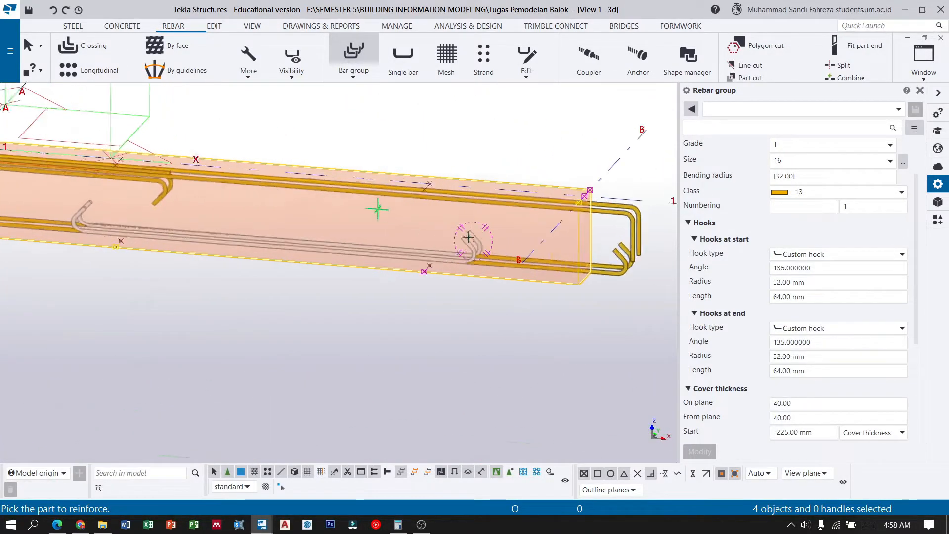
{"action": "left_click", "coordinate": [484, 236]}
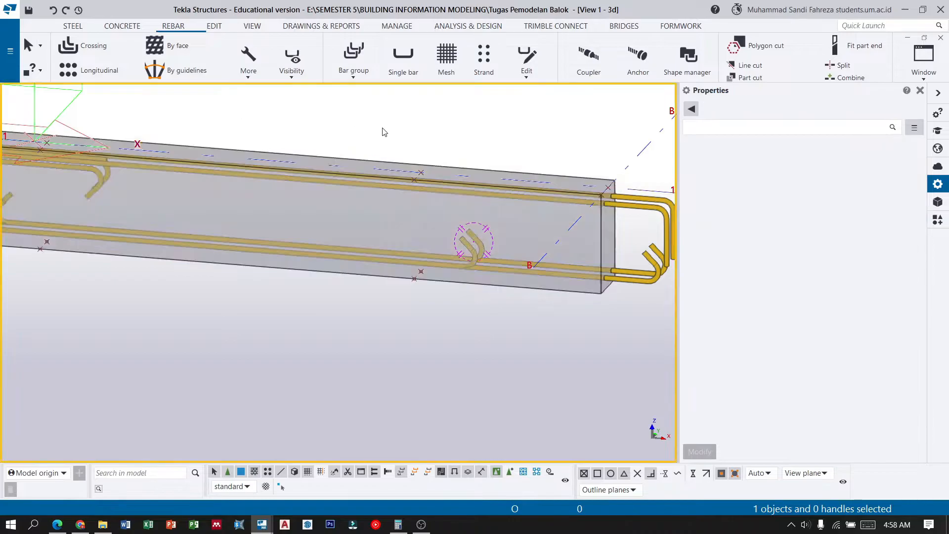
Enter Tul Lapangan as the name of the new bottom rebar group
{"action": "left_click", "coordinate": [471, 251]}
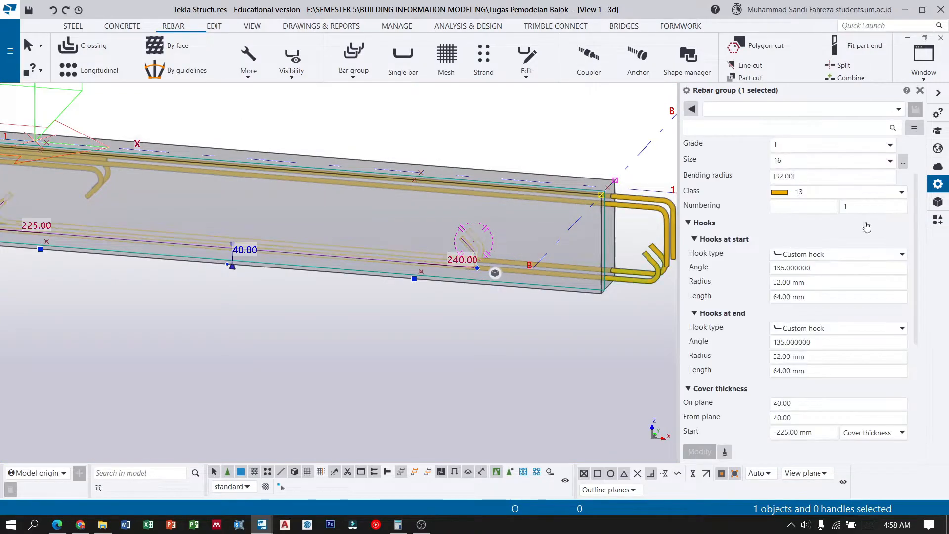
{"action": "left_click_drag", "start_coordinate": [818, 190], "coordinate": [785, 189]}
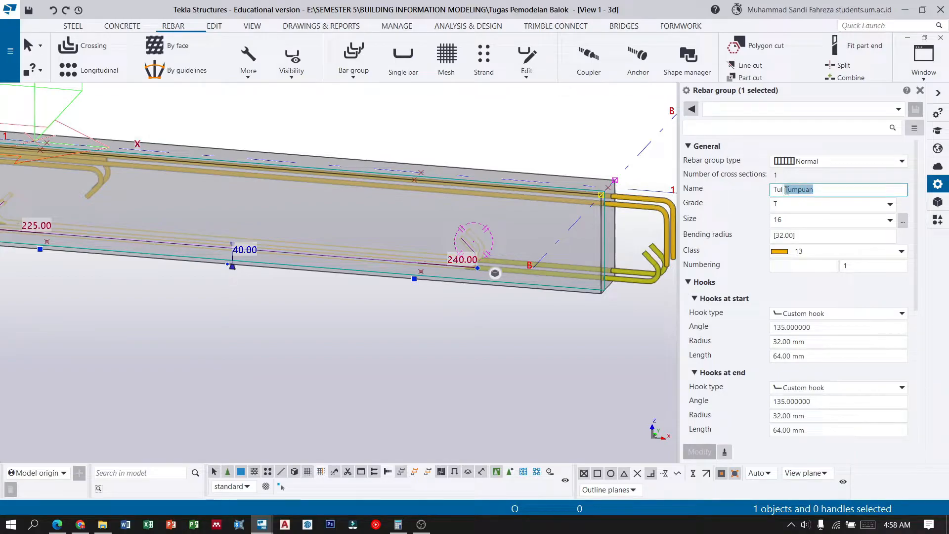
{"action": "type", "text": "Lapangan"}
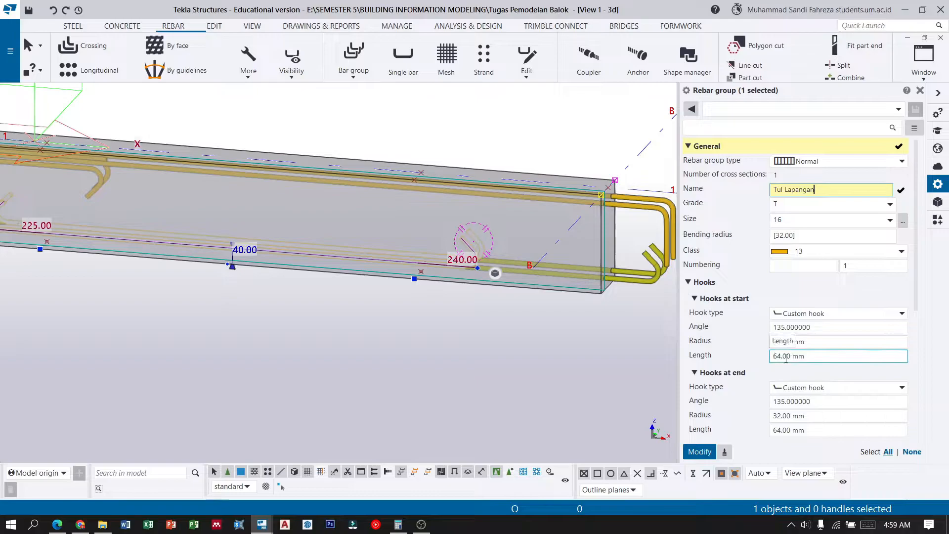
Set the group's cover thickness to -320 mm at both start and end, and apply the changed properties
{"action": "scroll", "coordinate": [786, 336], "scroll_direction": "down", "scroll_amount": 5}
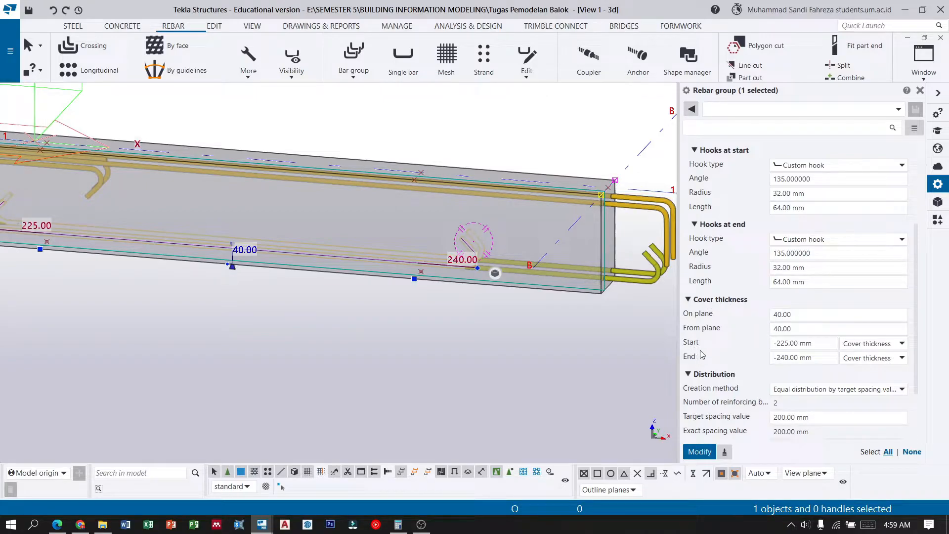
{"action": "left_click_drag", "start_coordinate": [789, 342], "coordinate": [776, 342]}
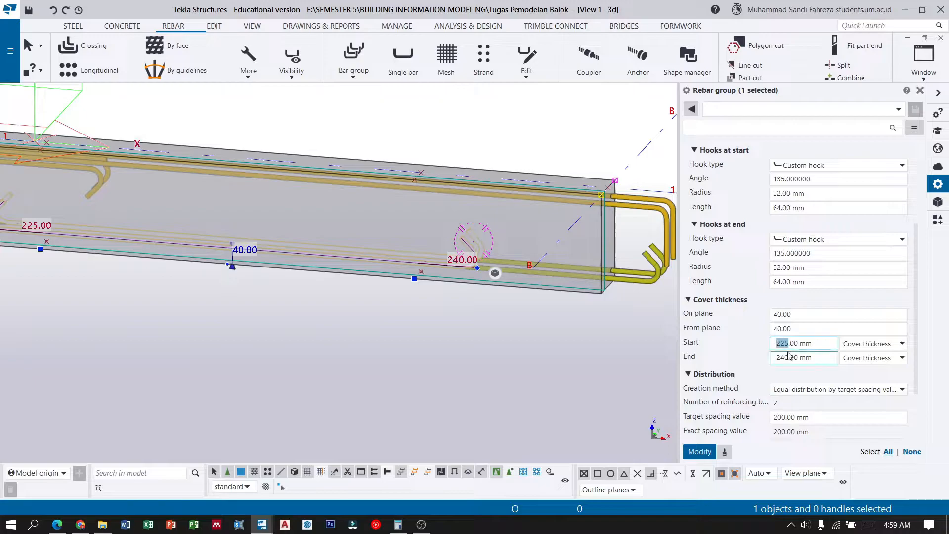
{"action": "type", "text": "24"}
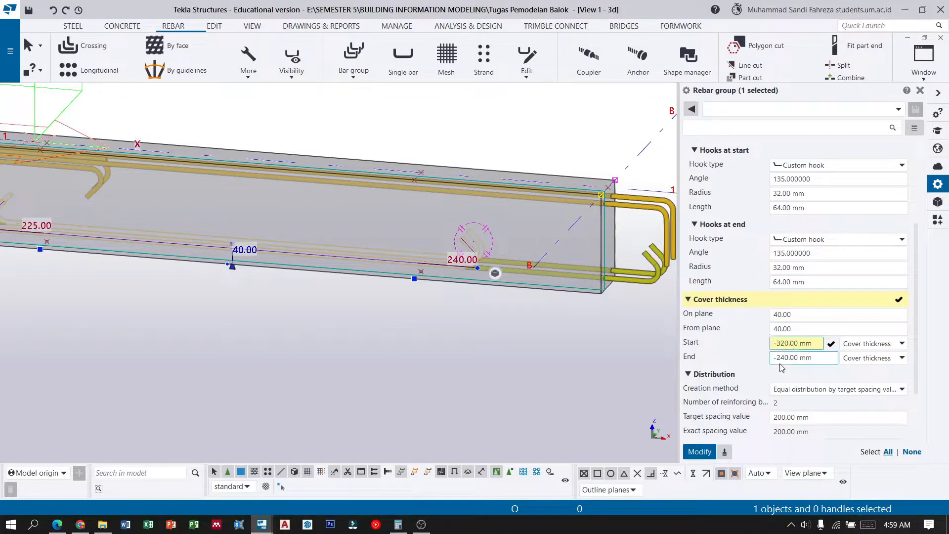
{"action": "left_click_drag", "start_coordinate": [787, 357], "coordinate": [777, 357]}
{"action": "type", "text": "320"}
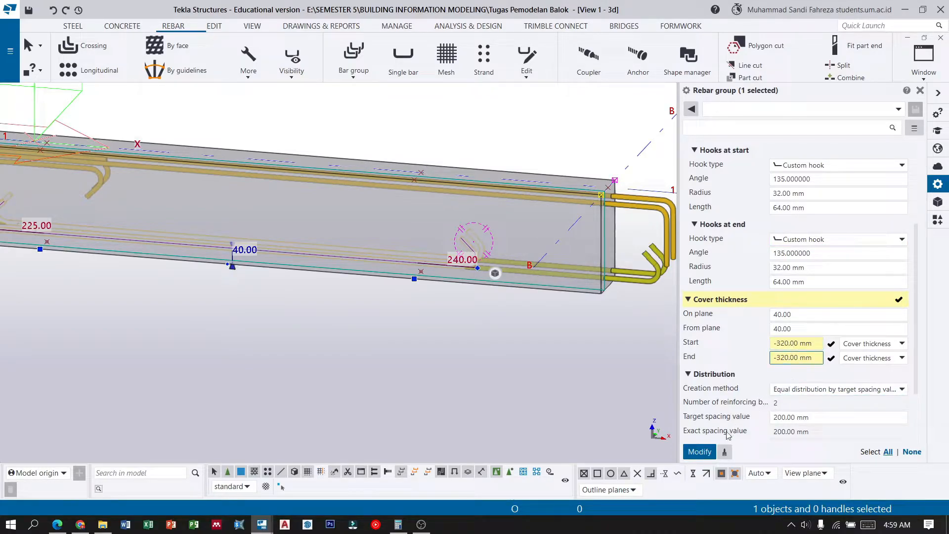
{"action": "left_click", "coordinate": [700, 451]}
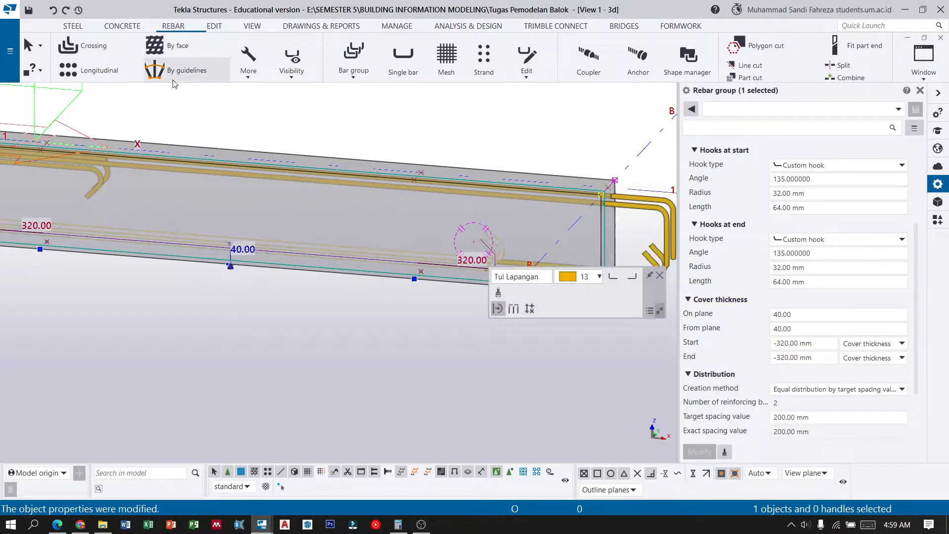
{"action": "left_click", "coordinate": [30, 47]}
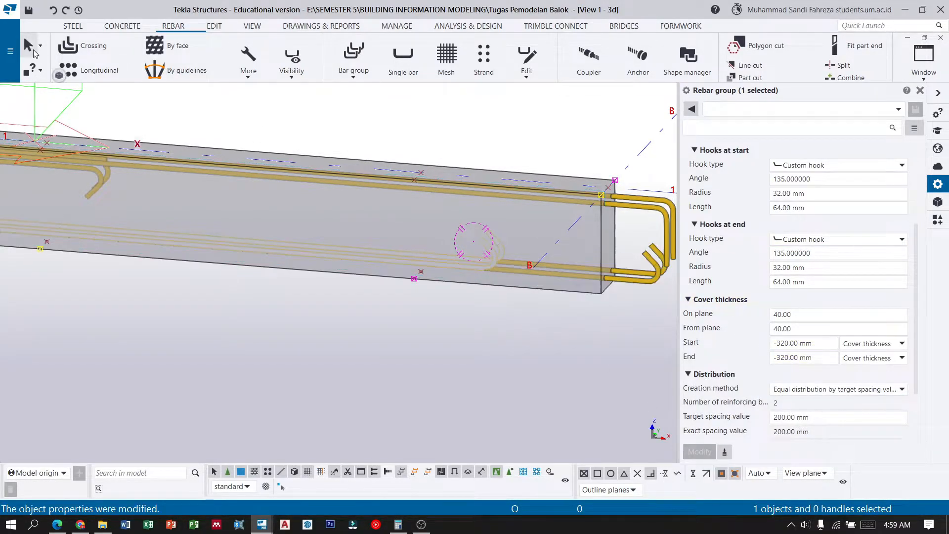
{"action": "left_click", "coordinate": [329, 336]}
{"action": "scroll", "coordinate": [345, 316], "scroll_direction": "down", "scroll_amount": 3}
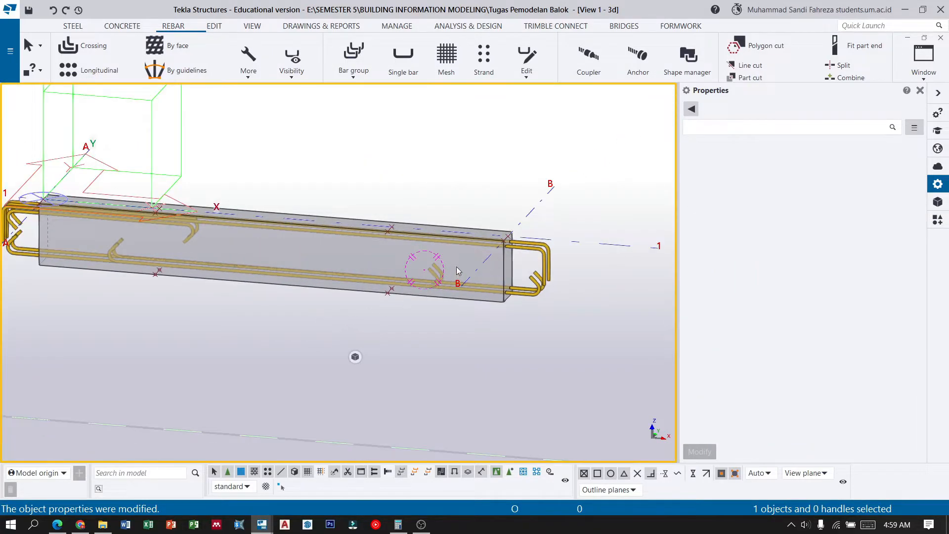
Move the Tul Lapangan rebar group linearly by 25 mm in Z only, raising it above the continuous bottom bars
{"action": "scroll", "coordinate": [457, 266], "scroll_direction": "up", "scroll_amount": 2}
{"action": "scroll", "coordinate": [430, 293], "scroll_direction": "up", "scroll_amount": 2}
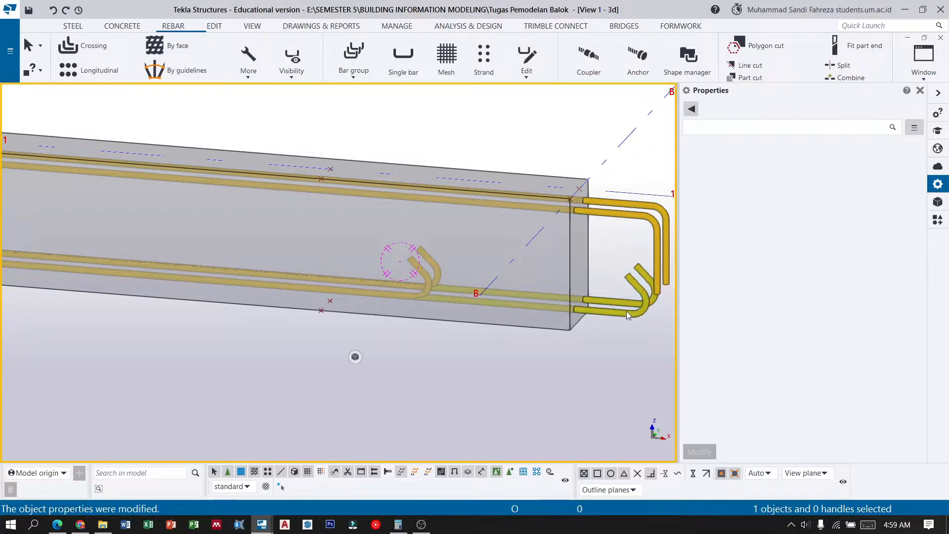
{"action": "left_click", "coordinate": [426, 280]}
{"action": "left_click", "coordinate": [218, 28]}
{"action": "left_click", "coordinate": [712, 69]}
{"action": "left_click", "coordinate": [723, 100]}
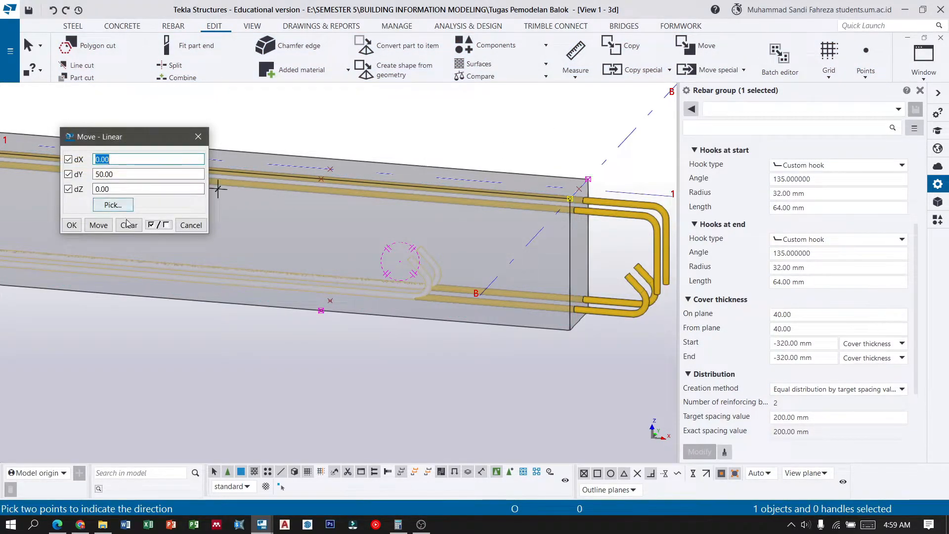
{"action": "left_click", "coordinate": [129, 226]}
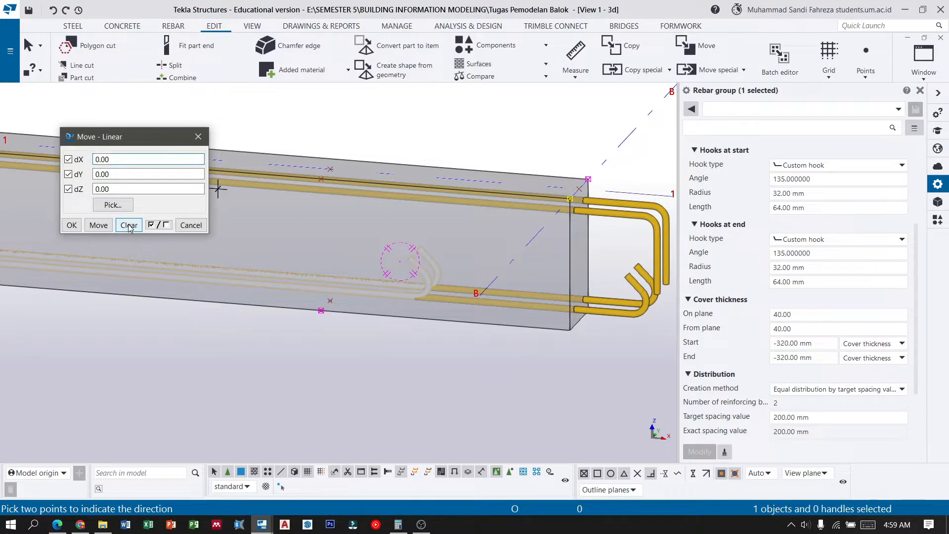
{"action": "left_click", "coordinate": [99, 189]}
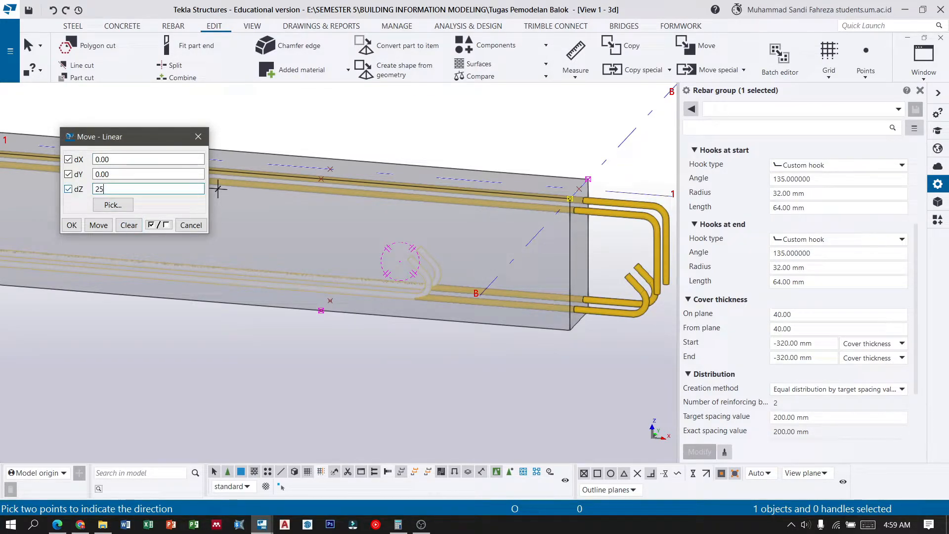
{"action": "left_click", "coordinate": [99, 225]}
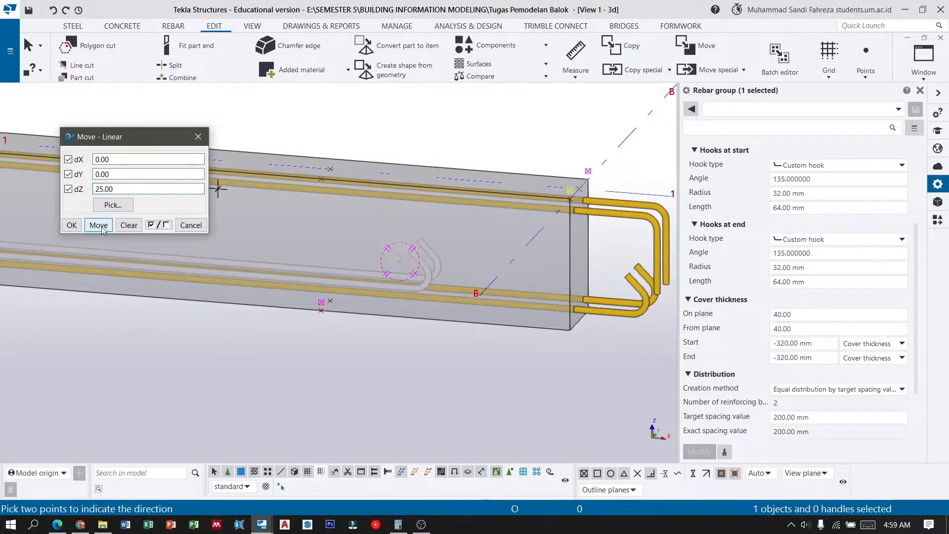
{"action": "left_click", "coordinate": [71, 225]}
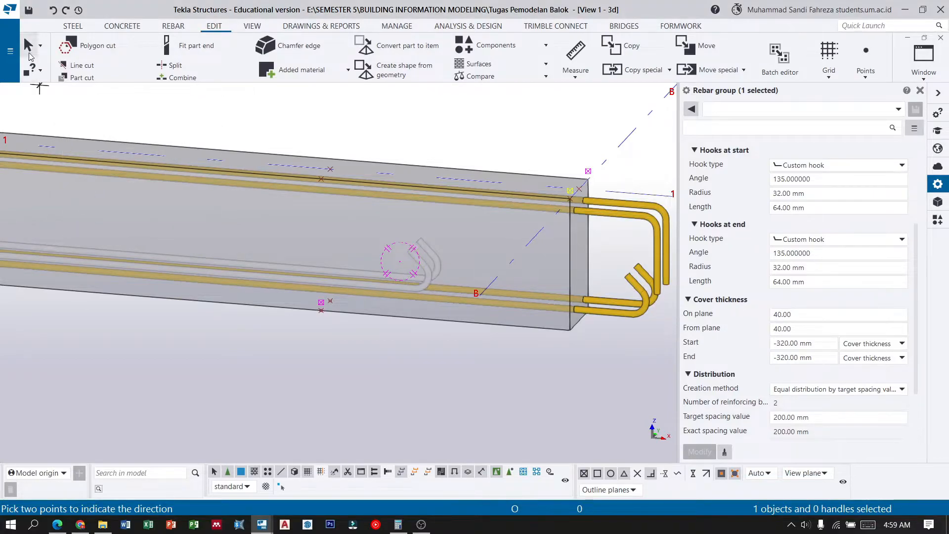
{"action": "scroll", "coordinate": [511, 158], "scroll_direction": "down", "scroll_amount": 2}
{"action": "middle_click_drag", "start_coordinate": [477, 202], "coordinate": [394, 179], "text": "ctrl"}
{"action": "scroll", "coordinate": [542, 254], "scroll_direction": "up", "scroll_amount": 2}
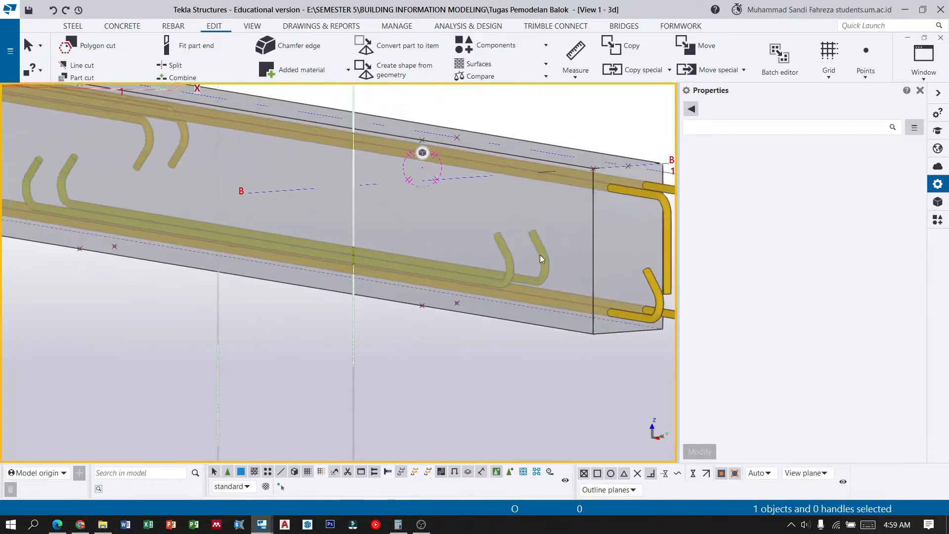
Examine the raised Tul Lapangan bars inside the beam from several angles, checking both hooked ends
{"action": "scroll", "coordinate": [515, 262], "scroll_direction": "up", "scroll_amount": 1}
{"action": "scroll", "coordinate": [524, 261], "scroll_direction": "down", "scroll_amount": 4}
{"action": "scroll", "coordinate": [284, 236], "scroll_direction": "up", "scroll_amount": 4}
{"action": "mouse_move", "coordinate": [285, 236]}
{"action": "middle_mouse_down", "text": "ctrl"}
{"action": "mouse_move", "coordinate": [333, 244]}
{"action": "mouse_move", "coordinate": [245, 212]}
{"action": "mouse_move", "coordinate": [295, 235]}
{"action": "middle_mouse_up", "text": "ctrl"}
{"action": "scroll", "coordinate": [240, 216], "scroll_direction": "down", "scroll_amount": 4}
{"action": "scroll", "coordinate": [264, 227], "scroll_direction": "up", "scroll_amount": 3}
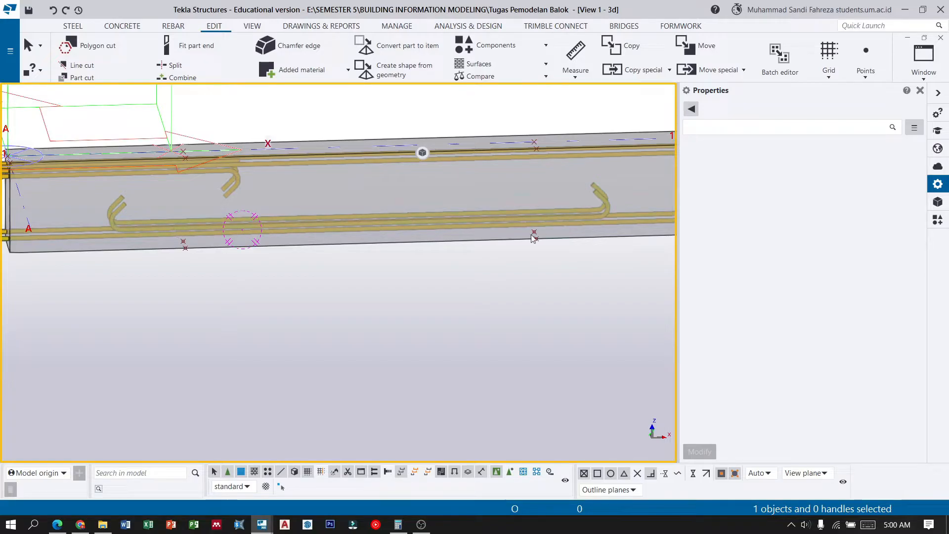
{"action": "scroll", "coordinate": [284, 232], "scroll_direction": "down", "scroll_amount": 3}
{"action": "scroll", "coordinate": [137, 234], "scroll_direction": "up", "scroll_amount": 4}
{"action": "scroll", "coordinate": [149, 235], "scroll_direction": "down", "scroll_amount": 1}
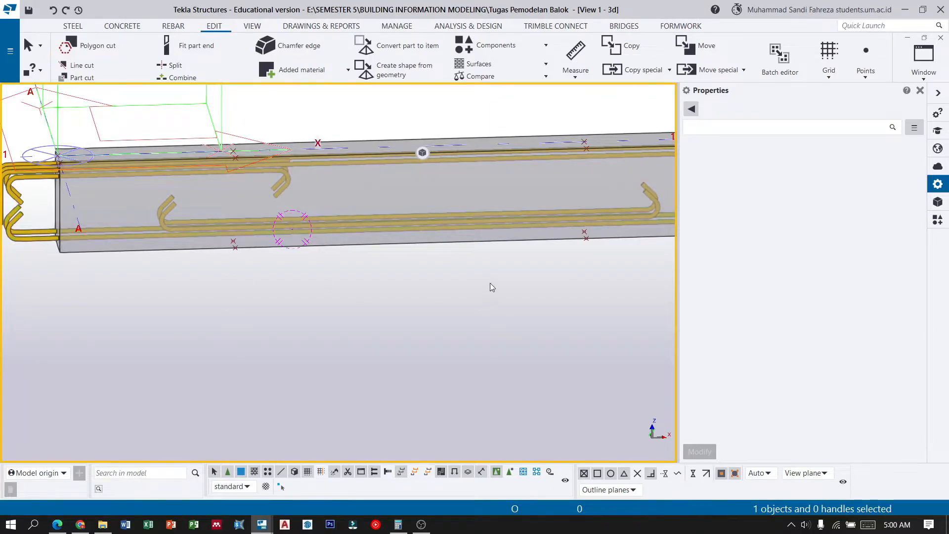
{"action": "middle_click_drag", "start_coordinate": [525, 270], "coordinate": [304, 228], "text": "ctrl"}
{"action": "scroll", "coordinate": [304, 228], "scroll_direction": "down", "scroll_amount": 2}
{"action": "scroll", "coordinate": [461, 214], "scroll_direction": "up", "scroll_amount": 2}
{"action": "scroll", "coordinate": [462, 215], "scroll_direction": "up", "scroll_amount": 1}
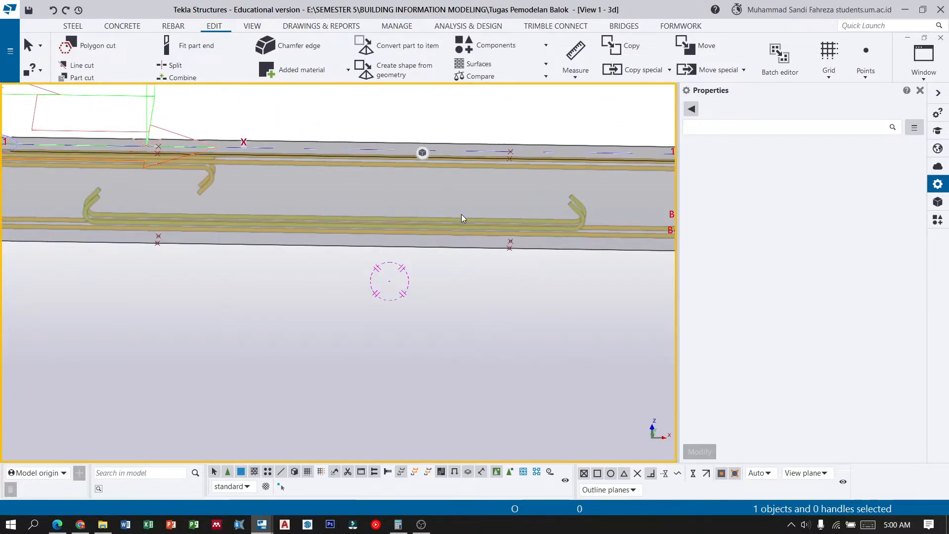
Create a single reinforcing bar in the beam, running 1500 mm between the two construction points at the bottom around midspan
{"action": "left_click", "coordinate": [173, 28]}
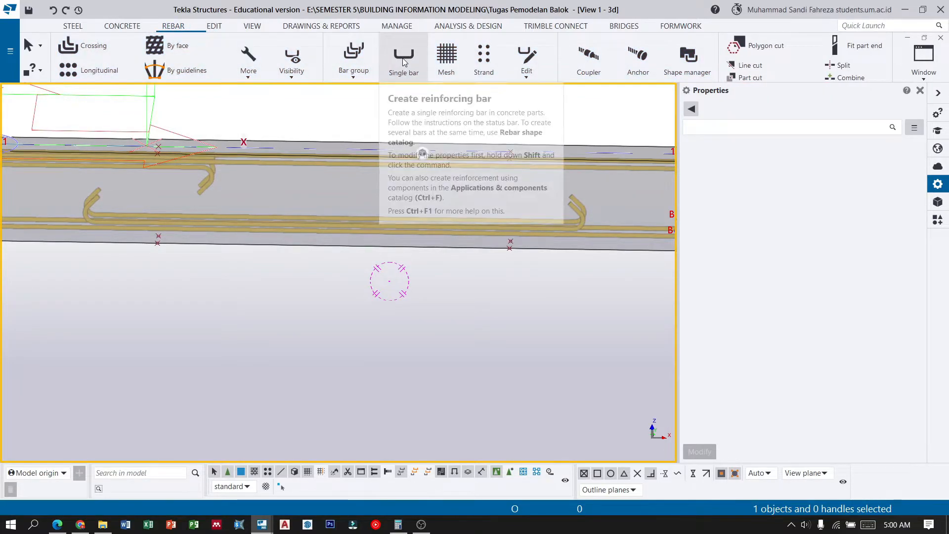
{"action": "left_click", "coordinate": [404, 61]}
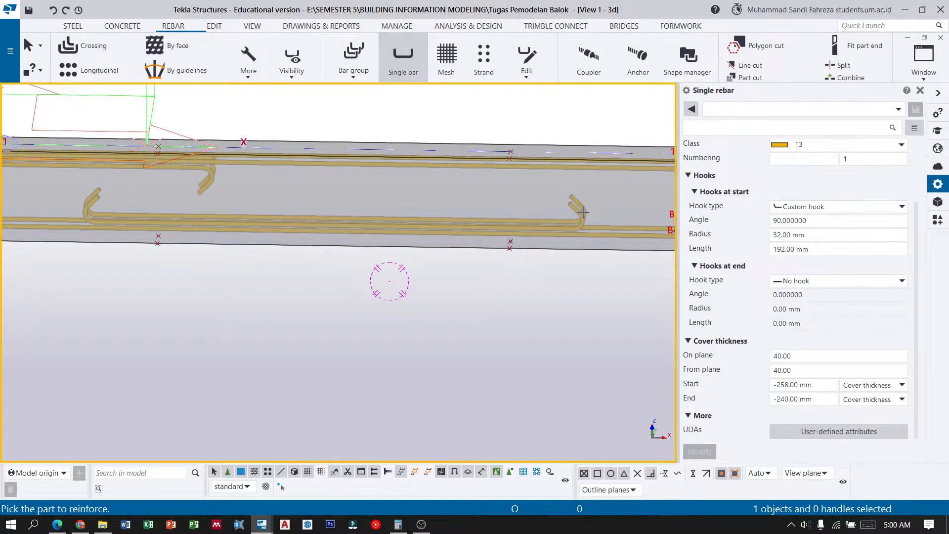
{"action": "scroll", "coordinate": [168, 232], "scroll_direction": "up", "scroll_amount": 2}
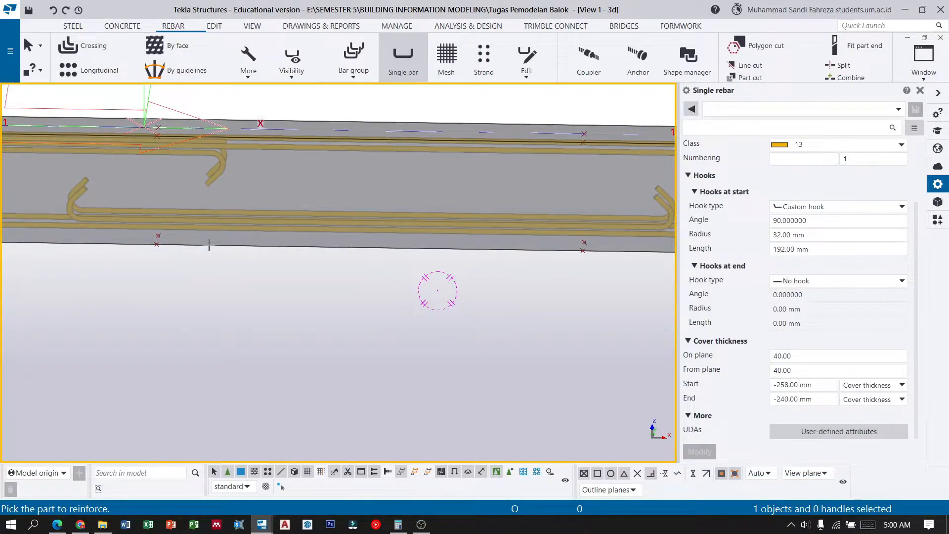
{"action": "left_click", "coordinate": [211, 248]}
{"action": "scroll", "coordinate": [178, 284], "scroll_direction": "up", "scroll_amount": 3}
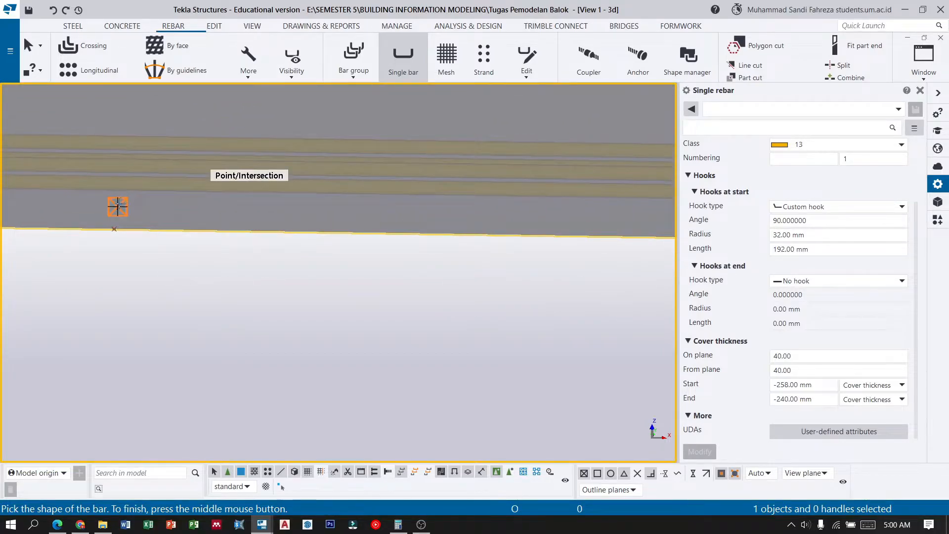
{"action": "left_click", "coordinate": [118, 207]}
{"action": "scroll", "coordinate": [93, 208], "scroll_direction": "down", "scroll_amount": 2}
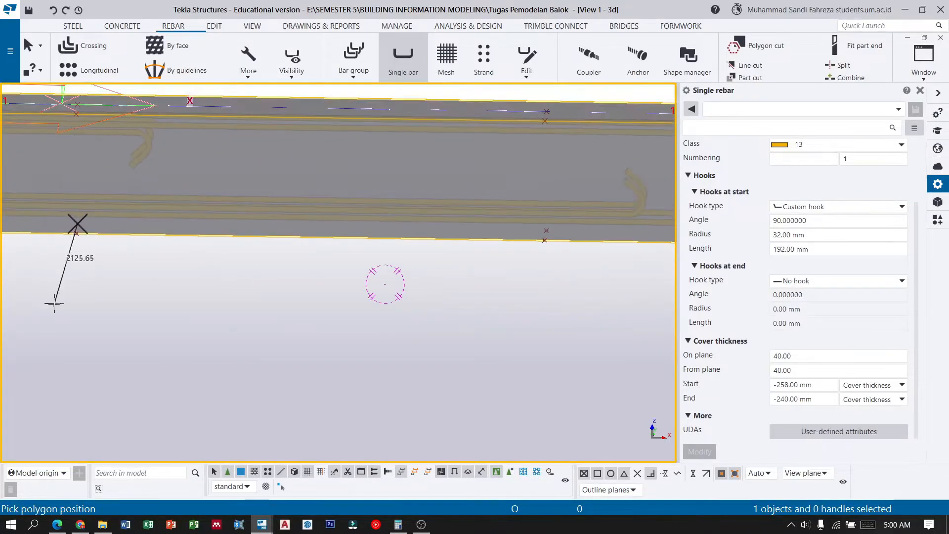
{"action": "scroll", "coordinate": [569, 214], "scroll_direction": "up", "scroll_amount": 2}
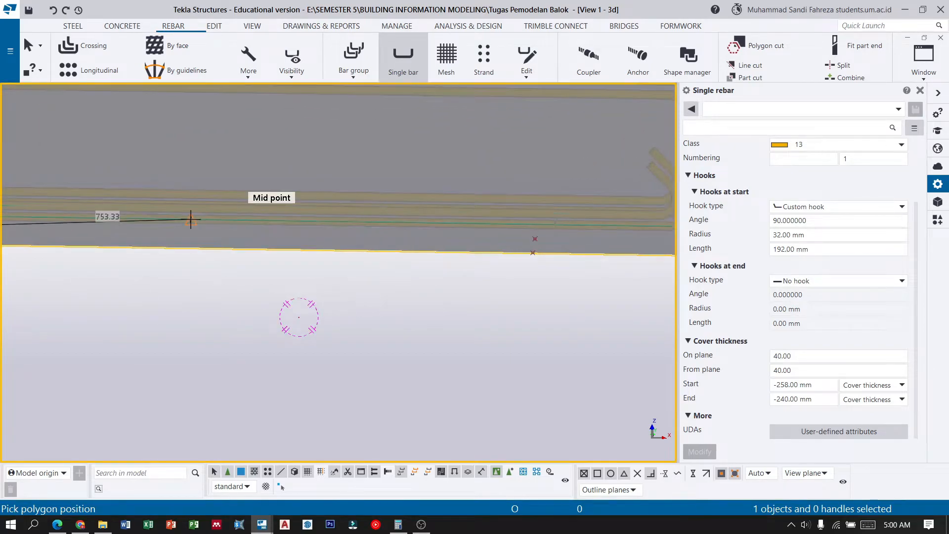
{"action": "left_click", "coordinate": [535, 239]}
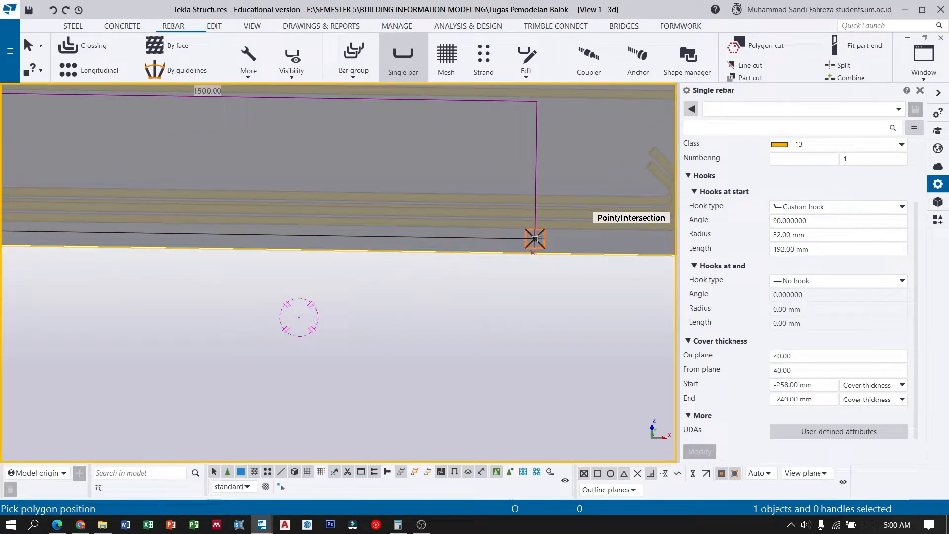
{"action": "middle_click", "coordinate": [535, 239]}
{"action": "scroll", "coordinate": [486, 265], "scroll_direction": "down", "scroll_amount": 3}
{"action": "left_click", "coordinate": [270, 207]}
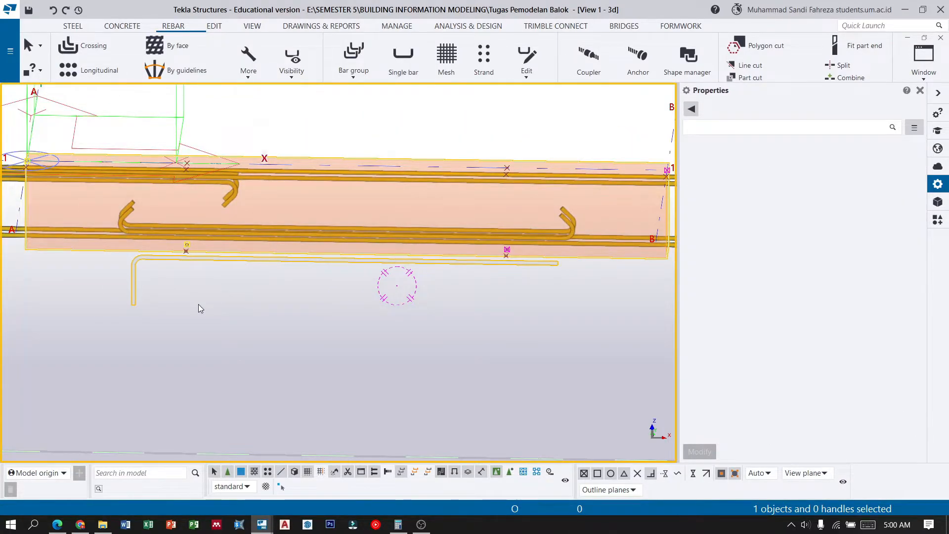
{"action": "left_click", "coordinate": [236, 309]}
{"action": "middle_click_drag", "start_coordinate": [443, 236], "coordinate": [413, 228], "text": "ctrl"}
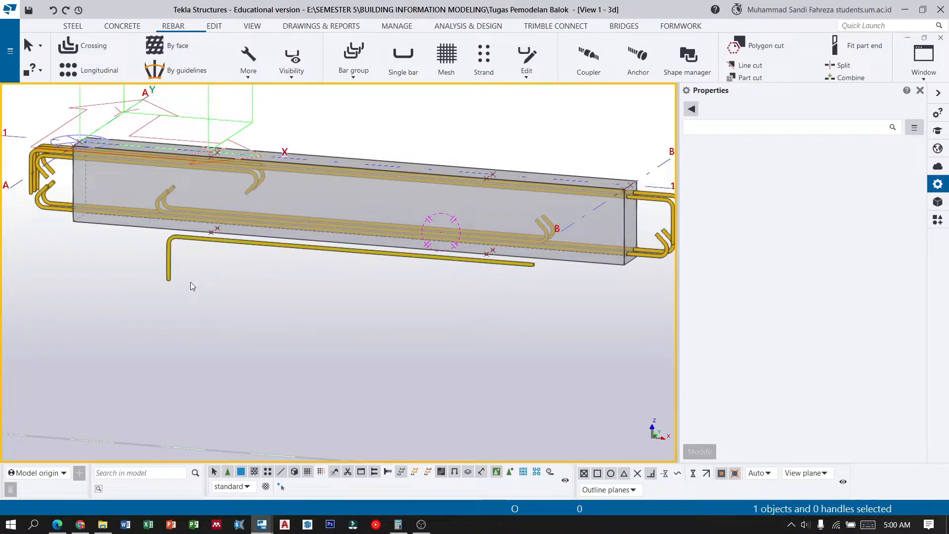
Rename the new single bar as Tul Tunggal Bawah and set its start hook type to No hook
{"action": "left_click", "coordinate": [157, 243]}
{"action": "scroll", "coordinate": [803, 192], "scroll_direction": "up", "scroll_amount": 3}
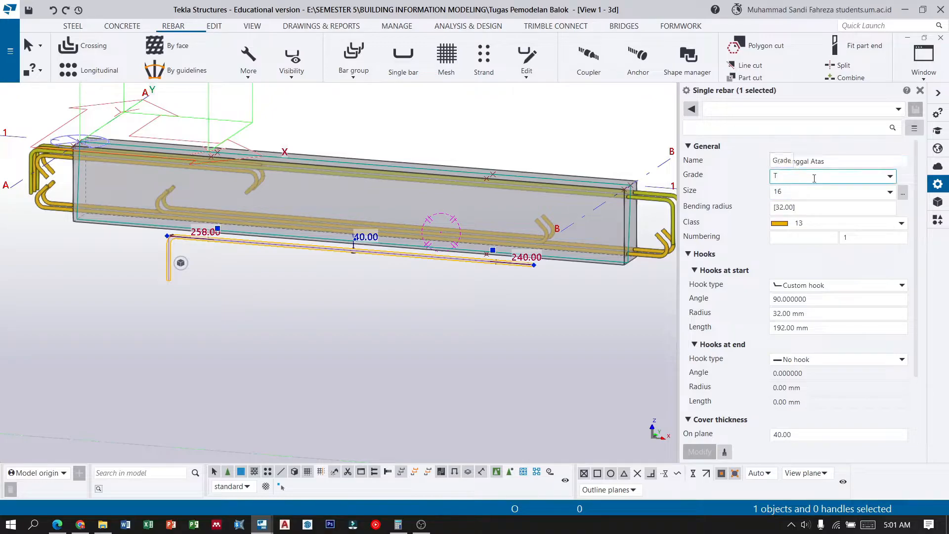
{"action": "double_click", "coordinate": [813, 161]}
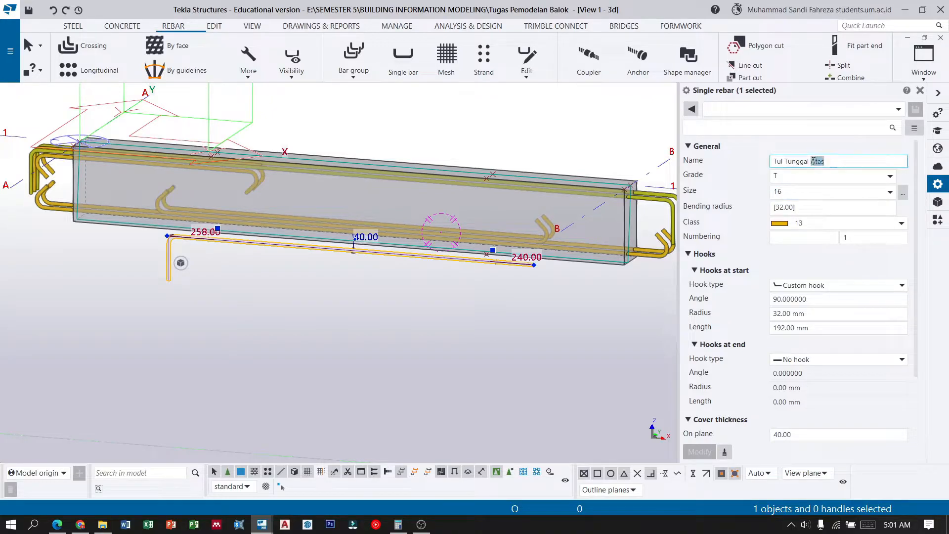
{"action": "type", "text": "Bawah"}
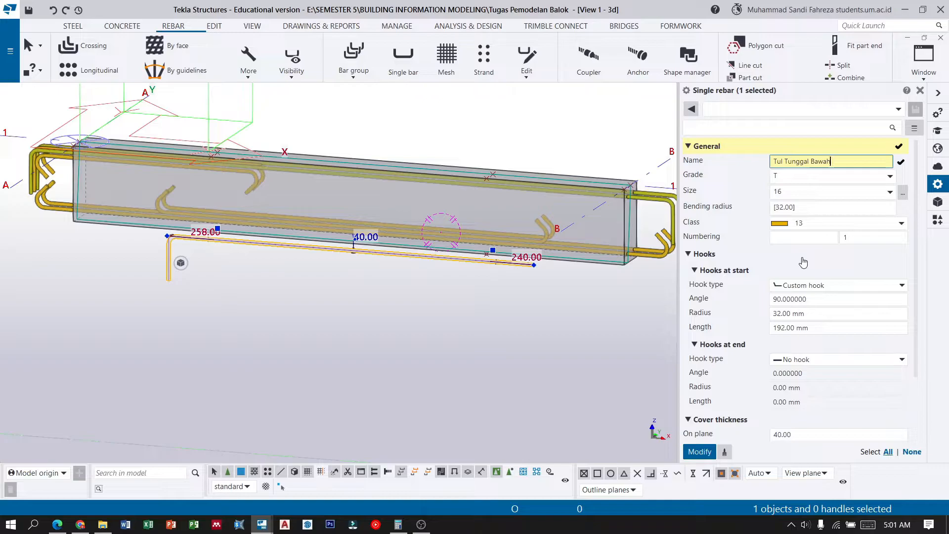
{"action": "left_click", "coordinate": [832, 286]}
{"action": "left_click", "coordinate": [830, 298]}
{"action": "scroll", "coordinate": [786, 321], "scroll_direction": "down", "scroll_amount": 3}
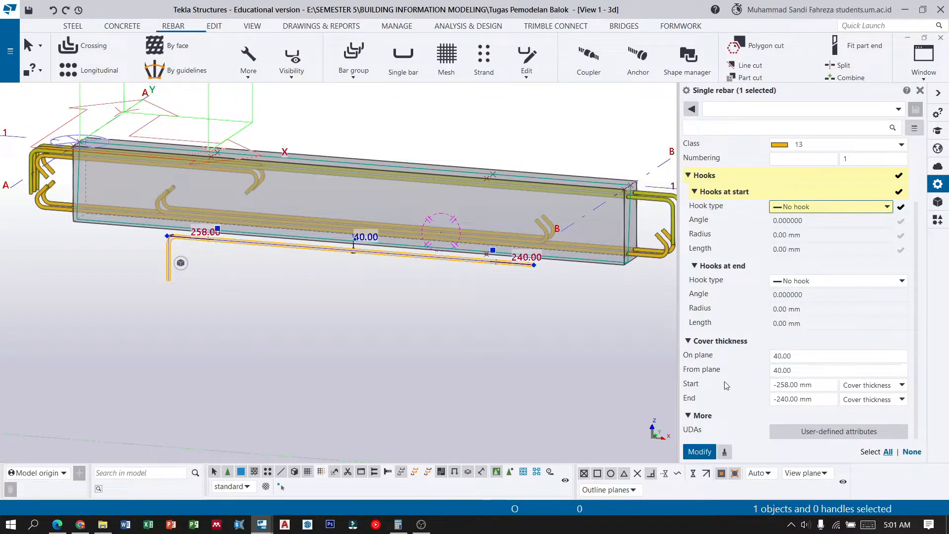
Set the single bar's cover thickness to -320 mm at both start and end, and apply the changed properties
{"action": "double_click", "coordinate": [788, 384]}
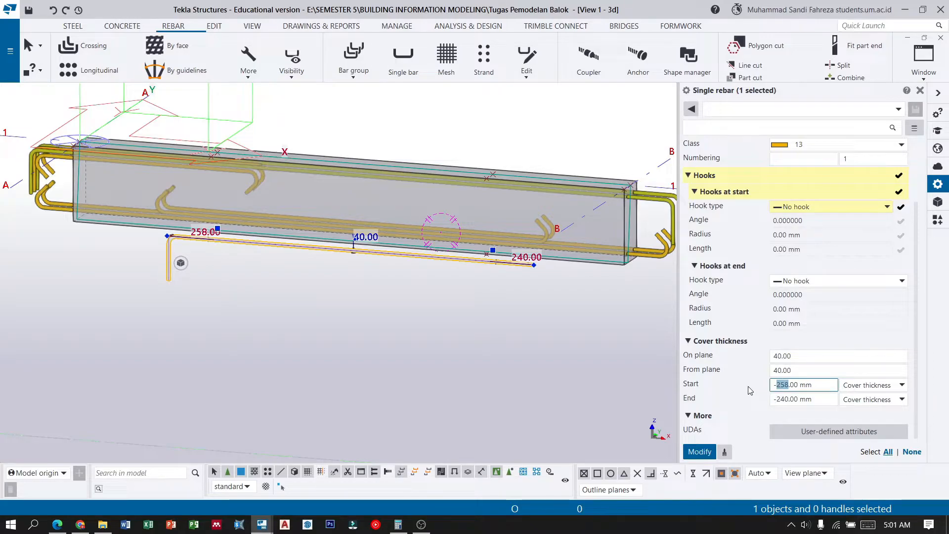
{"action": "type", "text": "320"}
{"action": "left_click", "coordinate": [776, 398]}
{"action": "double_click", "coordinate": [780, 398]}
{"action": "type", "text": "3"}
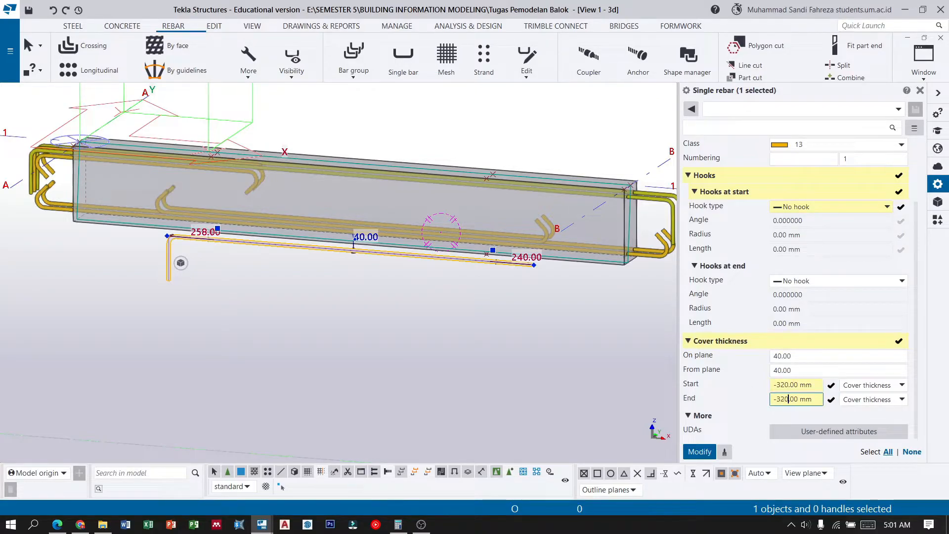
{"action": "left_click", "coordinate": [700, 452]}
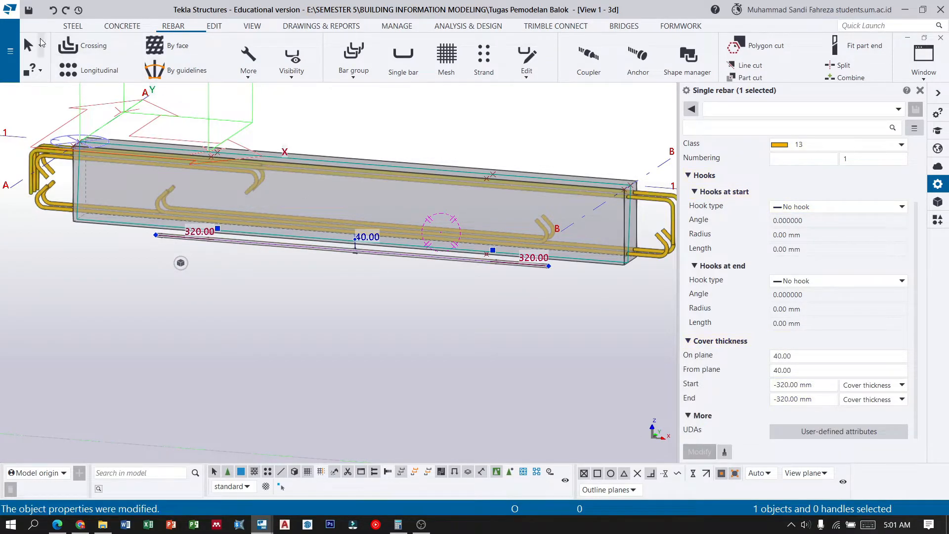
{"action": "left_click", "coordinate": [250, 310]}
Move the single bottom bar linearly by 50 mm in Y and 100 mm in Z, into the beam between the hooked bars
{"action": "middle_click_drag", "start_coordinate": [478, 253], "coordinate": [572, 273], "text": "ctrl"}
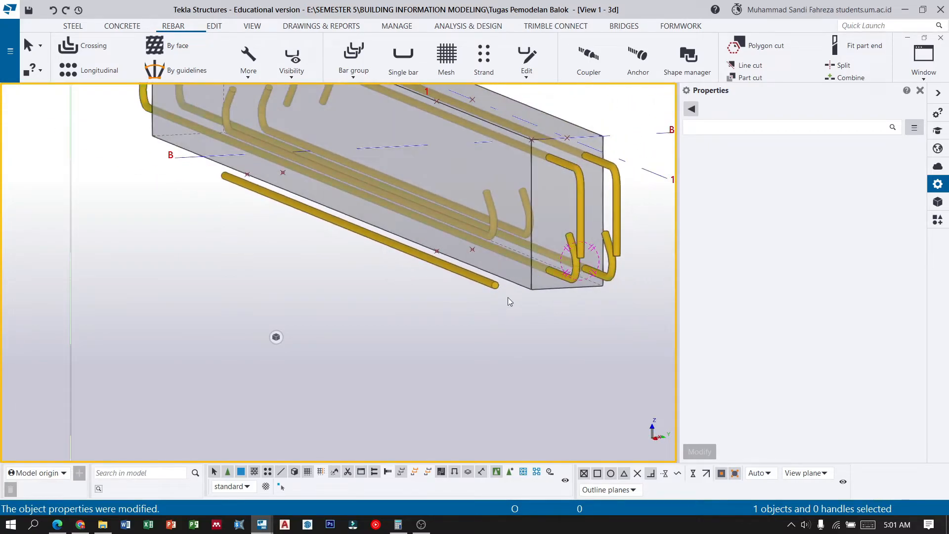
{"action": "left_click", "coordinate": [494, 285]}
{"action": "middle_click_drag", "start_coordinate": [366, 325], "coordinate": [360, 280], "text": "ctrl"}
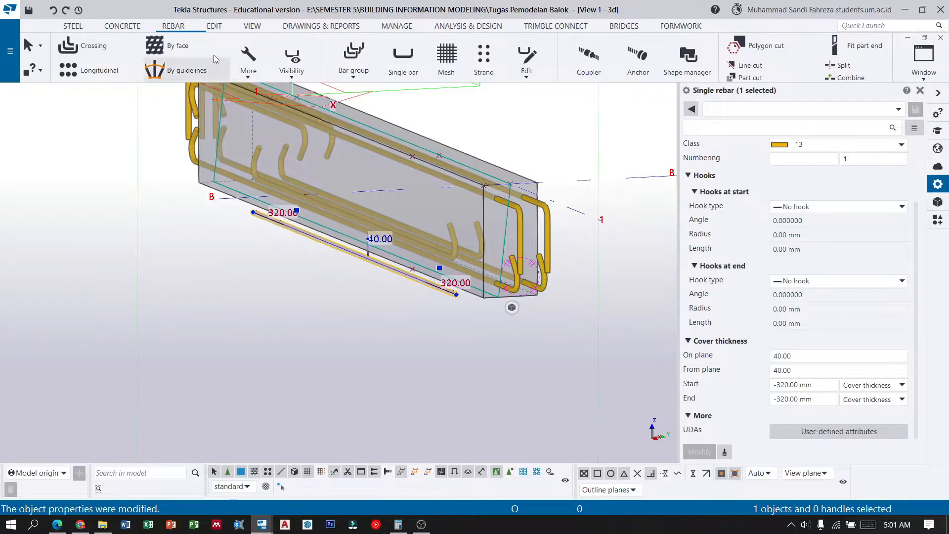
{"action": "left_click", "coordinate": [214, 26]}
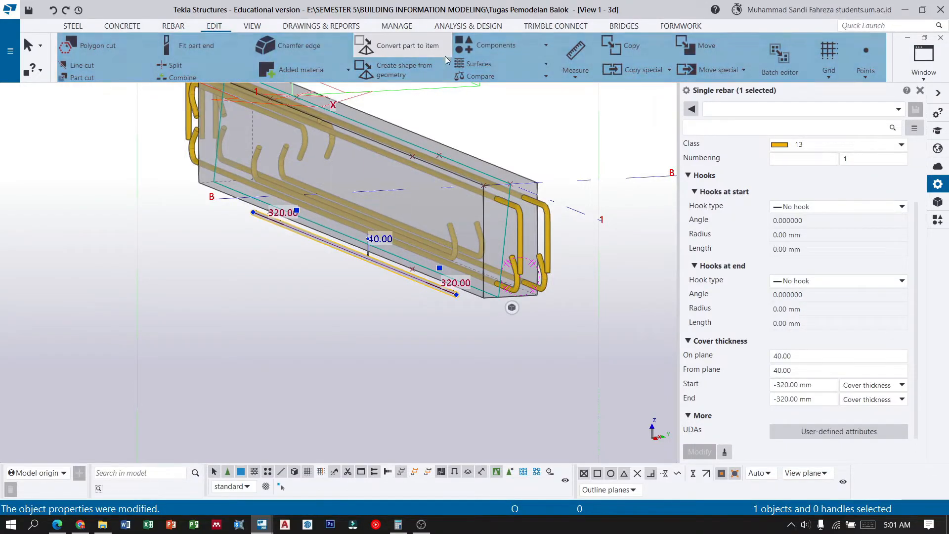
{"action": "left_click", "coordinate": [719, 70]}
{"action": "left_click", "coordinate": [707, 94]}
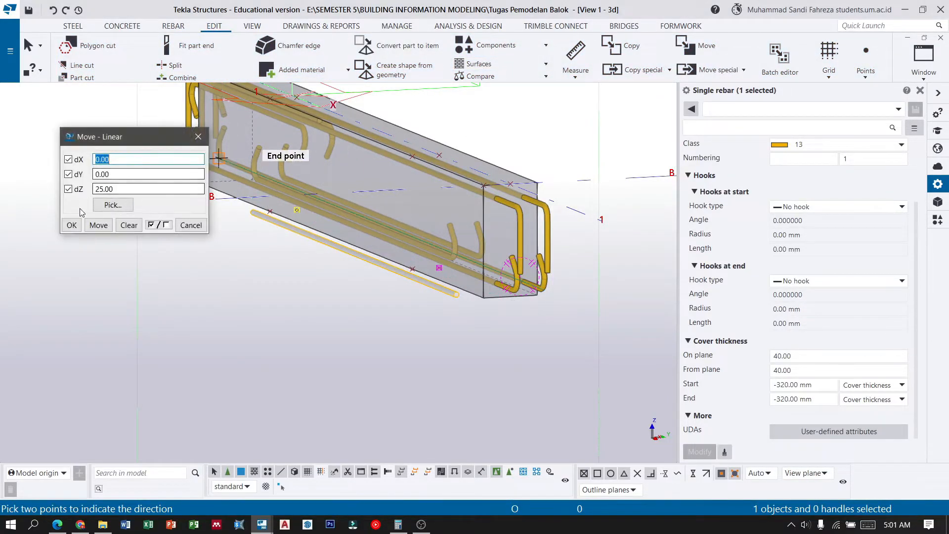
{"action": "left_click", "coordinate": [129, 225]}
{"action": "left_click_drag", "start_coordinate": [115, 174], "coordinate": [92, 175]}
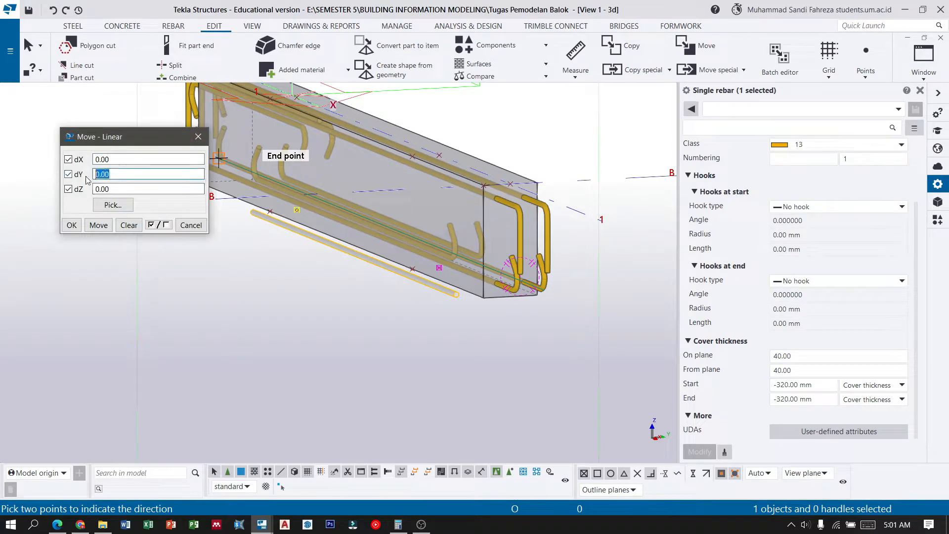
{"action": "type", "text": "50"}
{"action": "key", "text": "Tab"}
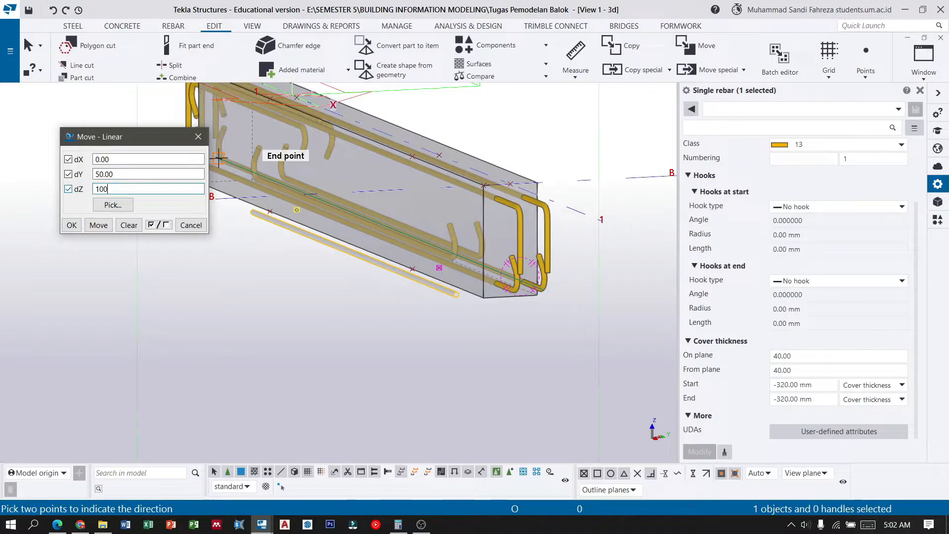
{"action": "left_click", "coordinate": [103, 227]}
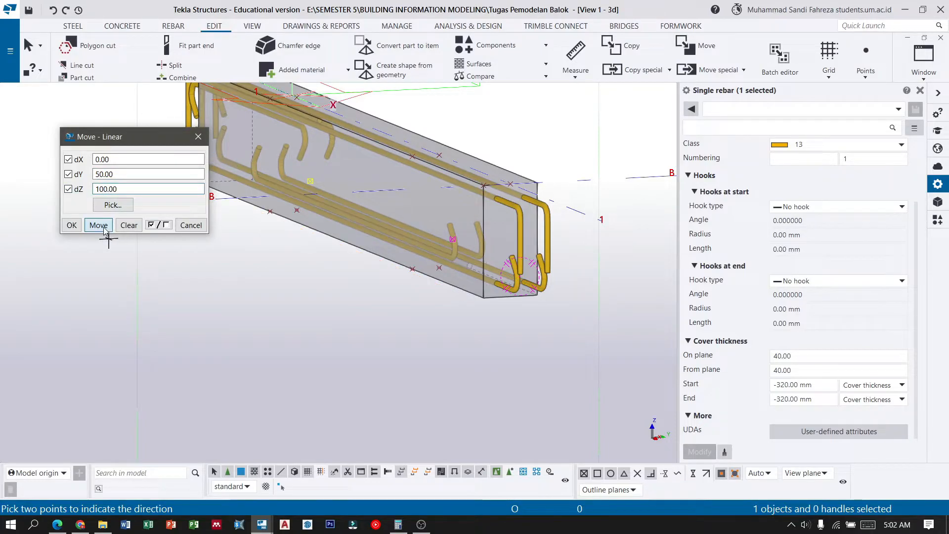
{"action": "left_click", "coordinate": [76, 228]}
{"action": "scroll", "coordinate": [485, 279], "scroll_direction": "up", "scroll_amount": 3}
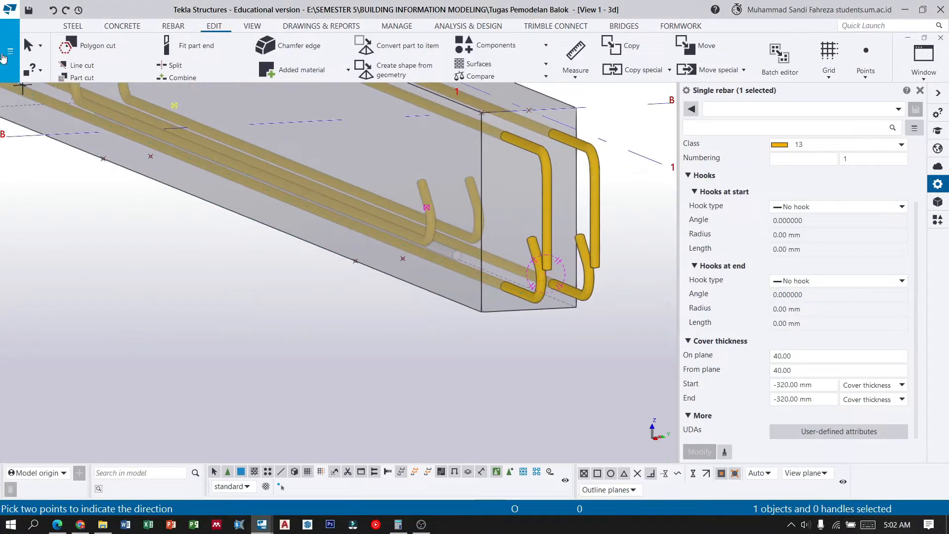
{"action": "key", "text": "Escape"}
{"action": "left_click", "coordinate": [139, 276]}
Examine the moved single bar and the whole beam reinforcement up close and along its full length
{"action": "middle_click_drag", "start_coordinate": [464, 207], "coordinate": [395, 186], "text": "ctrl"}
{"action": "scroll", "coordinate": [396, 187], "scroll_direction": "down", "scroll_amount": 2}
{"action": "scroll", "coordinate": [544, 242], "scroll_direction": "up", "scroll_amount": 2}
{"action": "scroll", "coordinate": [139, 202], "scroll_direction": "down", "scroll_amount": 2}
{"action": "scroll", "coordinate": [381, 233], "scroll_direction": "up", "scroll_amount": 2}
{"action": "scroll", "coordinate": [379, 234], "scroll_direction": "up", "scroll_amount": 1}
{"action": "middle_click_drag", "start_coordinate": [376, 239], "coordinate": [348, 238], "text": "ctrl"}
{"action": "scroll", "coordinate": [323, 235], "scroll_direction": "down", "scroll_amount": 5}
{"action": "scroll", "coordinate": [612, 262], "scroll_direction": "up", "scroll_amount": 6}
{"action": "scroll", "coordinate": [487, 273], "scroll_direction": "up", "scroll_amount": 2}
{"action": "middle_click_drag", "start_coordinate": [414, 257], "coordinate": [516, 287], "text": "ctrl"}
{"action": "scroll", "coordinate": [517, 287], "scroll_direction": "down", "scroll_amount": 5}
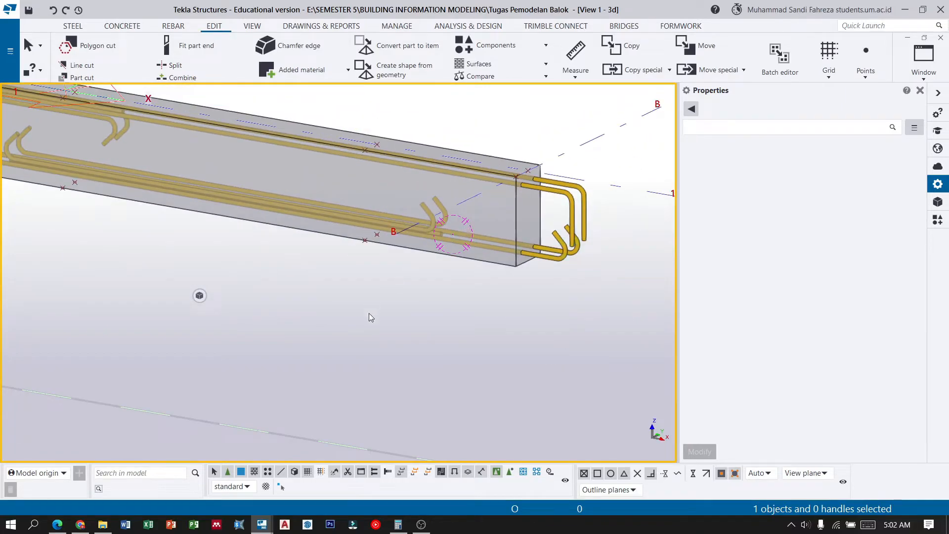
{"action": "scroll", "coordinate": [428, 317], "scroll_direction": "down", "scroll_amount": 1}
{"action": "scroll", "coordinate": [200, 199], "scroll_direction": "up", "scroll_amount": 2}
{"action": "middle_click_drag", "start_coordinate": [210, 200], "coordinate": [284, 206], "text": "ctrl"}
{"action": "scroll", "coordinate": [420, 198], "scroll_direction": "down", "scroll_amount": 4}
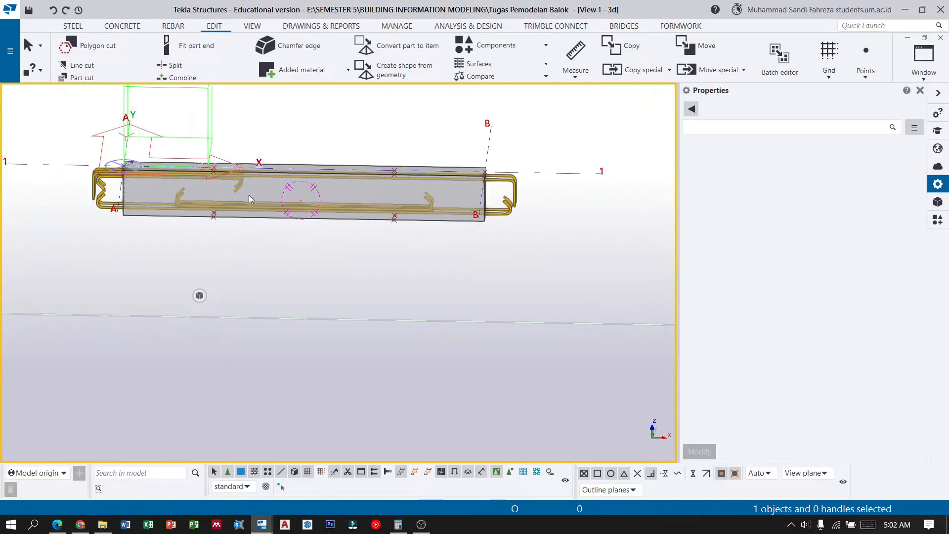
{"action": "scroll", "coordinate": [159, 197], "scroll_direction": "up", "scroll_amount": 2}
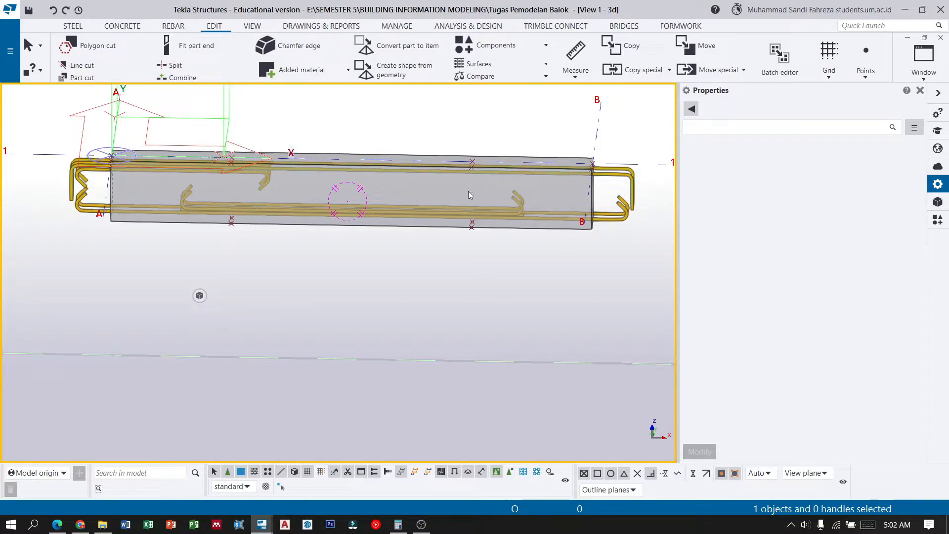
{"action": "scroll", "coordinate": [625, 189], "scroll_direction": "down", "scroll_amount": 1}
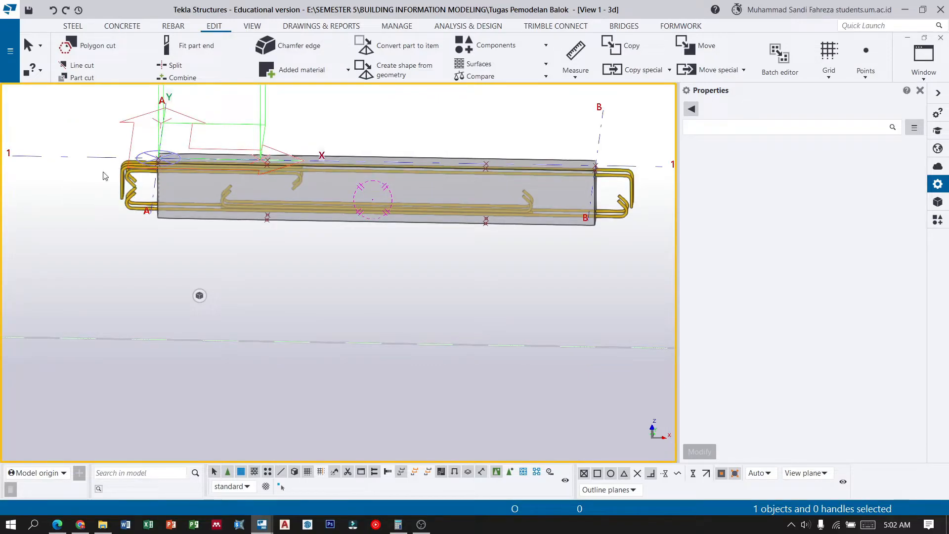
Rotate-copy the extra top single bar and hooked rebar group at support A once by 180° around Z, with origin X0 1500 and Z0 400
{"action": "scroll", "coordinate": [123, 176], "scroll_direction": "up", "scroll_amount": 2}
{"action": "middle_click_drag", "start_coordinate": [110, 177], "coordinate": [109, 150], "text": "ctrl"}
{"action": "left_click", "coordinate": [110, 152]}
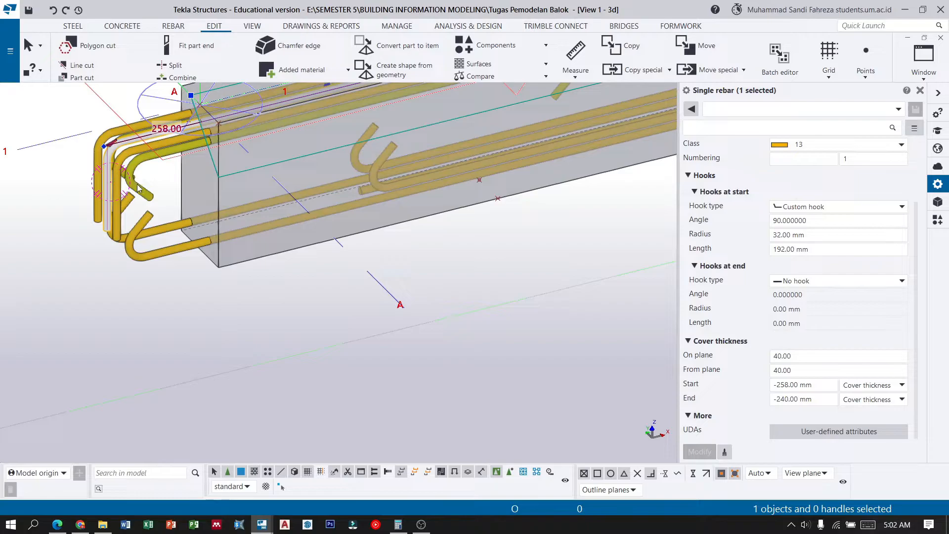
{"action": "left_click", "coordinate": [139, 188]}
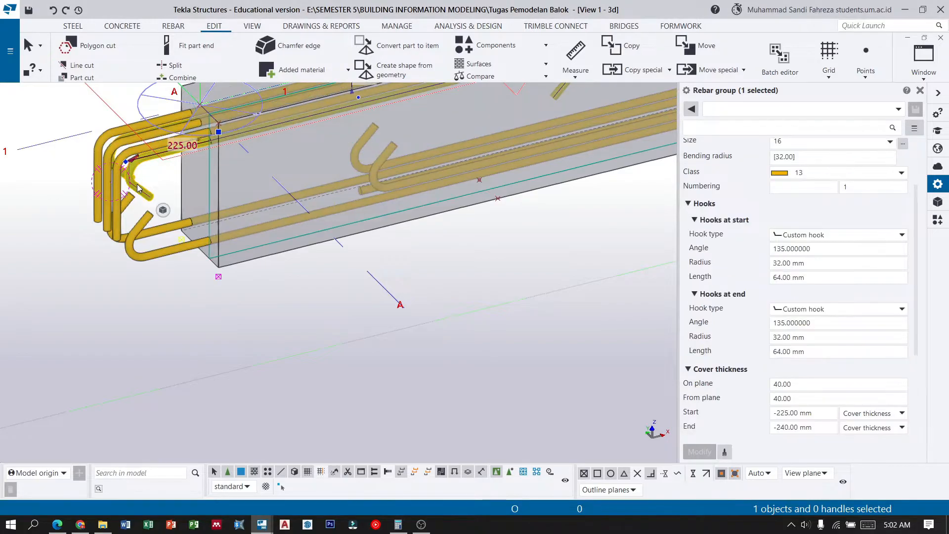
{"action": "left_click", "coordinate": [117, 150], "text": "ctrl"}
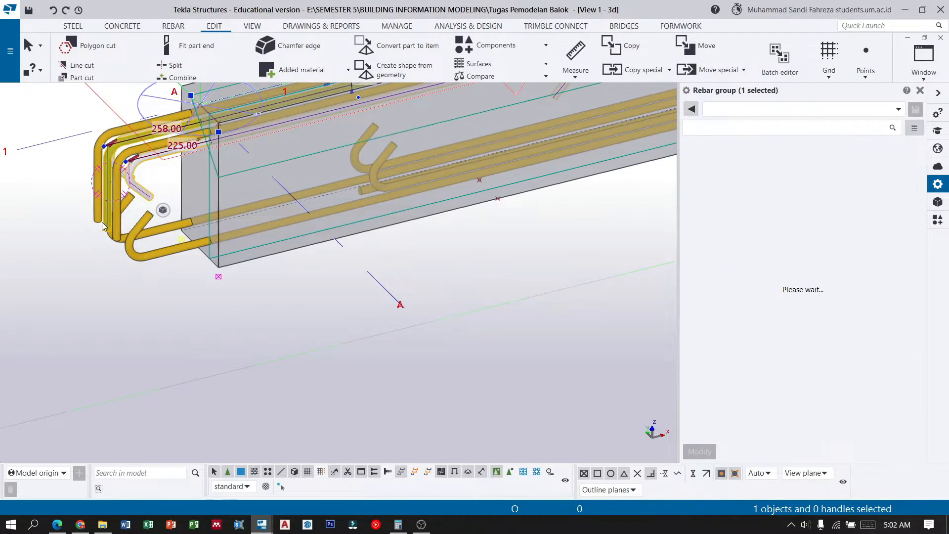
{"action": "scroll", "coordinate": [52, 257], "scroll_direction": "down", "scroll_amount": 5}
{"action": "scroll", "coordinate": [395, 124], "scroll_direction": "up", "scroll_amount": 3}
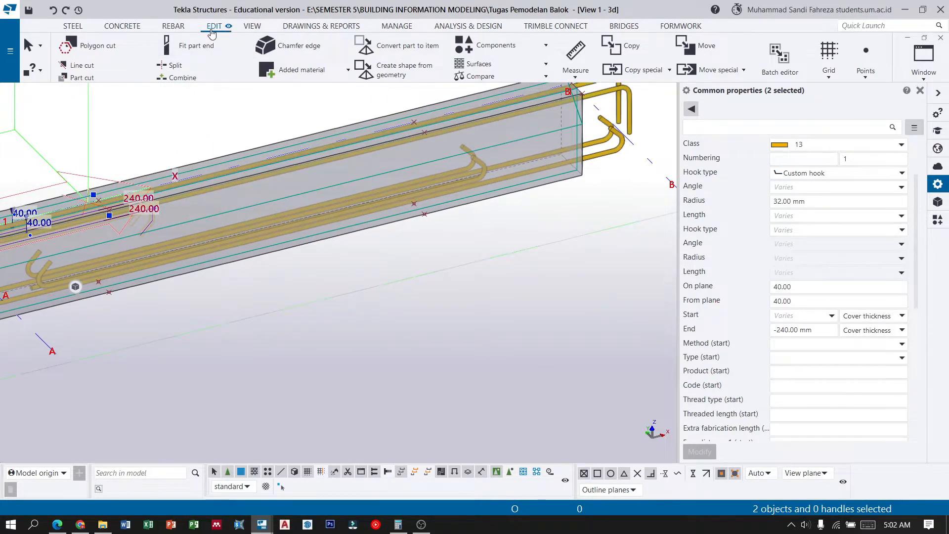
{"action": "left_click", "coordinate": [661, 73]}
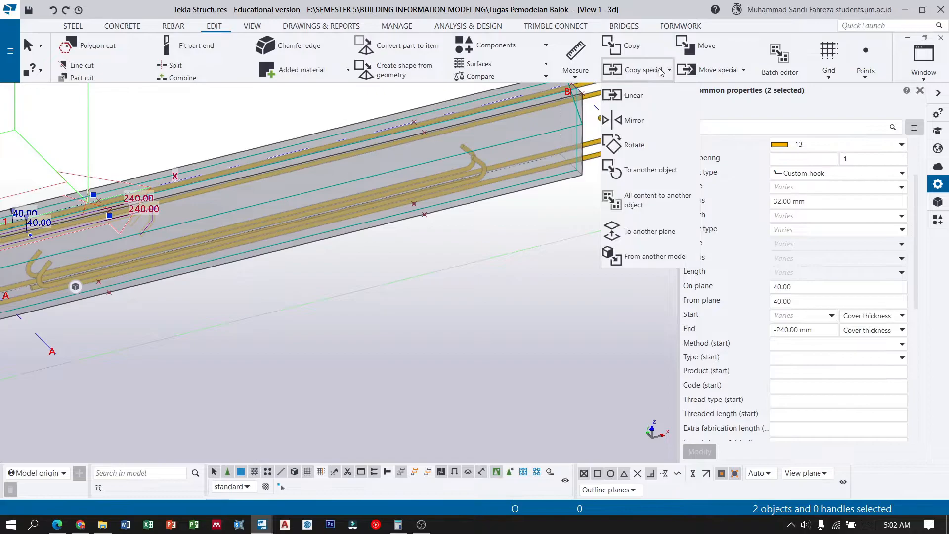
{"action": "left_click", "coordinate": [652, 149]}
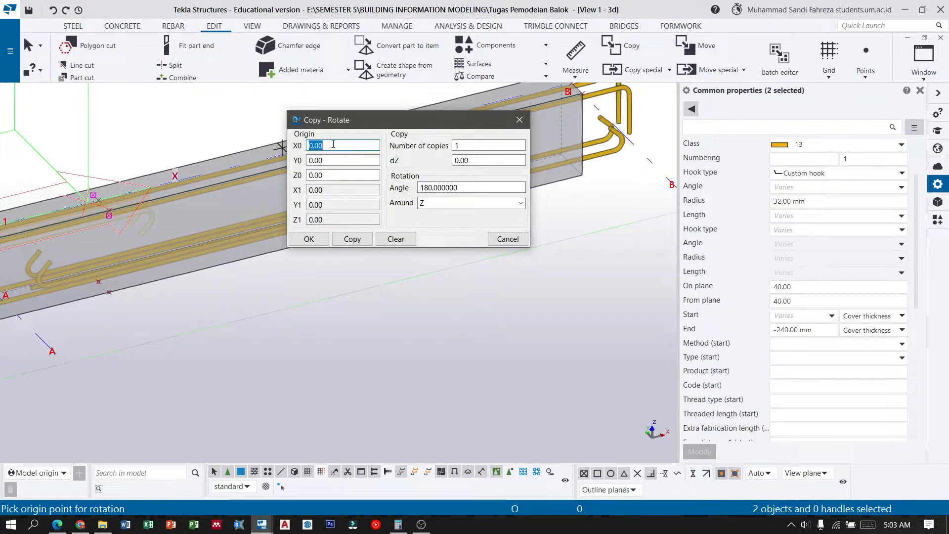
{"action": "type", "text": "00"}
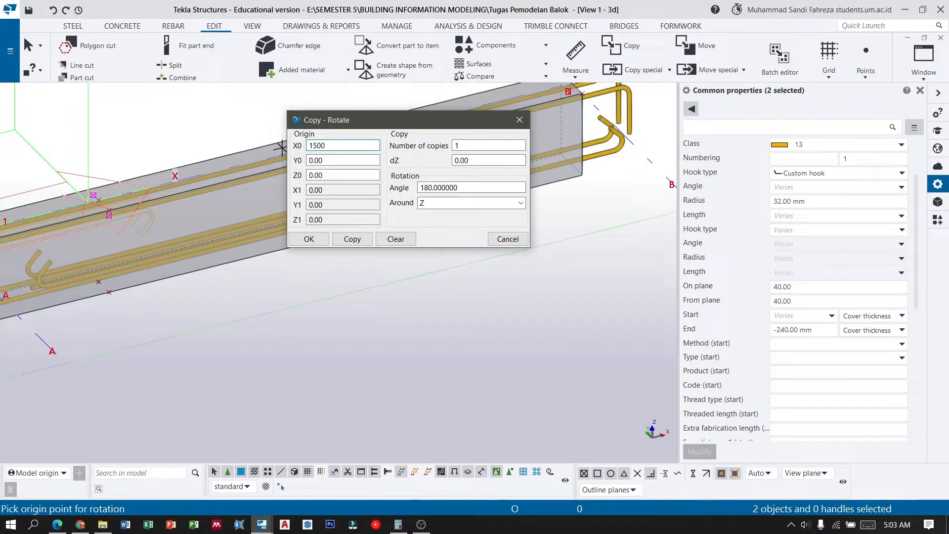
{"action": "key", "text": "Tab"}
{"action": "key", "text": "Tab"}
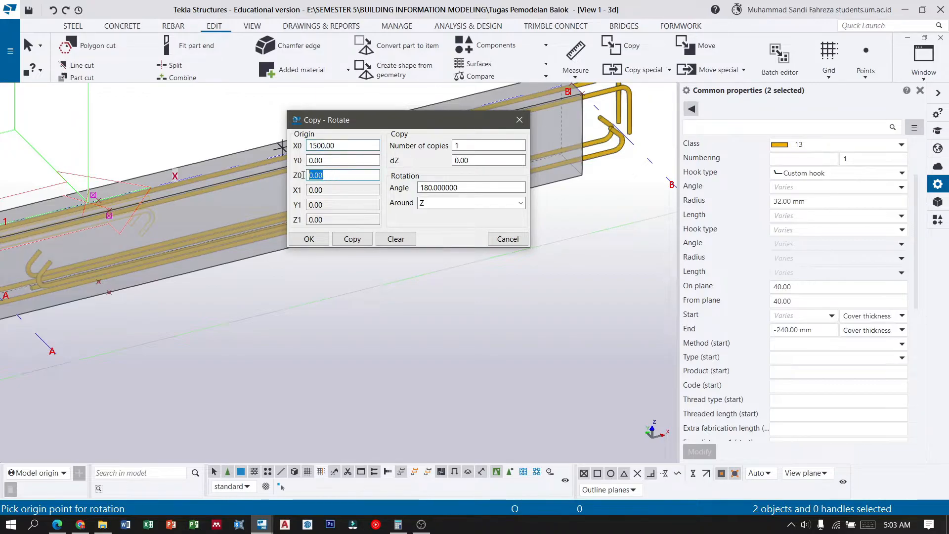
{"action": "type", "text": "4"}
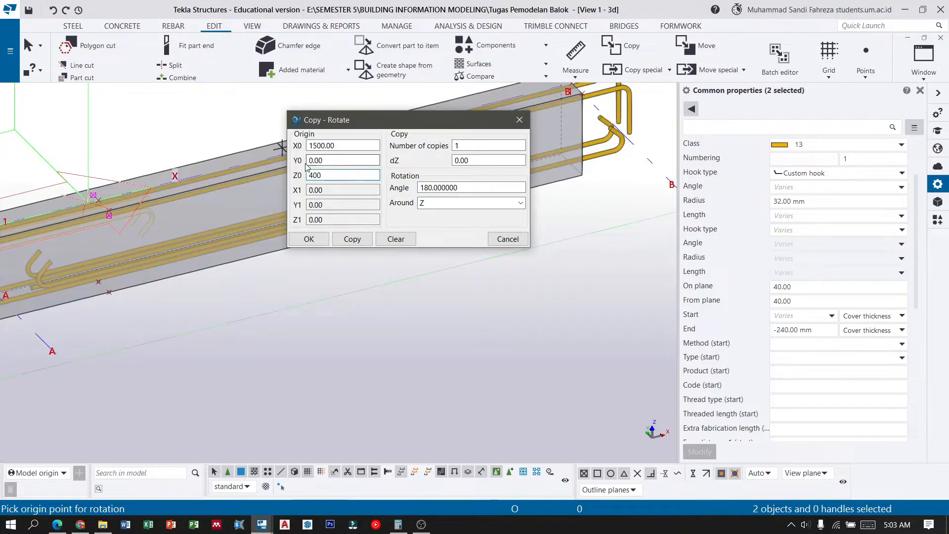
{"action": "left_click", "coordinate": [352, 241]}
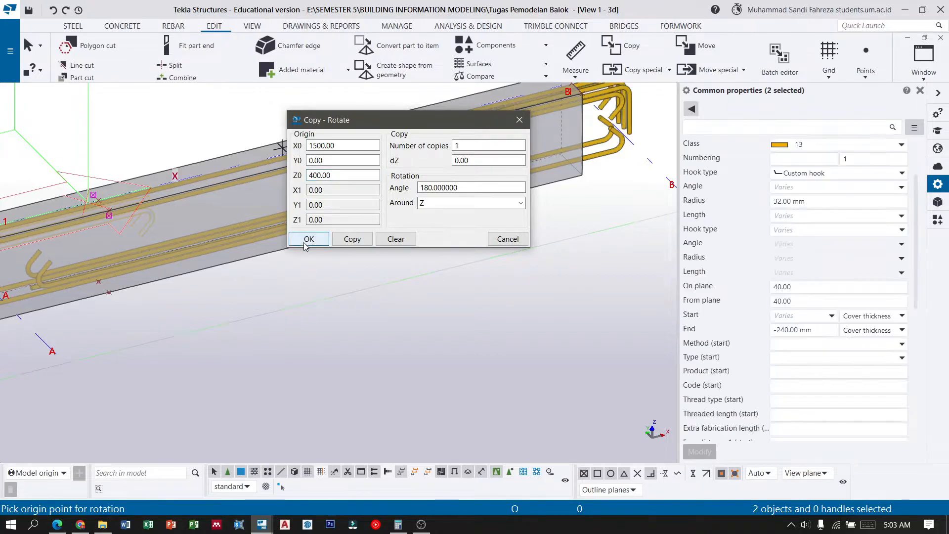
{"action": "left_click", "coordinate": [309, 239]}
{"action": "left_click", "coordinate": [127, 149]}
{"action": "right_click", "coordinate": [332, 279]}
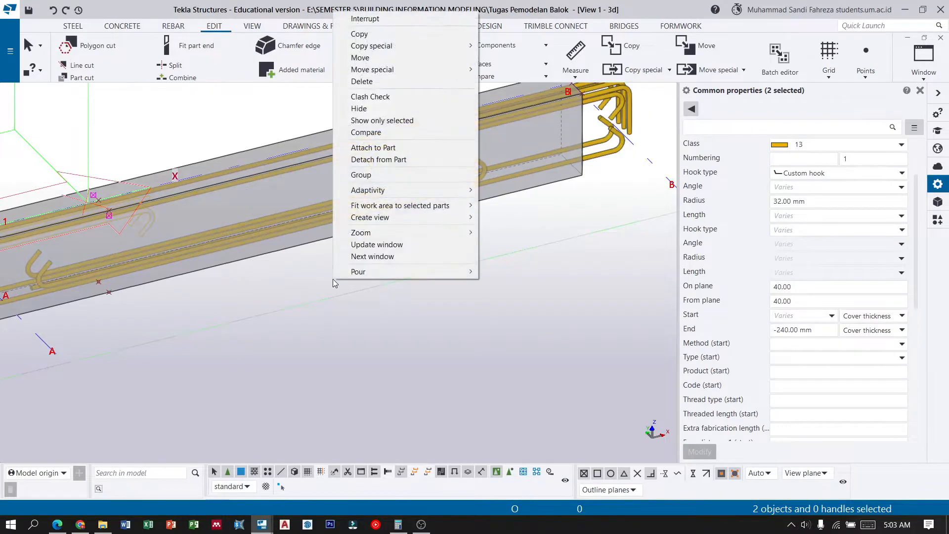
{"action": "left_click", "coordinate": [379, 21]}
Examine the copied extra top bars at support B and the reinforcement along the whole beam
{"action": "scroll", "coordinate": [303, 250], "scroll_direction": "down", "scroll_amount": 2}
{"action": "scroll", "coordinate": [511, 154], "scroll_direction": "up", "scroll_amount": 5}
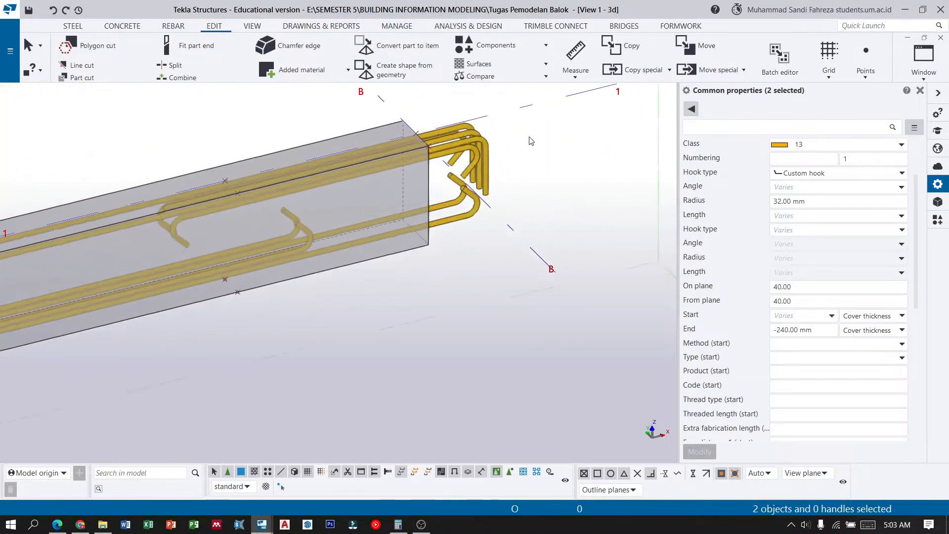
{"action": "mouse_move", "coordinate": [470, 127]}
{"action": "middle_mouse_down", "text": "ctrl"}
{"action": "mouse_move", "coordinate": [287, 106]}
{"action": "mouse_move", "coordinate": [330, 108]}
{"action": "mouse_move", "coordinate": [470, 151]}
{"action": "middle_mouse_up", "text": "ctrl"}
{"action": "scroll", "coordinate": [472, 153], "scroll_direction": "down", "scroll_amount": 5}
{"action": "middle_click_drag", "start_coordinate": [373, 185], "coordinate": [338, 147], "text": "ctrl"}
{"action": "scroll", "coordinate": [404, 173], "scroll_direction": "down", "scroll_amount": 4}
{"action": "scroll", "coordinate": [247, 174], "scroll_direction": "up", "scroll_amount": 2}
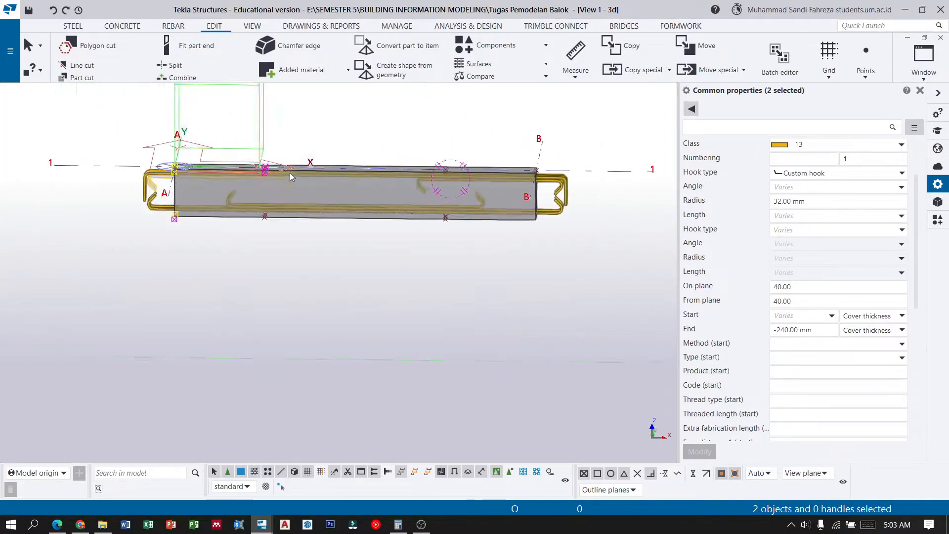
{"action": "scroll", "coordinate": [290, 173], "scroll_direction": "up", "scroll_amount": 1}
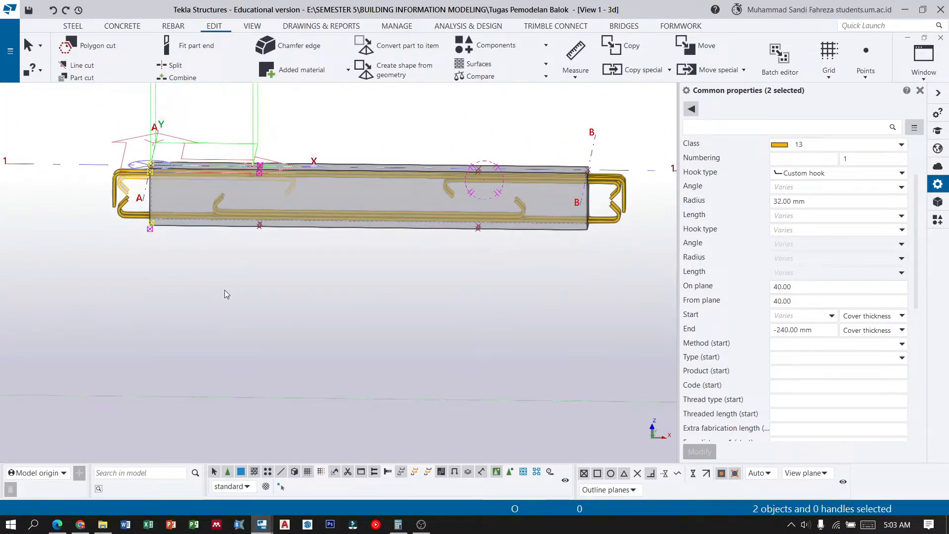
{"action": "left_click", "coordinate": [134, 269]}
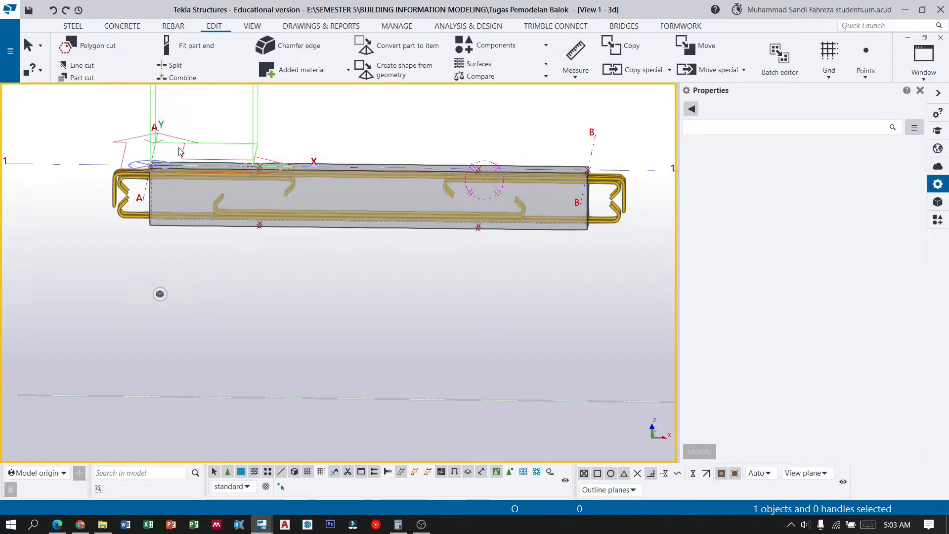
{"action": "scroll", "coordinate": [165, 182], "scroll_direction": "up", "scroll_amount": 3}
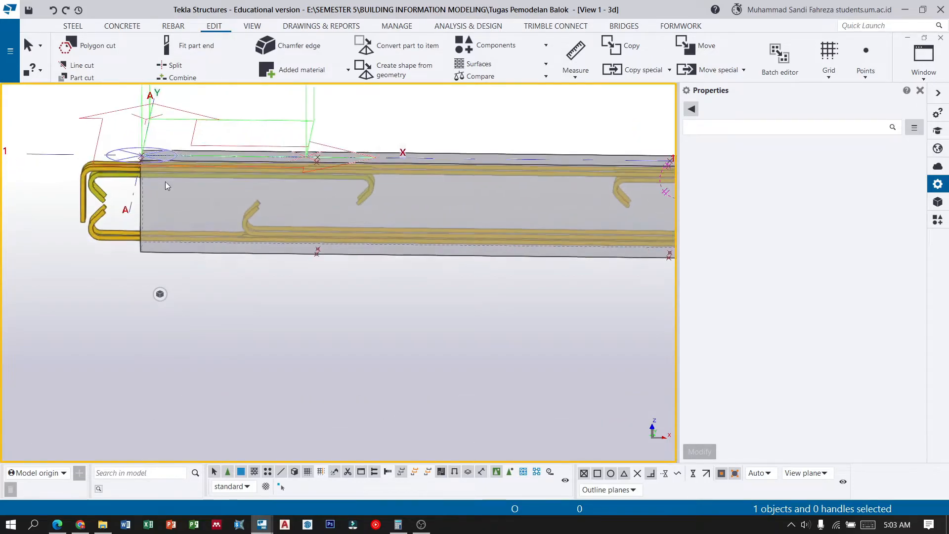
{"action": "middle_click_drag", "start_coordinate": [169, 218], "coordinate": [227, 221], "text": "ctrl"}
{"action": "scroll", "coordinate": [277, 208], "scroll_direction": "down", "scroll_amount": 4}
{"action": "scroll", "coordinate": [236, 141], "scroll_direction": "up", "scroll_amount": 2}
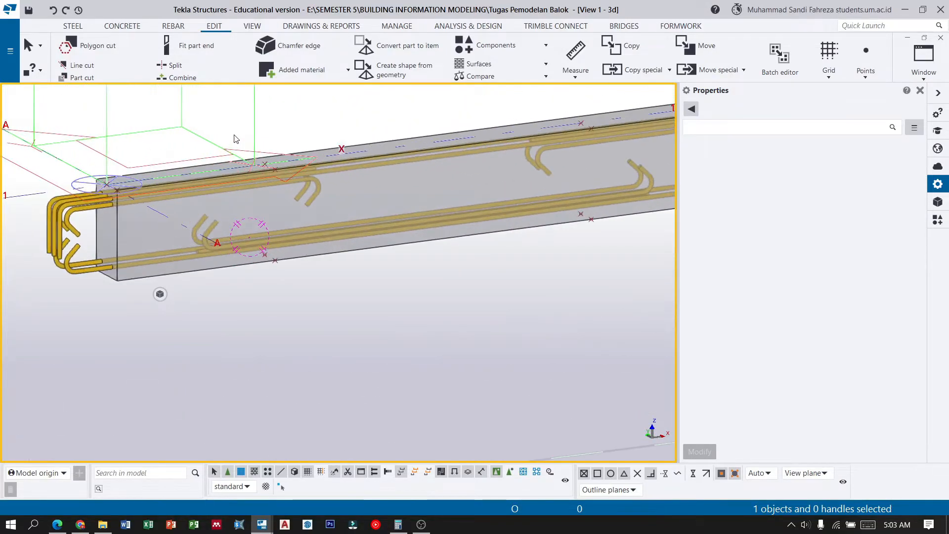
Start a crossing rebar set in the concrete beam, placing its rectangular cross-section outline near midspan
{"action": "left_click", "coordinate": [173, 26]}
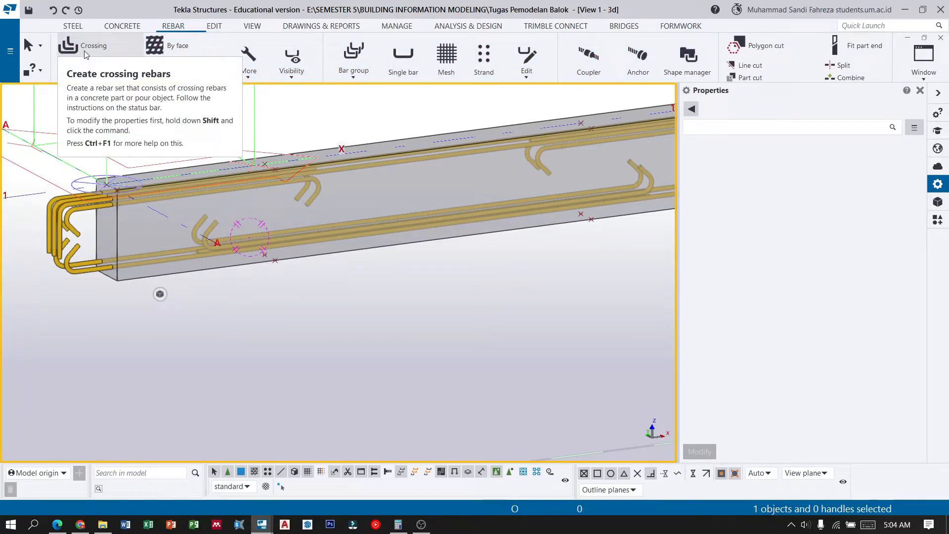
{"action": "left_click", "coordinate": [87, 51]}
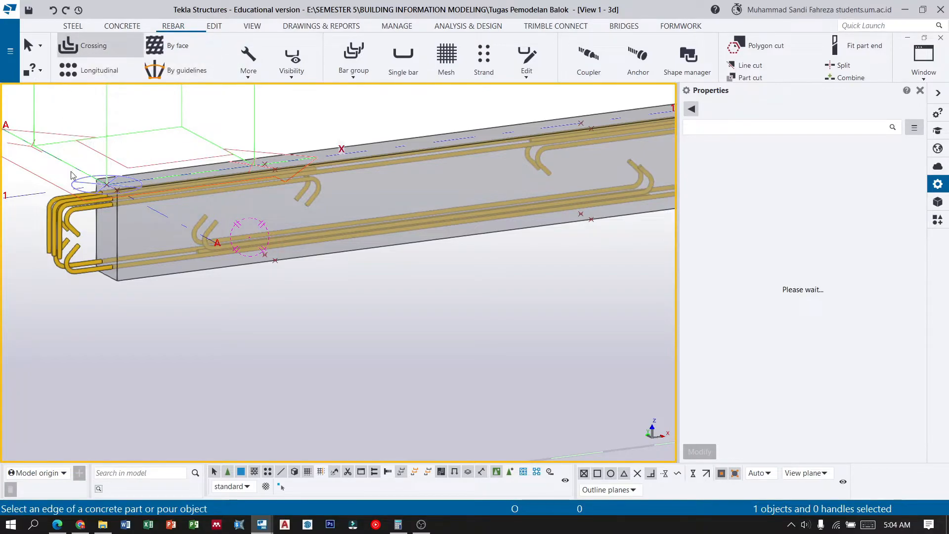
{"action": "scroll", "coordinate": [143, 295], "scroll_direction": "down", "scroll_amount": 3}
{"action": "scroll", "coordinate": [300, 254], "scroll_direction": "up", "scroll_amount": 2}
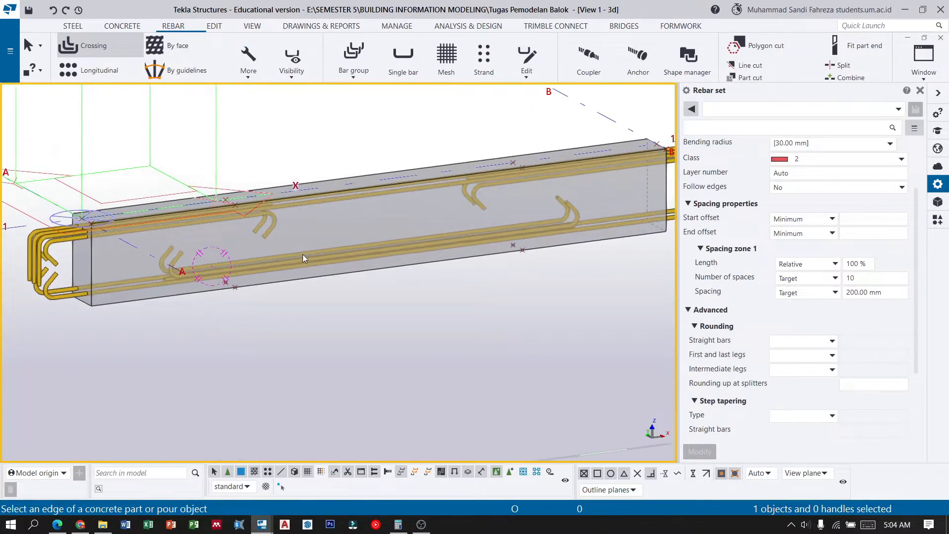
{"action": "scroll", "coordinate": [302, 256], "scroll_direction": "up", "scroll_amount": 1}
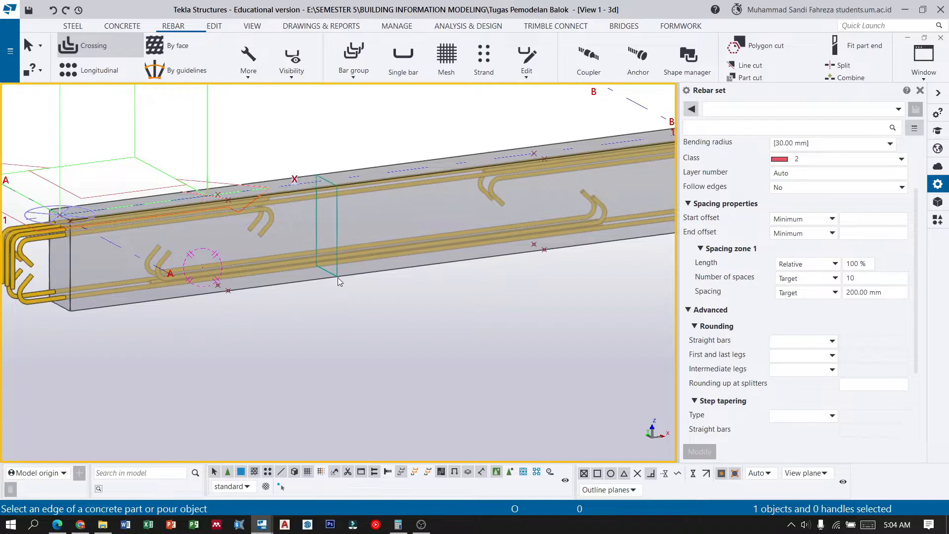
{"action": "left_click", "coordinate": [402, 268]}
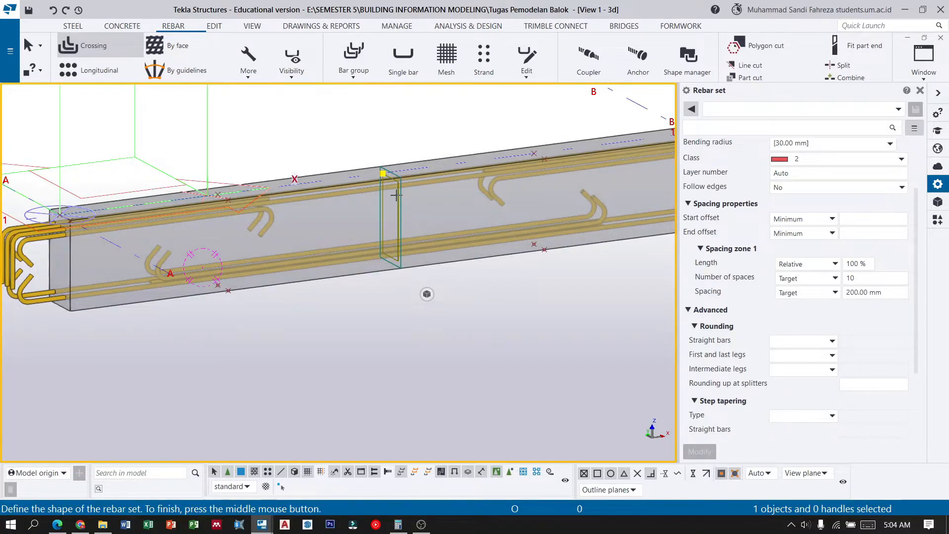
{"action": "scroll", "coordinate": [400, 178], "scroll_direction": "up", "scroll_amount": 3}
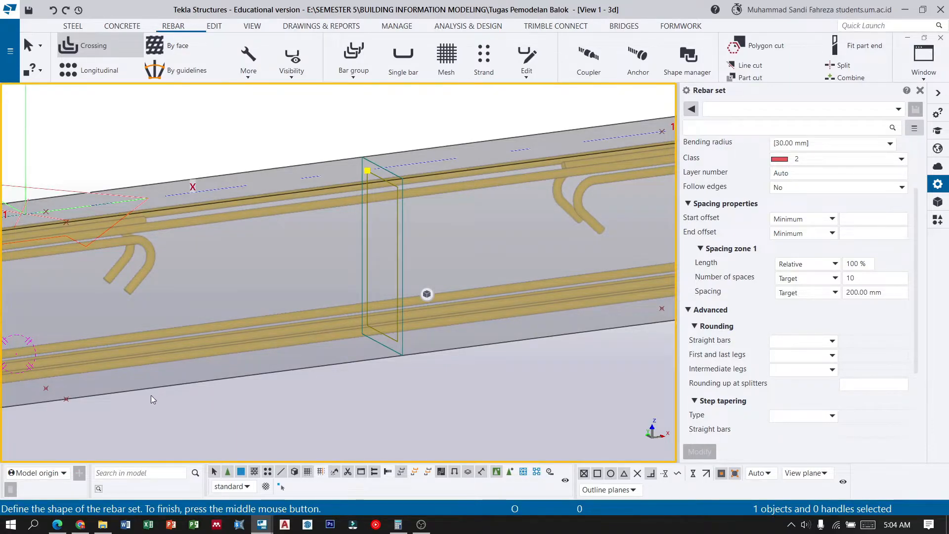
Switch to the modelling-steps PDF in Microsoft Edge, examine the stirrup width and height formulas on page 16, and return to Tekla Structures
{"action": "mouse_move", "coordinate": [61, 525]}
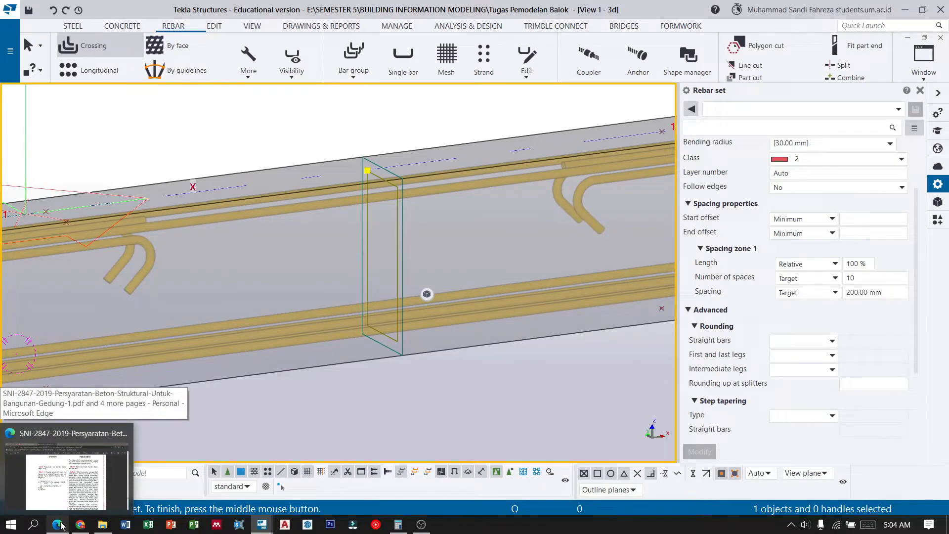
{"action": "left_click", "coordinate": [61, 526]}
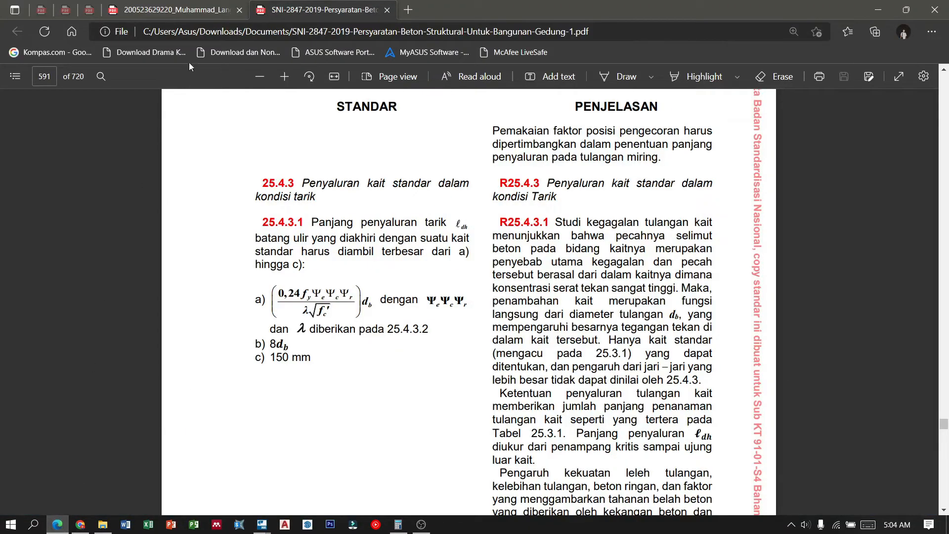
{"action": "left_click", "coordinate": [173, 10]}
{"action": "scroll", "coordinate": [363, 191], "scroll_direction": "down", "scroll_amount": 9}
{"action": "left_click_drag", "start_coordinate": [946, 103], "coordinate": [948, 428]}
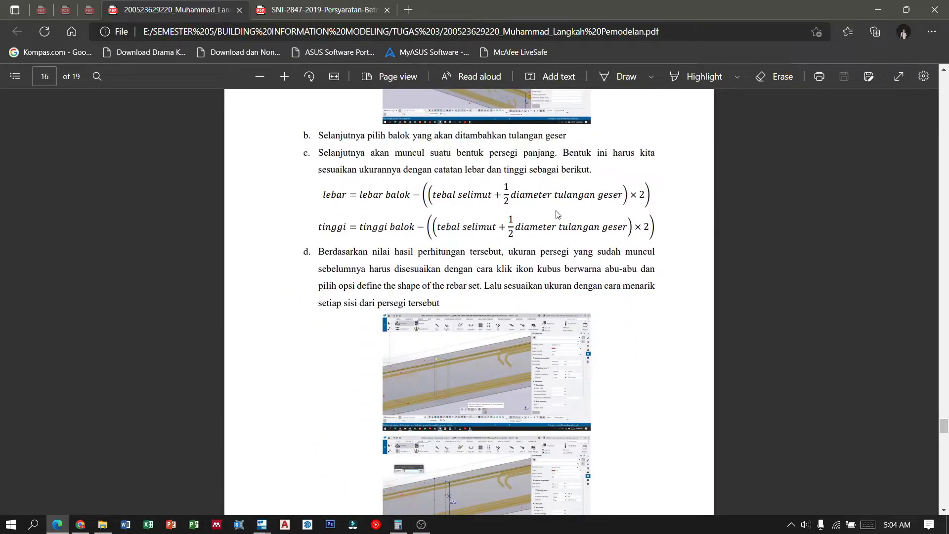
{"action": "scroll", "coordinate": [557, 214], "scroll_direction": "up", "scroll_amount": 5, "text": "ctrl"}
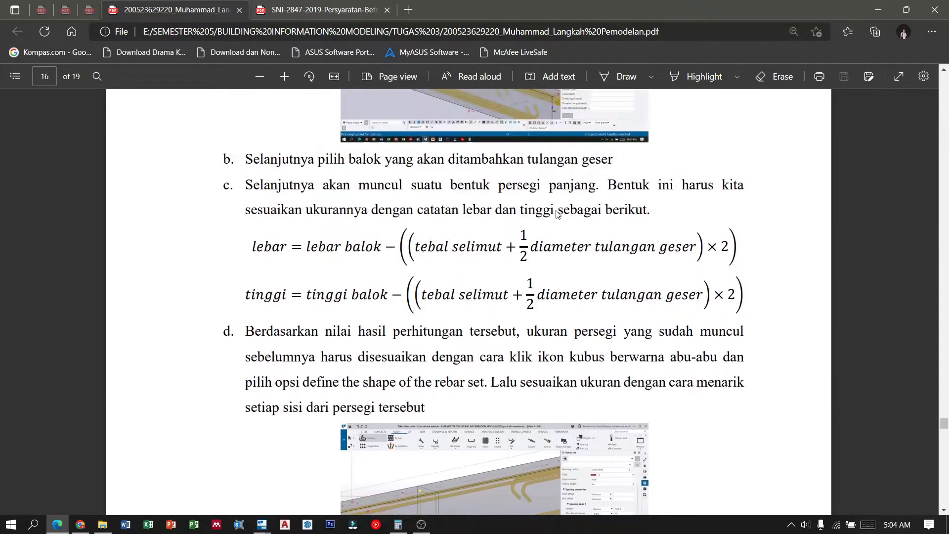
{"action": "scroll", "coordinate": [557, 215], "scroll_direction": "up", "scroll_amount": 2, "text": "ctrl"}
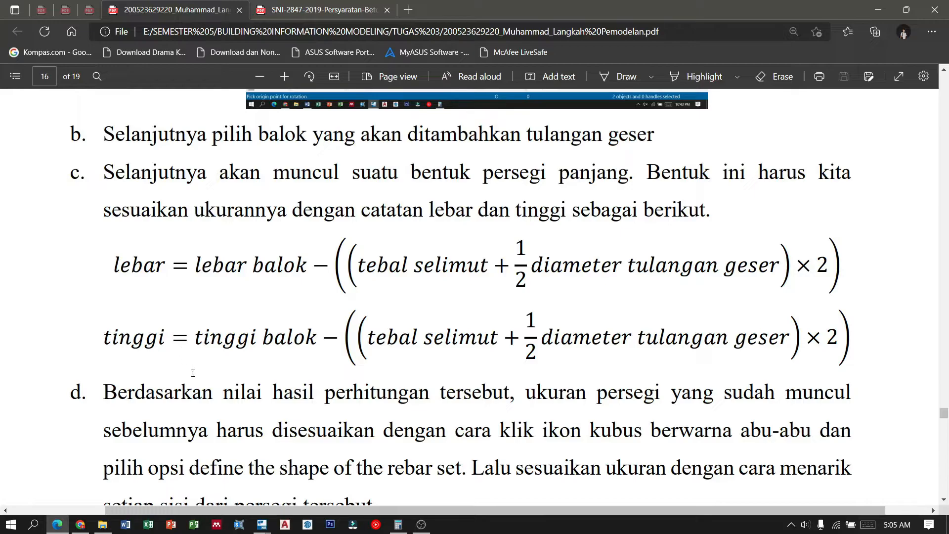
{"action": "mouse_move", "coordinate": [263, 525]}
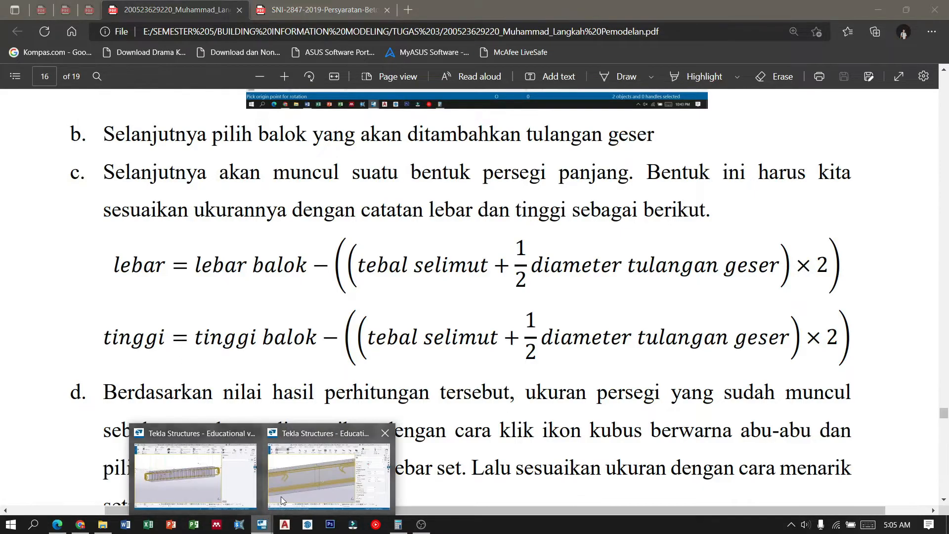
{"action": "left_click", "coordinate": [305, 465]}
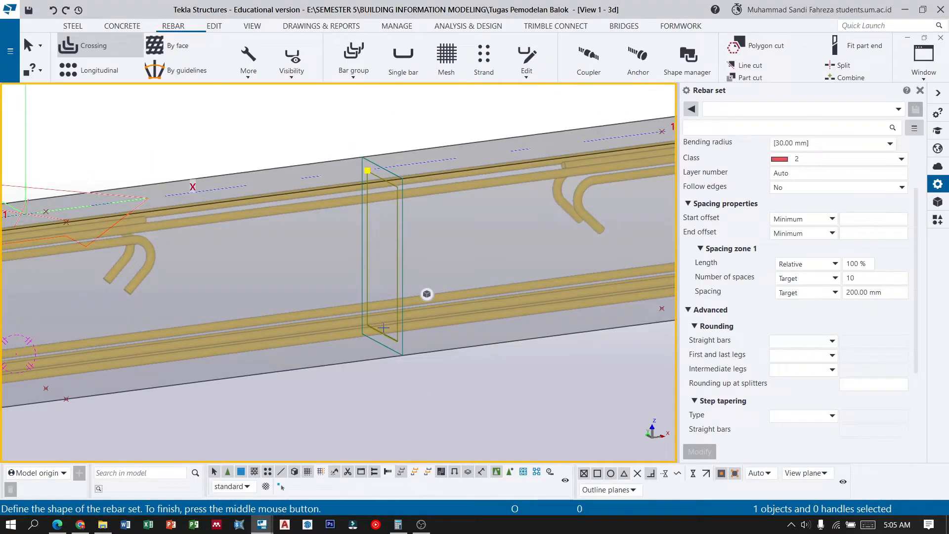
Make the stirrup outline near midspan editable and offset both its vertical sides inward by 45 mm
{"action": "mouse_move", "coordinate": [442, 305]}
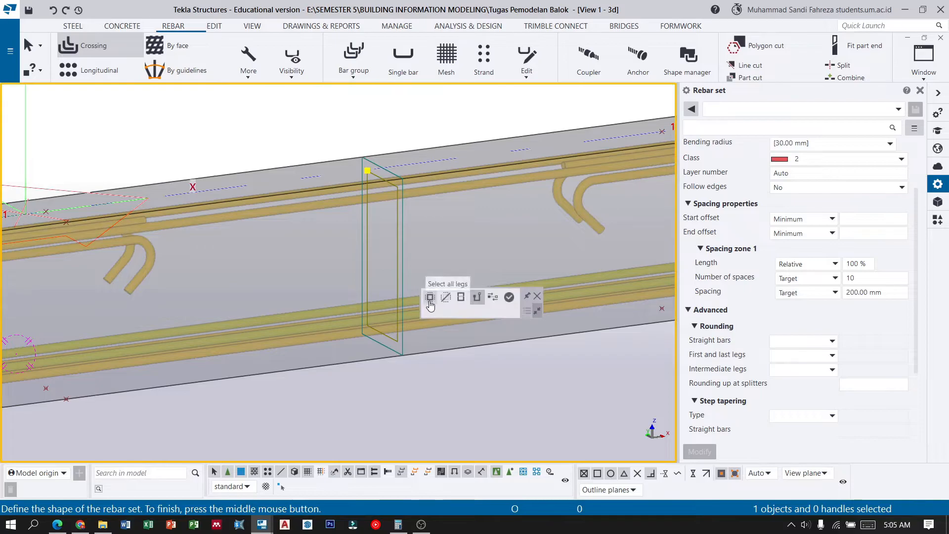
{"action": "left_click", "coordinate": [462, 297]}
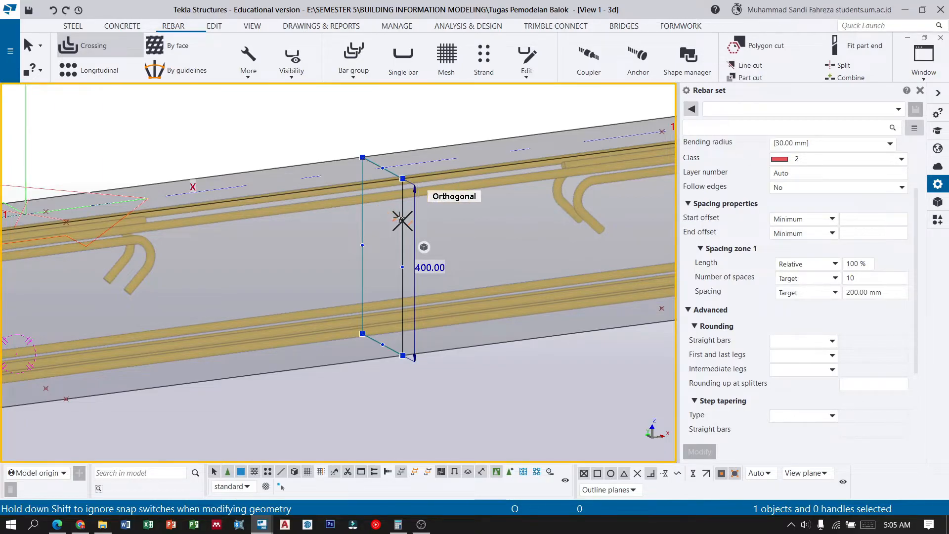
{"action": "scroll", "coordinate": [400, 219], "scroll_direction": "up", "scroll_amount": 2}
{"action": "left_click_drag", "start_coordinate": [391, 214], "coordinate": [379, 208]}
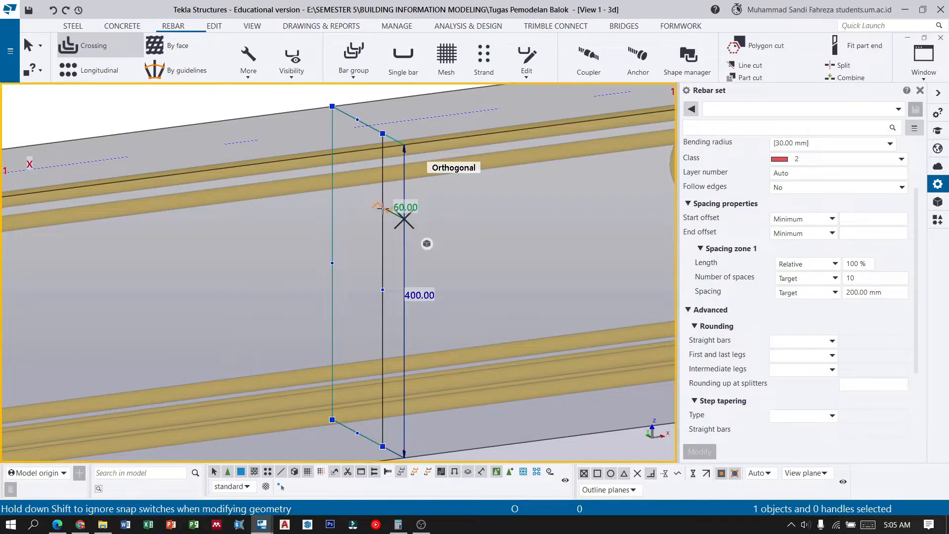
{"action": "type", "text": "45"}
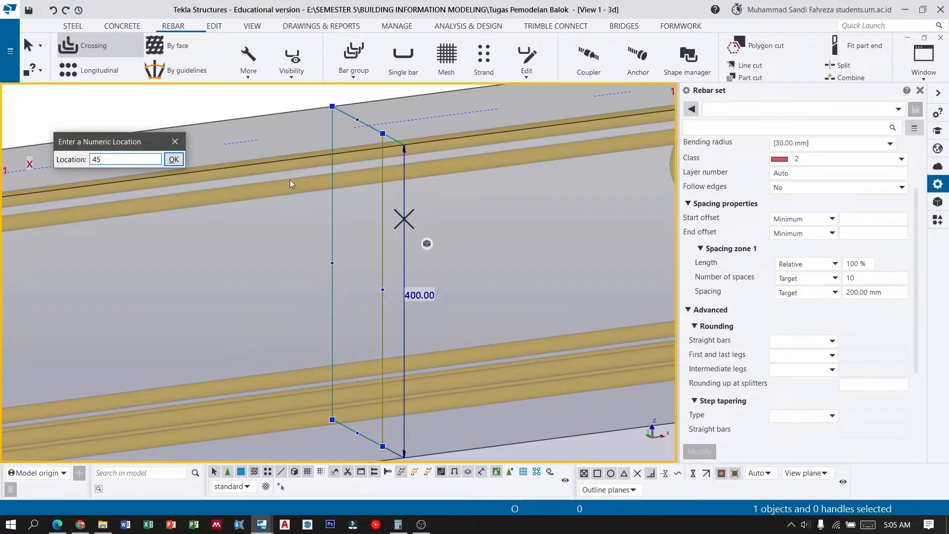
{"action": "left_click", "coordinate": [174, 162]}
{"action": "left_click_drag", "start_coordinate": [332, 187], "coordinate": [349, 192]}
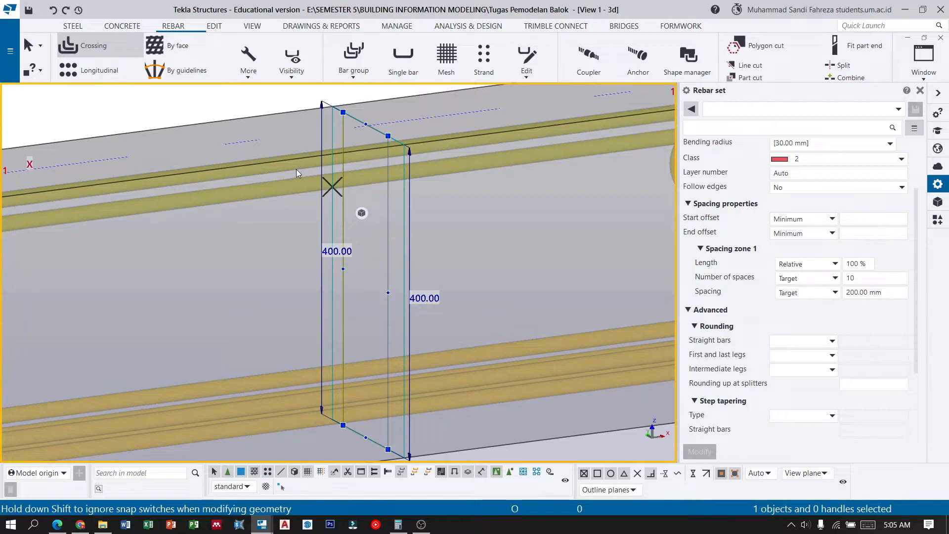
{"action": "type", "text": "45"}
{"action": "left_click", "coordinate": [179, 159]}
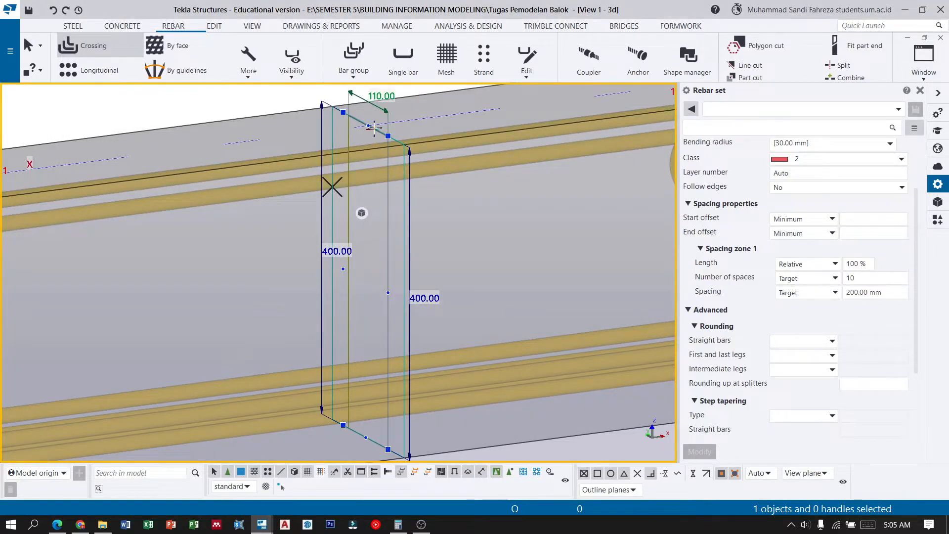
Offset the top and bottom edges of the stirrup outline inward by 45 mm each
{"action": "left_click_drag", "start_coordinate": [375, 129], "coordinate": [368, 164]}
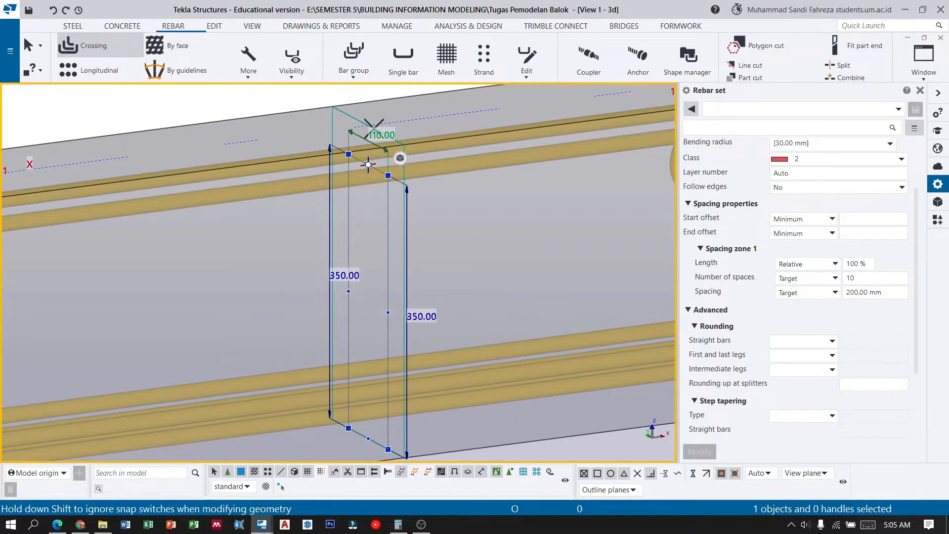
{"action": "type", "text": "45"}
{"action": "left_click", "coordinate": [171, 161]}
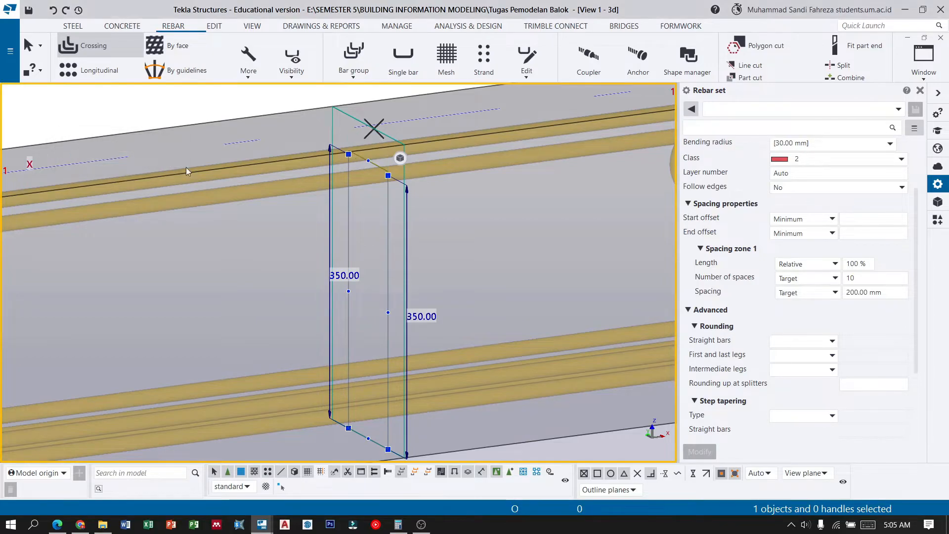
{"action": "left_click", "coordinate": [374, 442]}
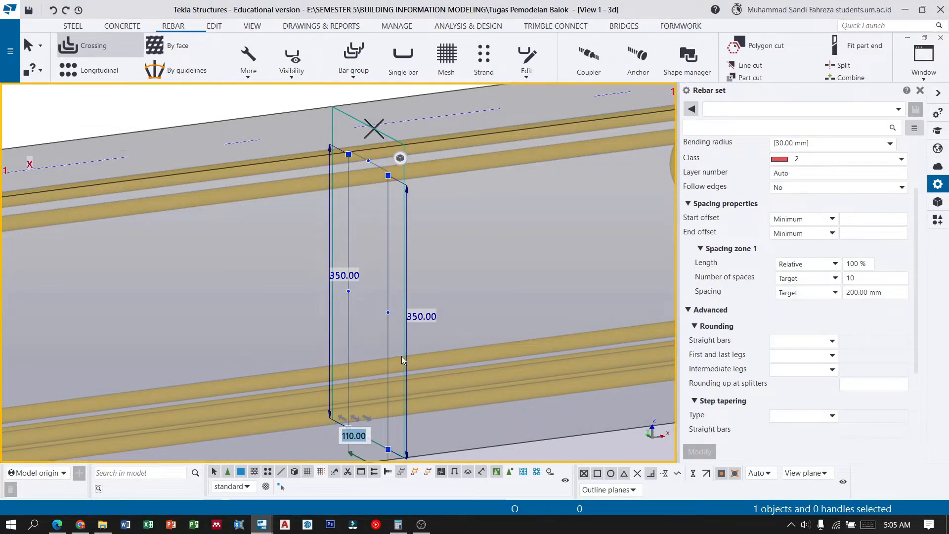
{"action": "left_click", "coordinate": [379, 443]}
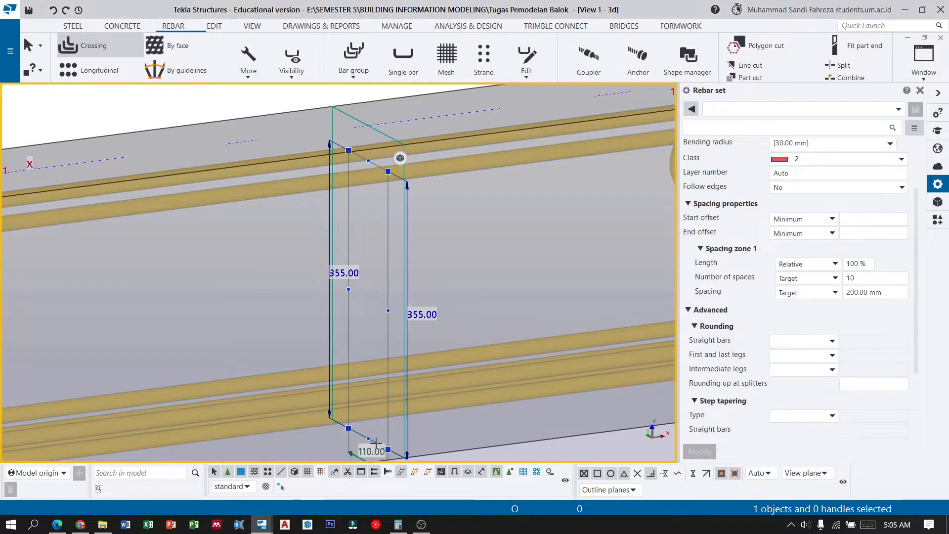
{"action": "left_click", "coordinate": [377, 437]}
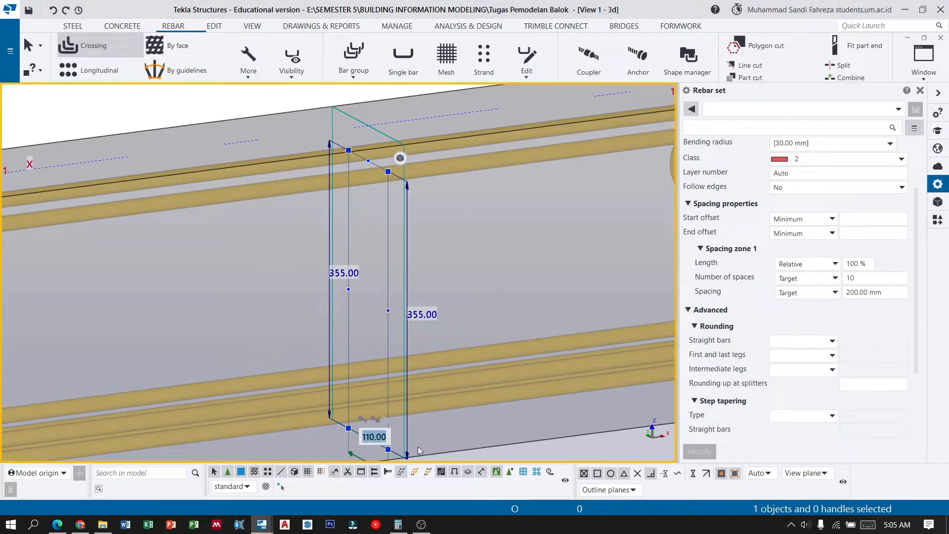
{"action": "scroll", "coordinate": [358, 435], "scroll_direction": "up", "scroll_amount": 2}
{"action": "left_click_drag", "start_coordinate": [358, 434], "coordinate": [360, 356]}
{"action": "type", "text": "45"}
{"action": "left_click", "coordinate": [171, 161]}
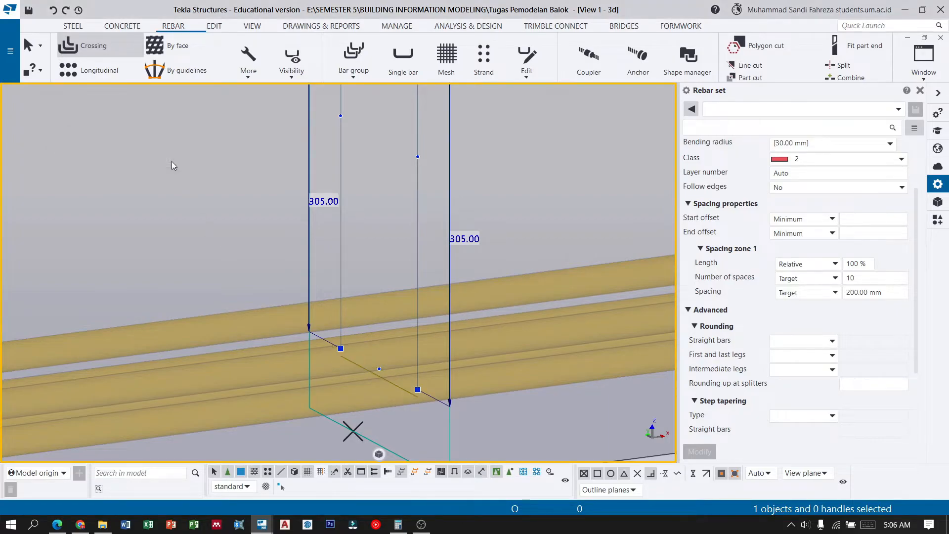
Finish the crossing rebar set so its stirrups are created along the beam, and end the command
{"action": "scroll", "coordinate": [271, 294], "scroll_direction": "down", "scroll_amount": 5}
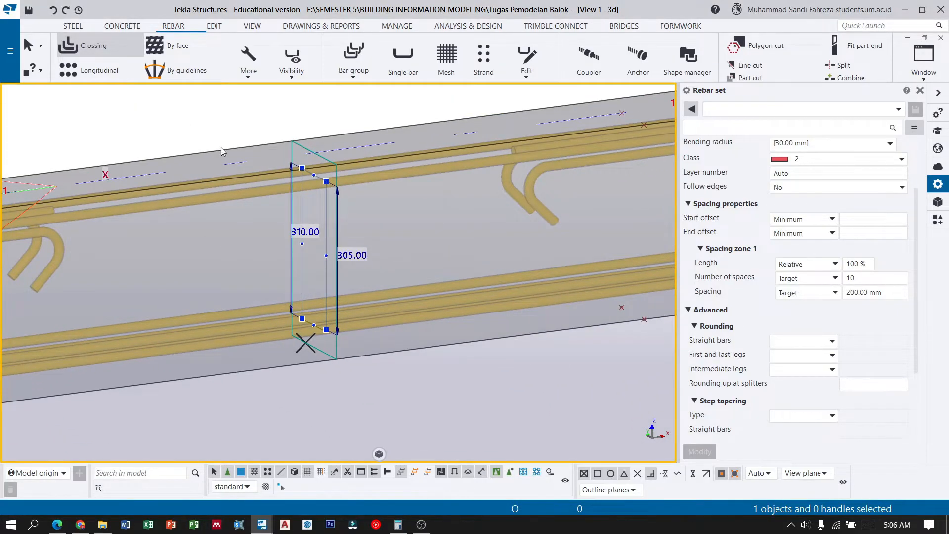
{"action": "scroll", "coordinate": [301, 229], "scroll_direction": "up", "scroll_amount": 1}
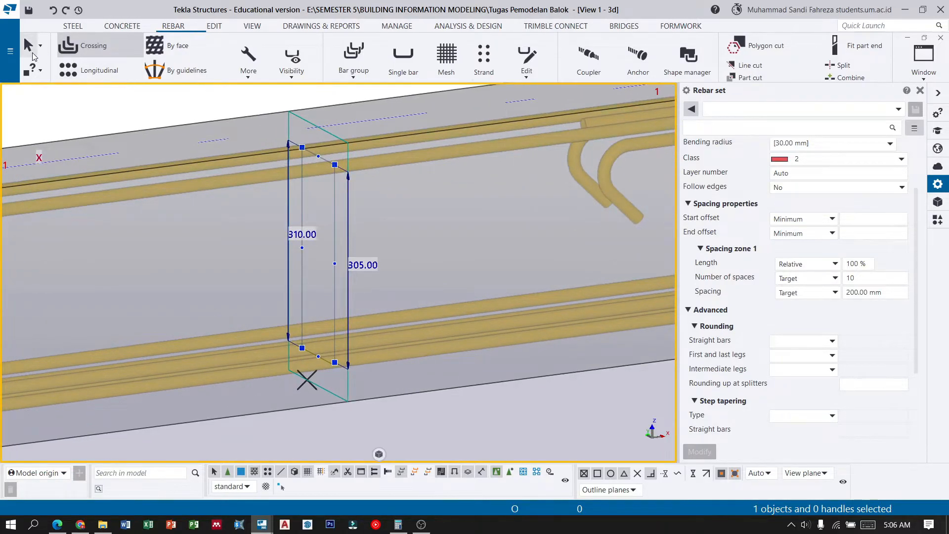
{"action": "middle_click", "coordinate": [200, 224]}
{"action": "scroll", "coordinate": [290, 316], "scroll_direction": "down", "scroll_amount": 10}
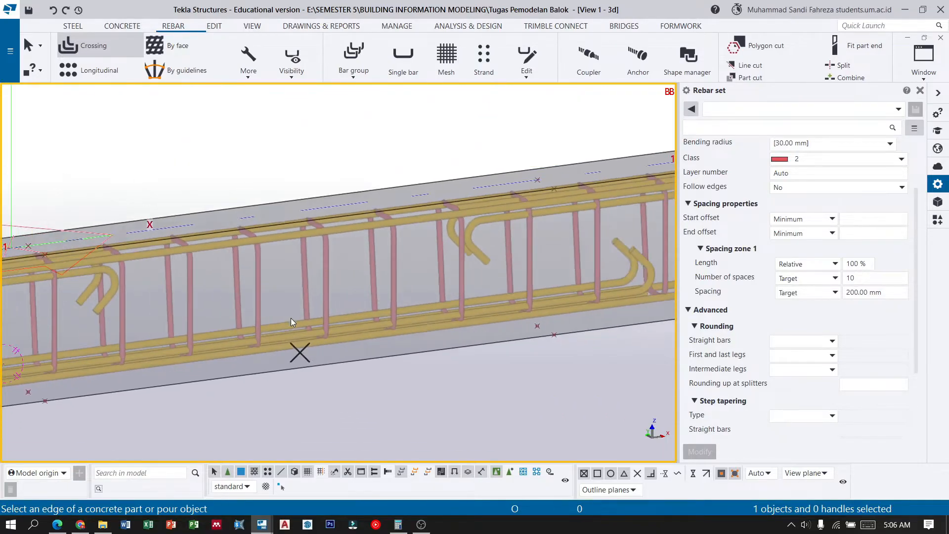
{"action": "scroll", "coordinate": [203, 292], "scroll_direction": "up", "scroll_amount": 3}
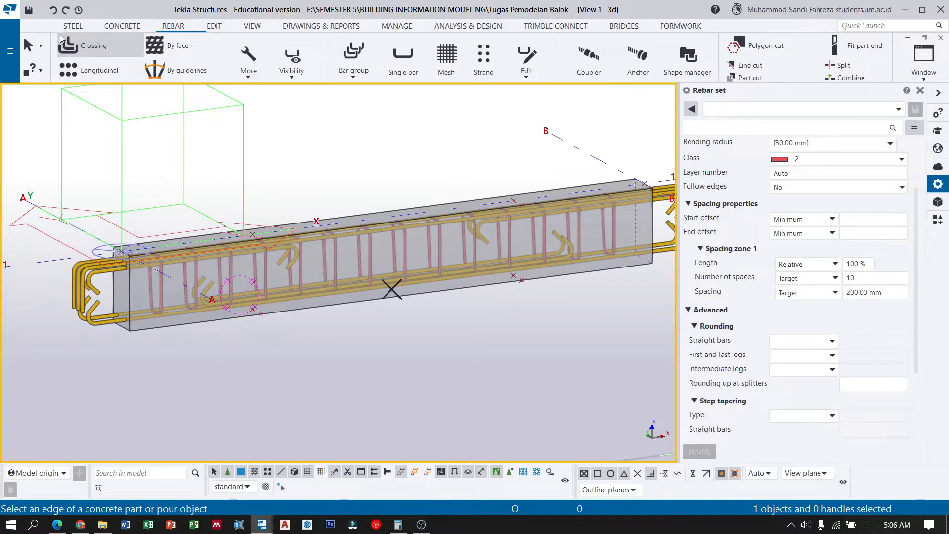
{"action": "left_click", "coordinate": [34, 49]}
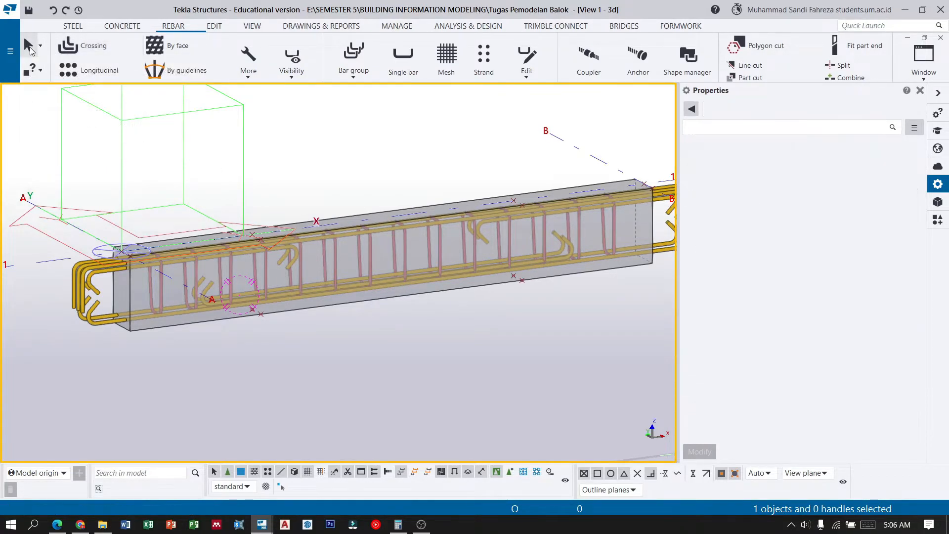
Select the stirrup rebar set and enter Tulangan Geser as its name
{"action": "left_click", "coordinate": [335, 253]}
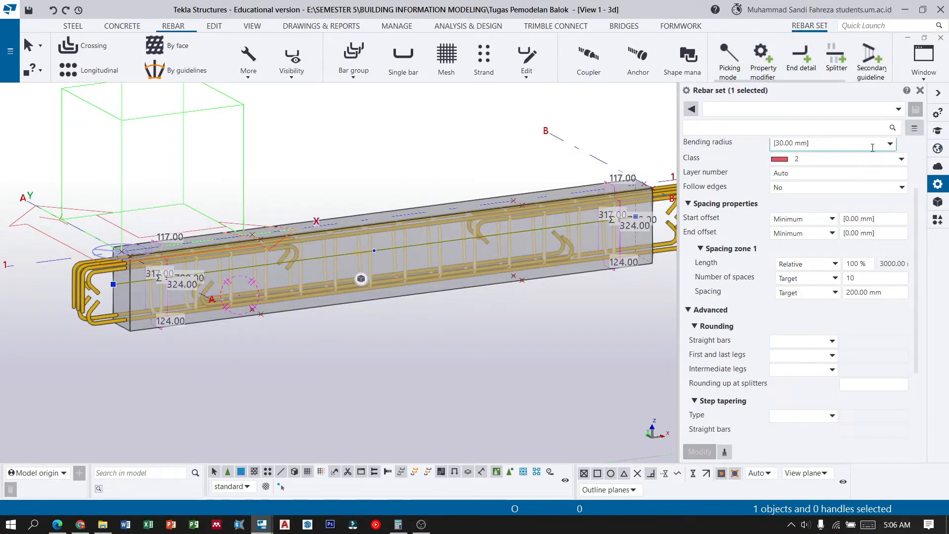
{"action": "scroll", "coordinate": [850, 153], "scroll_direction": "up", "scroll_amount": 3}
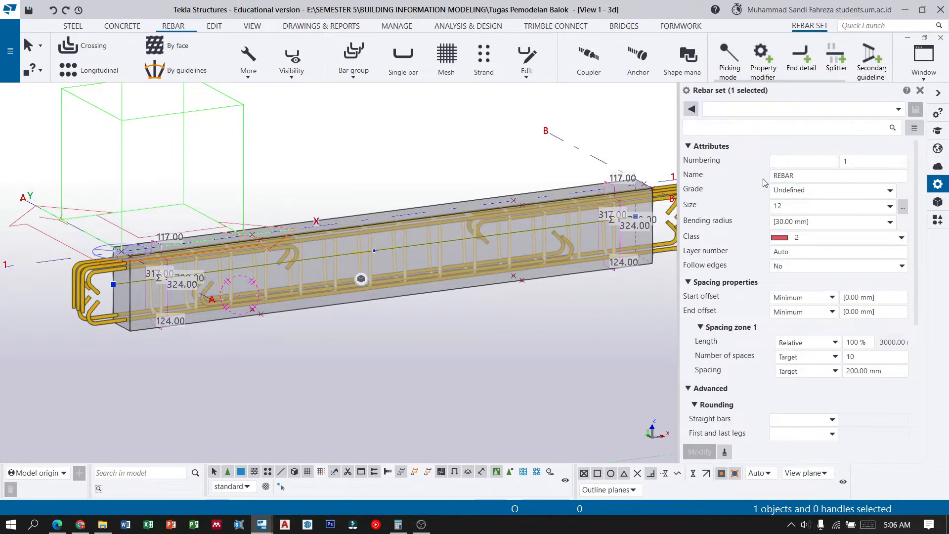
{"action": "double_click", "coordinate": [783, 175]}
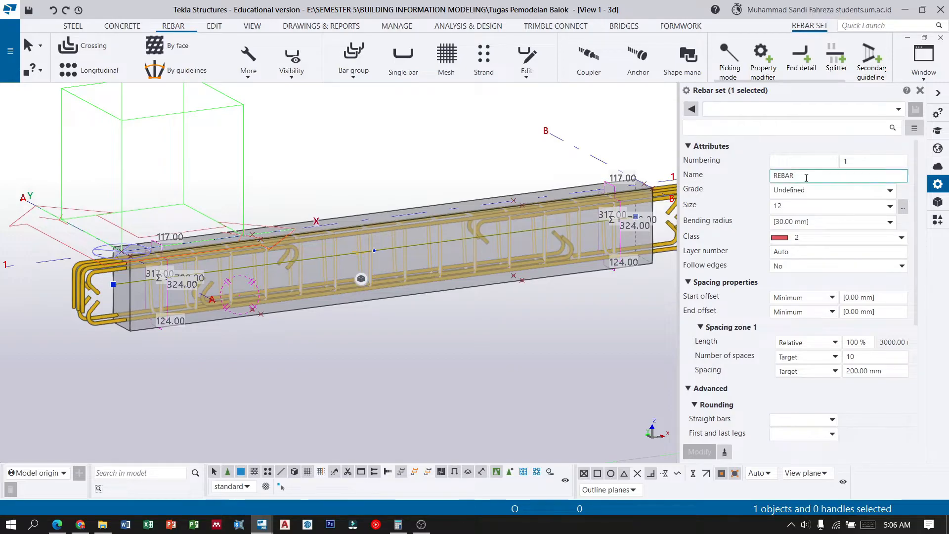
{"action": "type", "text": "Tu"}
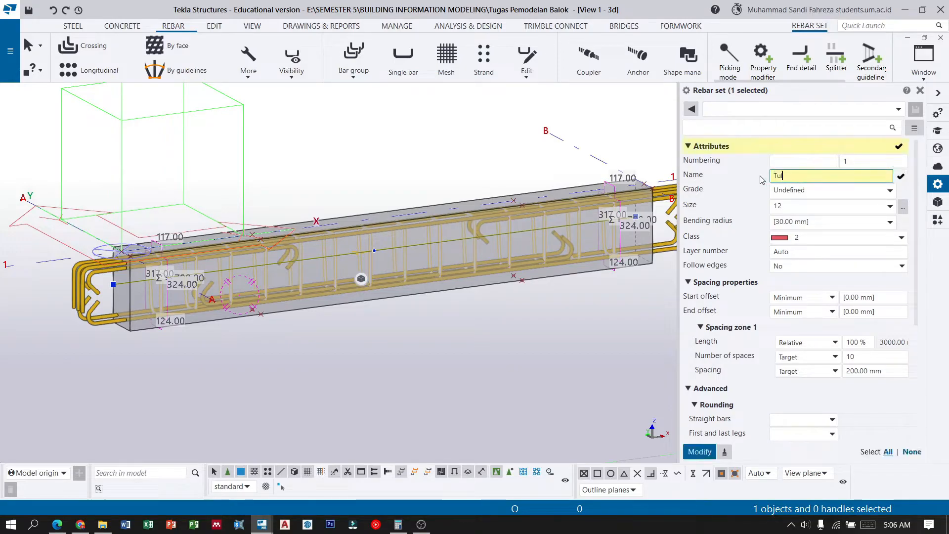
{"action": "type", "text": "langan Geser"}
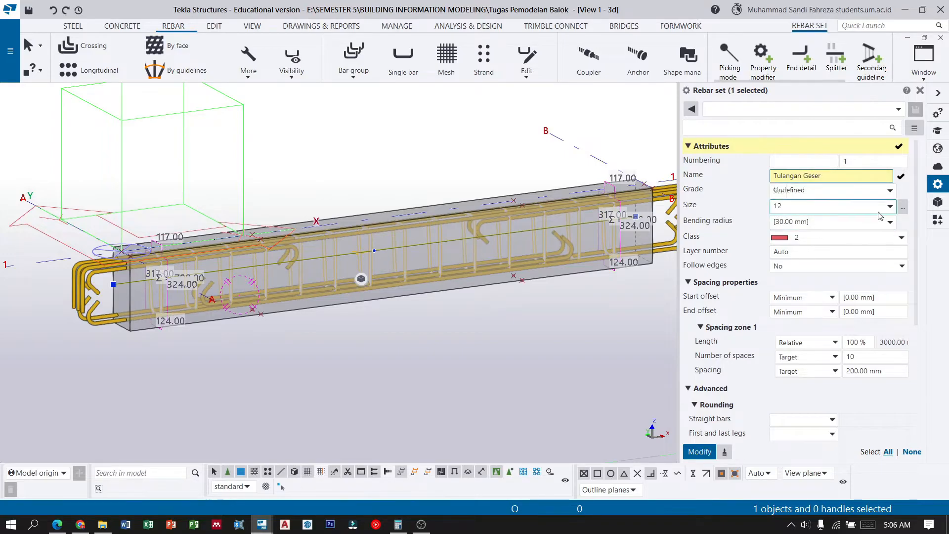
Choose the Undefined-grade size 10 tie/stirrup bar with a 20 mm bending radius for the stirrup set
{"action": "left_click", "coordinate": [902, 207]}
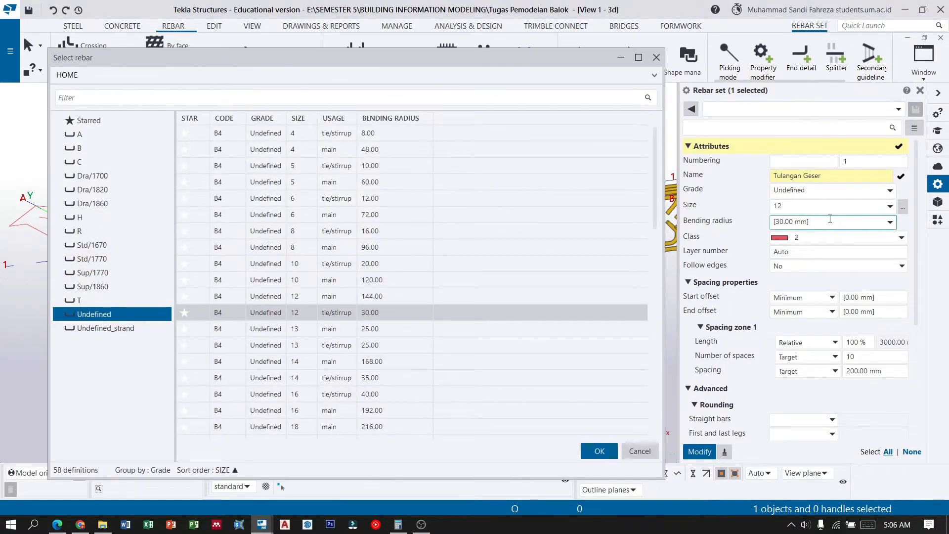
{"action": "left_click", "coordinate": [334, 265]}
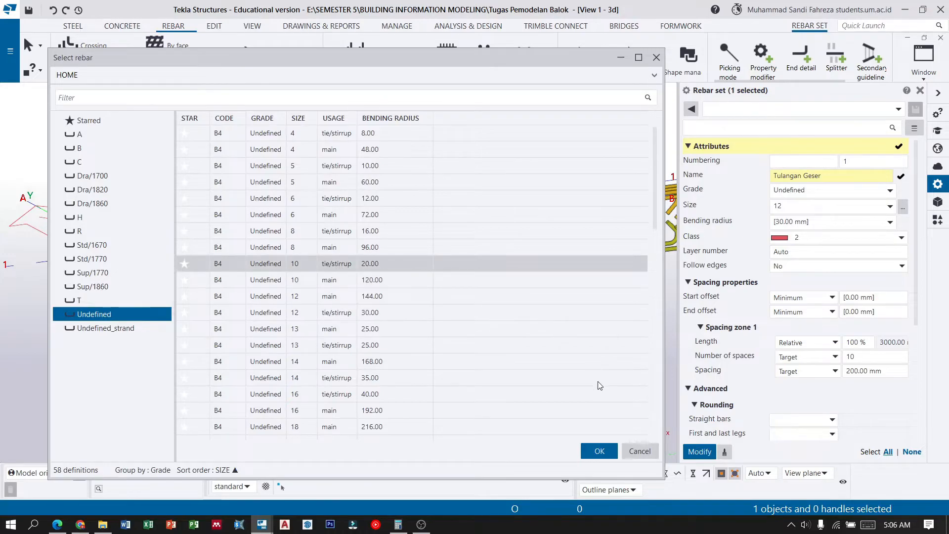
{"action": "left_click", "coordinate": [598, 450]}
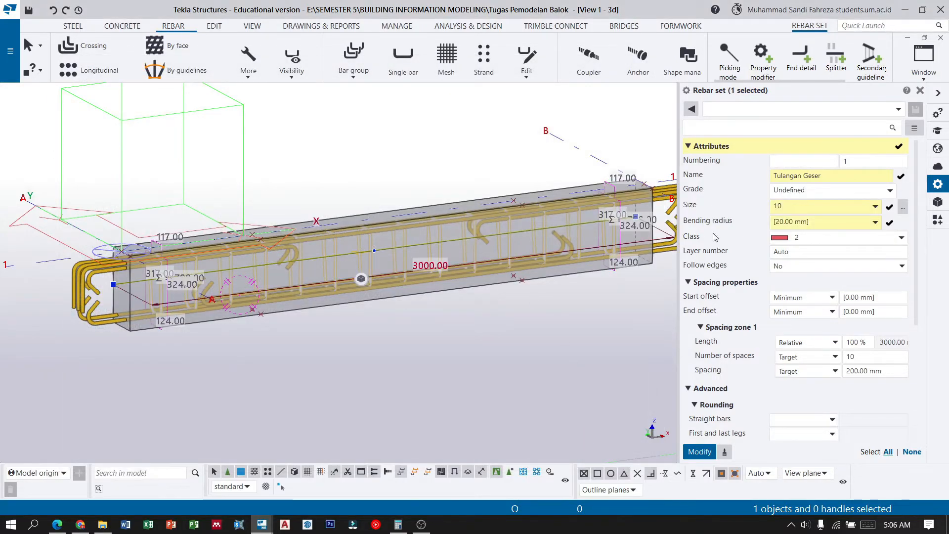
Set the stirrup set's class to 14 and apply the changed properties
{"action": "left_click", "coordinate": [899, 238]}
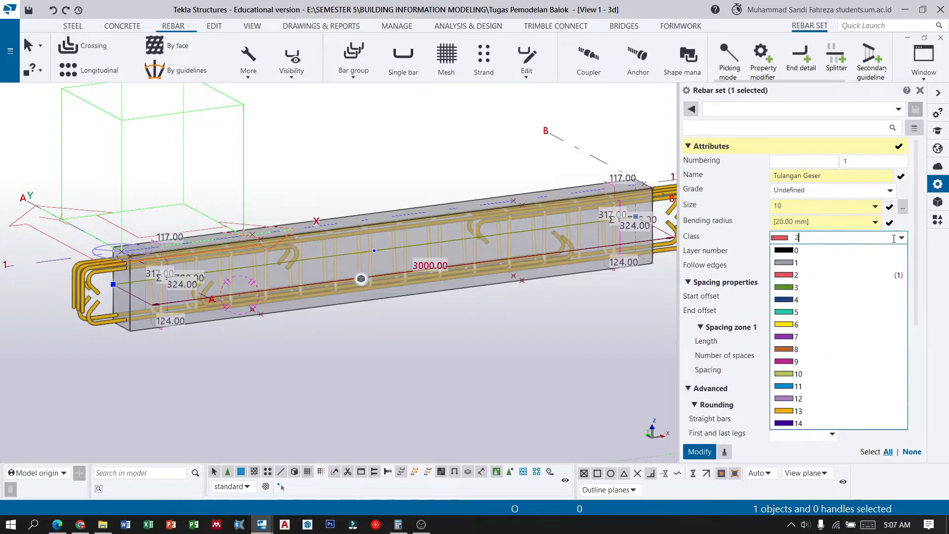
{"action": "left_click", "coordinate": [795, 424]}
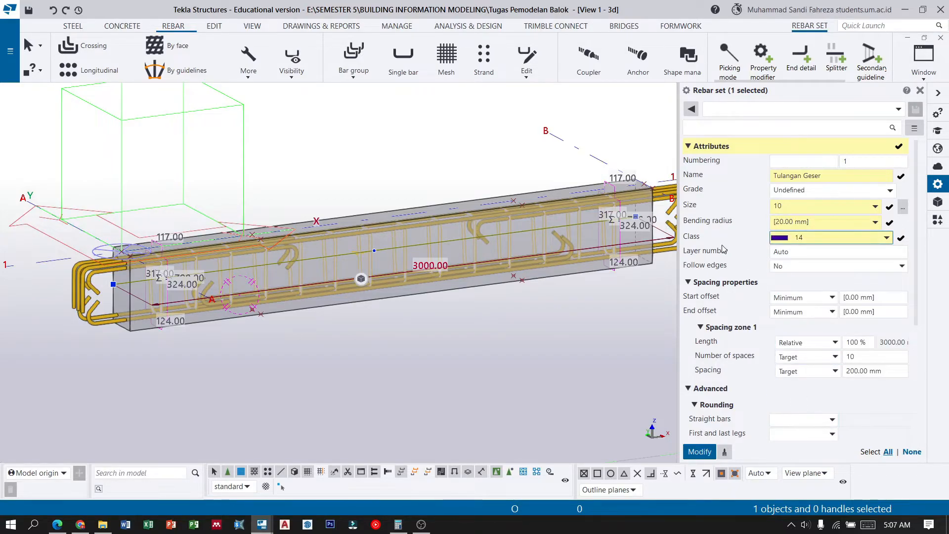
{"action": "scroll", "coordinate": [736, 307], "scroll_direction": "down", "scroll_amount": 2}
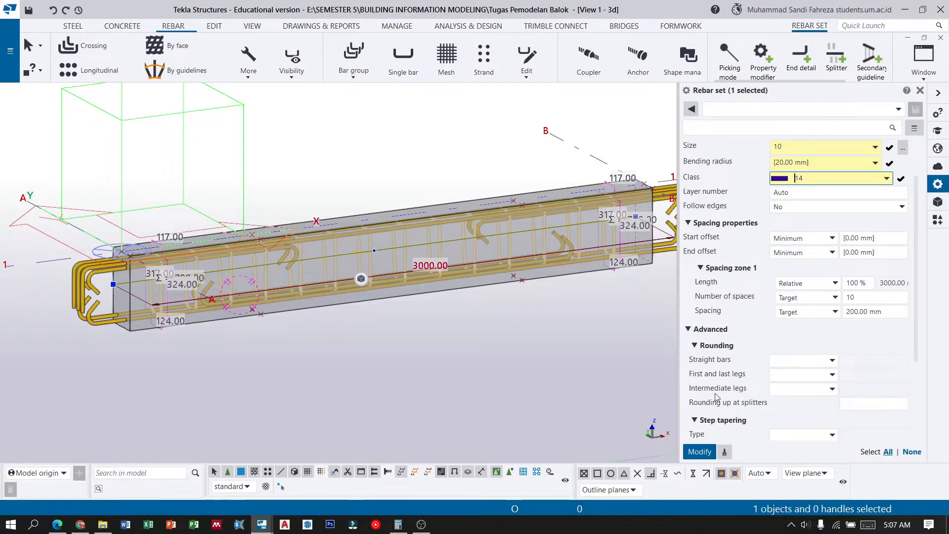
{"action": "left_click", "coordinate": [702, 451]}
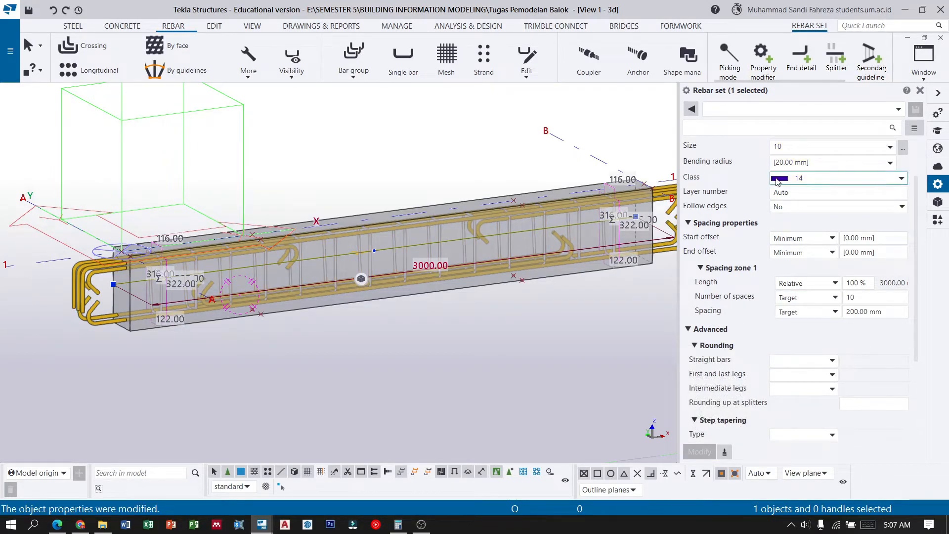
Set the stirrup set's bending radius to 10 mm and apply the change
{"action": "left_click", "coordinate": [288, 353]}
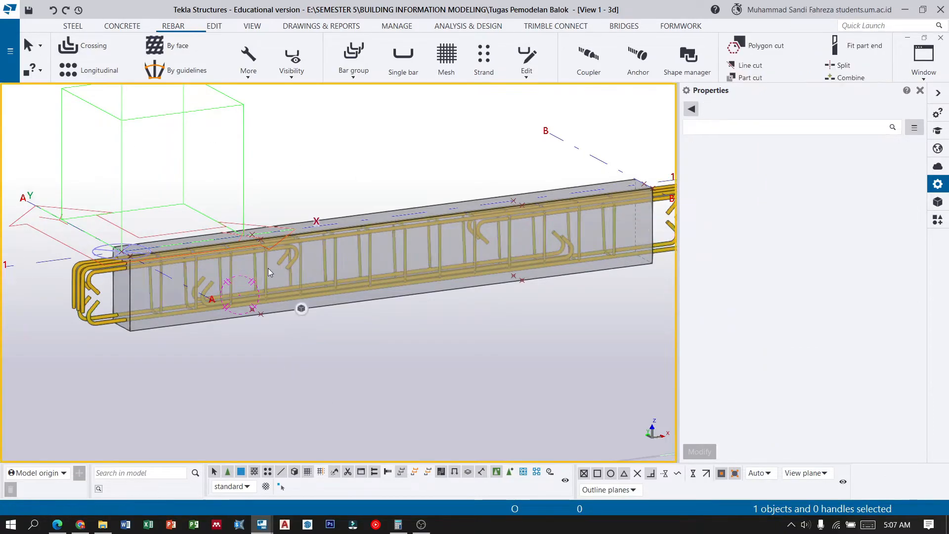
{"action": "left_click", "coordinate": [265, 266]}
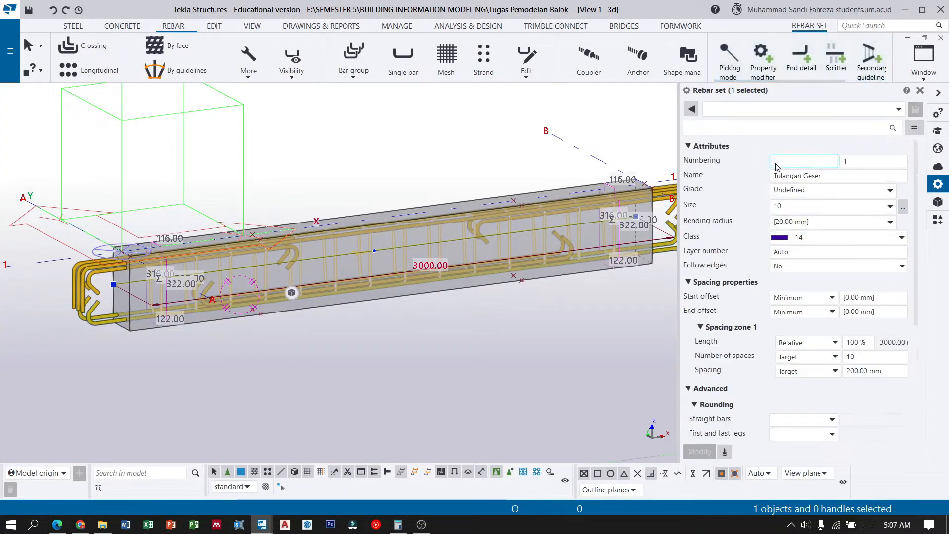
{"action": "left_click_drag", "start_coordinate": [783, 222], "coordinate": [775, 221]}
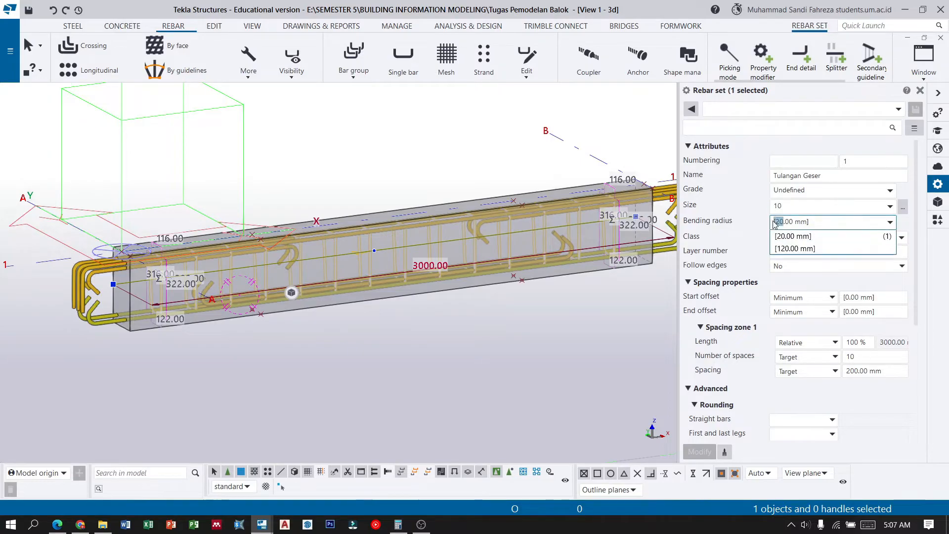
{"action": "type", "text": "1"}
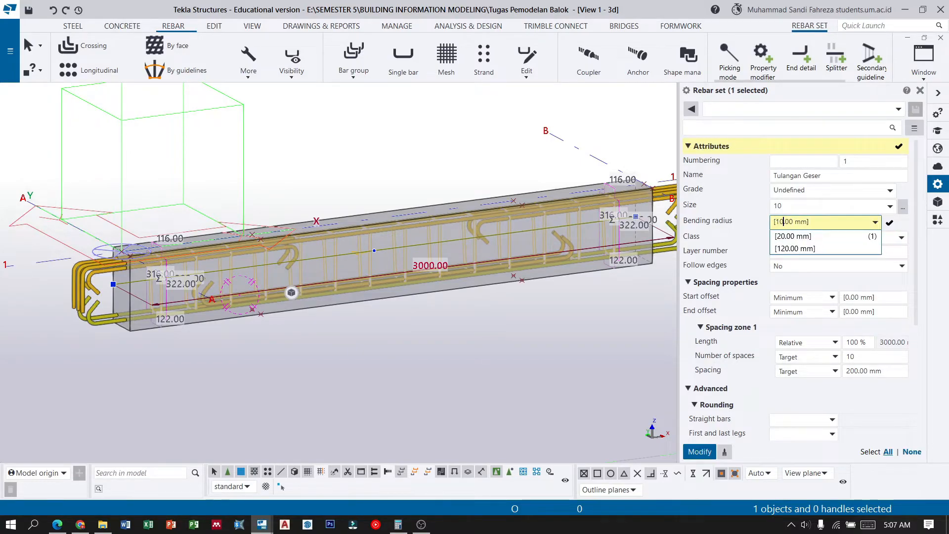
{"action": "left_click", "coordinate": [704, 453]}
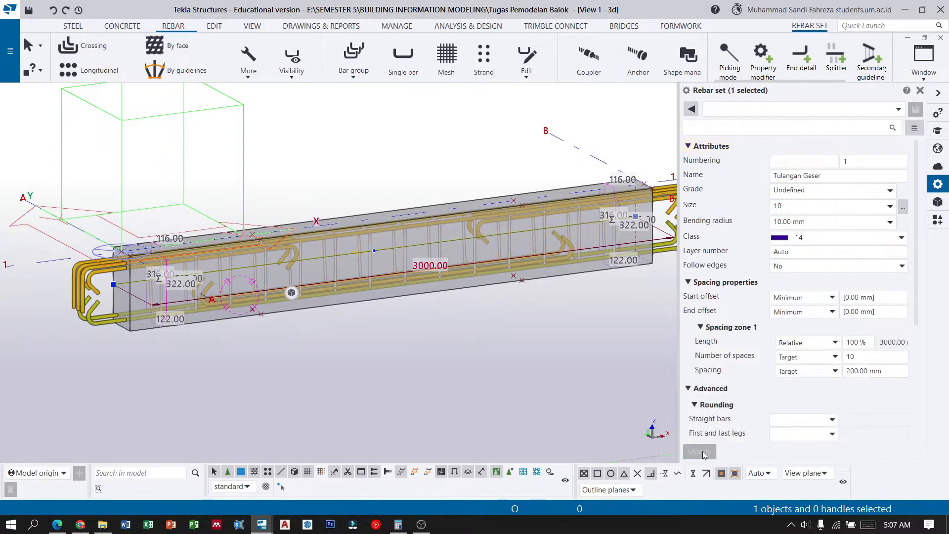
{"action": "scroll", "coordinate": [557, 211], "scroll_direction": "up", "scroll_amount": 2}
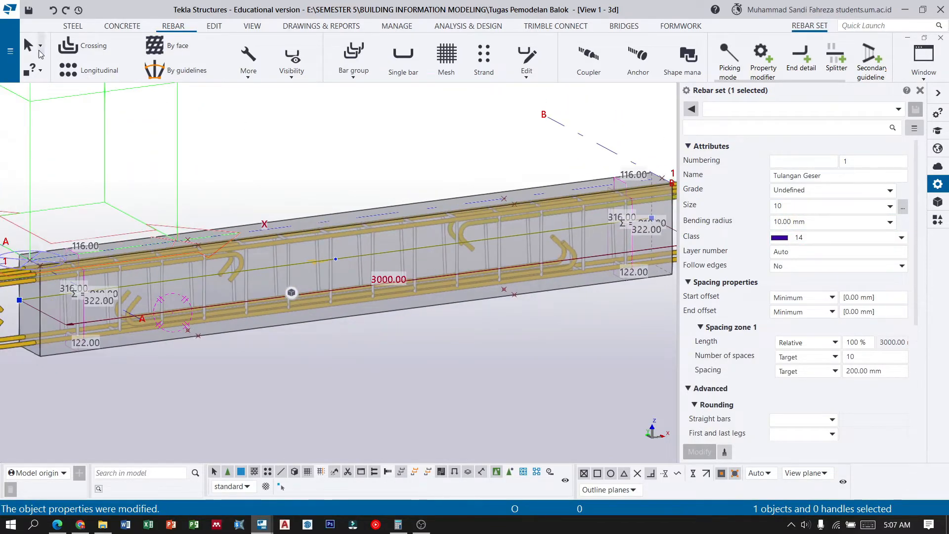
Divide the Tulangan Geser stirrup set's spacing into two equal zones at the beam's midpoint
{"action": "left_click", "coordinate": [280, 142]}
{"action": "scroll", "coordinate": [494, 193], "scroll_direction": "down", "scroll_amount": 3}
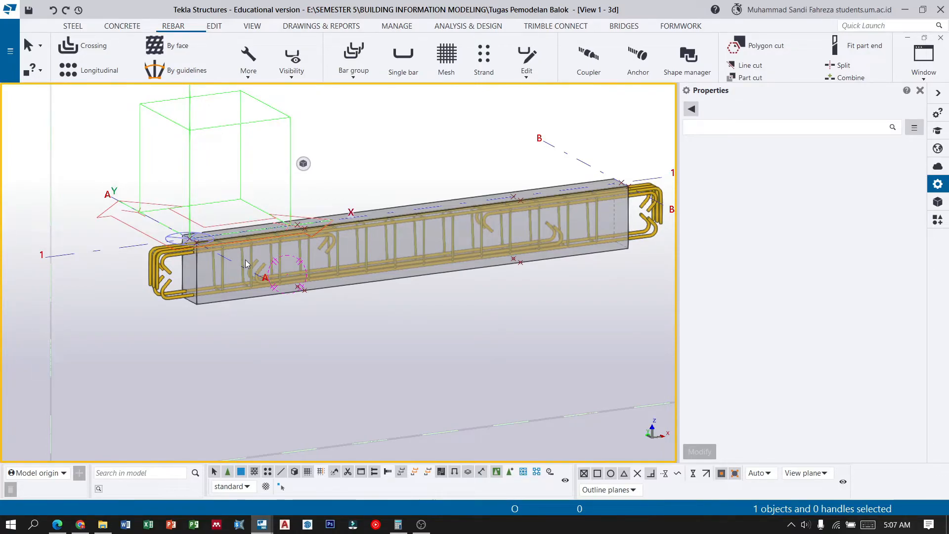
{"action": "scroll", "coordinate": [246, 263], "scroll_direction": "down", "scroll_amount": 1}
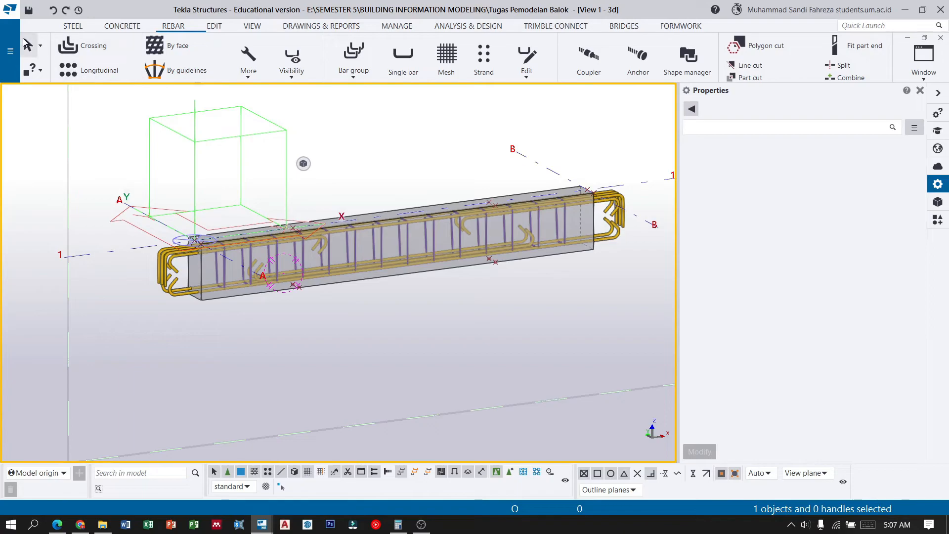
{"action": "scroll", "coordinate": [328, 263], "scroll_direction": "up", "scroll_amount": 2}
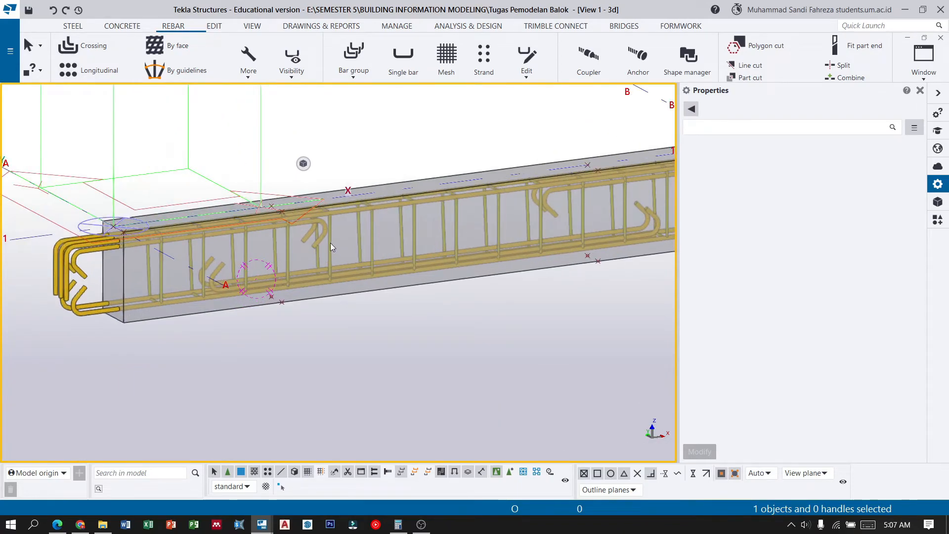
{"action": "left_click", "coordinate": [331, 242]}
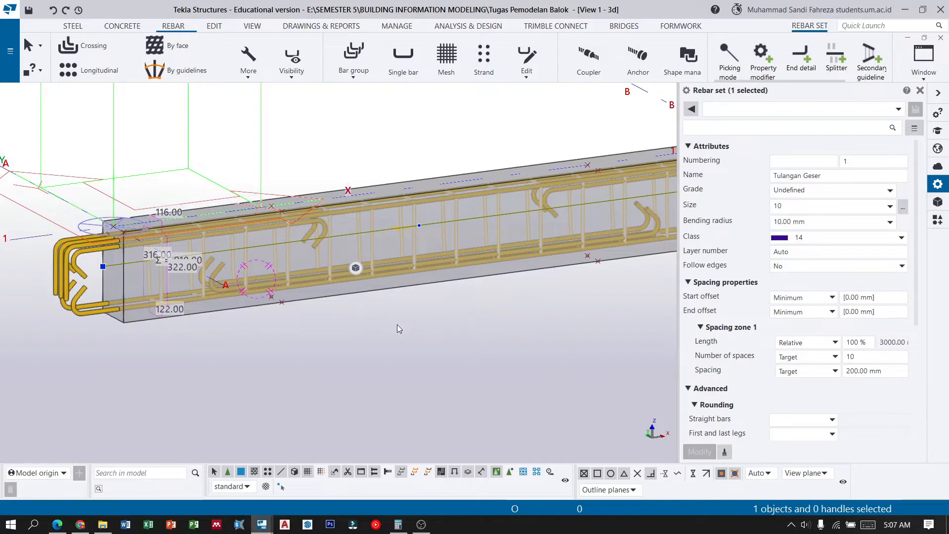
{"action": "mouse_move", "coordinate": [357, 269]}
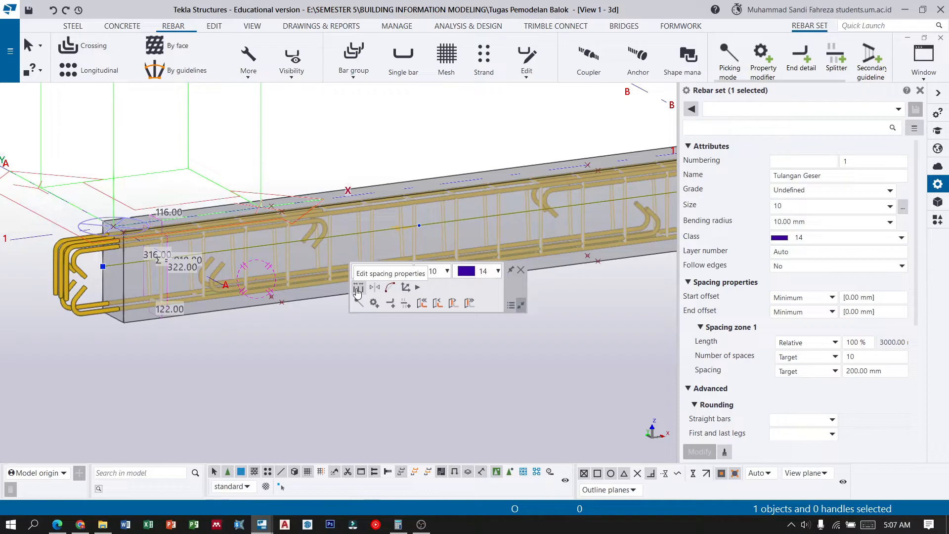
{"action": "left_click", "coordinate": [357, 289]}
{"action": "scroll", "coordinate": [166, 322], "scroll_direction": "down", "scroll_amount": 3}
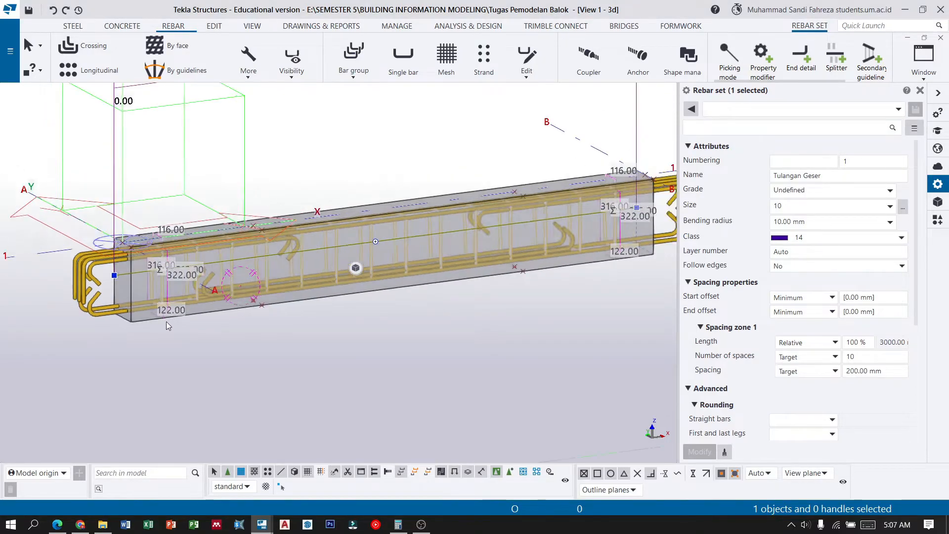
{"action": "scroll", "coordinate": [331, 265], "scroll_direction": "up", "scroll_amount": 3}
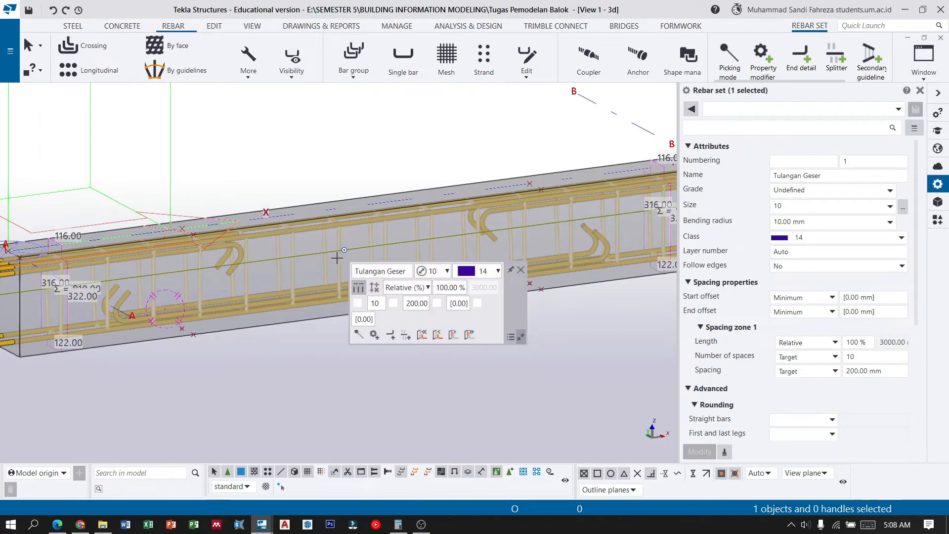
{"action": "scroll", "coordinate": [357, 241], "scroll_direction": "up", "scroll_amount": 3}
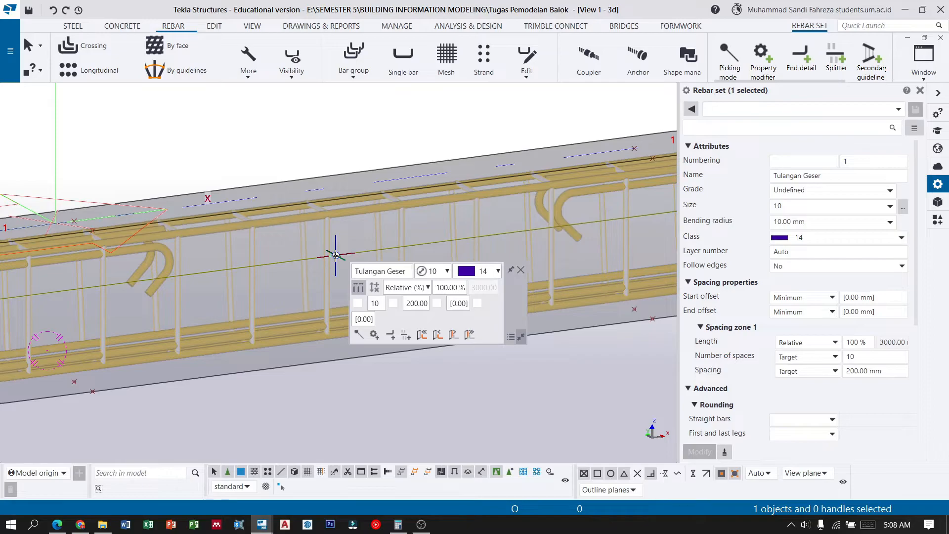
{"action": "left_click", "coordinate": [336, 255]}
{"action": "scroll", "coordinate": [330, 261], "scroll_direction": "down", "scroll_amount": 3}
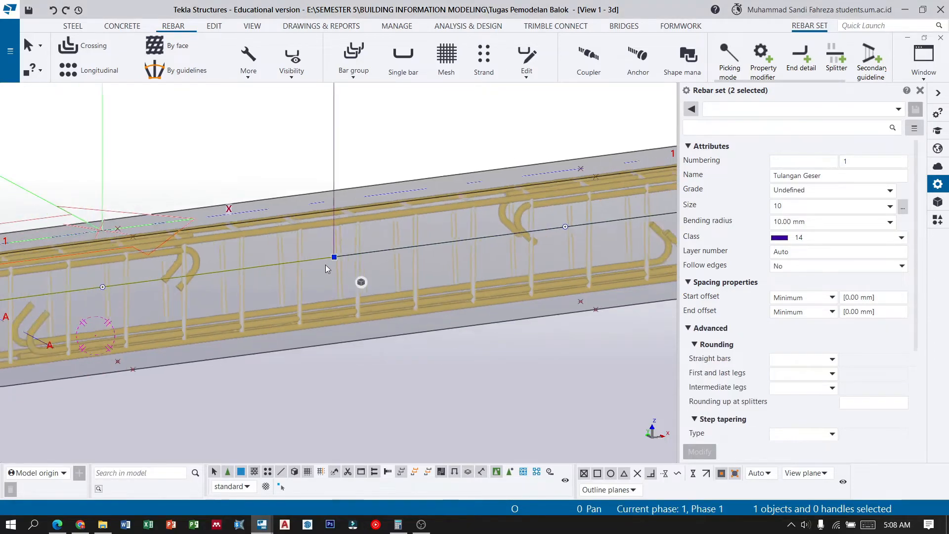
{"action": "scroll", "coordinate": [341, 218], "scroll_direction": "down", "scroll_amount": 2}
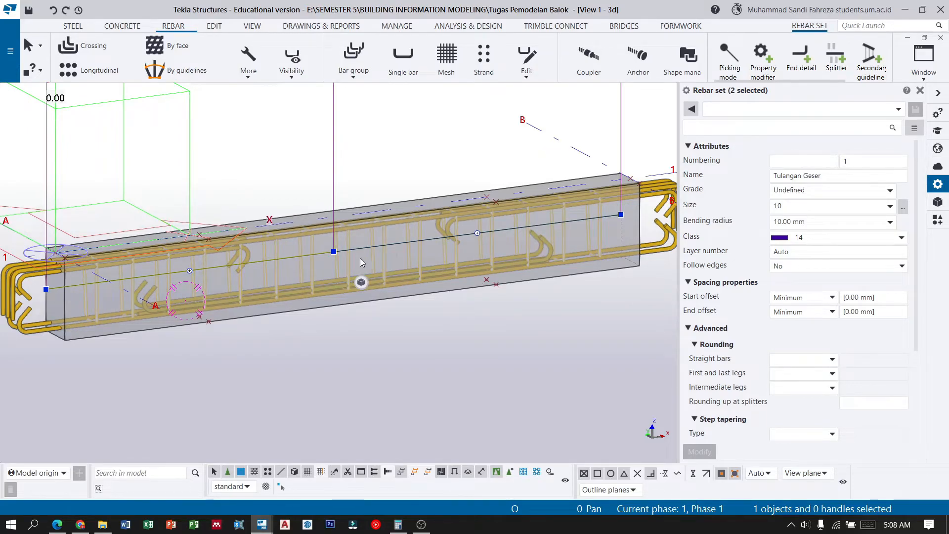
{"action": "left_click", "coordinate": [28, 46]}
{"action": "left_click", "coordinate": [477, 336]}
Divide the stirrup set's second spacing zone in half to create a third zone towards the grid B end
{"action": "left_click", "coordinate": [455, 251]}
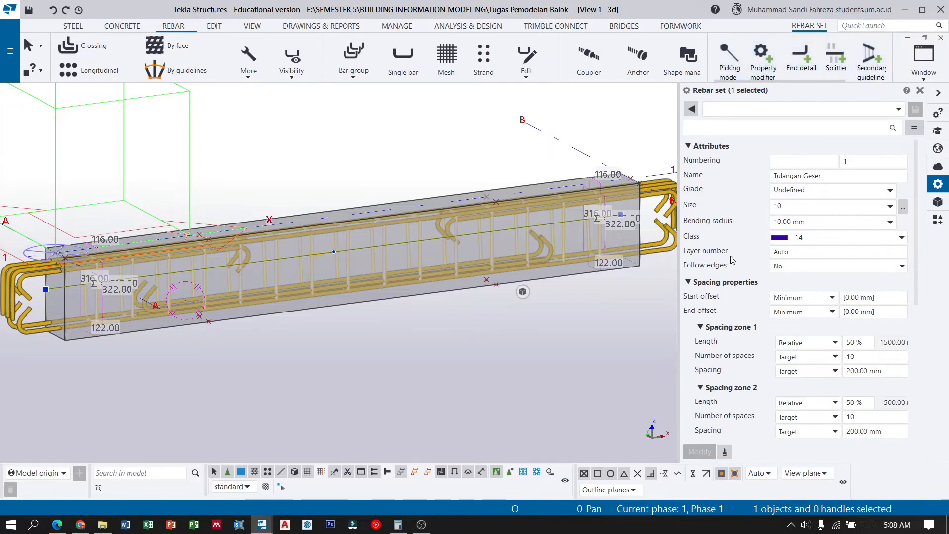
{"action": "scroll", "coordinate": [733, 262], "scroll_direction": "down", "scroll_amount": 2}
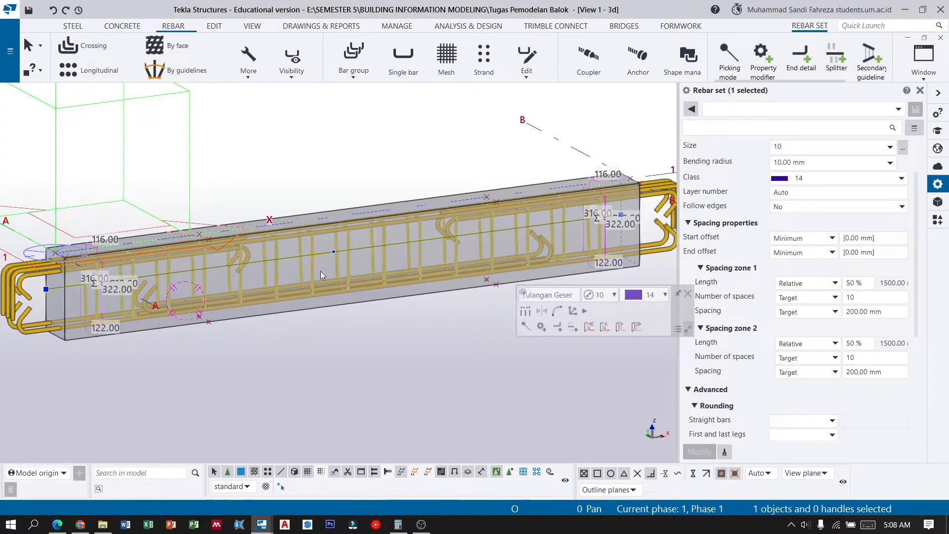
{"action": "left_click", "coordinate": [597, 342]}
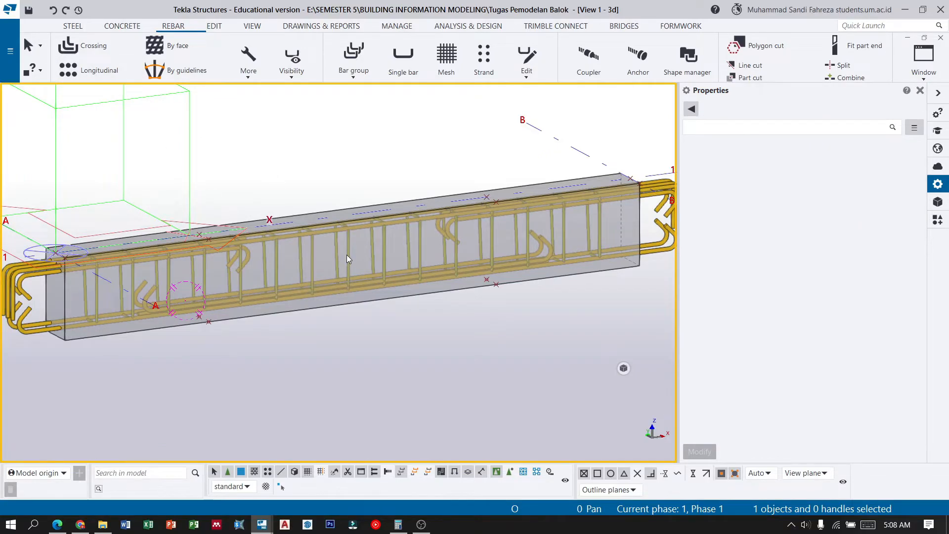
{"action": "left_click", "coordinate": [347, 256]}
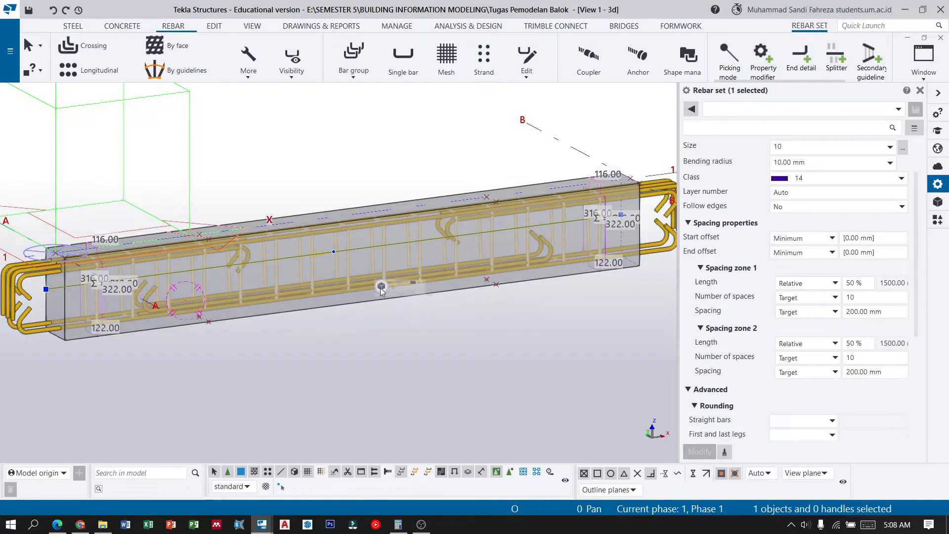
{"action": "mouse_move", "coordinate": [381, 287]}
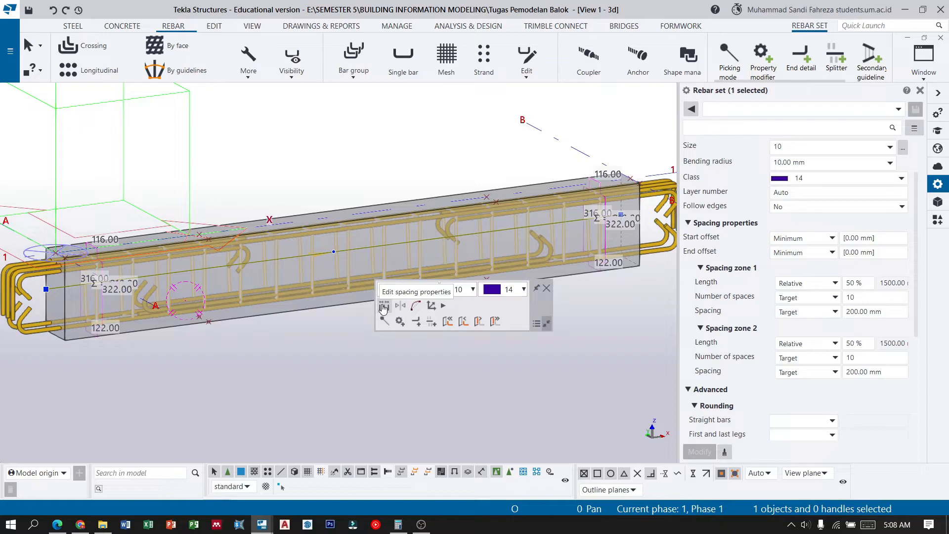
{"action": "left_click", "coordinate": [383, 306]}
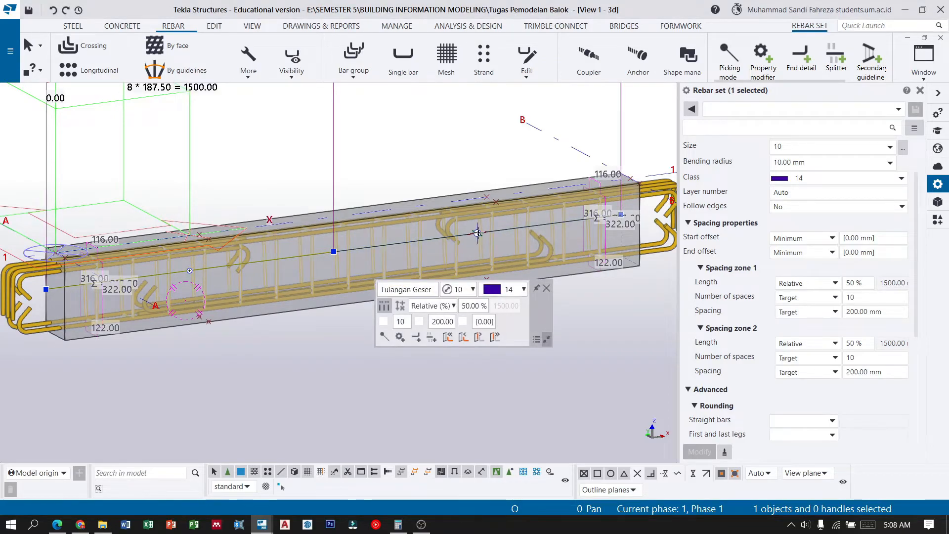
{"action": "left_click", "coordinate": [477, 232]}
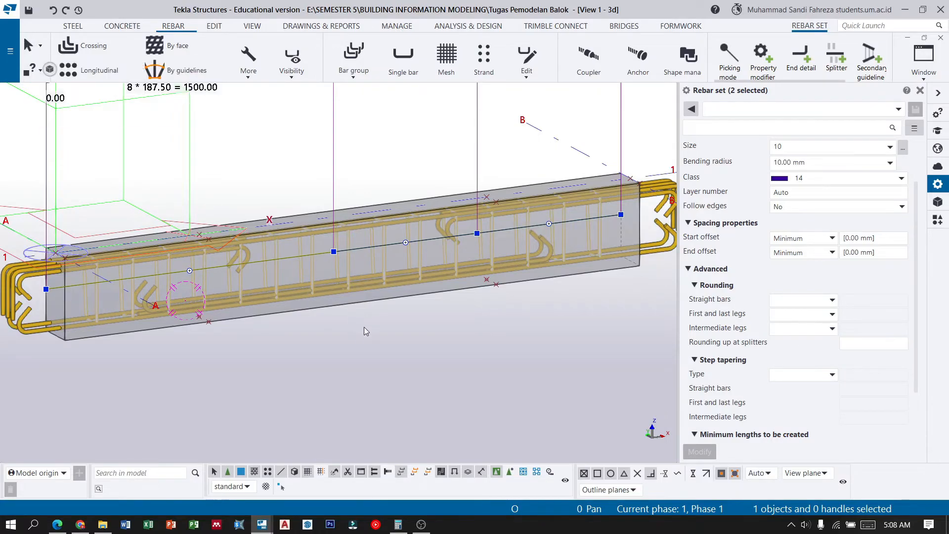
{"action": "key", "text": "Escape"}
Set the stirrup set's spacing zone 1 to a relative length of 25 % with a target spacing of 150 mm
{"action": "left_click", "coordinate": [346, 254]}
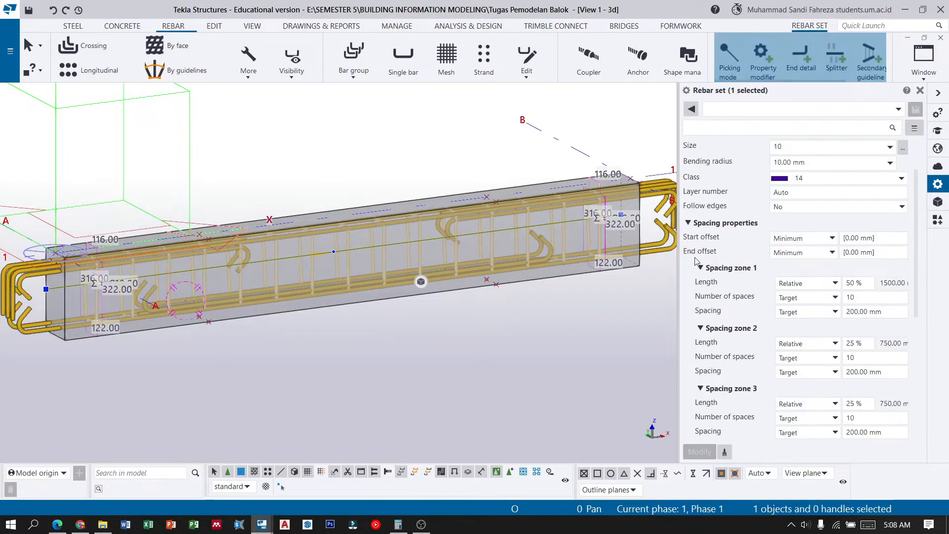
{"action": "scroll", "coordinate": [753, 236], "scroll_direction": "down", "scroll_amount": 2}
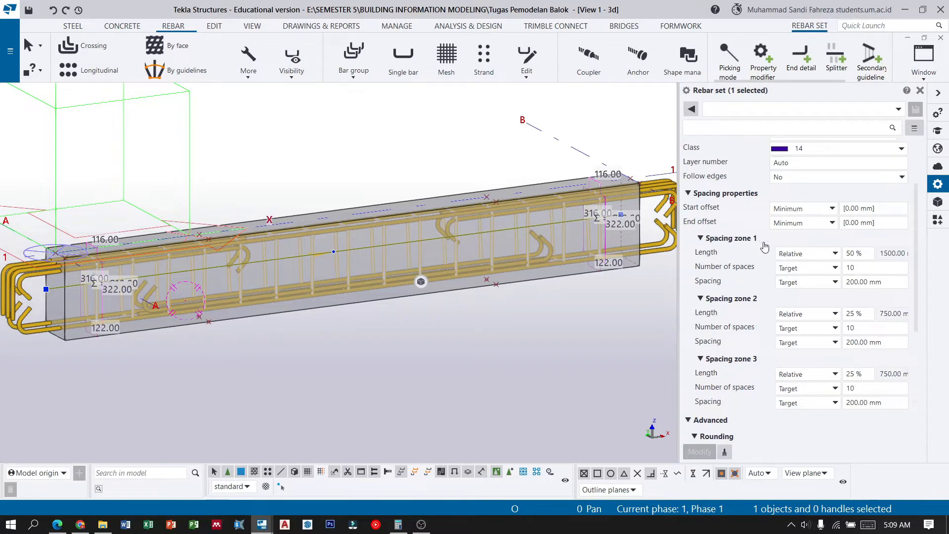
{"action": "left_click_drag", "start_coordinate": [854, 253], "coordinate": [846, 254]}
{"action": "type", "text": "25"}
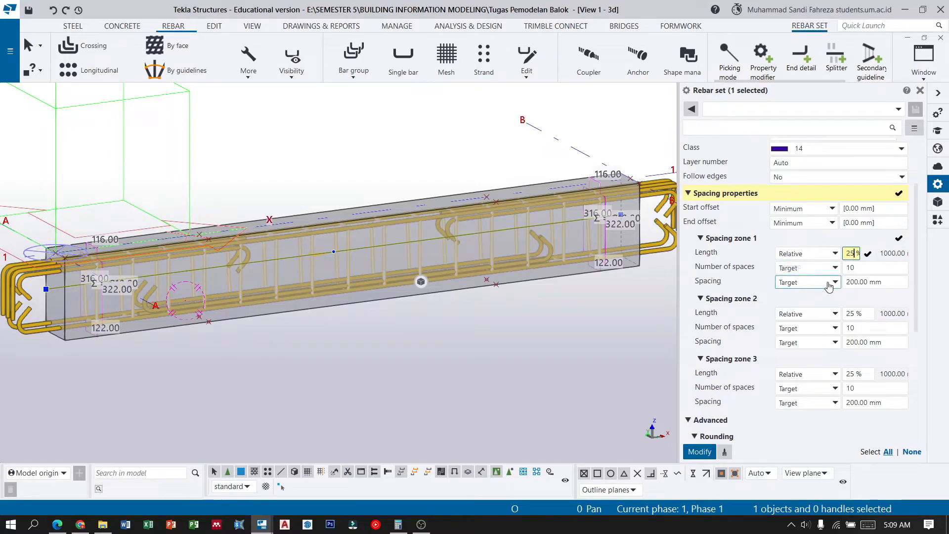
{"action": "left_click", "coordinate": [856, 281]}
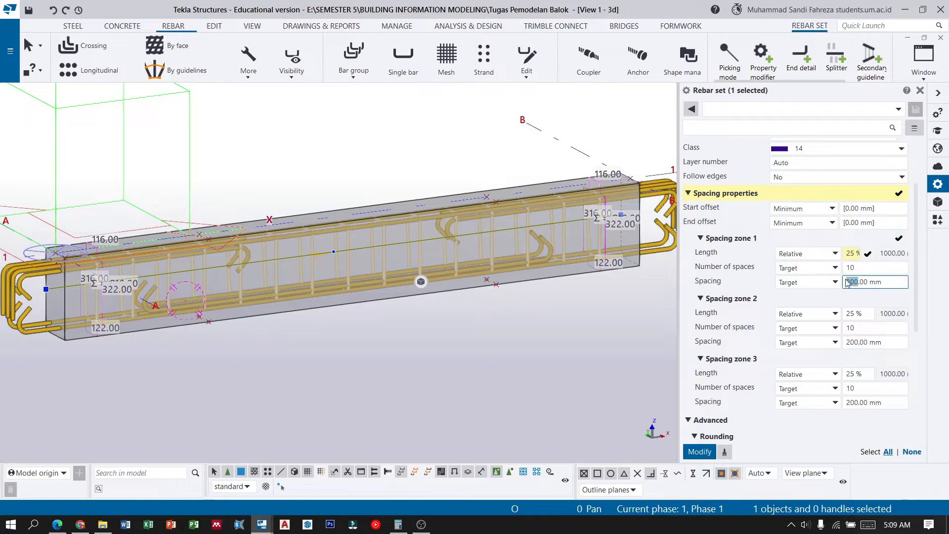
{"action": "type", "text": "15"}
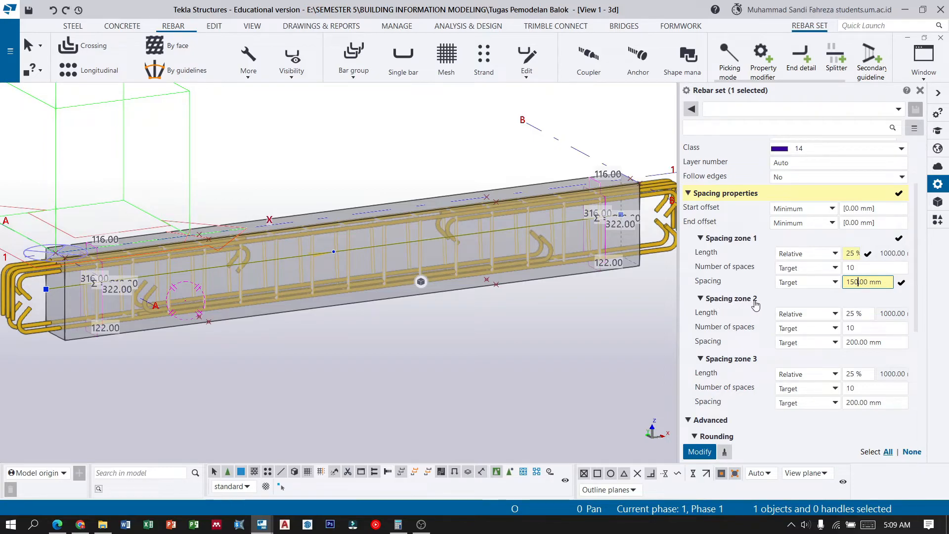
Set spacing zone 2's length to 50 % and zone 3's target spacing to 150 mm, and apply the changes to the stirrup set
{"action": "double_click", "coordinate": [847, 315]}
{"action": "type", "text": "50"}
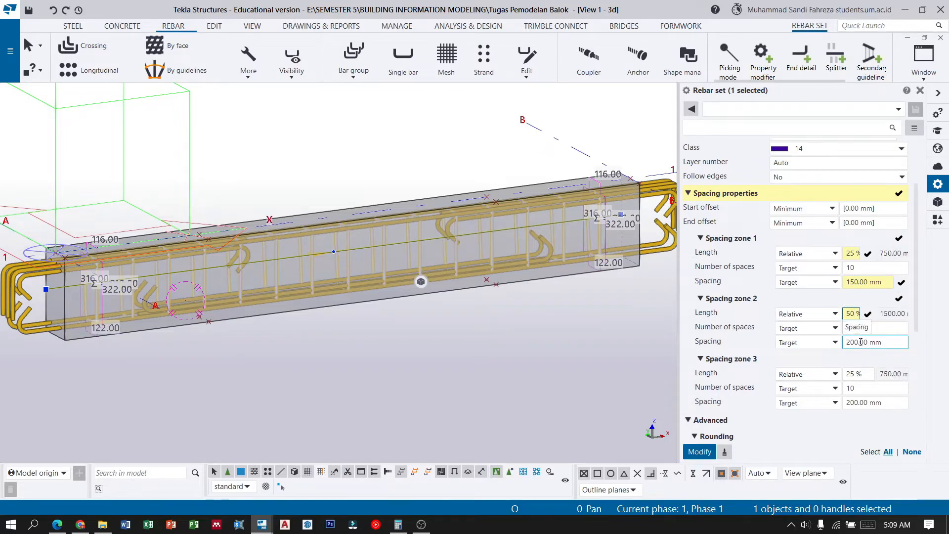
{"action": "scroll", "coordinate": [862, 336], "scroll_direction": "down", "scroll_amount": 3}
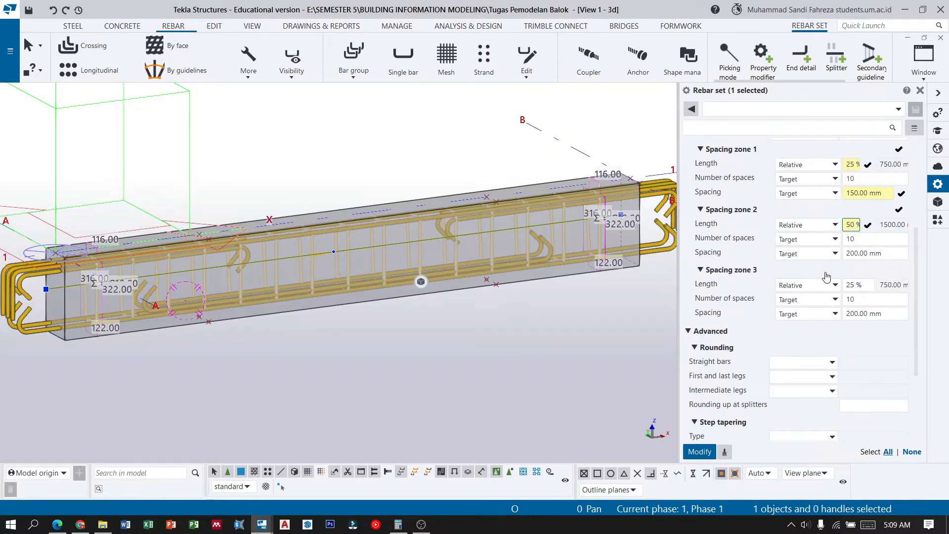
{"action": "left_click", "coordinate": [854, 285]}
{"action": "left_click", "coordinate": [860, 314]}
{"action": "left_click_drag", "start_coordinate": [860, 313], "coordinate": [849, 314]}
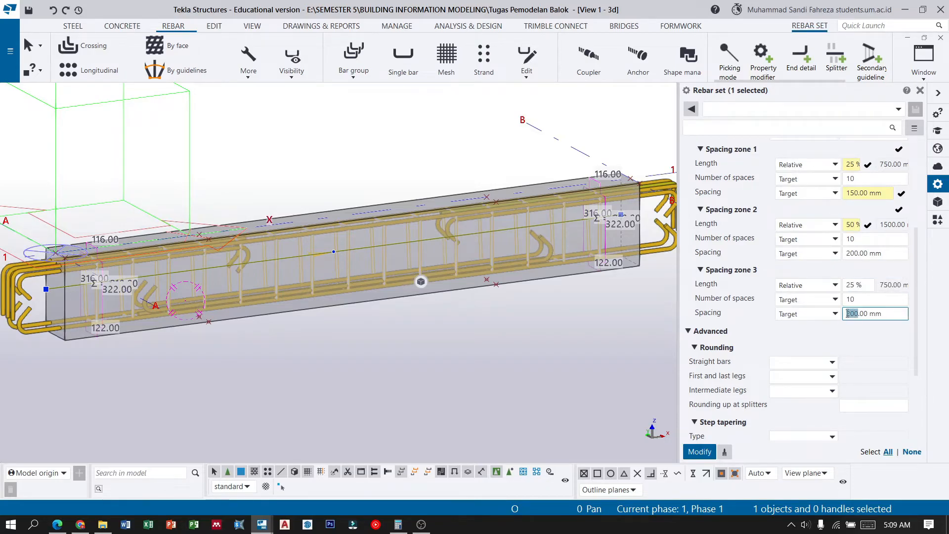
{"action": "type", "text": "150"}
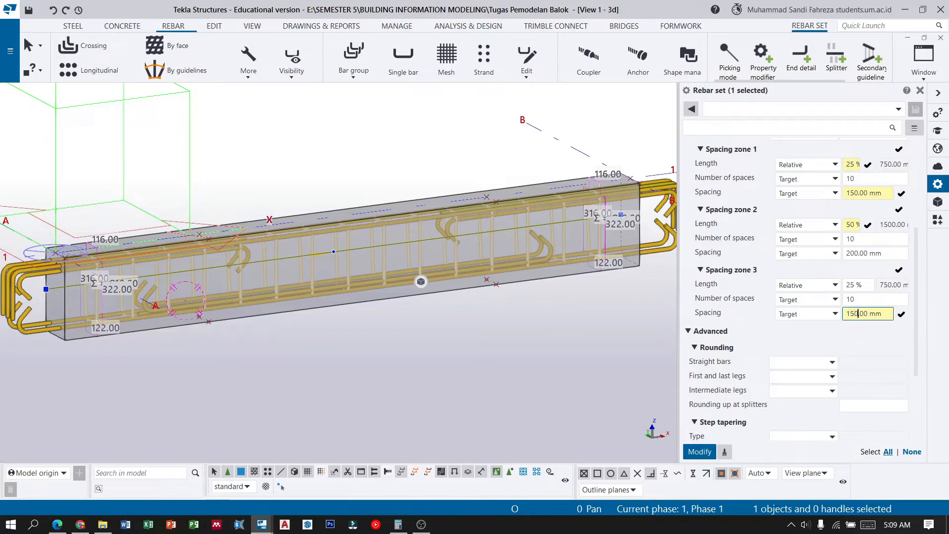
{"action": "left_click", "coordinate": [700, 451]}
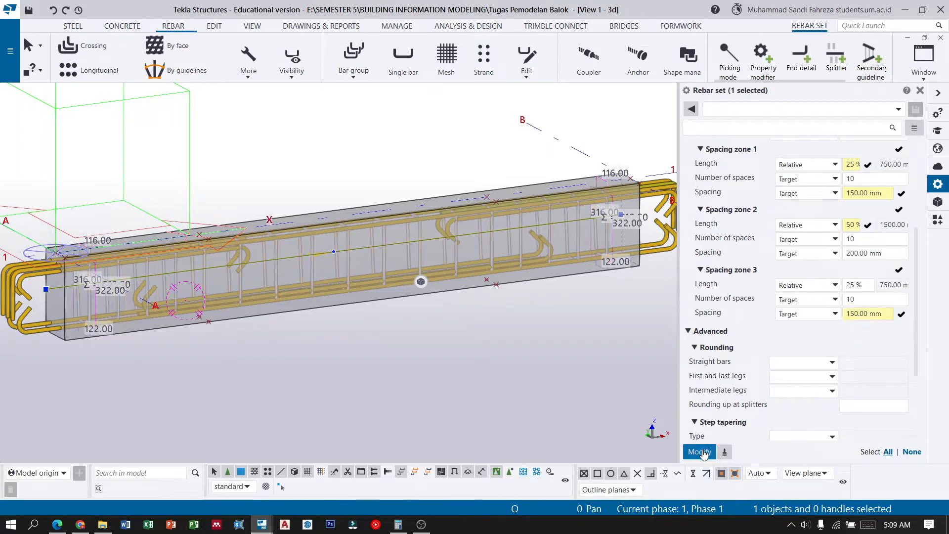
{"action": "left_click", "coordinate": [29, 45]}
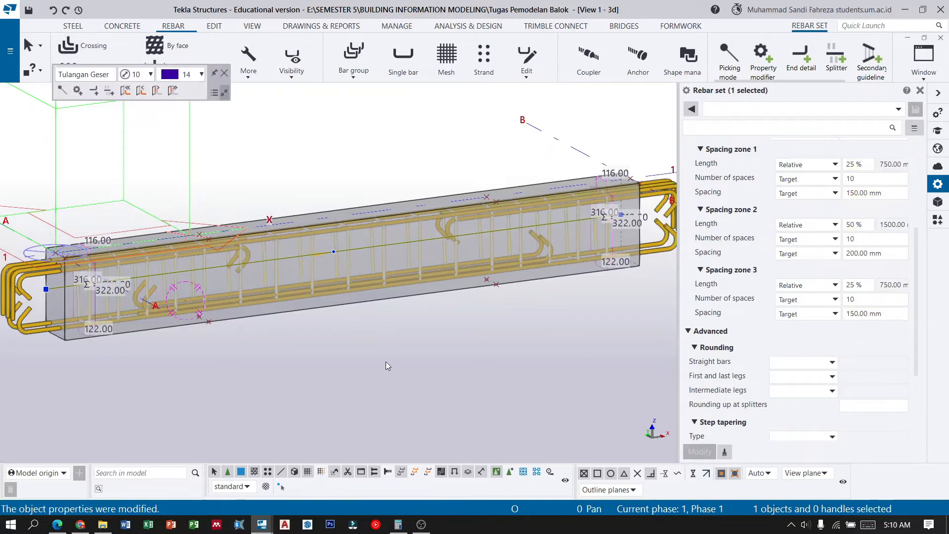
{"action": "left_click", "coordinate": [331, 346]}
Examine the stirrup spacing along the whole beam and close up at both ends
{"action": "scroll", "coordinate": [275, 294], "scroll_direction": "down", "scroll_amount": 3}
{"action": "scroll", "coordinate": [275, 293], "scroll_direction": "down", "scroll_amount": 1}
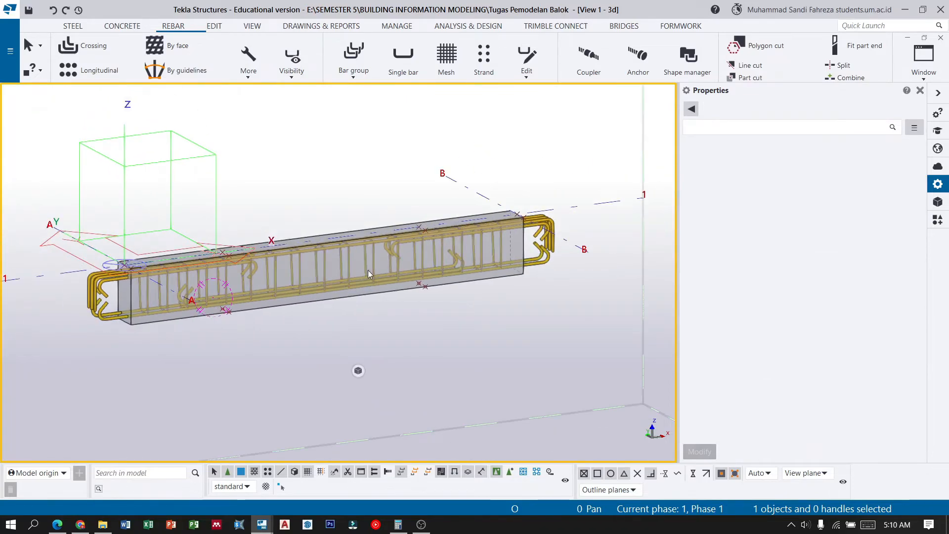
{"action": "middle_click_drag", "start_coordinate": [381, 255], "coordinate": [316, 242], "text": "ctrl"}
{"action": "scroll", "coordinate": [246, 273], "scroll_direction": "up", "scroll_amount": 4}
{"action": "scroll", "coordinate": [243, 273], "scroll_direction": "down", "scroll_amount": 4}
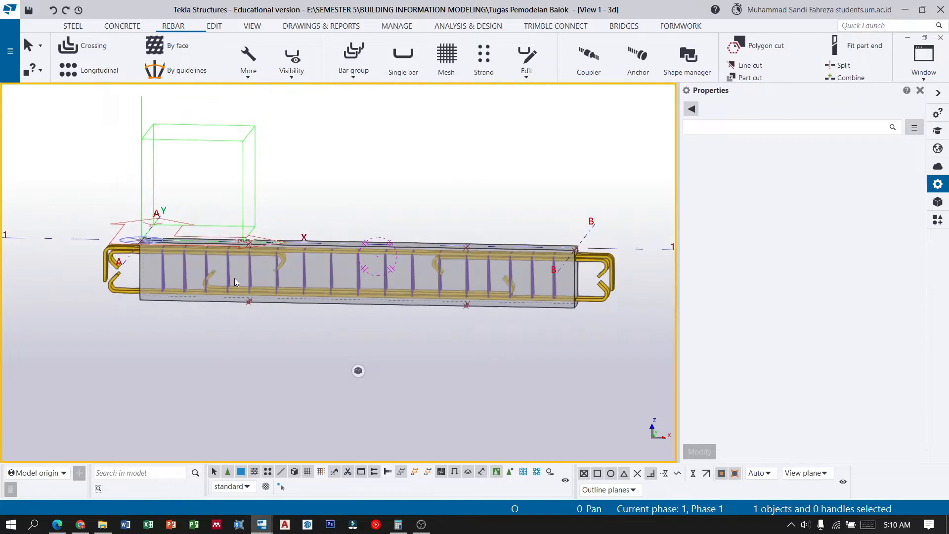
{"action": "middle_click_drag", "start_coordinate": [260, 297], "coordinate": [311, 338], "text": "ctrl"}
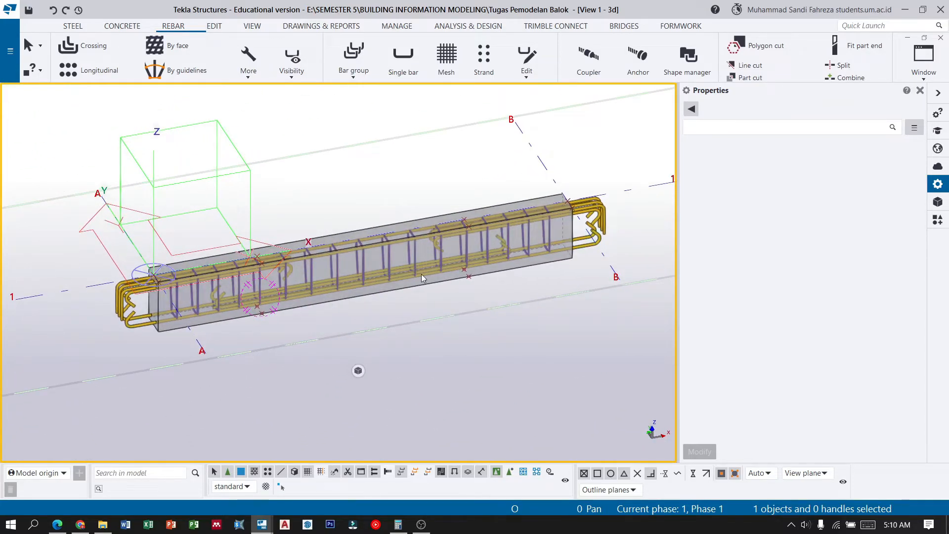
{"action": "scroll", "coordinate": [554, 212], "scroll_direction": "up", "scroll_amount": 2}
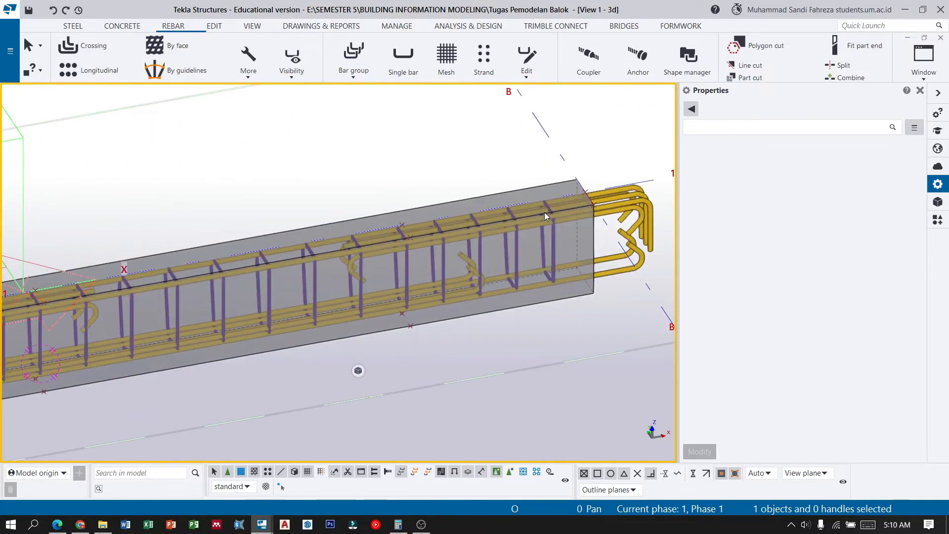
{"action": "scroll", "coordinate": [544, 212], "scroll_direction": "down", "scroll_amount": 4}
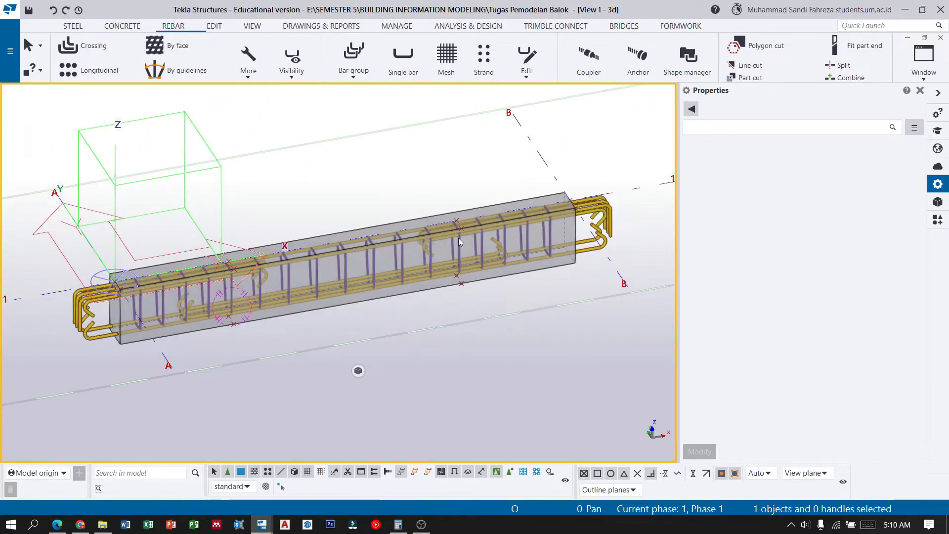
{"action": "scroll", "coordinate": [121, 295], "scroll_direction": "up", "scroll_amount": 2}
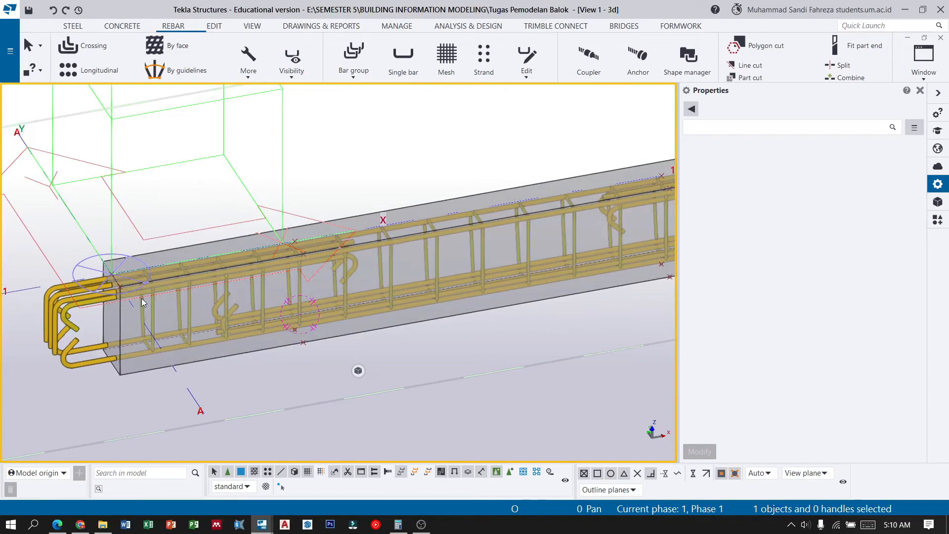
{"action": "scroll", "coordinate": [134, 329], "scroll_direction": "up", "scroll_amount": 2}
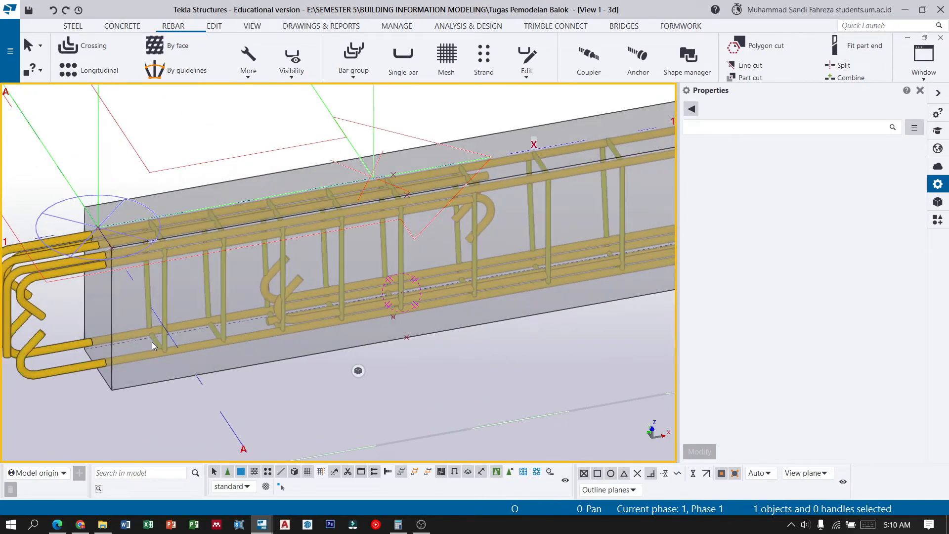
Examine the stirrup corners and their fit around the top longitudinal bars at the beam's grid A end
{"action": "middle_click_drag", "start_coordinate": [154, 295], "coordinate": [302, 294], "text": "ctrl"}
{"action": "scroll", "coordinate": [94, 304], "scroll_direction": "up", "scroll_amount": 6}
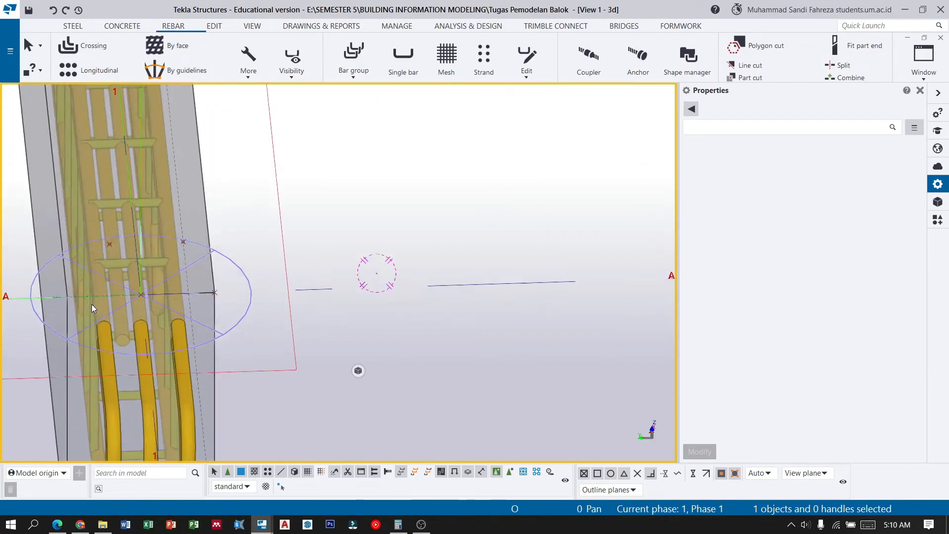
{"action": "middle_click_drag", "start_coordinate": [103, 292], "coordinate": [131, 295], "text": "ctrl"}
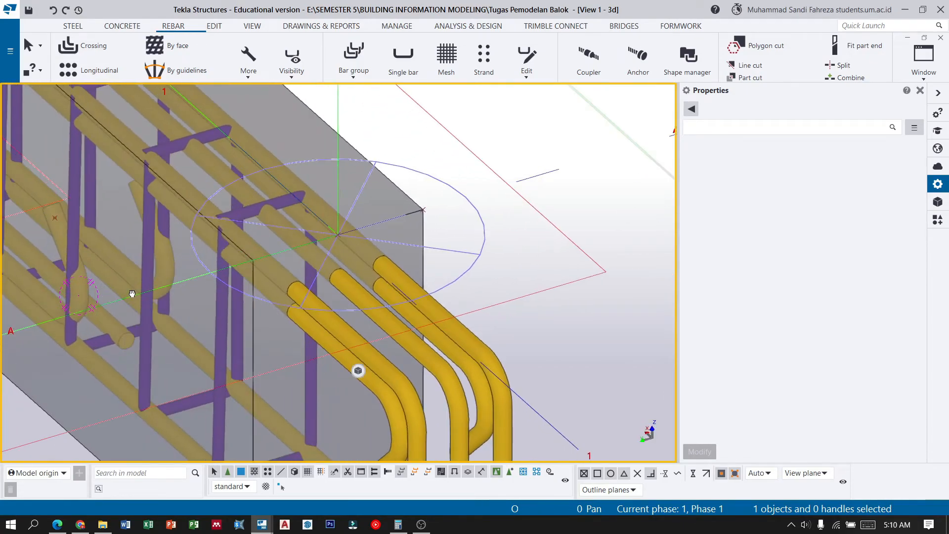
{"action": "scroll", "coordinate": [218, 240], "scroll_direction": "up", "scroll_amount": 2}
{"action": "middle_click_drag", "start_coordinate": [218, 209], "coordinate": [220, 298], "text": "ctrl"}
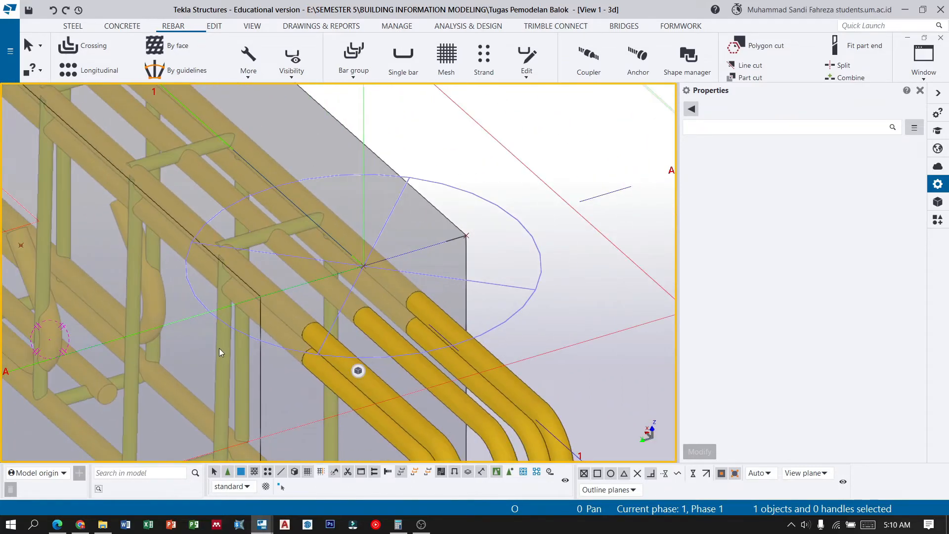
{"action": "middle_click_drag", "start_coordinate": [227, 354], "coordinate": [178, 302], "text": "ctrl"}
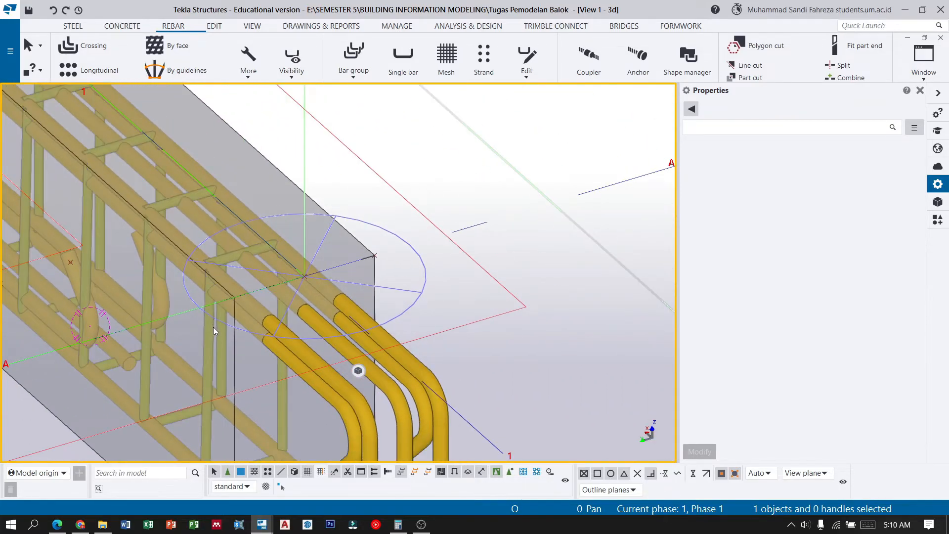
{"action": "scroll", "coordinate": [225, 302], "scroll_direction": "down", "scroll_amount": 3}
{"action": "middle_click_drag", "start_coordinate": [224, 302], "coordinate": [262, 243]}
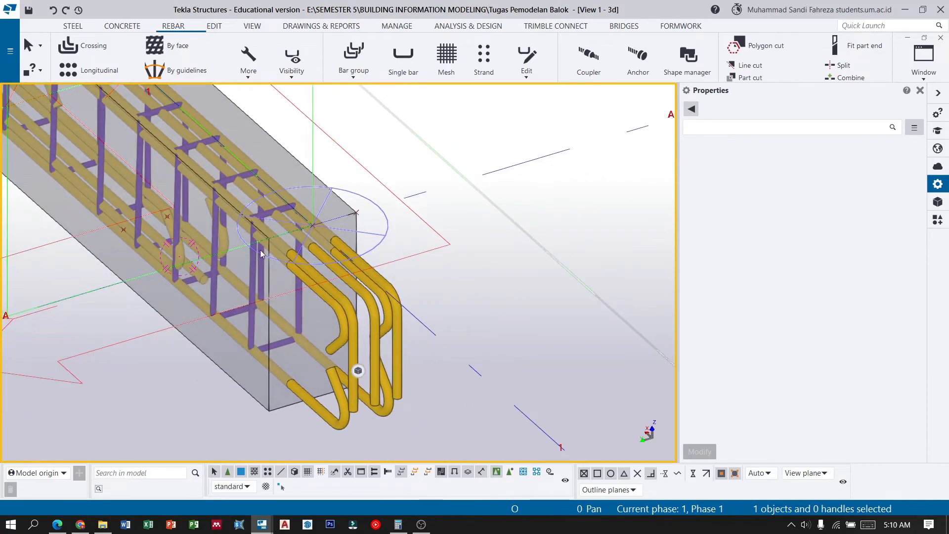
Configure an end detail for the stirrup set as a custom hook with a 90-degree angle, 10 mm radius and 60 mm length
{"action": "left_click", "coordinate": [254, 284]}
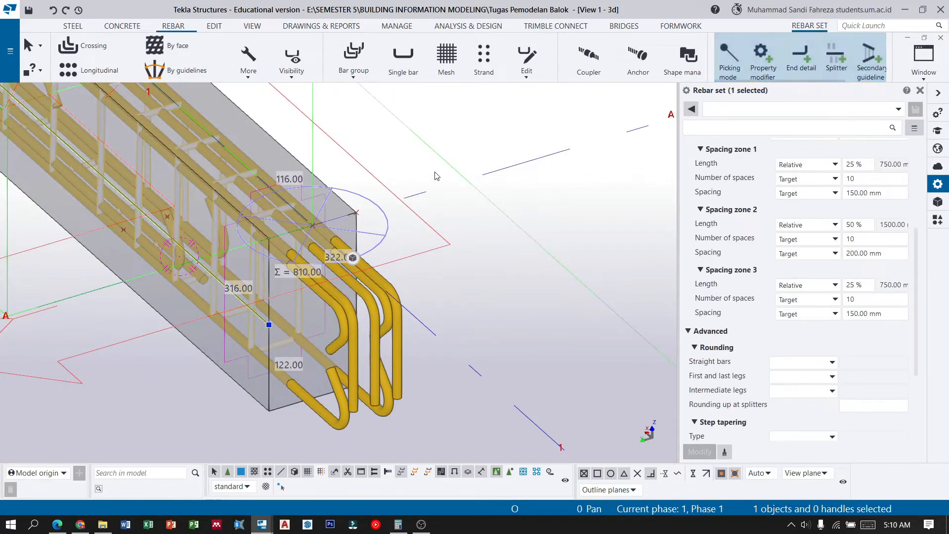
{"action": "left_click", "coordinate": [799, 68]}
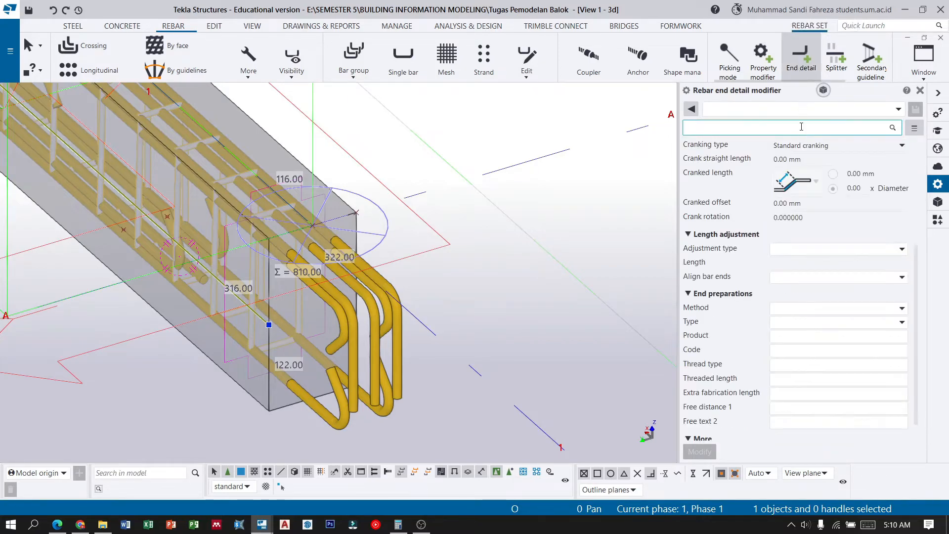
{"action": "scroll", "coordinate": [844, 220], "scroll_direction": "up", "scroll_amount": 4}
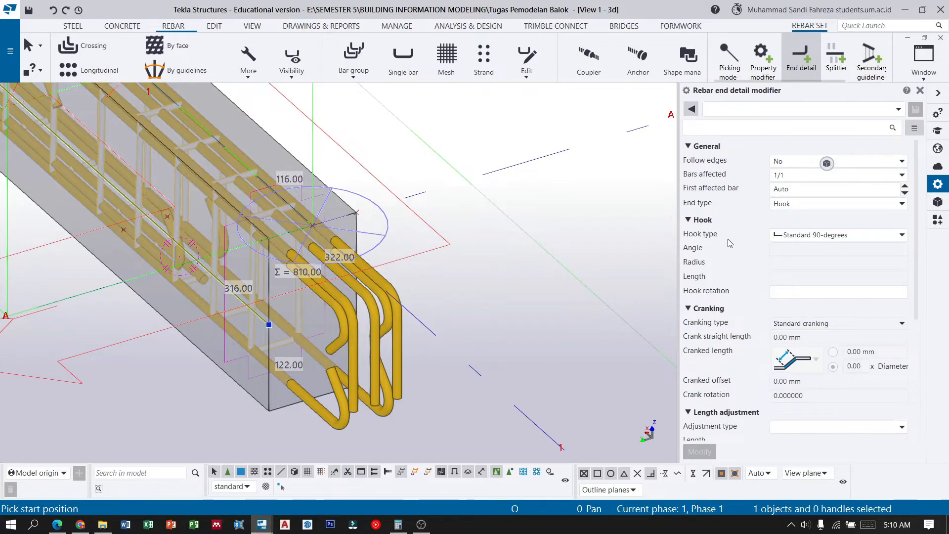
{"action": "left_click", "coordinate": [837, 240]}
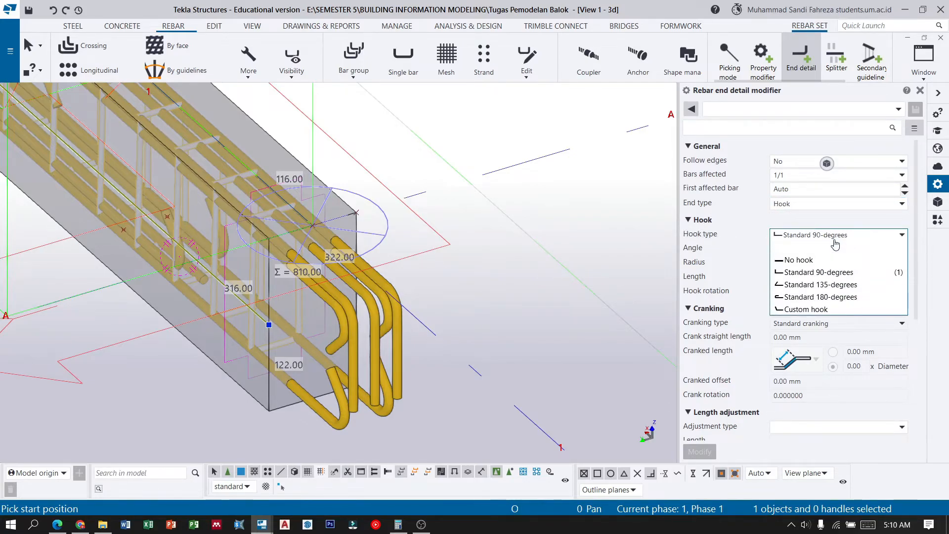
{"action": "left_click", "coordinate": [816, 312]}
{"action": "left_click", "coordinate": [785, 249]}
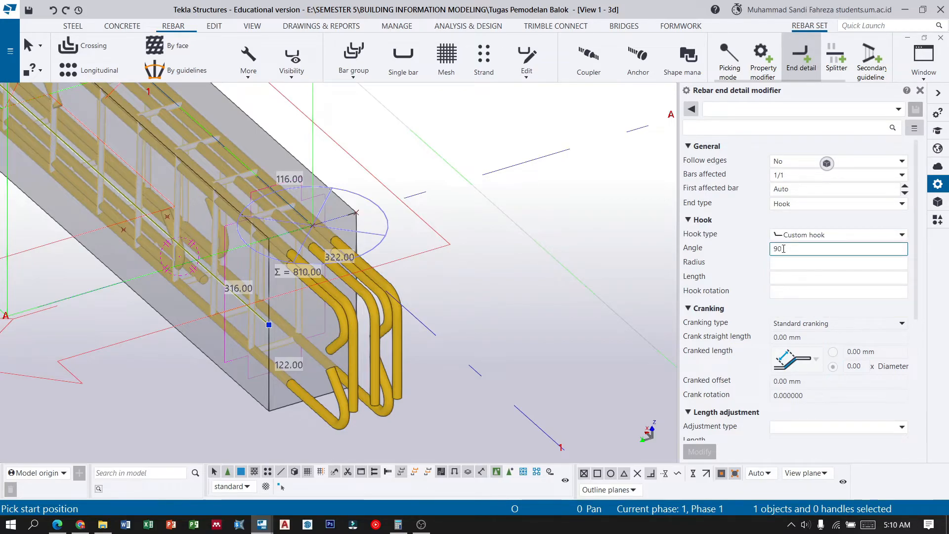
{"action": "left_click", "coordinate": [782, 265]}
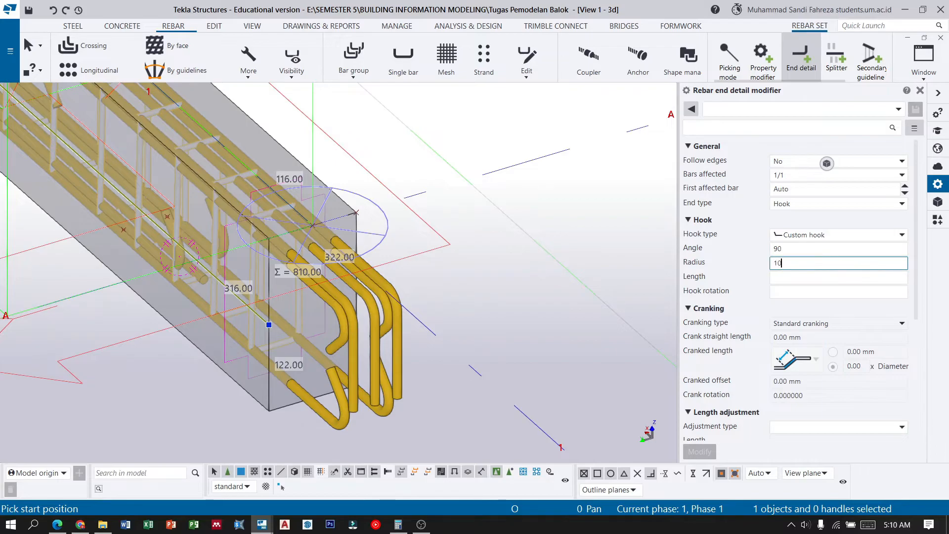
{"action": "left_click", "coordinate": [781, 276]}
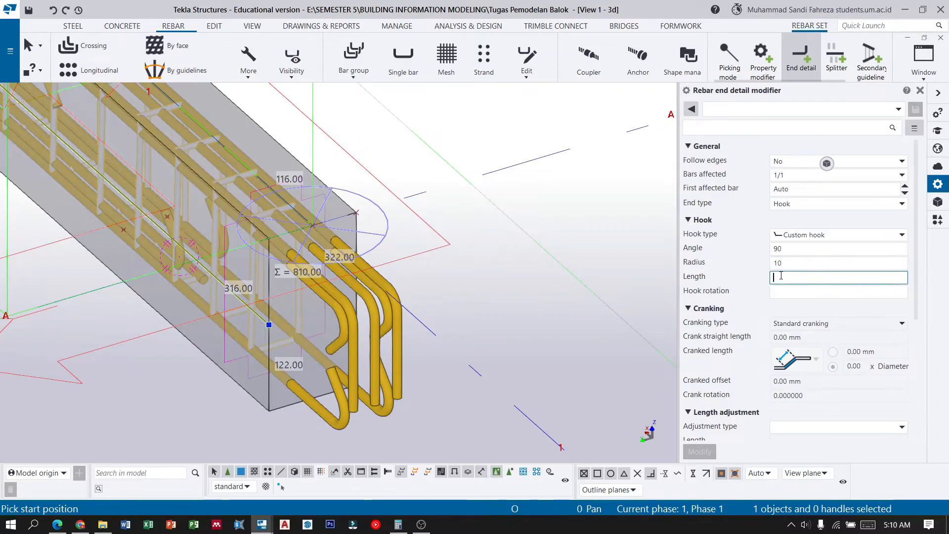
{"action": "type", "text": "60"}
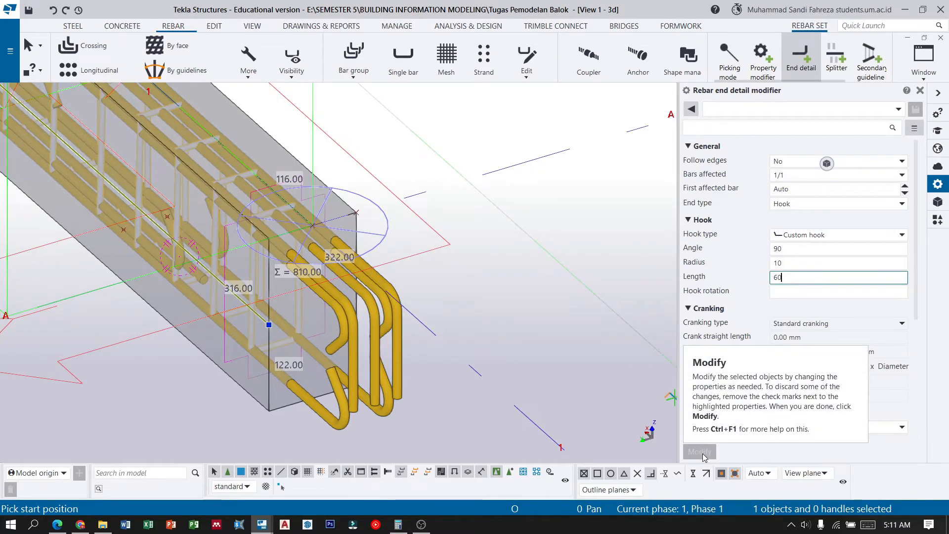
Apply the hook end detail to both stirrup bar ends along the beam's upper corner edge and end the command
{"action": "scroll", "coordinate": [605, 274], "scroll_direction": "down", "scroll_amount": 2}
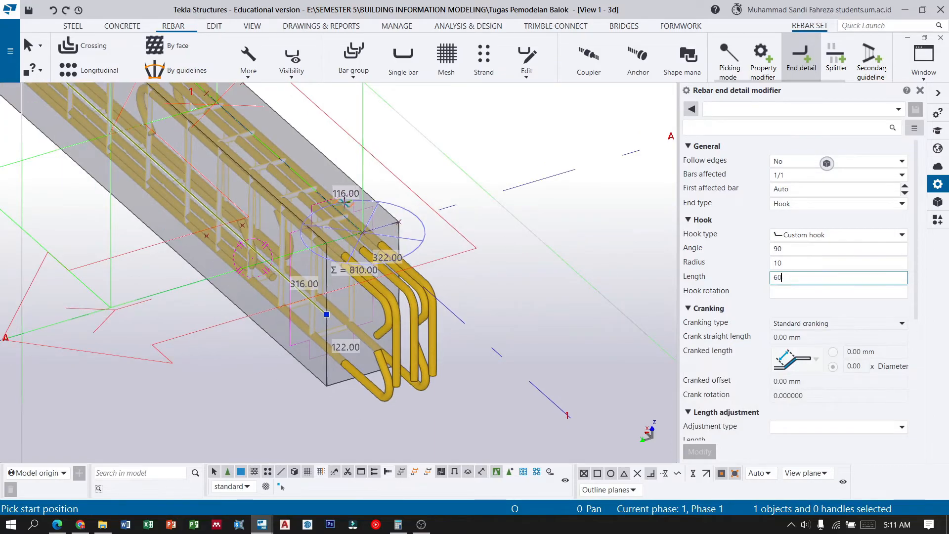
{"action": "scroll", "coordinate": [288, 188], "scroll_direction": "up", "scroll_amount": 3}
{"action": "scroll", "coordinate": [284, 195], "scroll_direction": "up", "scroll_amount": 3}
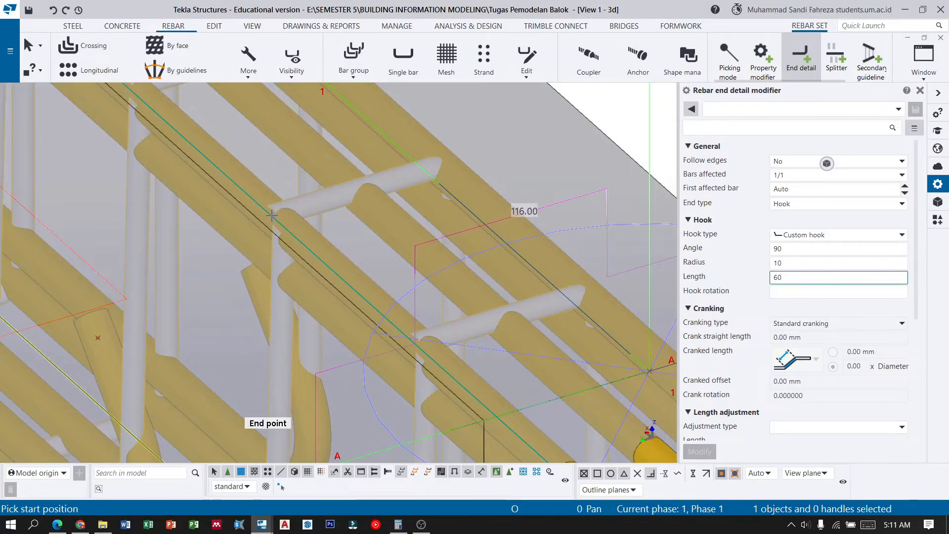
{"action": "key", "text": "Return"}
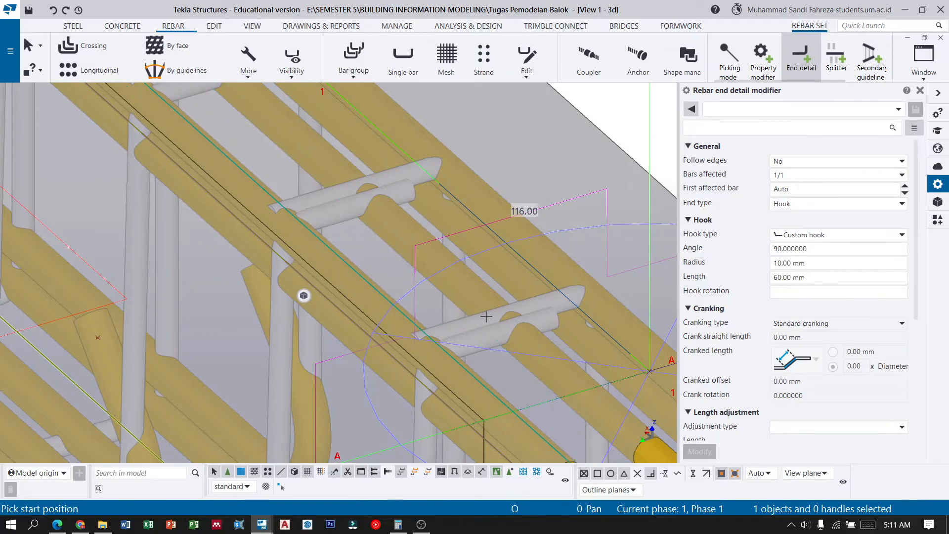
{"action": "left_click", "coordinate": [499, 308]}
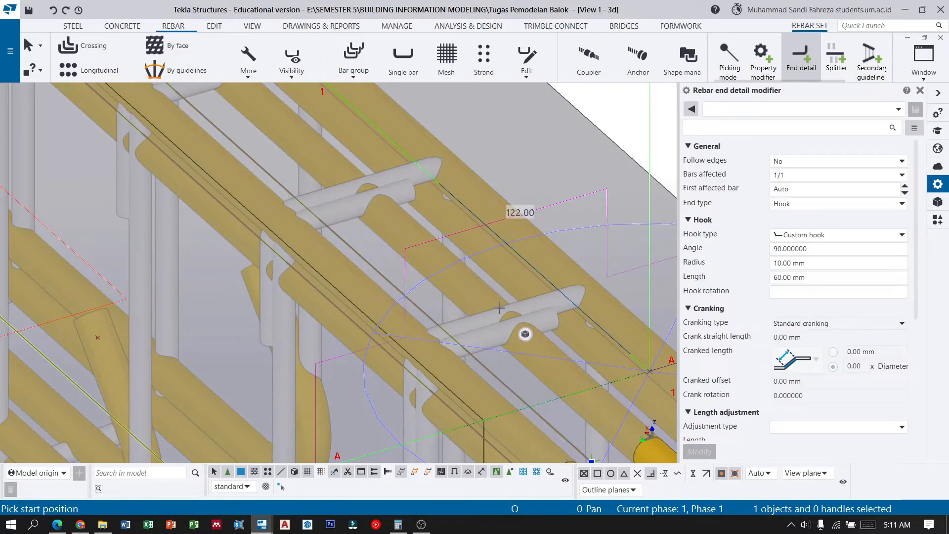
{"action": "scroll", "coordinate": [356, 190], "scroll_direction": "down", "scroll_amount": 3}
{"action": "scroll", "coordinate": [285, 299], "scroll_direction": "up", "scroll_amount": 1}
{"action": "scroll", "coordinate": [284, 299], "scroll_direction": "up", "scroll_amount": 1}
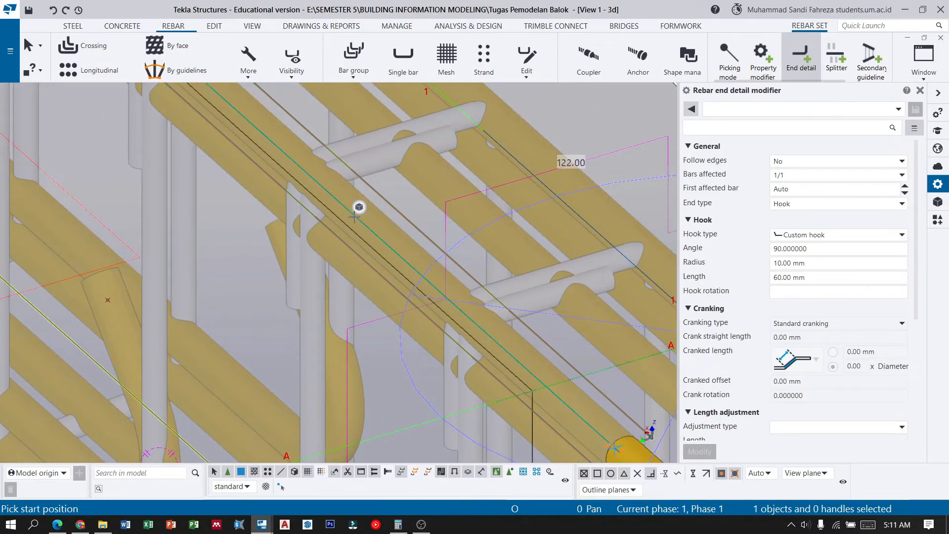
{"action": "scroll", "coordinate": [289, 292], "scroll_direction": "down", "scroll_amount": 2}
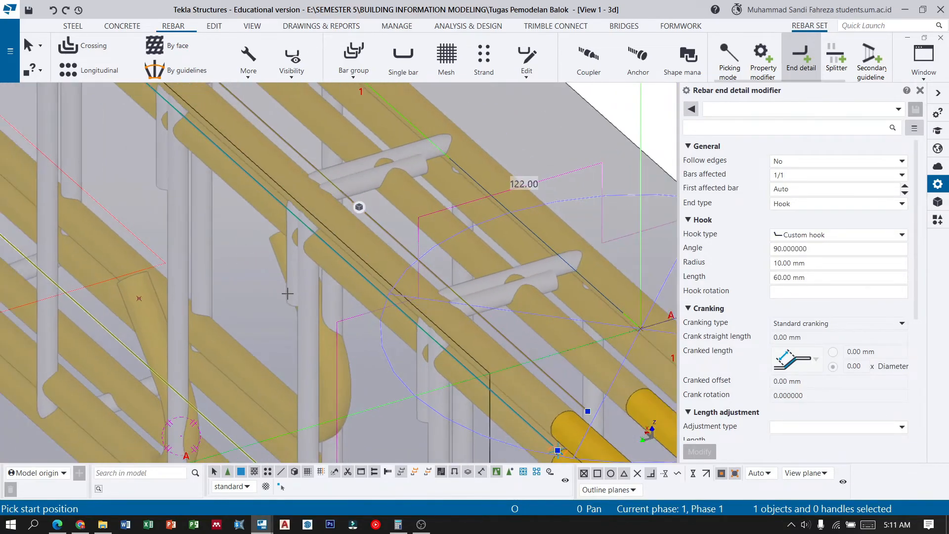
{"action": "left_click", "coordinate": [29, 45]}
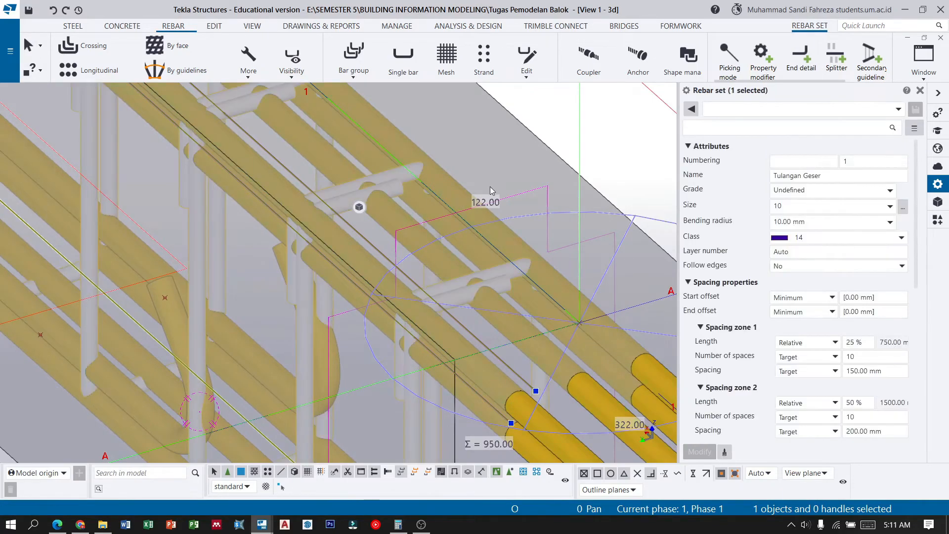
Deselect the stirrup set and examine the stirrup hooks against the top main bars from both sides of the beam
{"action": "left_click", "coordinate": [607, 149]}
{"action": "right_click", "coordinate": [614, 120]}
{"action": "left_click", "coordinate": [623, 124]}
{"action": "scroll", "coordinate": [359, 166], "scroll_direction": "down", "scroll_amount": 2}
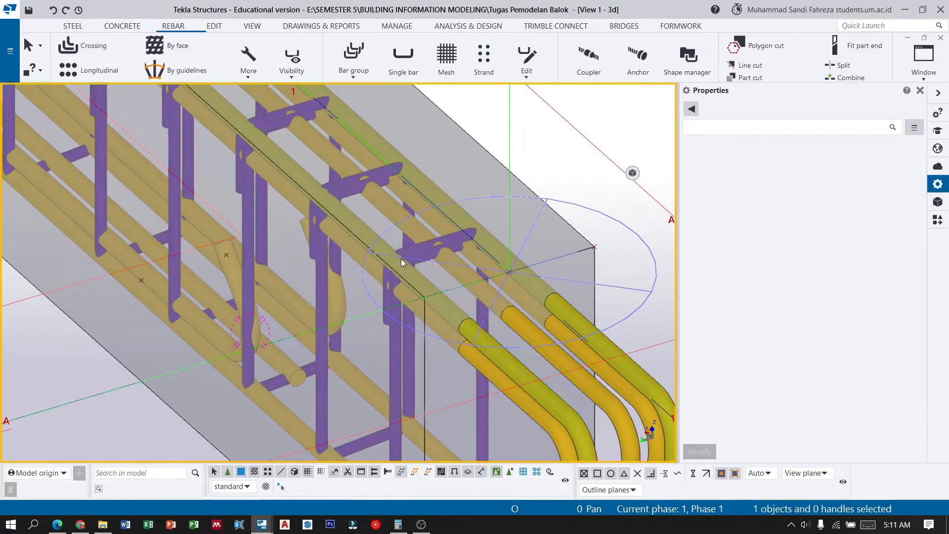
{"action": "scroll", "coordinate": [403, 266], "scroll_direction": "down", "scroll_amount": 3}
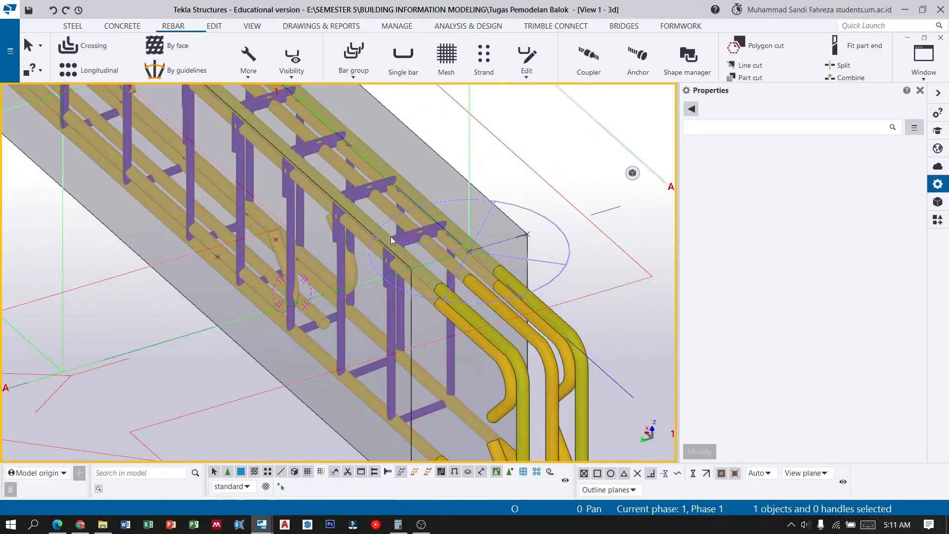
{"action": "scroll", "coordinate": [407, 266], "scroll_direction": "up", "scroll_amount": 3}
{"action": "scroll", "coordinate": [407, 266], "scroll_direction": "up", "scroll_amount": 1}
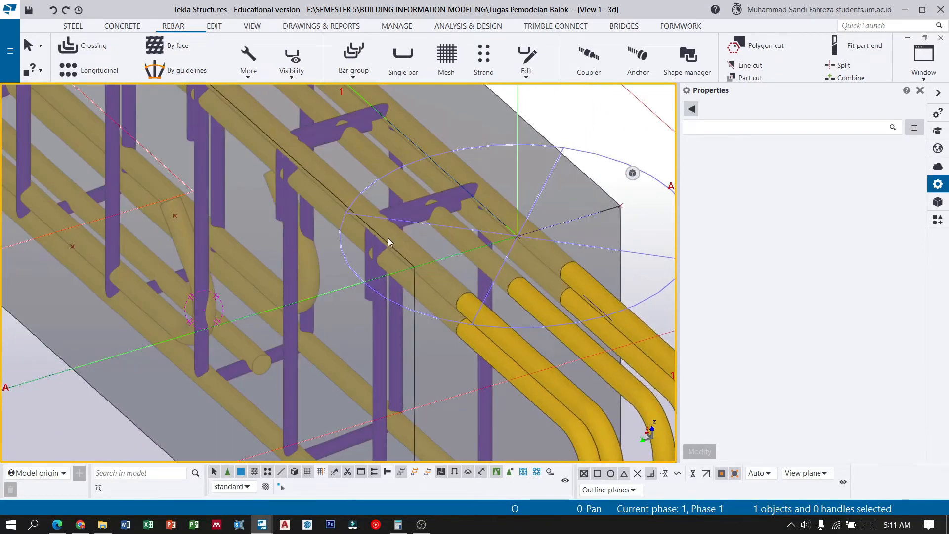
{"action": "middle_click_drag", "start_coordinate": [387, 243], "coordinate": [224, 221], "text": "ctrl"}
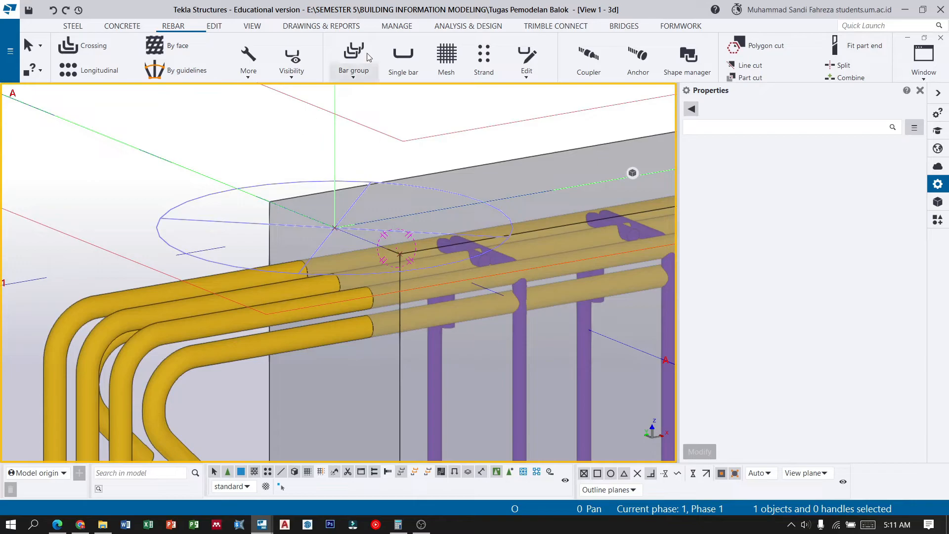
{"action": "scroll", "coordinate": [263, 246], "scroll_direction": "down", "scroll_amount": 4}
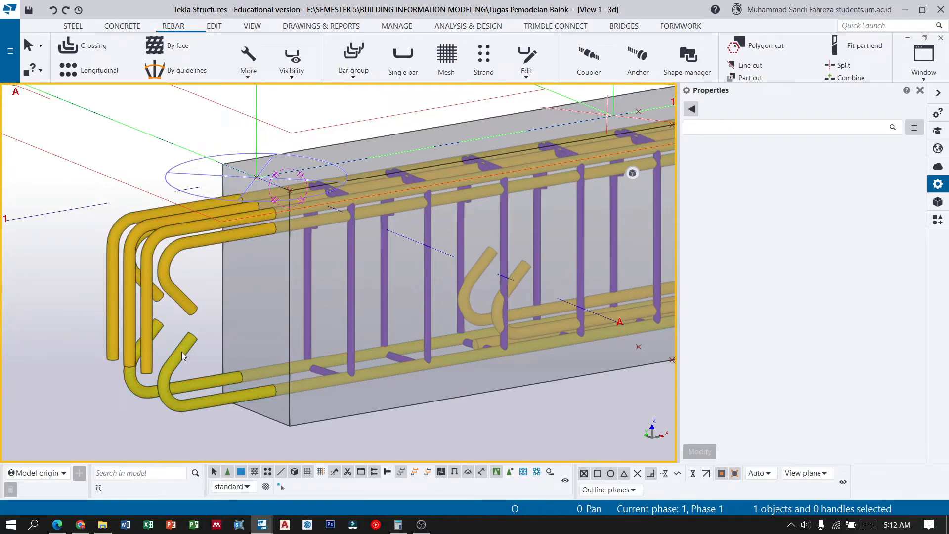
Set the on-plane and from-plane cover thickness of the top main bar group with 90-degree hooks to 50 mm
{"action": "left_click", "coordinate": [147, 282]}
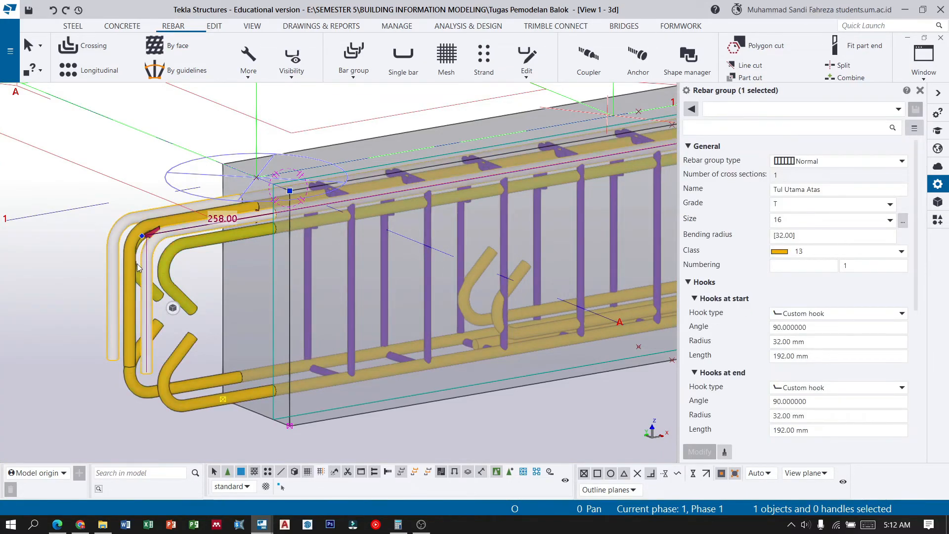
{"action": "scroll", "coordinate": [136, 264], "scroll_direction": "down", "scroll_amount": 1}
{"action": "scroll", "coordinate": [852, 309], "scroll_direction": "down", "scroll_amount": 5}
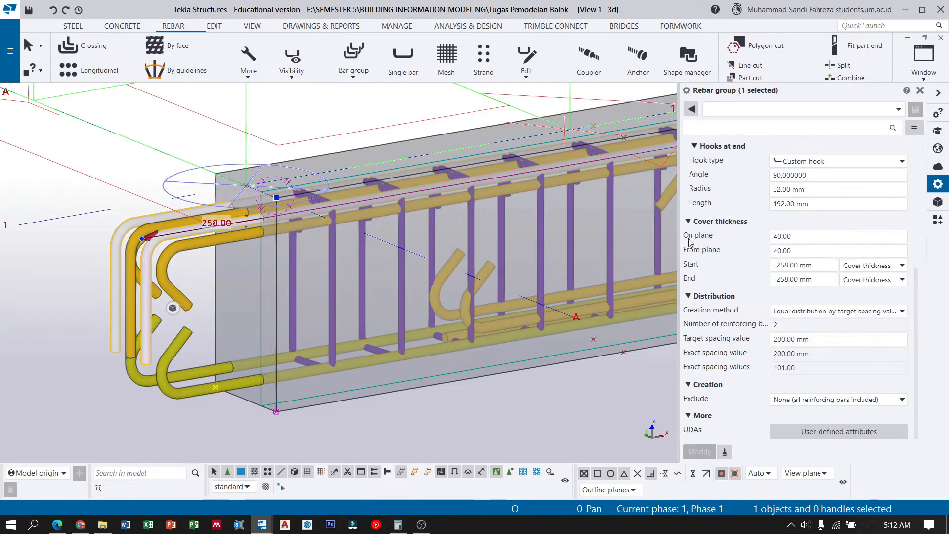
{"action": "left_click_drag", "start_coordinate": [777, 236], "coordinate": [767, 256]}
{"action": "type", "text": "5"}
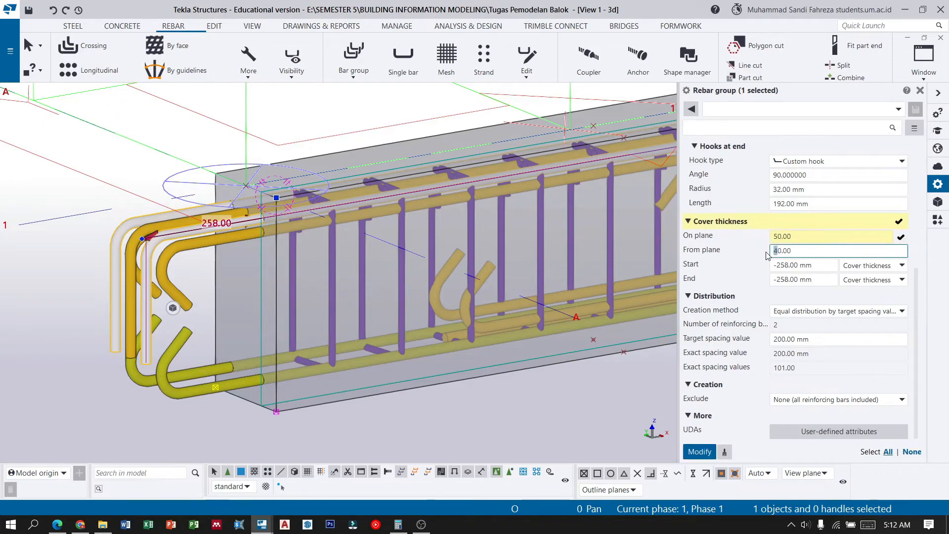
{"action": "type", "text": "5"}
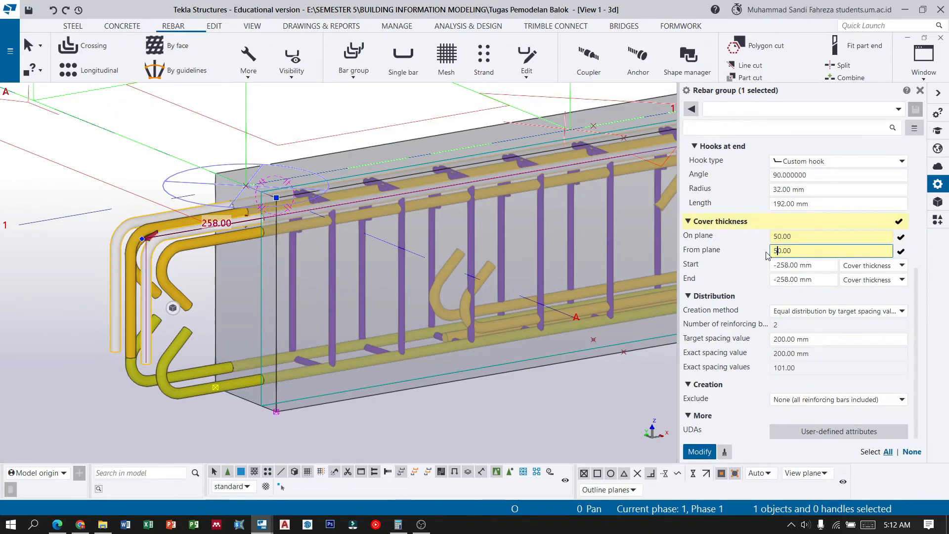
{"action": "left_click", "coordinate": [698, 454]}
Set the on-plane and from-plane cover thickness of the upper bar group with 135-degree hooks to 50 mm
{"action": "scroll", "coordinate": [327, 203], "scroll_direction": "up", "scroll_amount": 5}
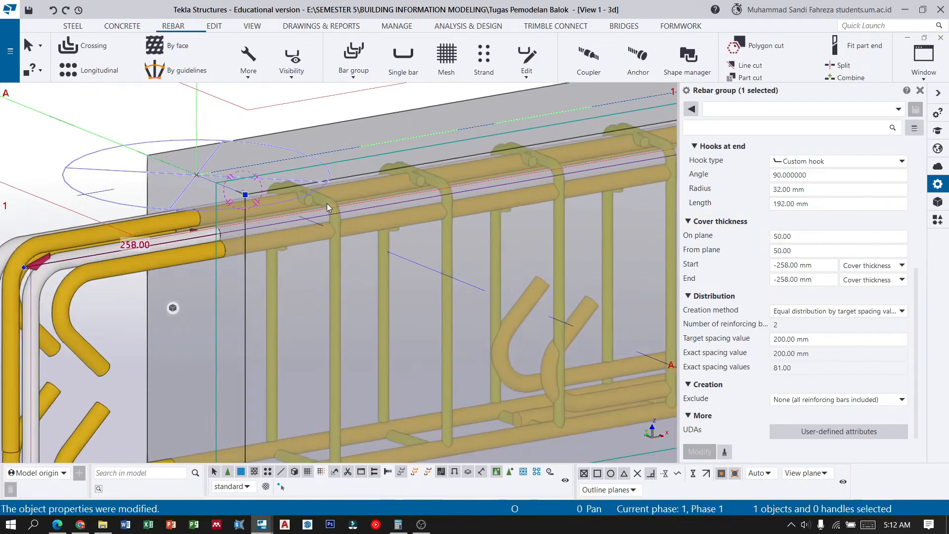
{"action": "scroll", "coordinate": [327, 213], "scroll_direction": "up", "scroll_amount": 2}
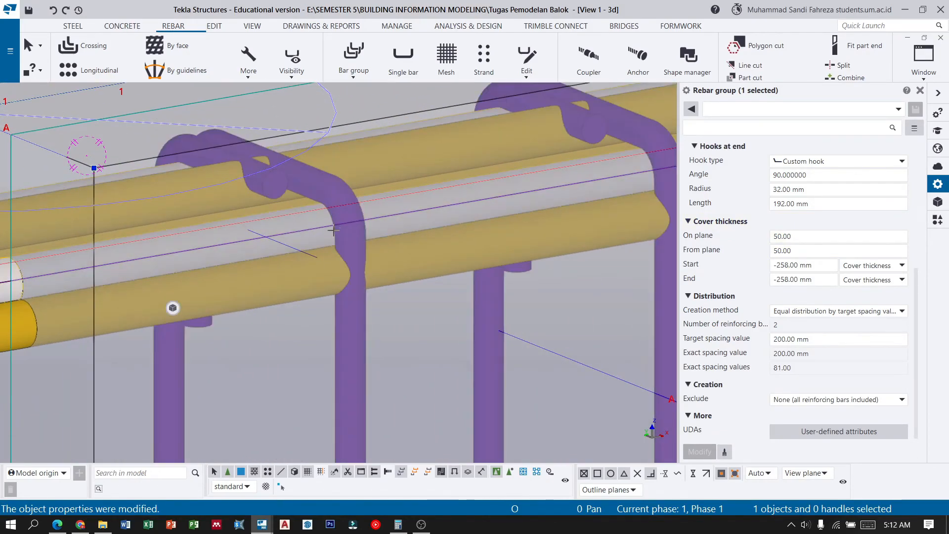
{"action": "scroll", "coordinate": [343, 223], "scroll_direction": "down", "scroll_amount": 8}
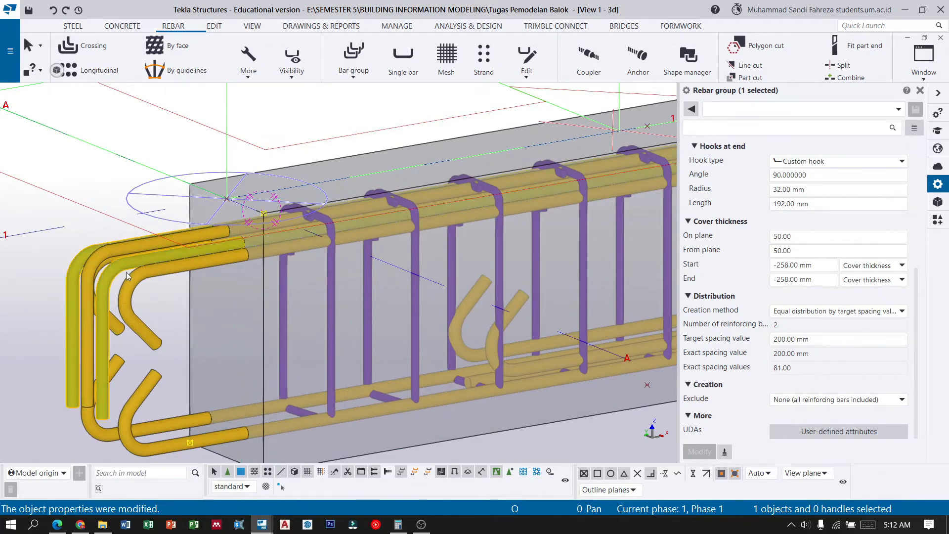
{"action": "left_click", "coordinate": [129, 287]}
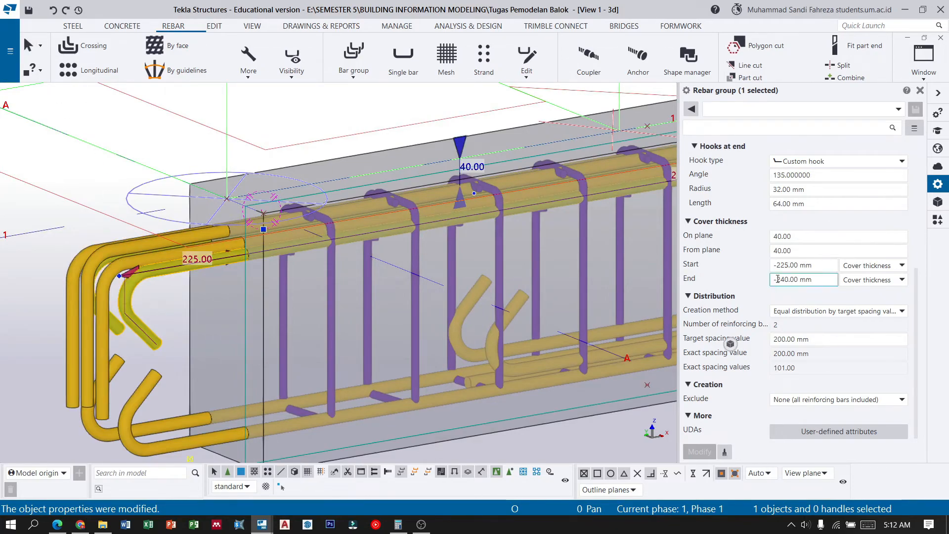
{"action": "left_click_drag", "start_coordinate": [777, 238], "coordinate": [772, 251]}
{"action": "type", "text": "5"}
{"action": "type", "text": "5"}
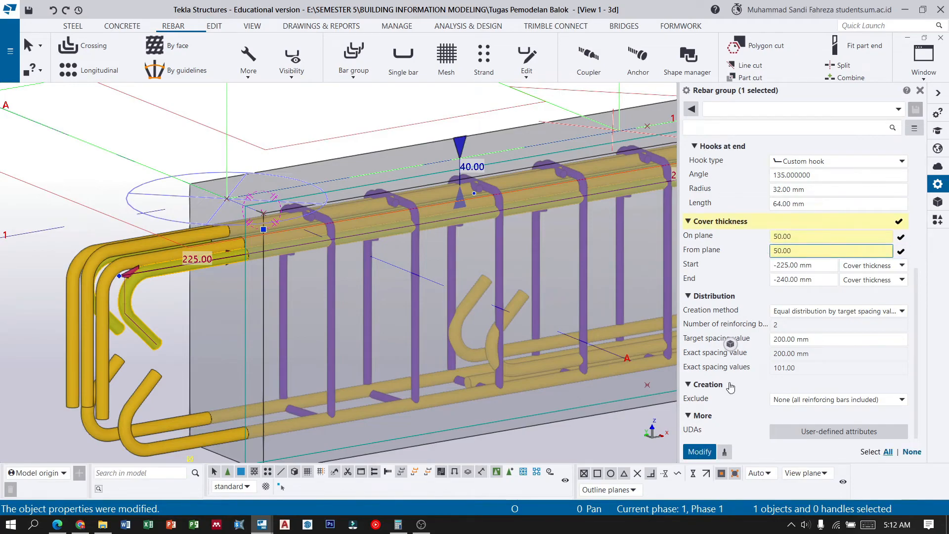
{"action": "left_click", "coordinate": [699, 451]}
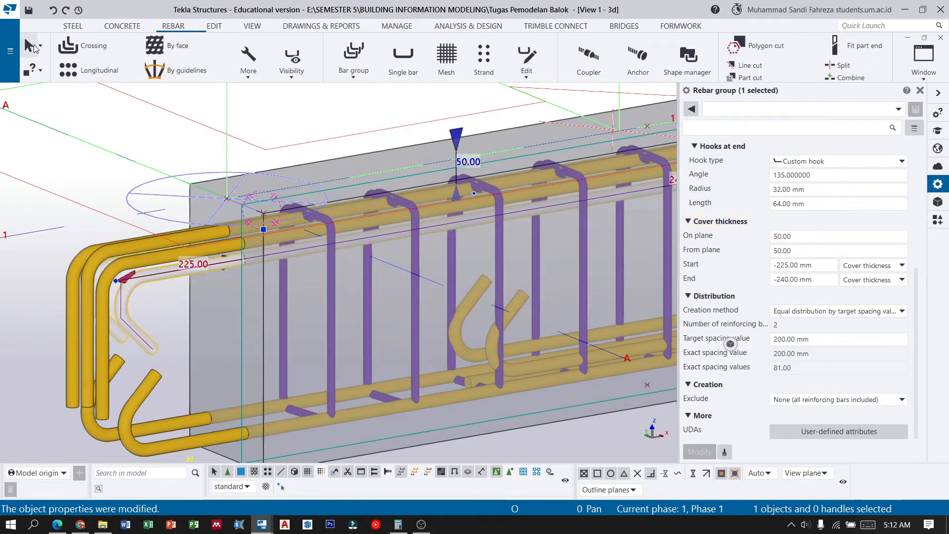
Set the on-plane cover thickness of the single top bar with the 90-degree start hook near grid A to 50 mm
{"action": "left_click", "coordinate": [96, 260]}
{"action": "left_click", "coordinate": [782, 355]}
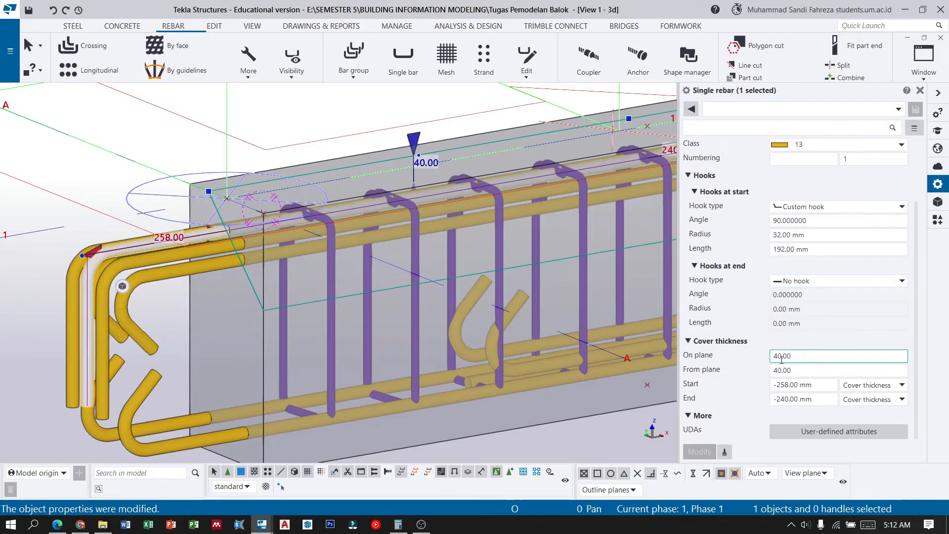
{"action": "left_click", "coordinate": [778, 356]}
{"action": "key", "text": "BackSpace"}
{"action": "type", "text": "5"}
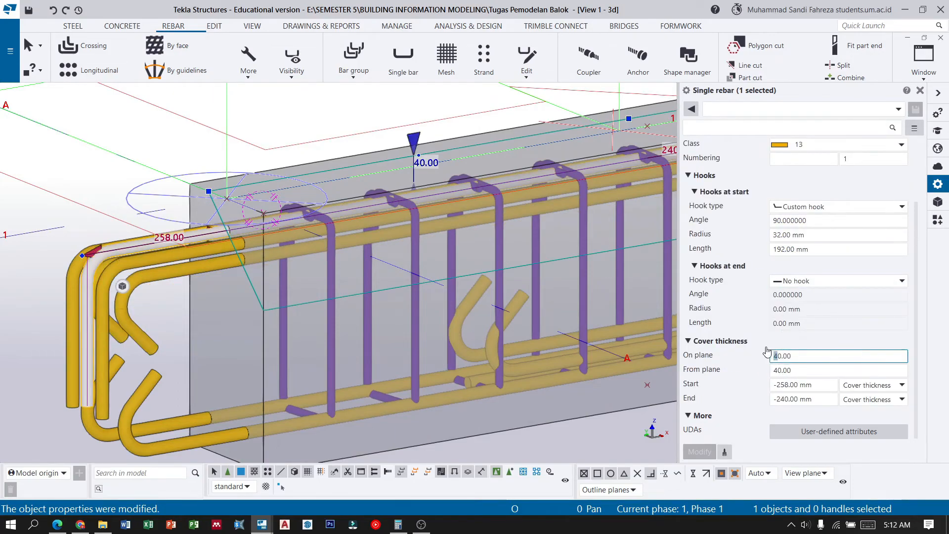
{"action": "left_click", "coordinate": [699, 451]}
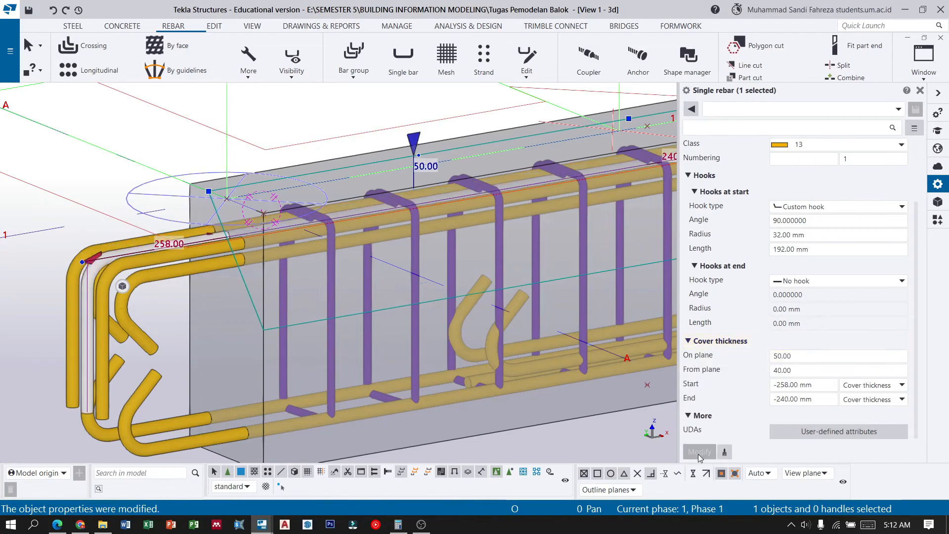
Set the on-plane and from-plane cover thickness of the bottom main bar group with 135-degree hooks to 50 mm
{"action": "left_click", "coordinate": [183, 442]}
{"action": "left_click", "coordinate": [774, 385]}
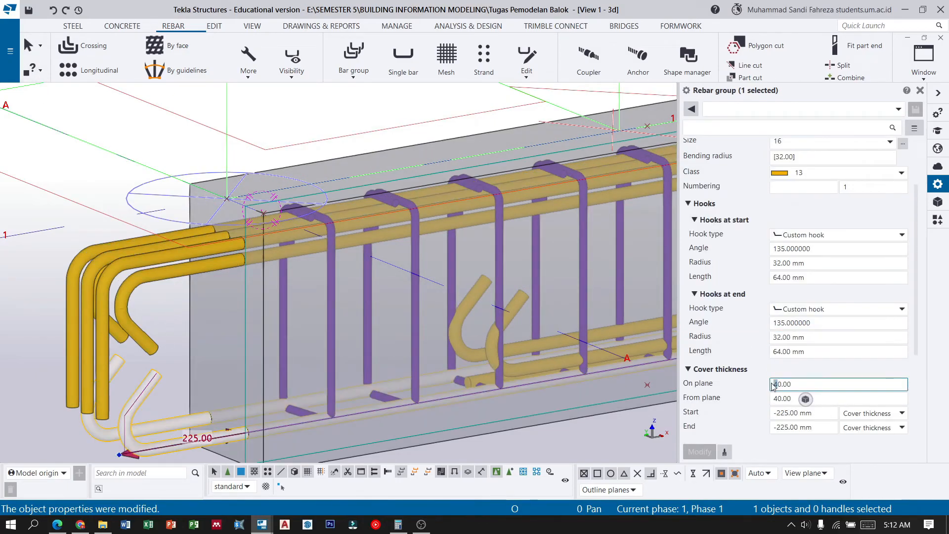
{"action": "type", "text": "5"}
{"action": "left_click", "coordinate": [776, 398]}
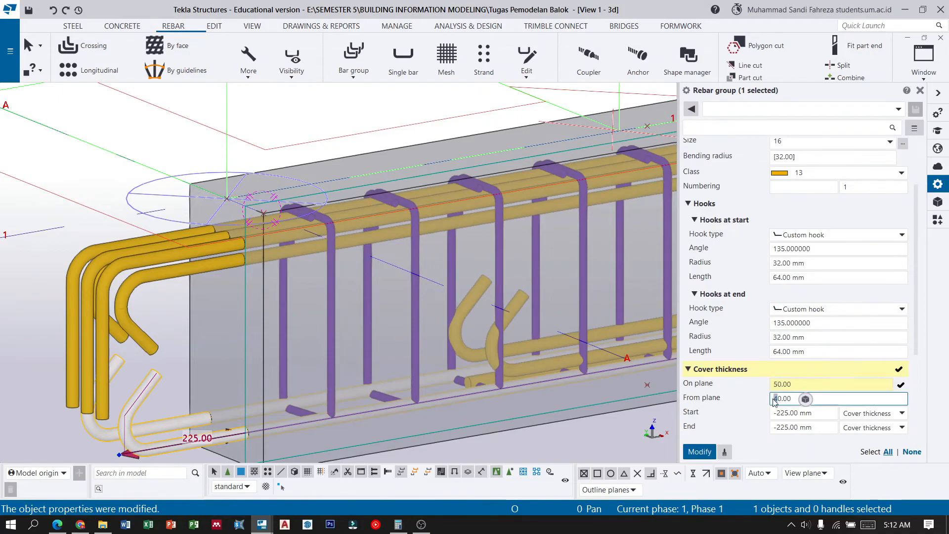
{"action": "type", "text": "5"}
{"action": "left_click", "coordinate": [699, 452]}
Set the on-plane and from-plane cover thickness of the hooked extra bar group at the beam's bottom midspan to 50 mm
{"action": "scroll", "coordinate": [348, 281], "scroll_direction": "down", "scroll_amount": 3}
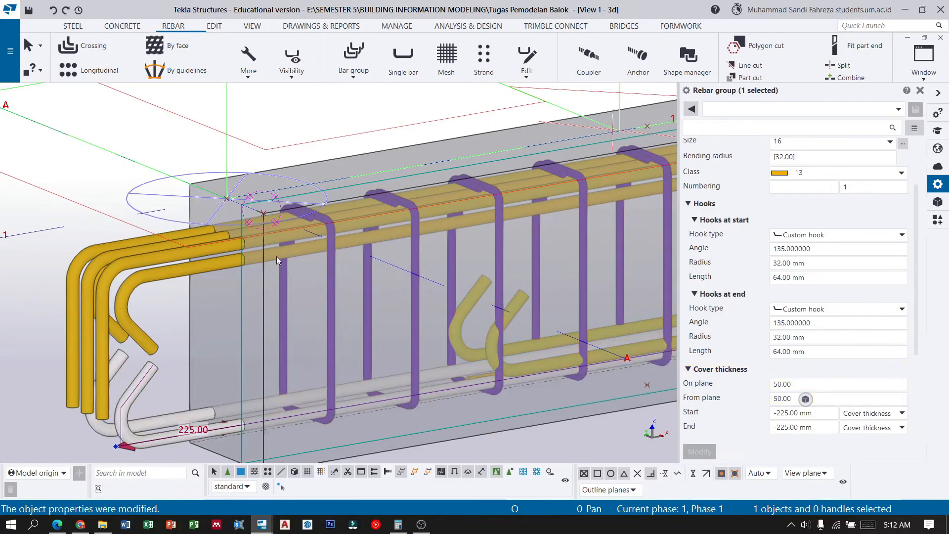
{"action": "scroll", "coordinate": [380, 323], "scroll_direction": "up", "scroll_amount": 3}
{"action": "left_click", "coordinate": [29, 46]}
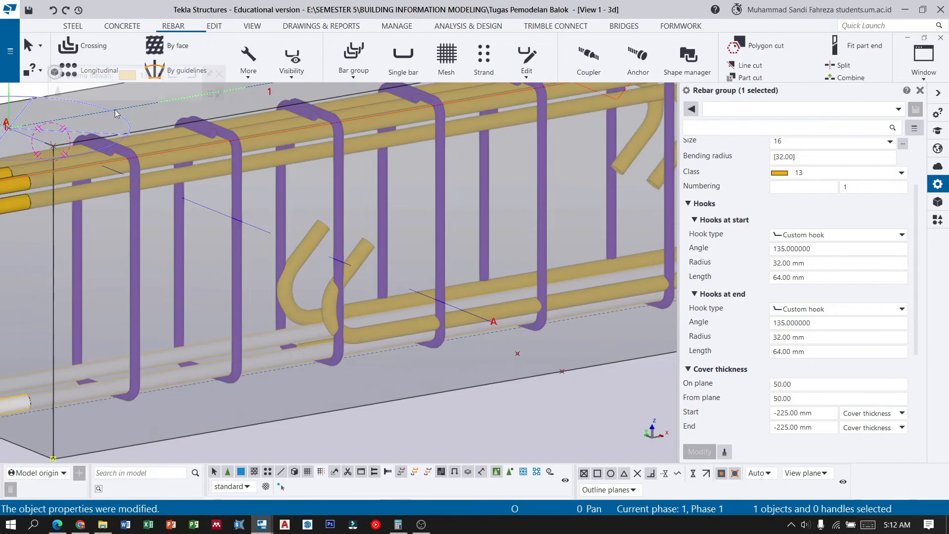
{"action": "left_click", "coordinate": [351, 331]}
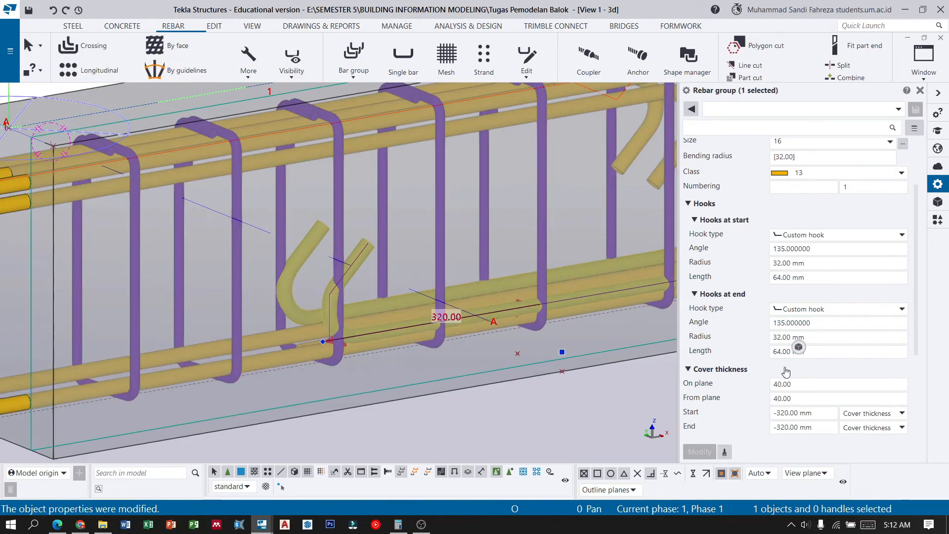
{"action": "left_click", "coordinate": [770, 384]}
{"action": "type", "text": "5"}
{"action": "left_click", "coordinate": [773, 398]}
{"action": "key", "text": "shift+Right"}
{"action": "type", "text": "5"}
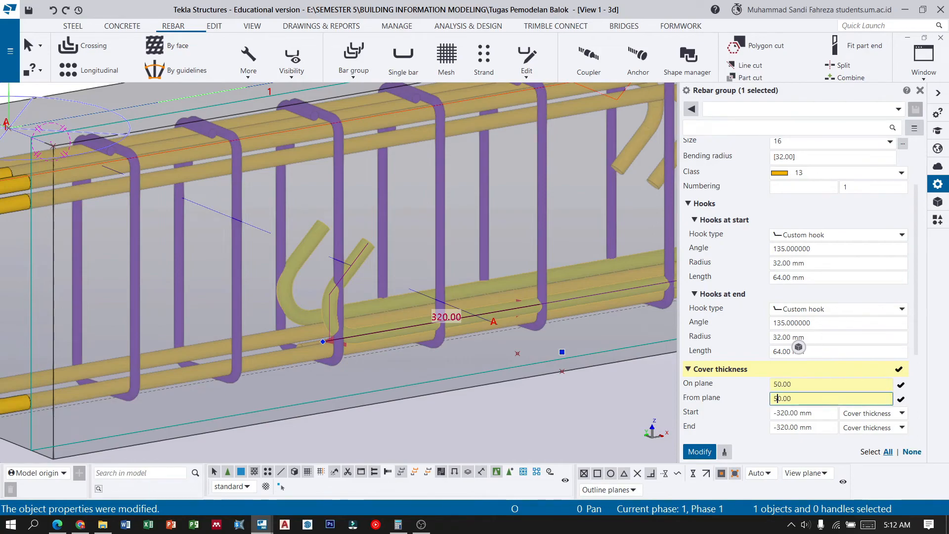
{"action": "left_click", "coordinate": [699, 451]}
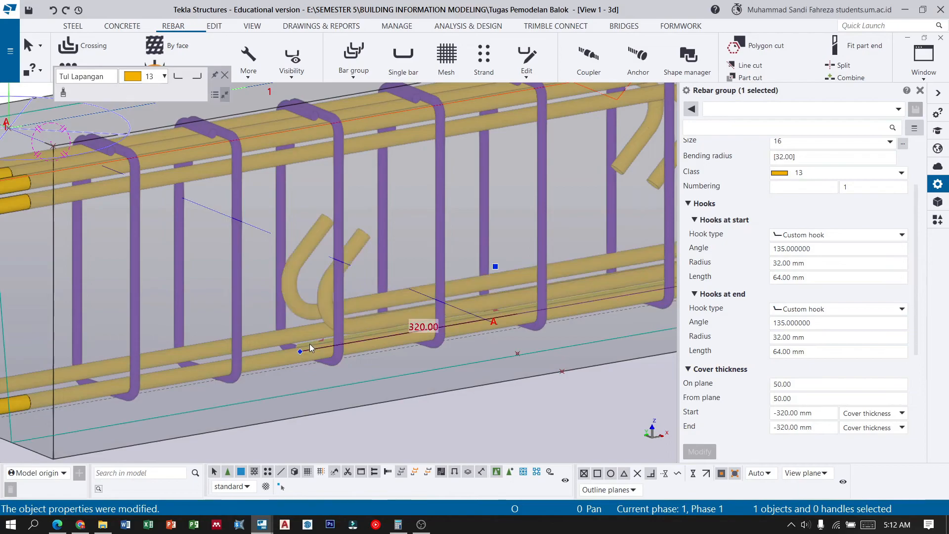
Set the on-plane cover thickness of the single unhooked bottom midspan bar to 30 mm
{"action": "left_click", "coordinate": [309, 347]}
{"action": "left_click", "coordinate": [778, 356]}
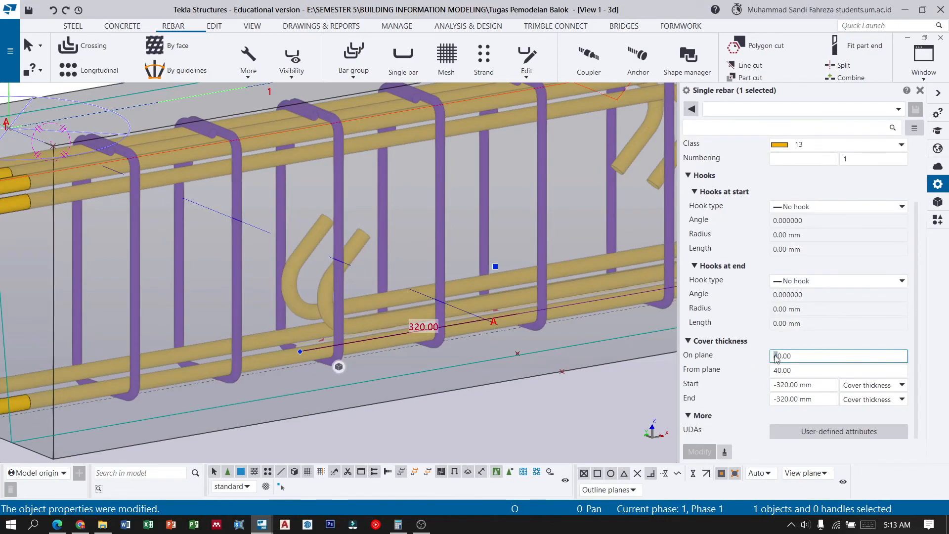
{"action": "type", "text": "30.00"}
{"action": "left_click", "coordinate": [700, 451]}
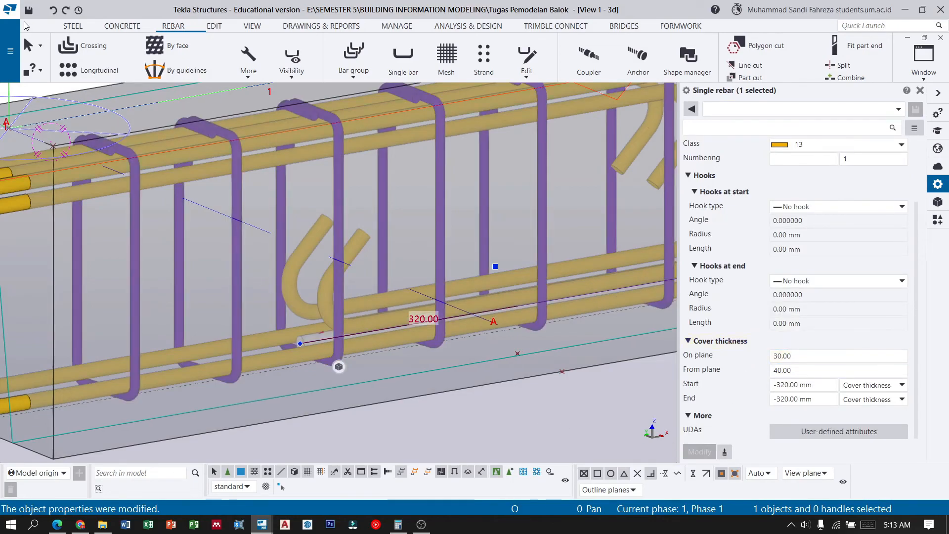
Set the on-plane and from-plane cover thickness of the upper 135-degree-hooked bar group at the grid B end to 50 mm
{"action": "scroll", "coordinate": [150, 256], "scroll_direction": "down", "scroll_amount": 7}
{"action": "scroll", "coordinate": [640, 148], "scroll_direction": "up", "scroll_amount": 5}
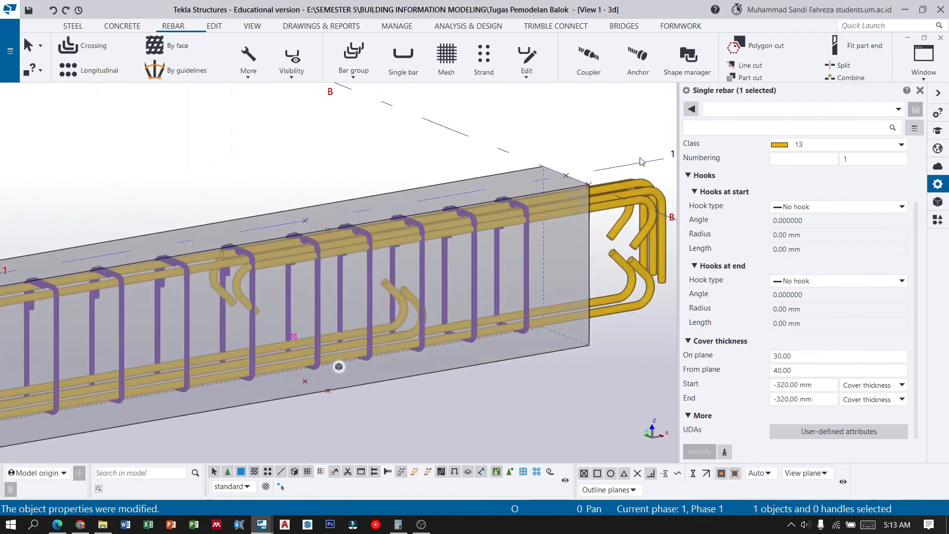
{"action": "scroll", "coordinate": [636, 195], "scroll_direction": "up", "scroll_amount": 2}
{"action": "left_click", "coordinate": [647, 200]}
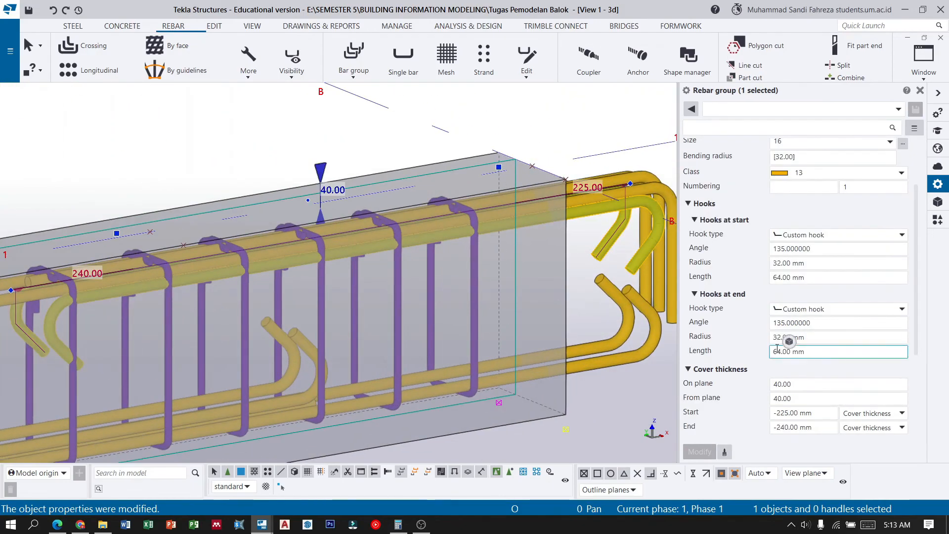
{"action": "left_click_drag", "start_coordinate": [777, 384], "coordinate": [771, 399]}
{"action": "type", "text": "5"}
{"action": "type", "text": "5"}
{"action": "left_click", "coordinate": [699, 451]}
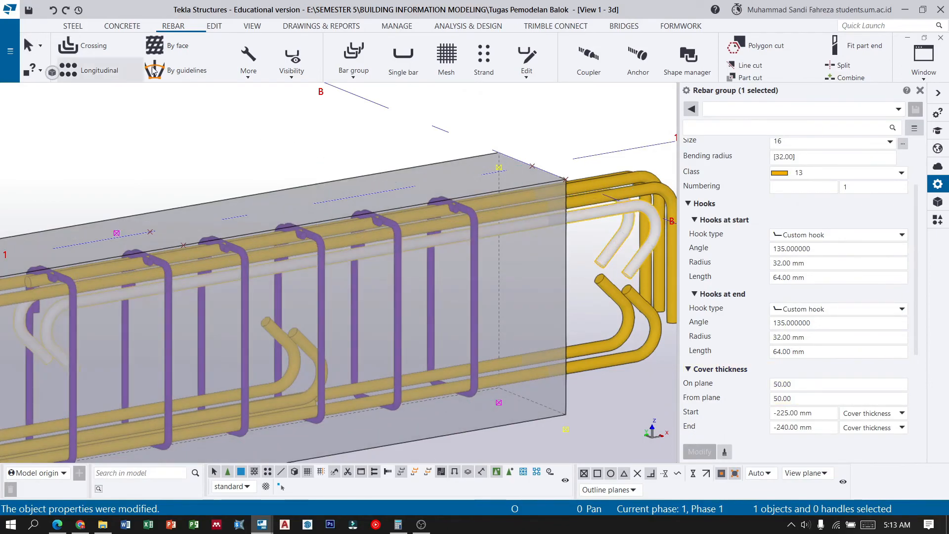
Set the on-plane cover thickness of the single top bar with the 90-degree hook at the grid B end to 50 mm
{"action": "left_click", "coordinate": [601, 185]}
{"action": "left_click", "coordinate": [778, 355]}
{"action": "left_click_drag", "start_coordinate": [778, 356], "coordinate": [766, 347]}
{"action": "type", "text": "5"}
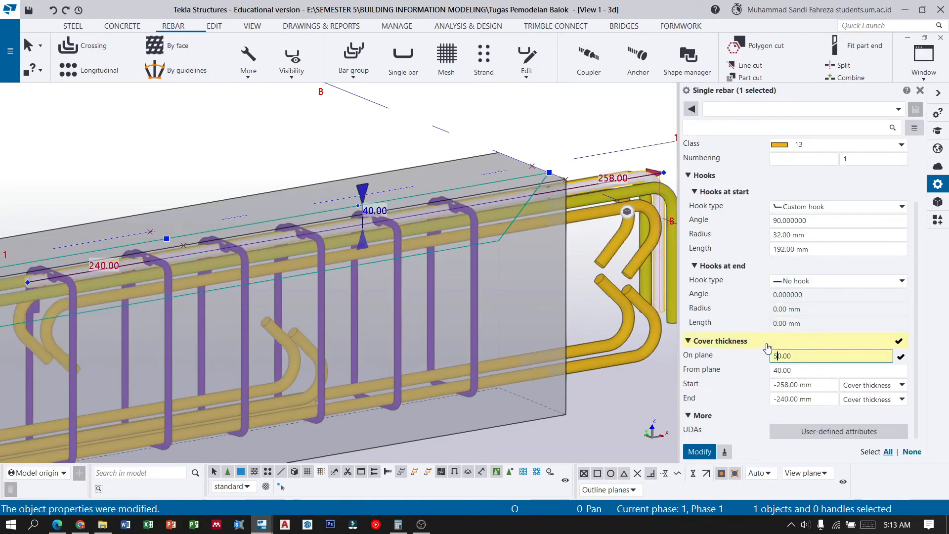
{"action": "left_click", "coordinate": [699, 451]}
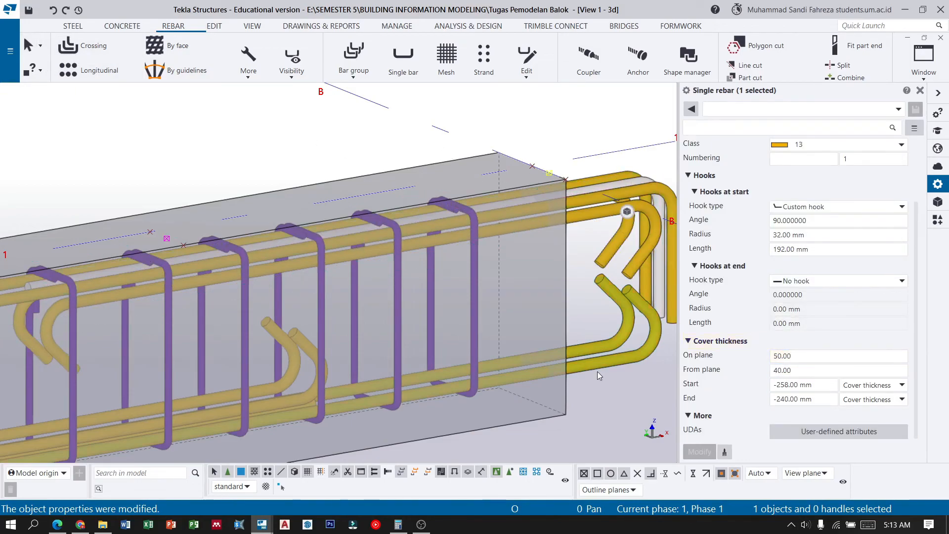
Check the cover thickness values of the bottom main bar group from the grid B end and clear the selection
{"action": "left_click", "coordinate": [612, 361]}
{"action": "left_click", "coordinate": [773, 385]}
{"action": "left_click", "coordinate": [776, 385]}
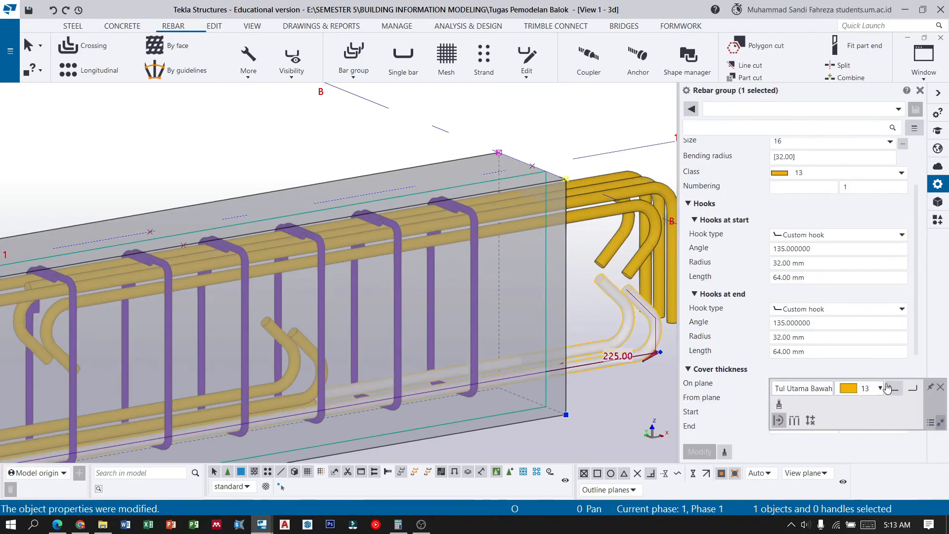
{"action": "left_click_drag", "start_coordinate": [885, 408], "coordinate": [457, 143]}
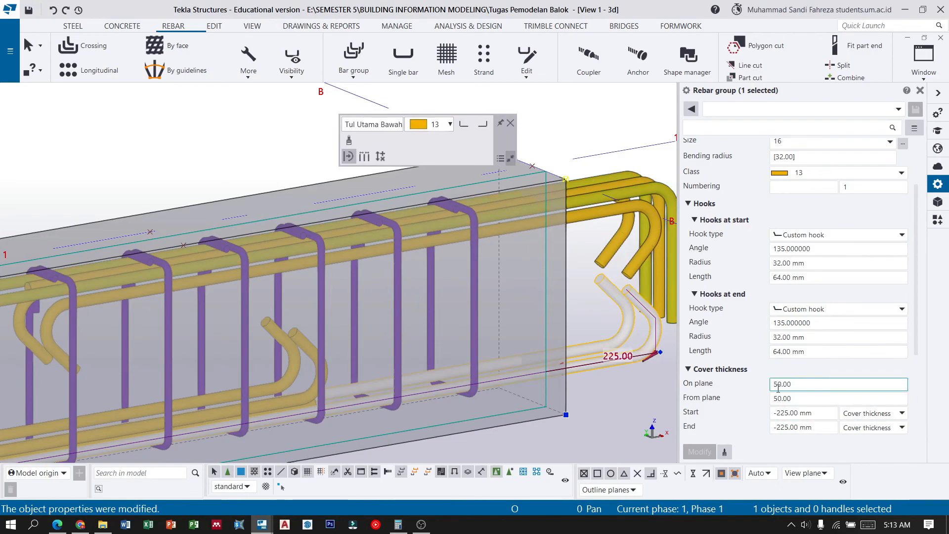
{"action": "left_click", "coordinate": [510, 122]}
{"action": "left_click", "coordinate": [777, 384]}
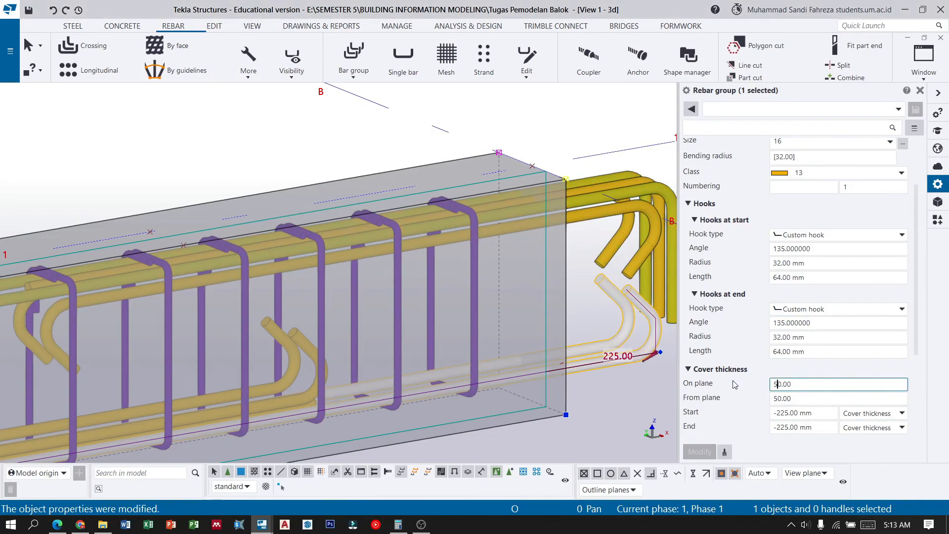
{"action": "left_click", "coordinate": [29, 45]}
{"action": "left_click", "coordinate": [143, 154]}
Examine how the longitudinal bars fit inside the stirrups and their hooks at both beam ends
{"action": "scroll", "coordinate": [412, 196], "scroll_direction": "down", "scroll_amount": 3}
{"action": "scroll", "coordinate": [416, 196], "scroll_direction": "down", "scroll_amount": 3}
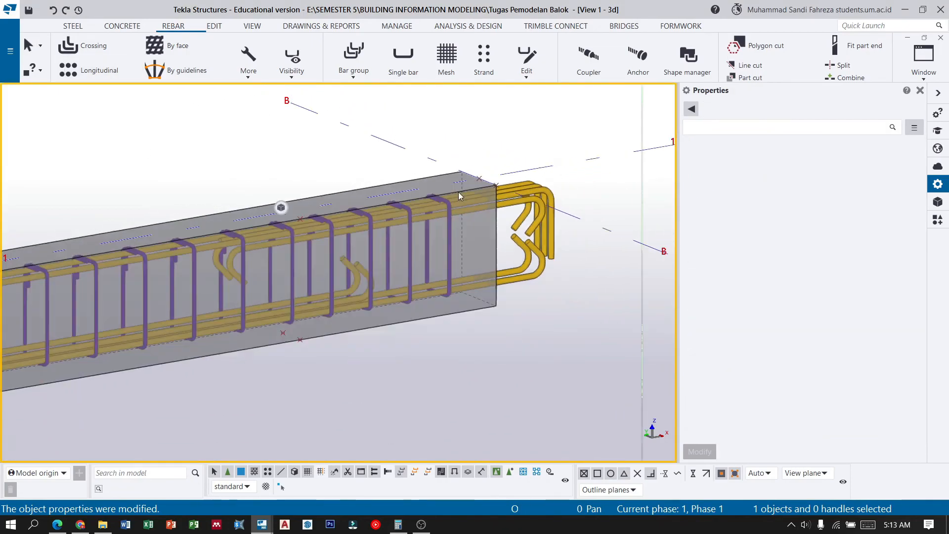
{"action": "scroll", "coordinate": [544, 197], "scroll_direction": "down", "scroll_amount": 2}
{"action": "scroll", "coordinate": [575, 198], "scroll_direction": "down", "scroll_amount": 1}
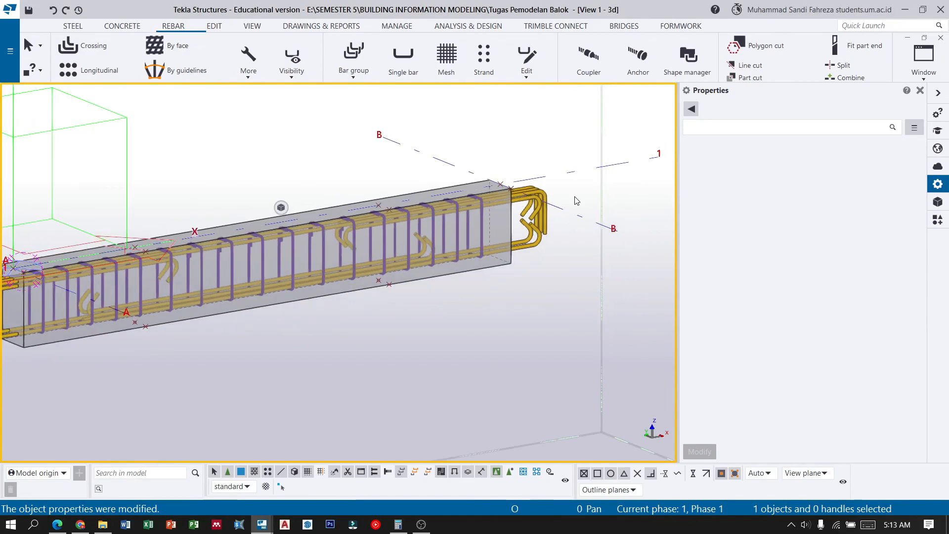
{"action": "scroll", "coordinate": [461, 220], "scroll_direction": "down", "scroll_amount": 2}
{"action": "scroll", "coordinate": [124, 275], "scroll_direction": "up", "scroll_amount": 9}
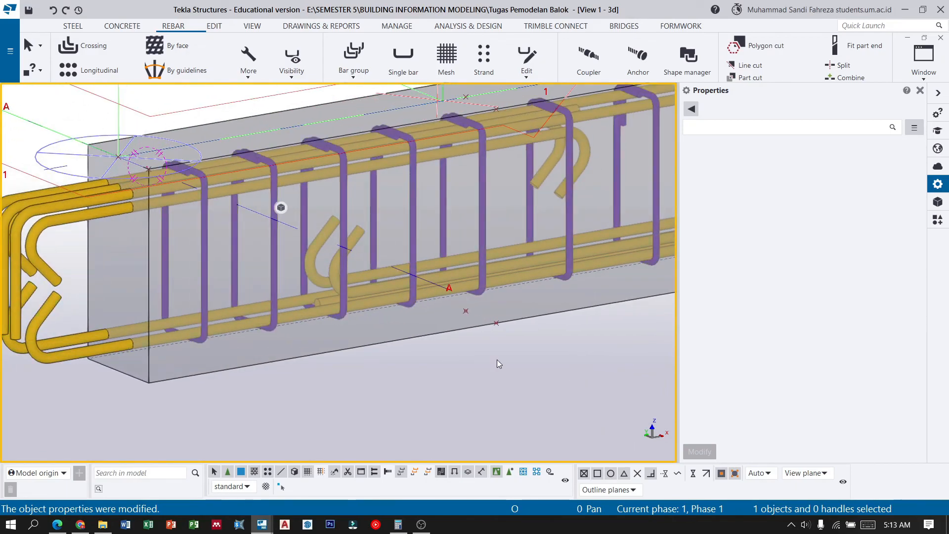
{"action": "middle_click_drag", "start_coordinate": [149, 327], "coordinate": [217, 223], "text": "ctrl"}
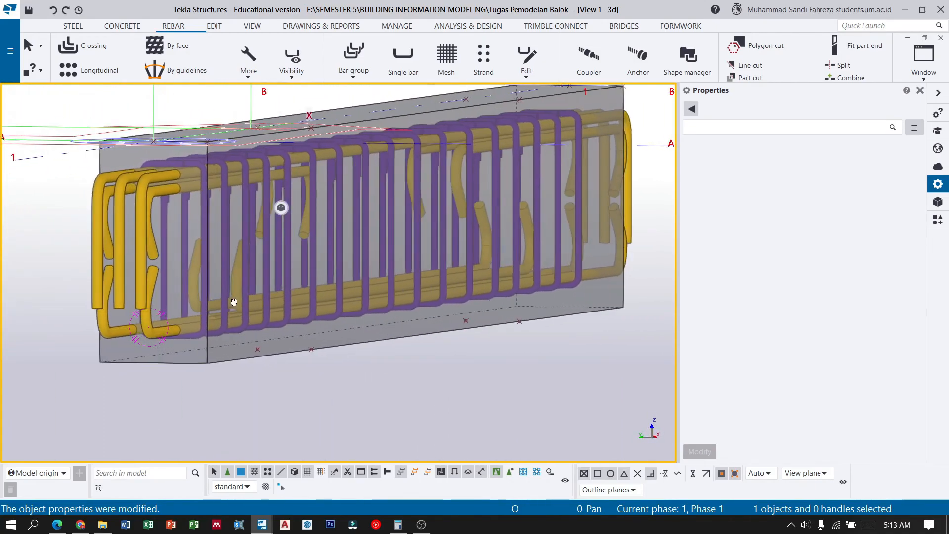
{"action": "scroll", "coordinate": [197, 176], "scroll_direction": "up", "scroll_amount": 6}
{"action": "scroll", "coordinate": [209, 184], "scroll_direction": "down", "scroll_amount": 4}
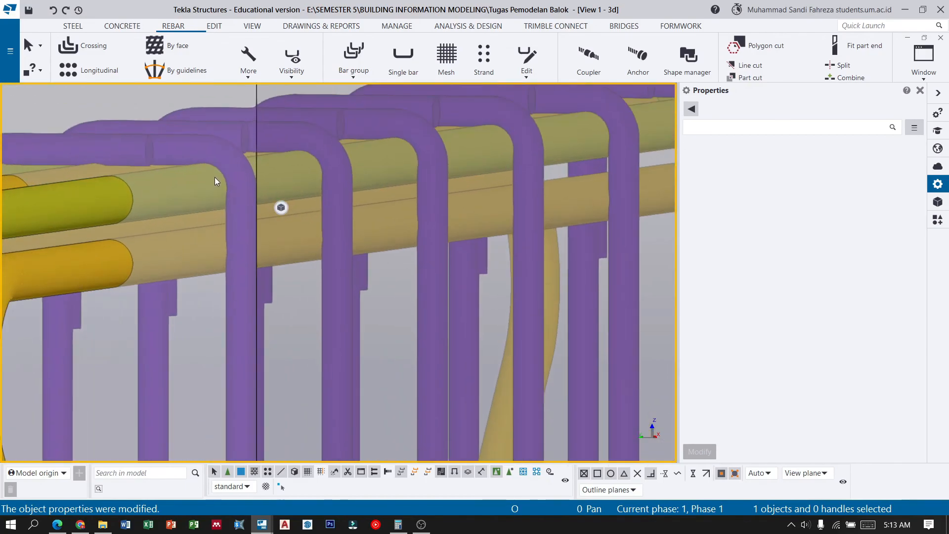
{"action": "scroll", "coordinate": [230, 182], "scroll_direction": "down", "scroll_amount": 3}
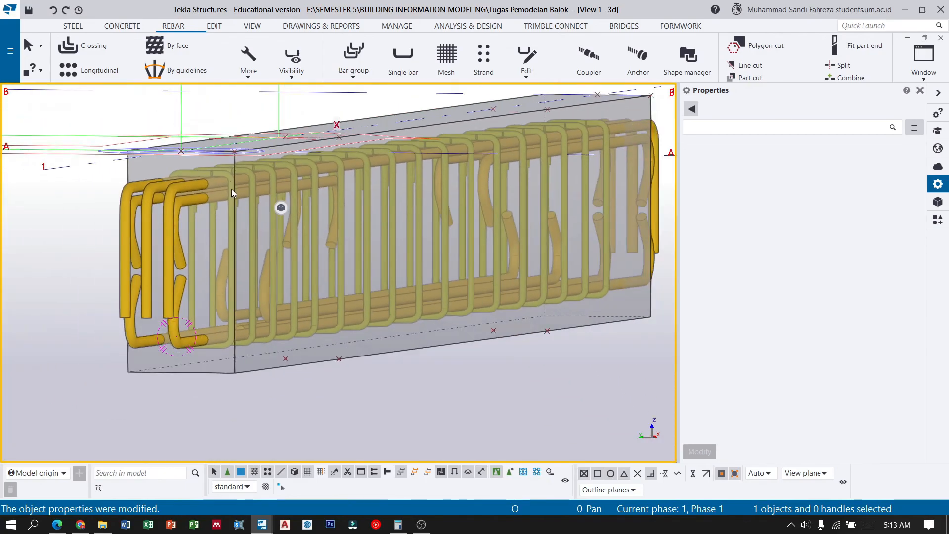
Review the complete beam reinforcement in side view, including the stirrup spacing zones and end hooks
{"action": "middle_click_drag", "start_coordinate": [372, 292], "coordinate": [224, 263], "text": "ctrl"}
{"action": "scroll", "coordinate": [224, 263], "scroll_direction": "down", "scroll_amount": 3}
{"action": "middle_click_drag", "start_coordinate": [458, 265], "coordinate": [387, 282], "text": "ctrl"}
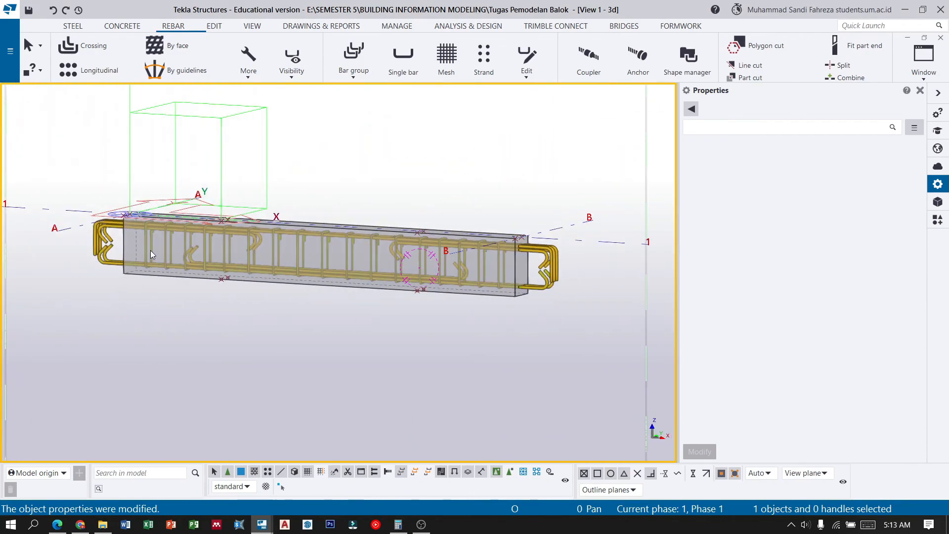
{"action": "scroll", "coordinate": [151, 250], "scroll_direction": "up", "scroll_amount": 2}
{"action": "scroll", "coordinate": [204, 280], "scroll_direction": "down", "scroll_amount": 2}
{"action": "middle_click_drag", "start_coordinate": [369, 315], "coordinate": [412, 316], "text": "ctrl"}
{"action": "scroll", "coordinate": [485, 285], "scroll_direction": "down", "scroll_amount": 3}
{"action": "scroll", "coordinate": [202, 281], "scroll_direction": "up", "scroll_amount": 2}
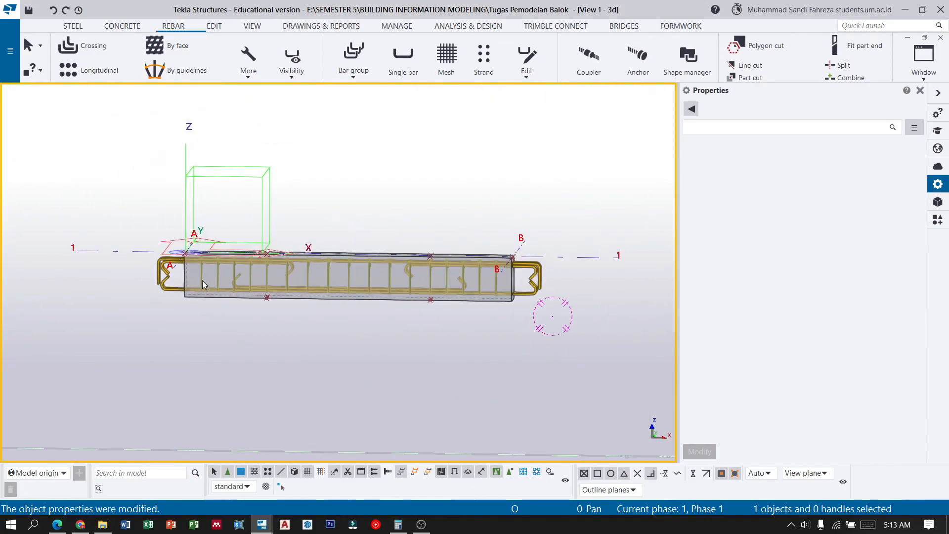
{"action": "scroll", "coordinate": [261, 275], "scroll_direction": "up", "scroll_amount": 3}
{"action": "scroll", "coordinate": [253, 281], "scroll_direction": "down", "scroll_amount": 1}
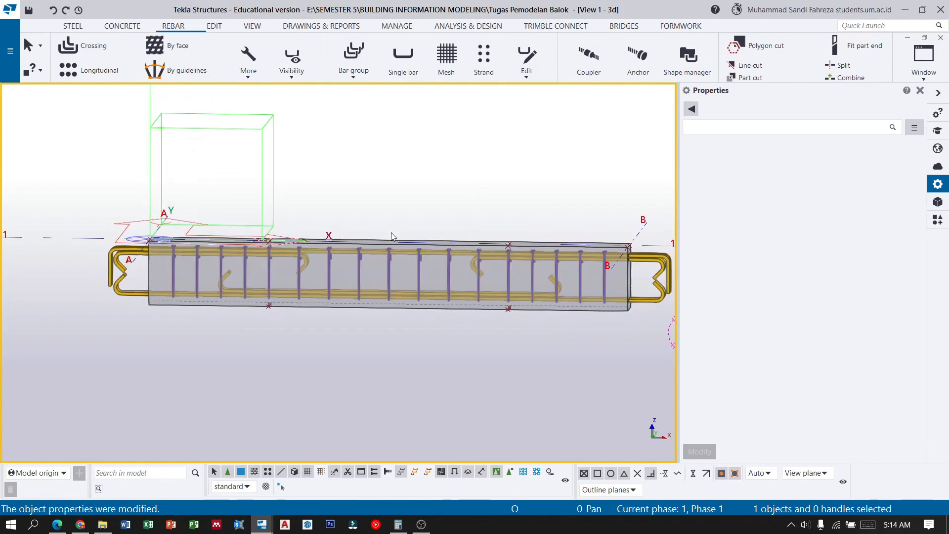